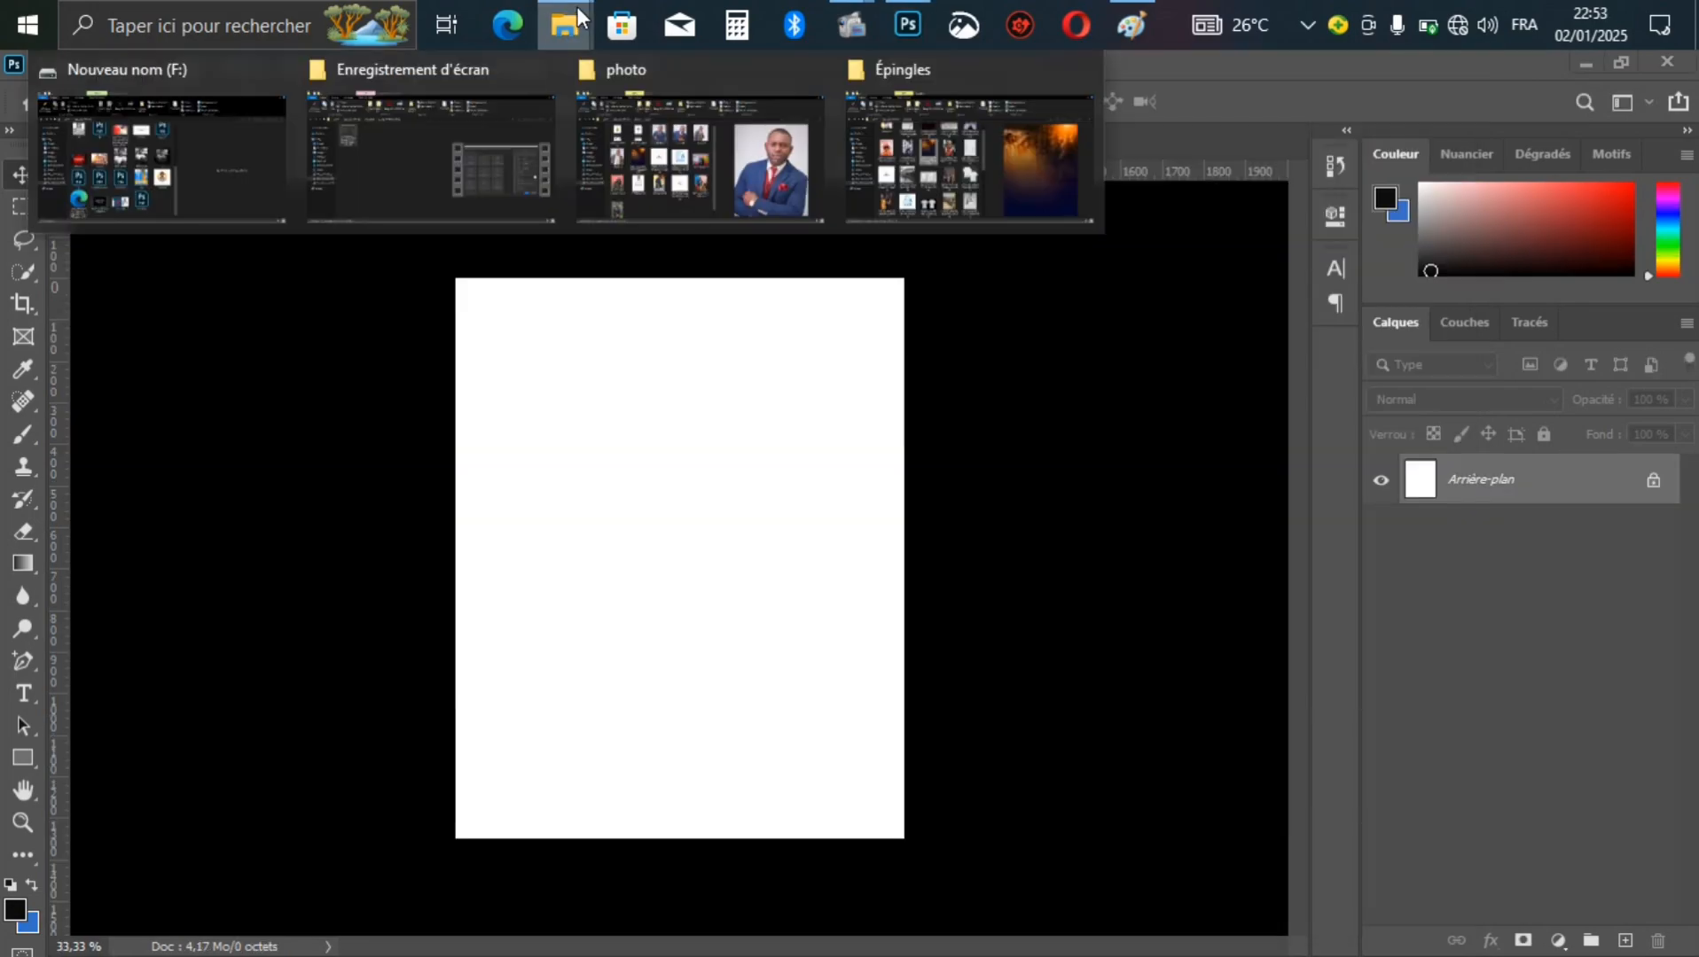
Step: Place the orange-and-navy worship crowd image from the Épingles folder into the blank document so it fills the canvas
click(938, 179)
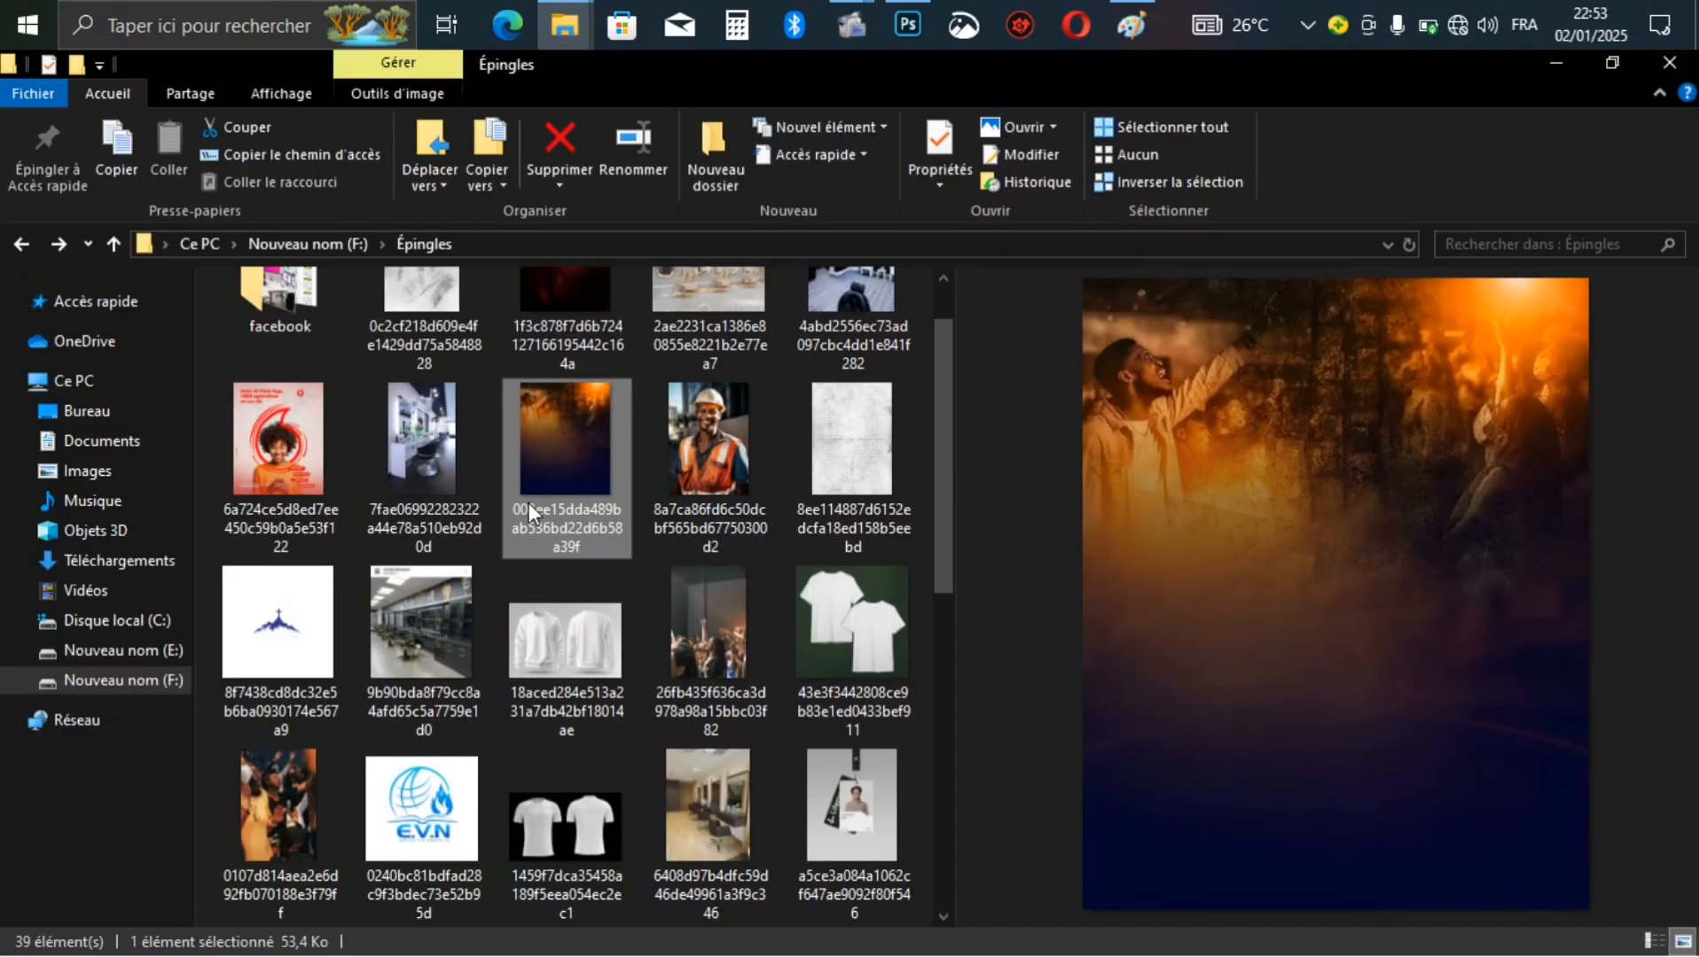
click(905, 27)
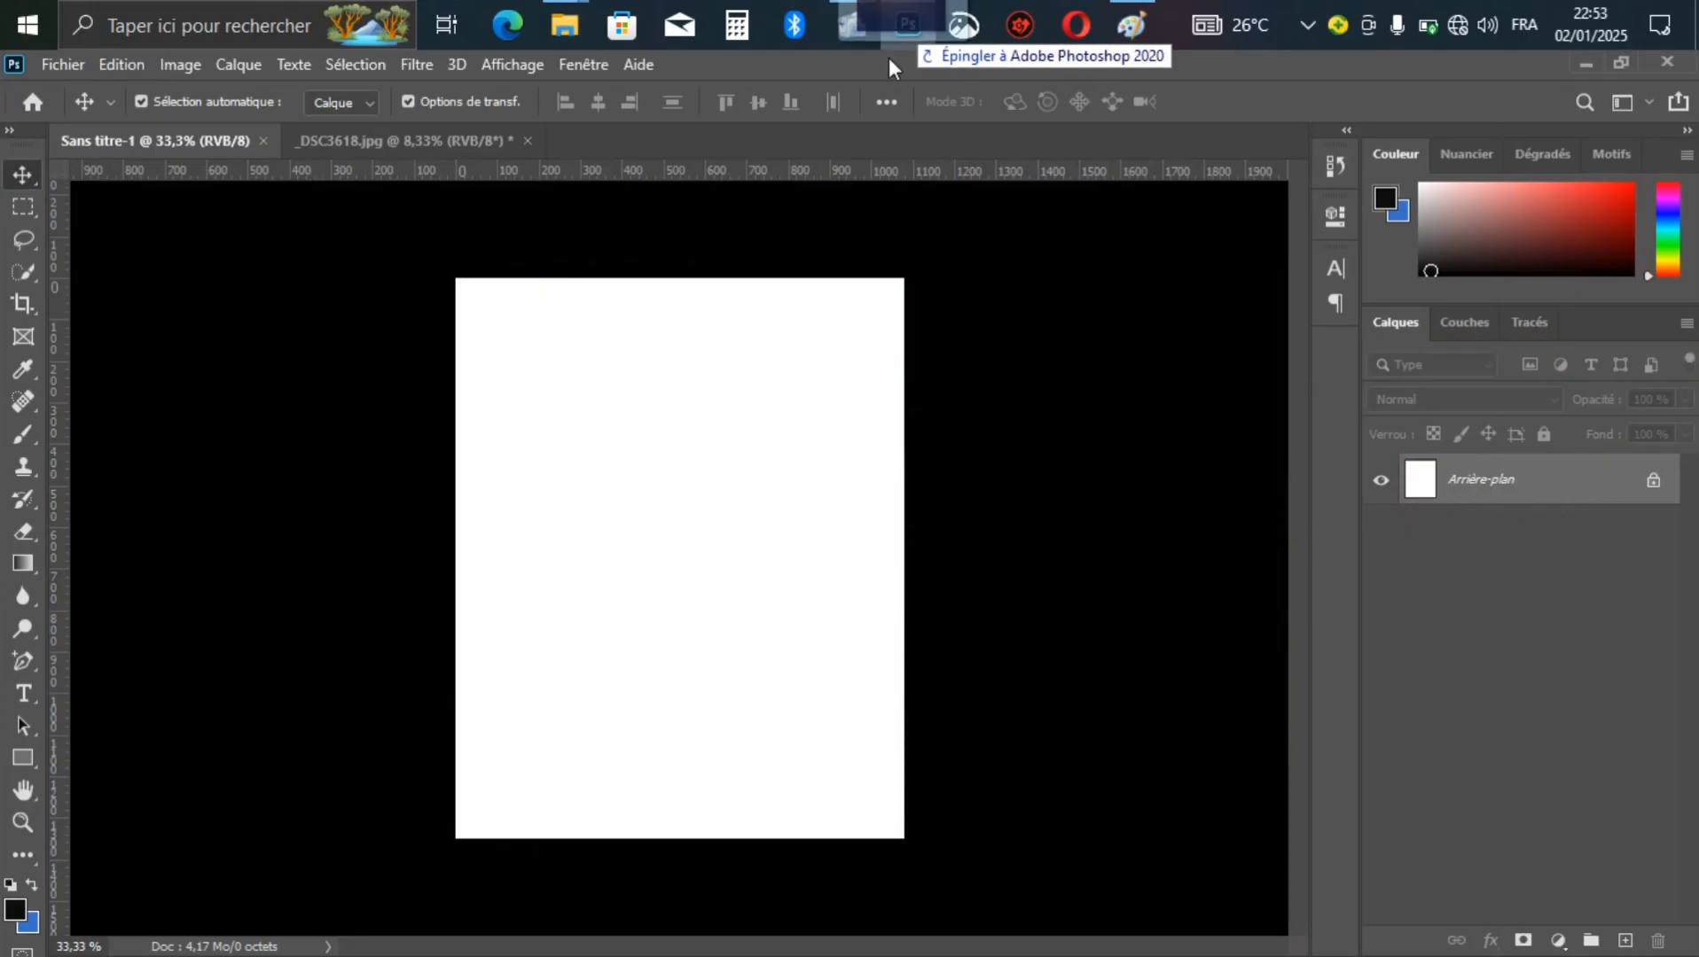
drag(707, 616, 704, 612)
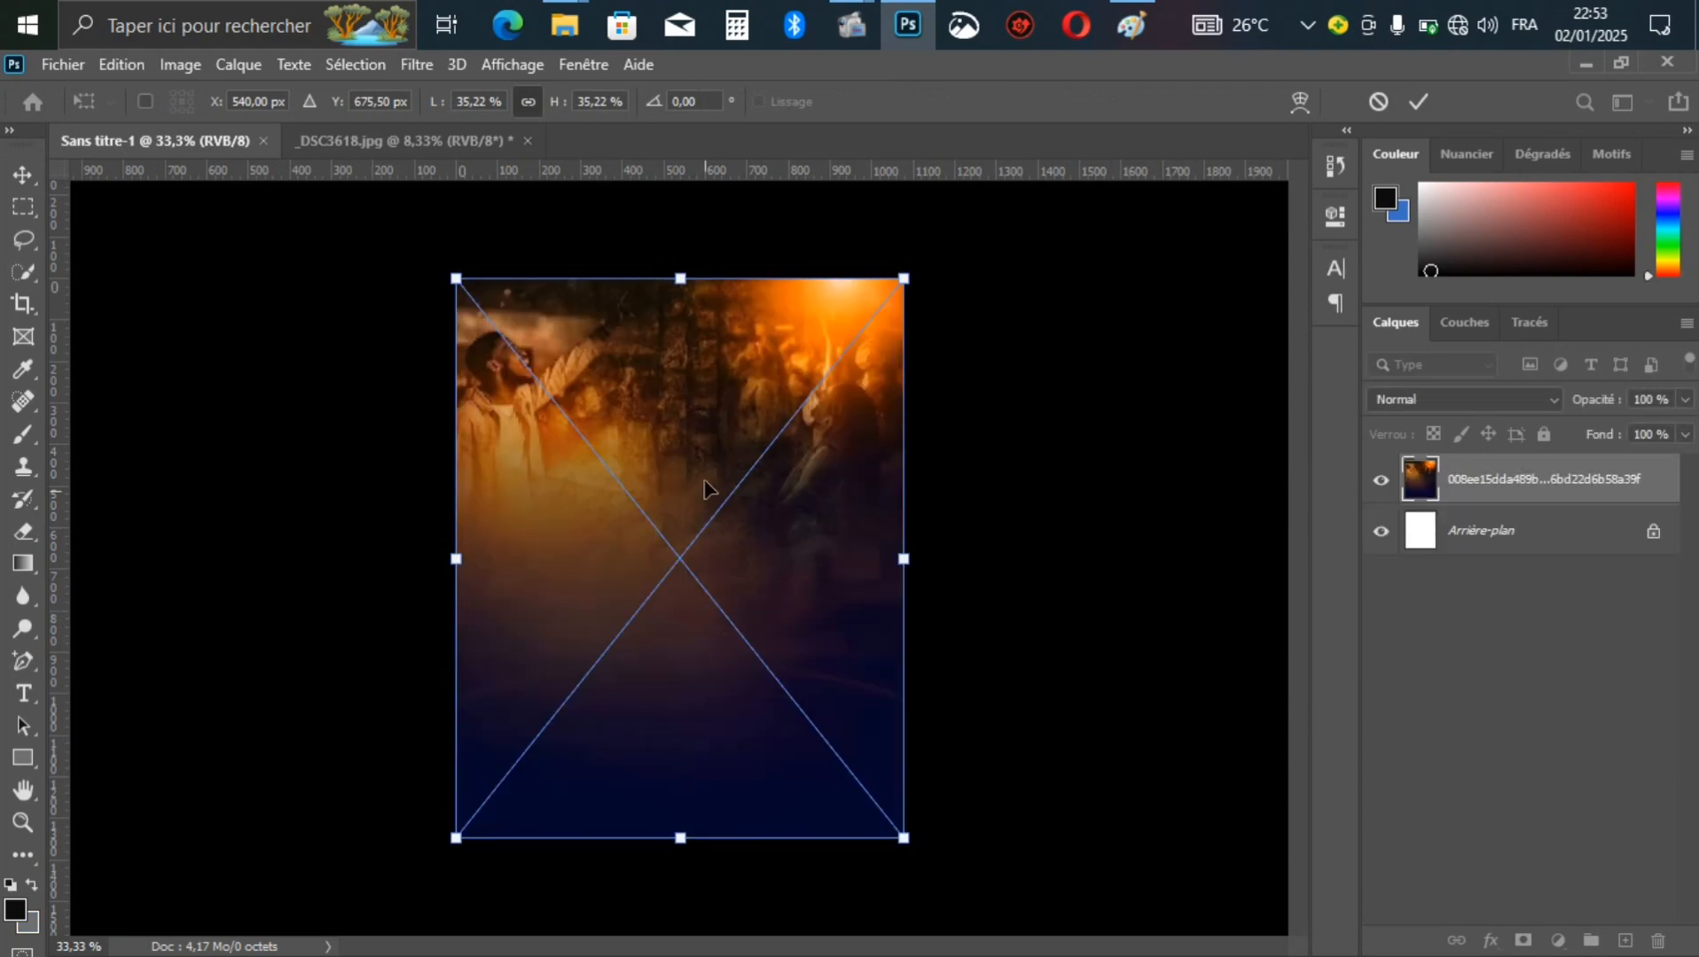
key(Return)
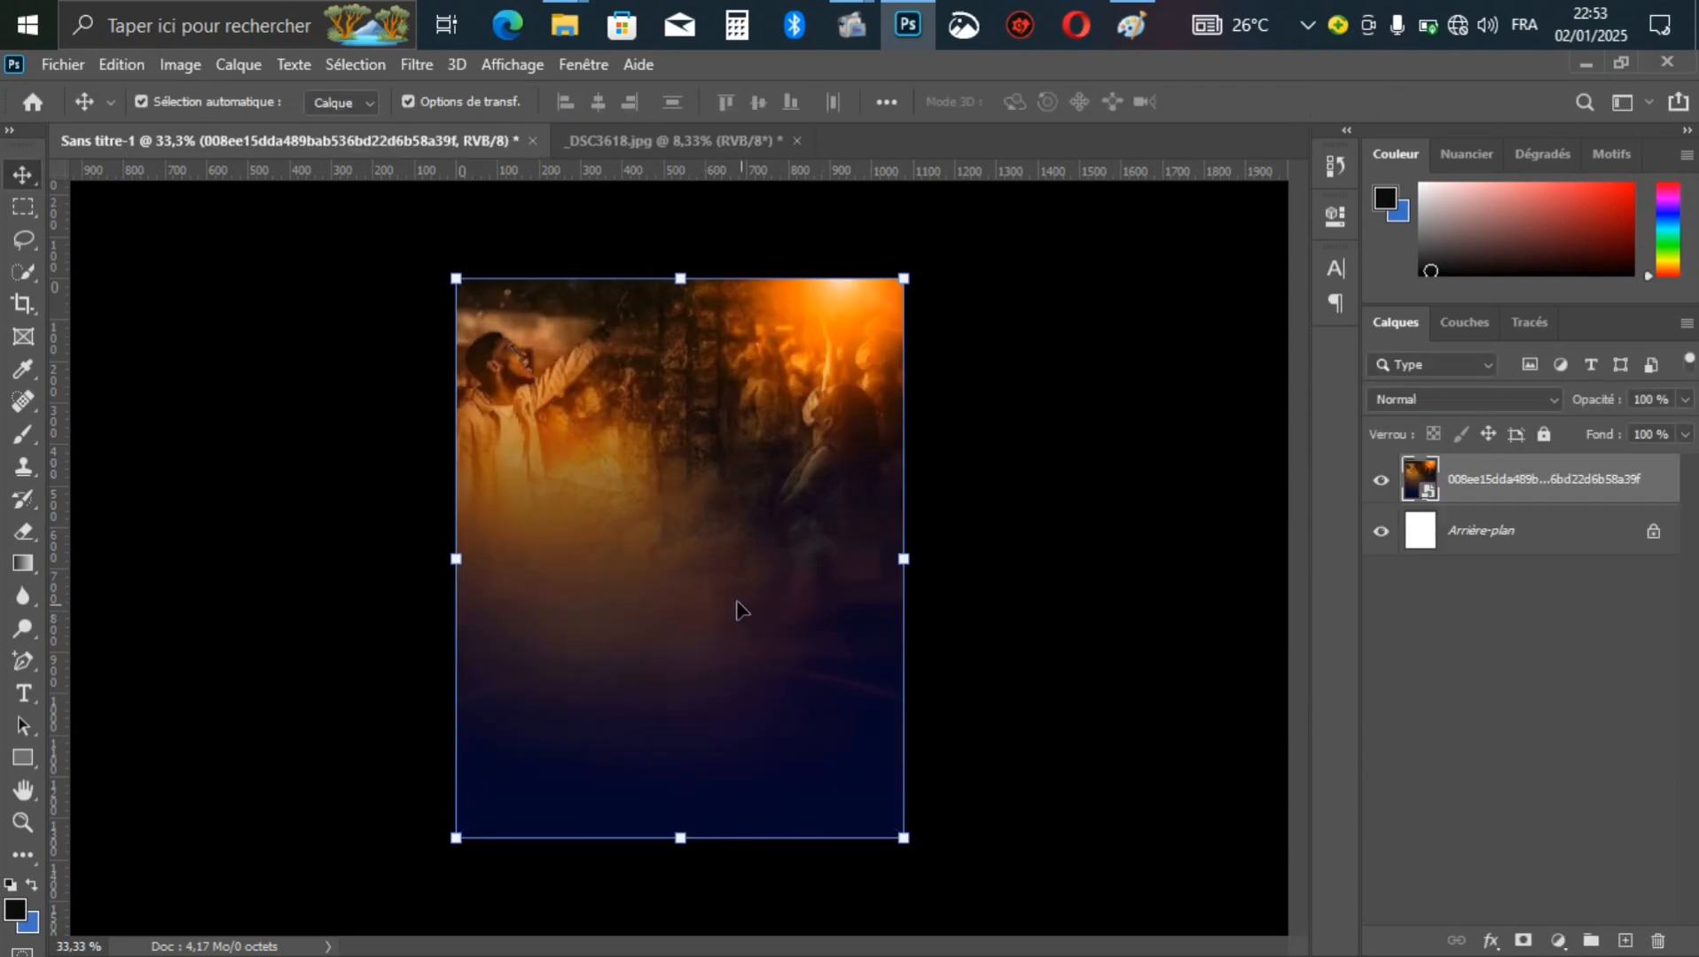
Step: Duplicate the placed background image layer and rasterize the copy
key(ctrl)
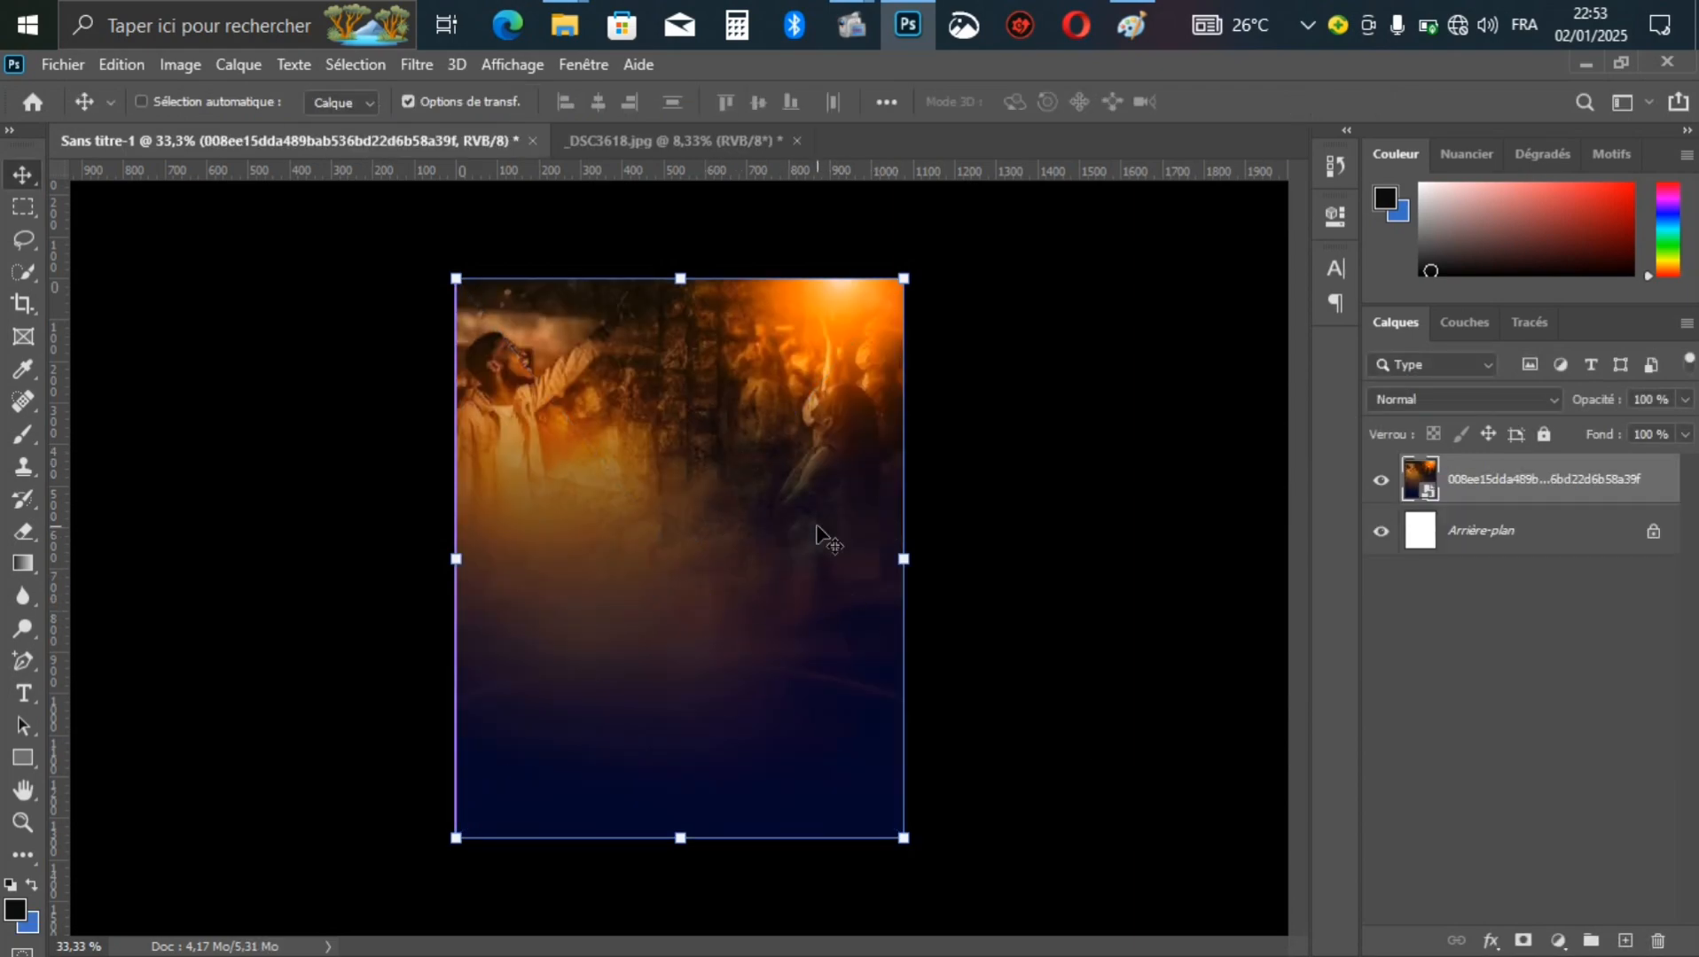
key(ctrl+j)
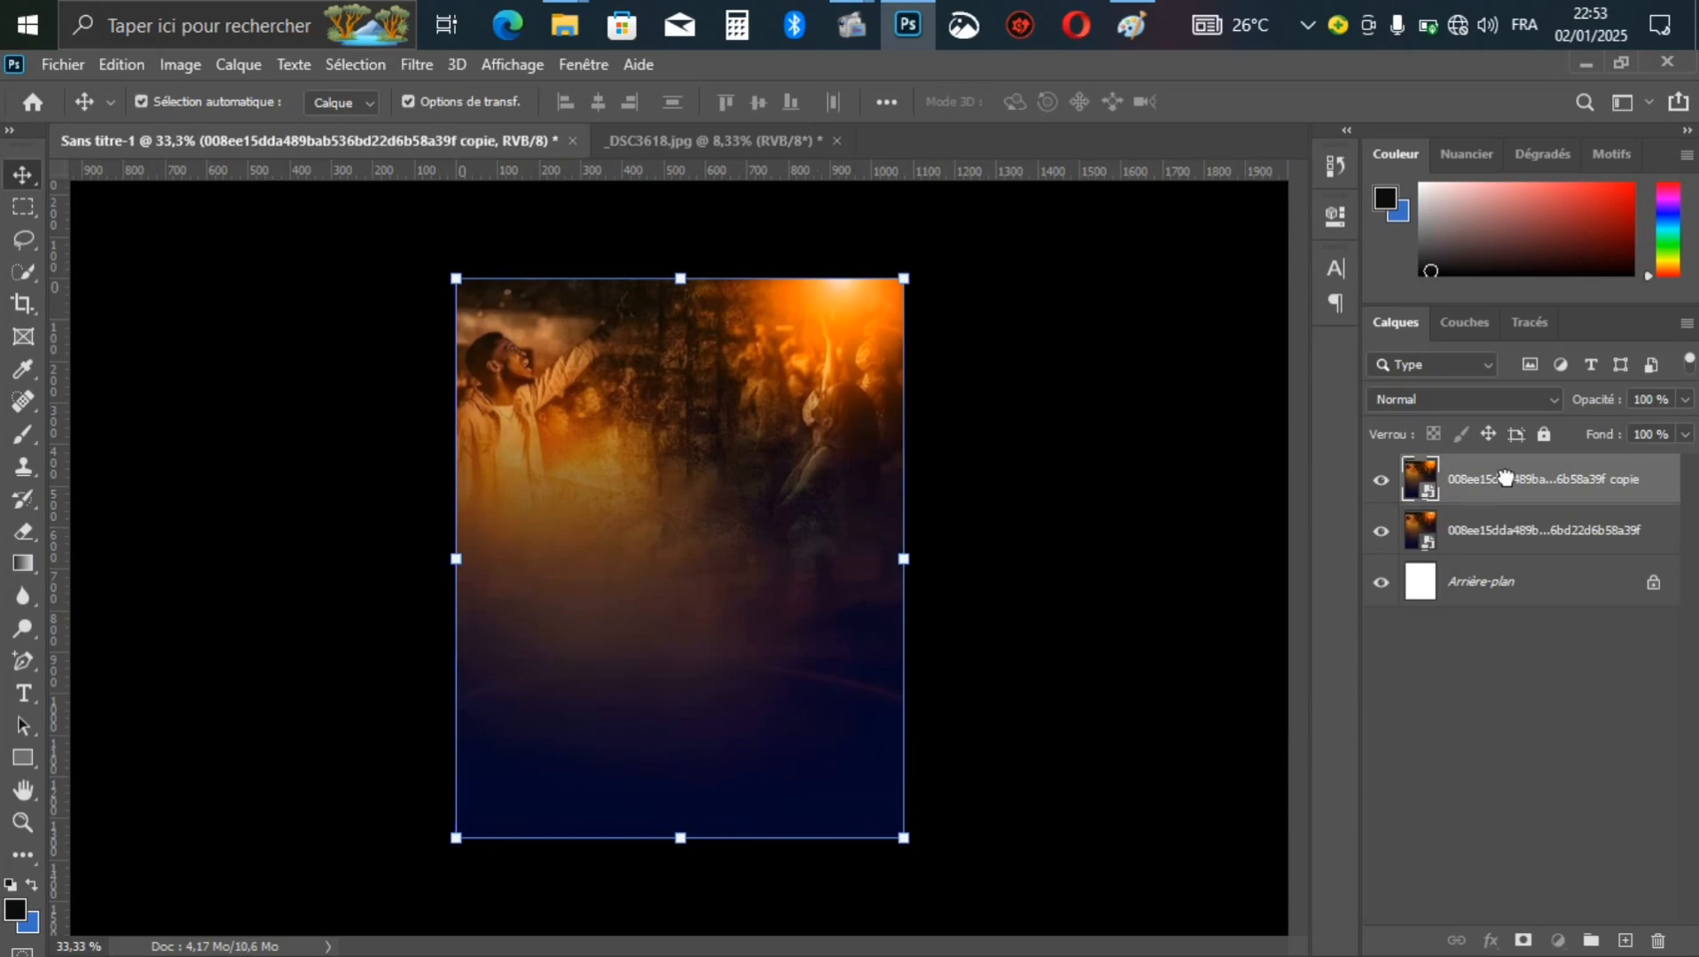
right_click(1508, 483)
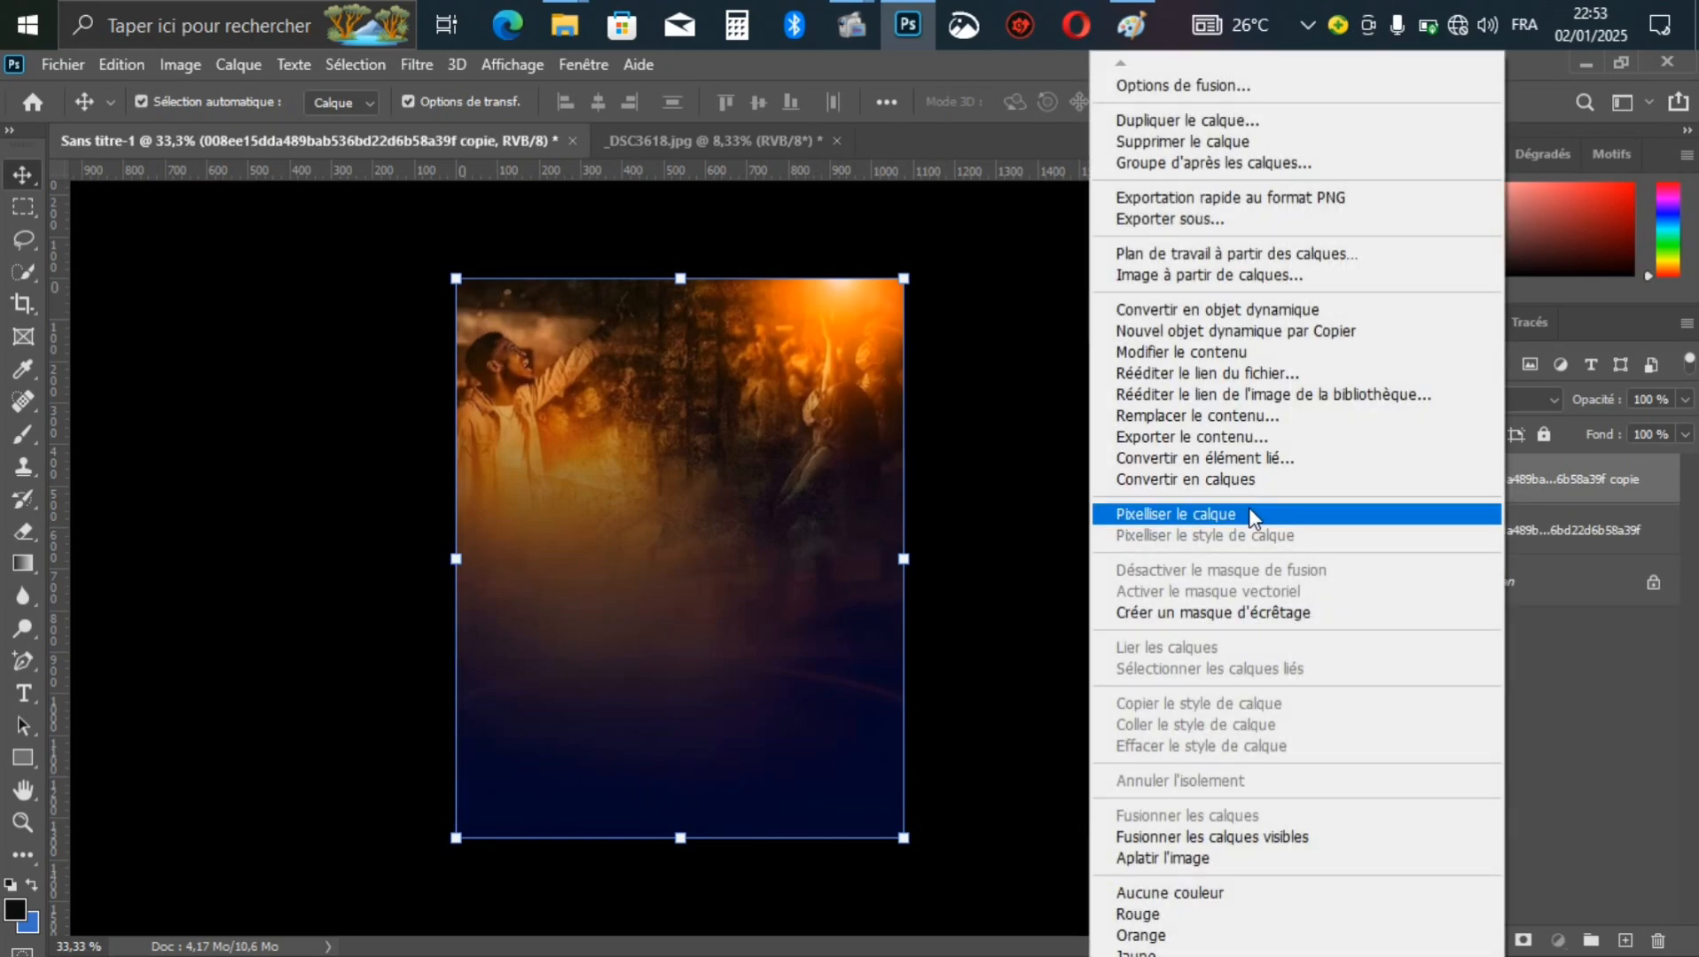
click(1294, 515)
Step: Turn the rasterized copy completely black by lowering its Hue/Saturation lightness to the minimum
key(ctrl+u)
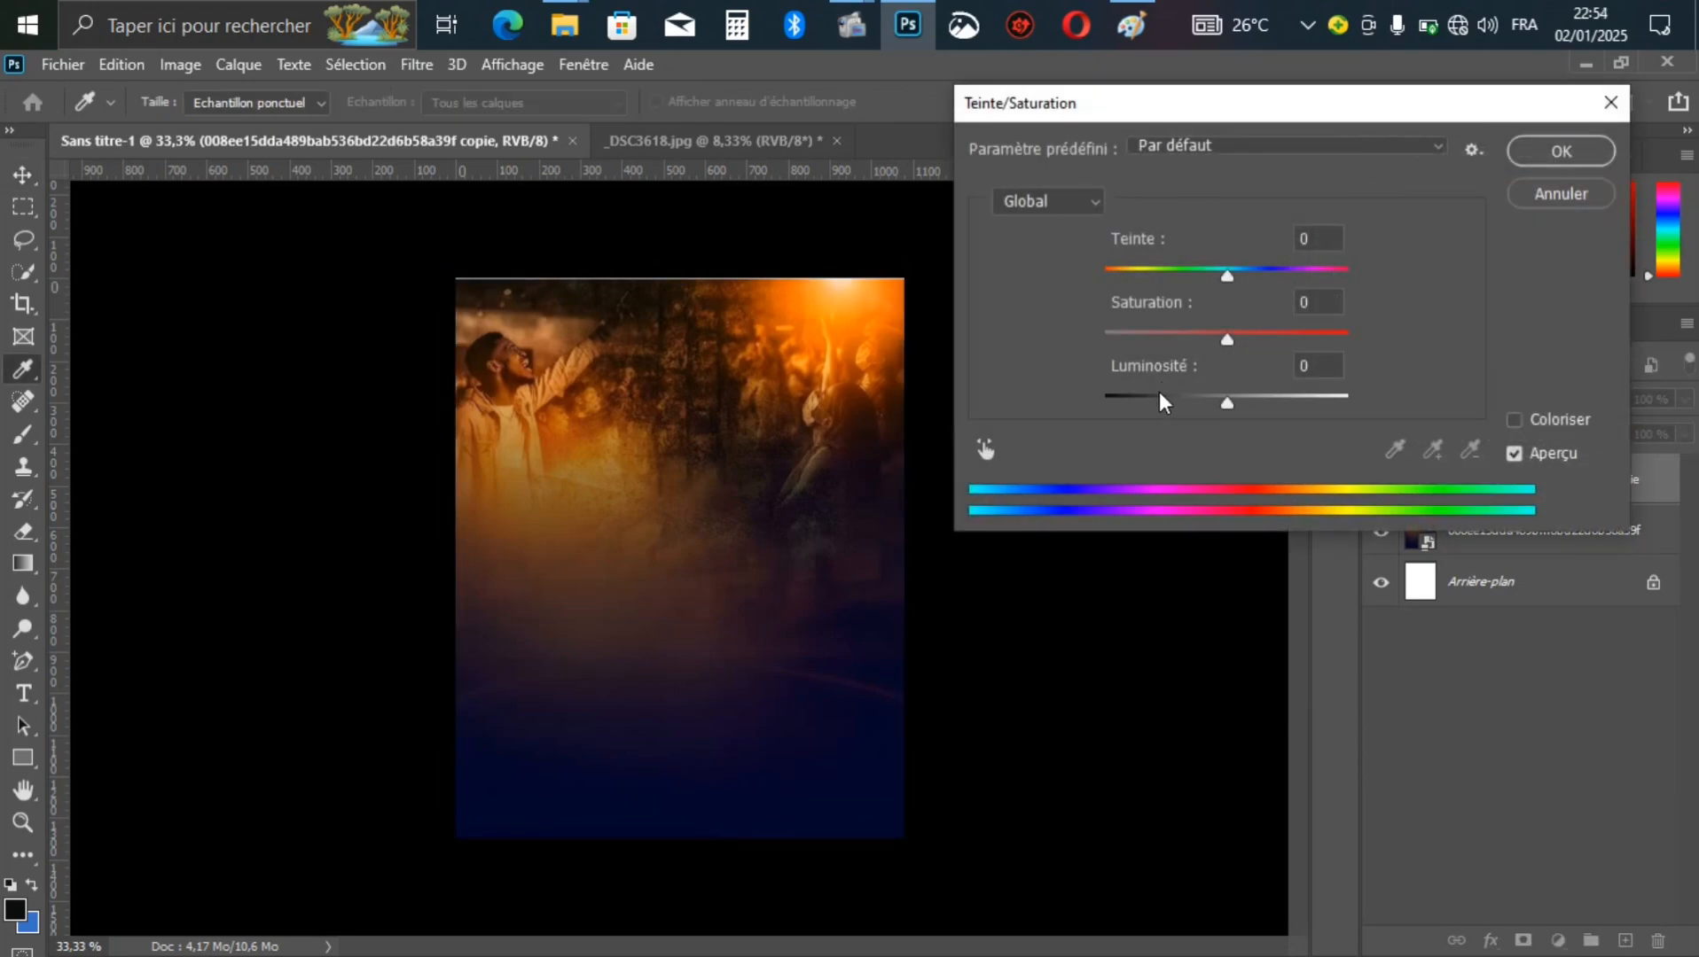
drag(1159, 393, 1102, 403)
key(Return)
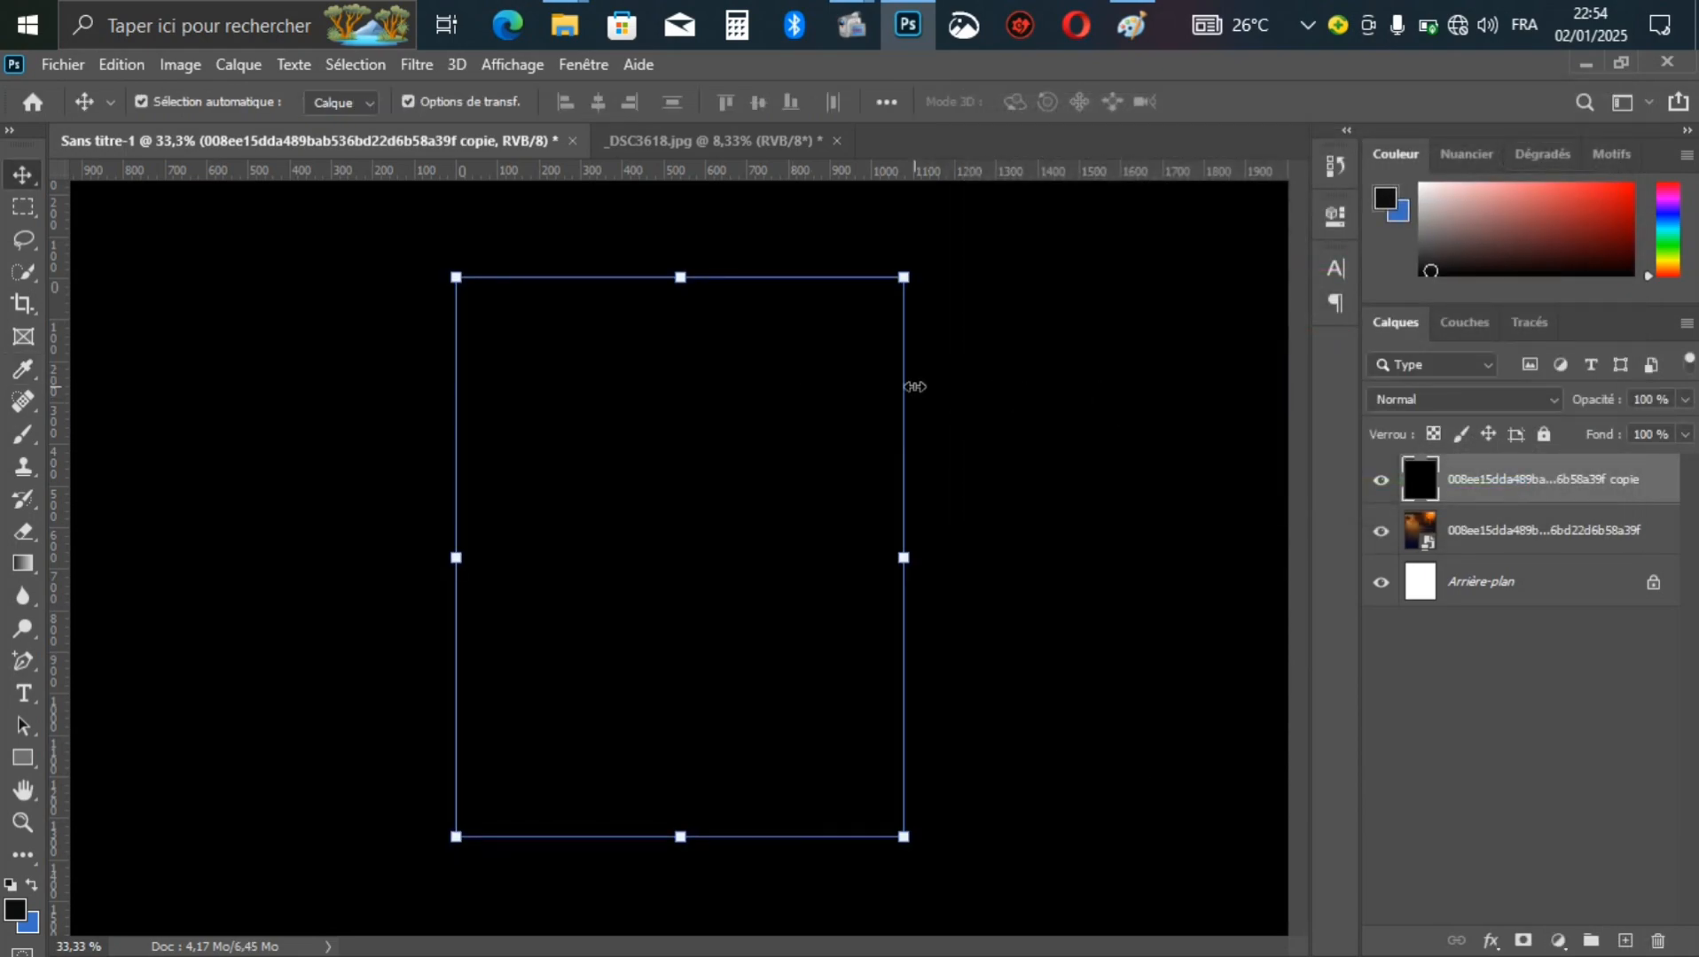
Step: Set up the Eraser with a soft round brush at 0 % hardness and a diameter of 1314 px
key(e)
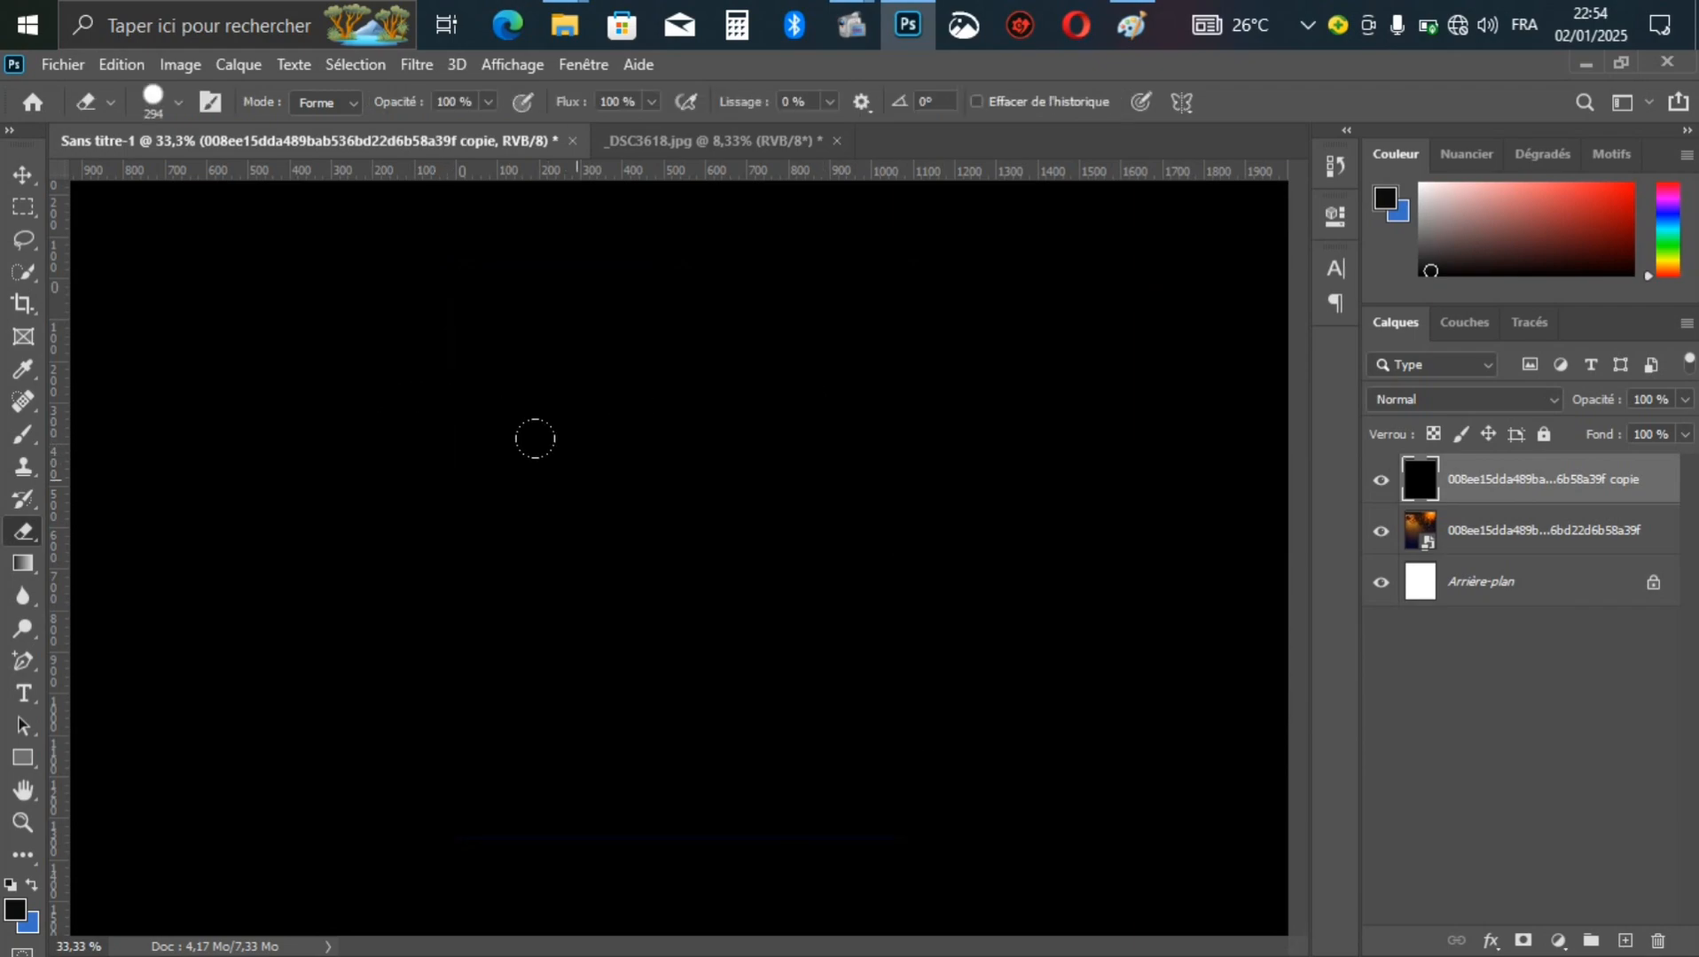
drag(689, 547, 834, 558)
right_click(721, 537)
click(837, 789)
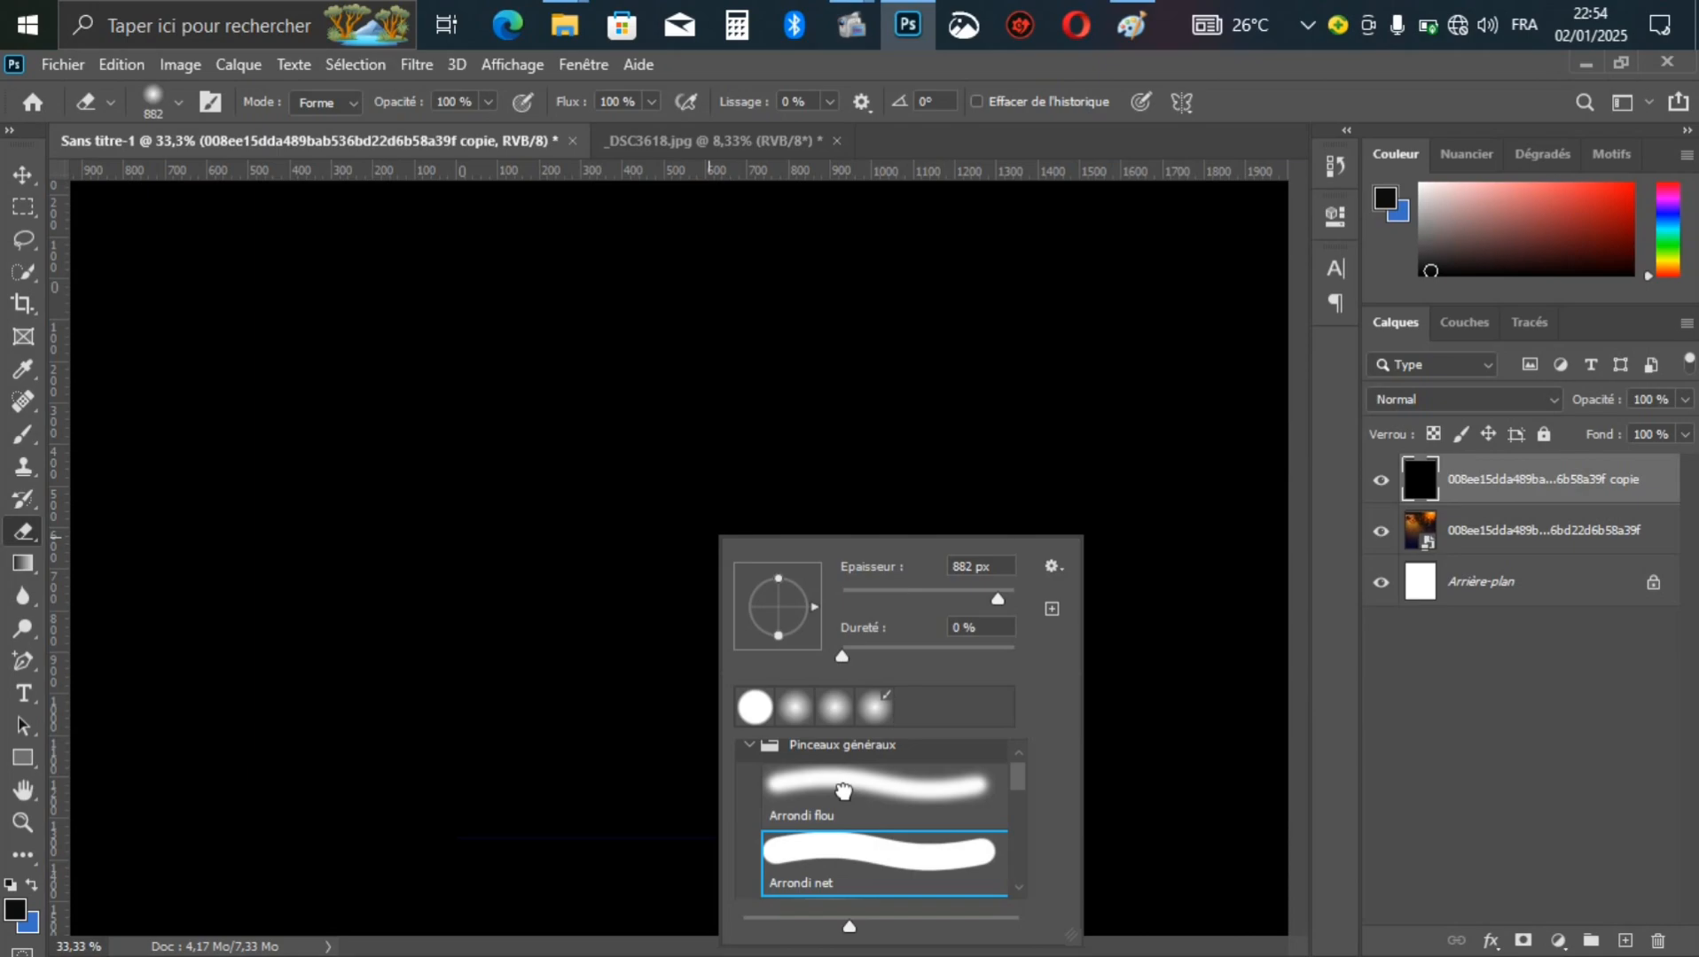
click(1014, 63)
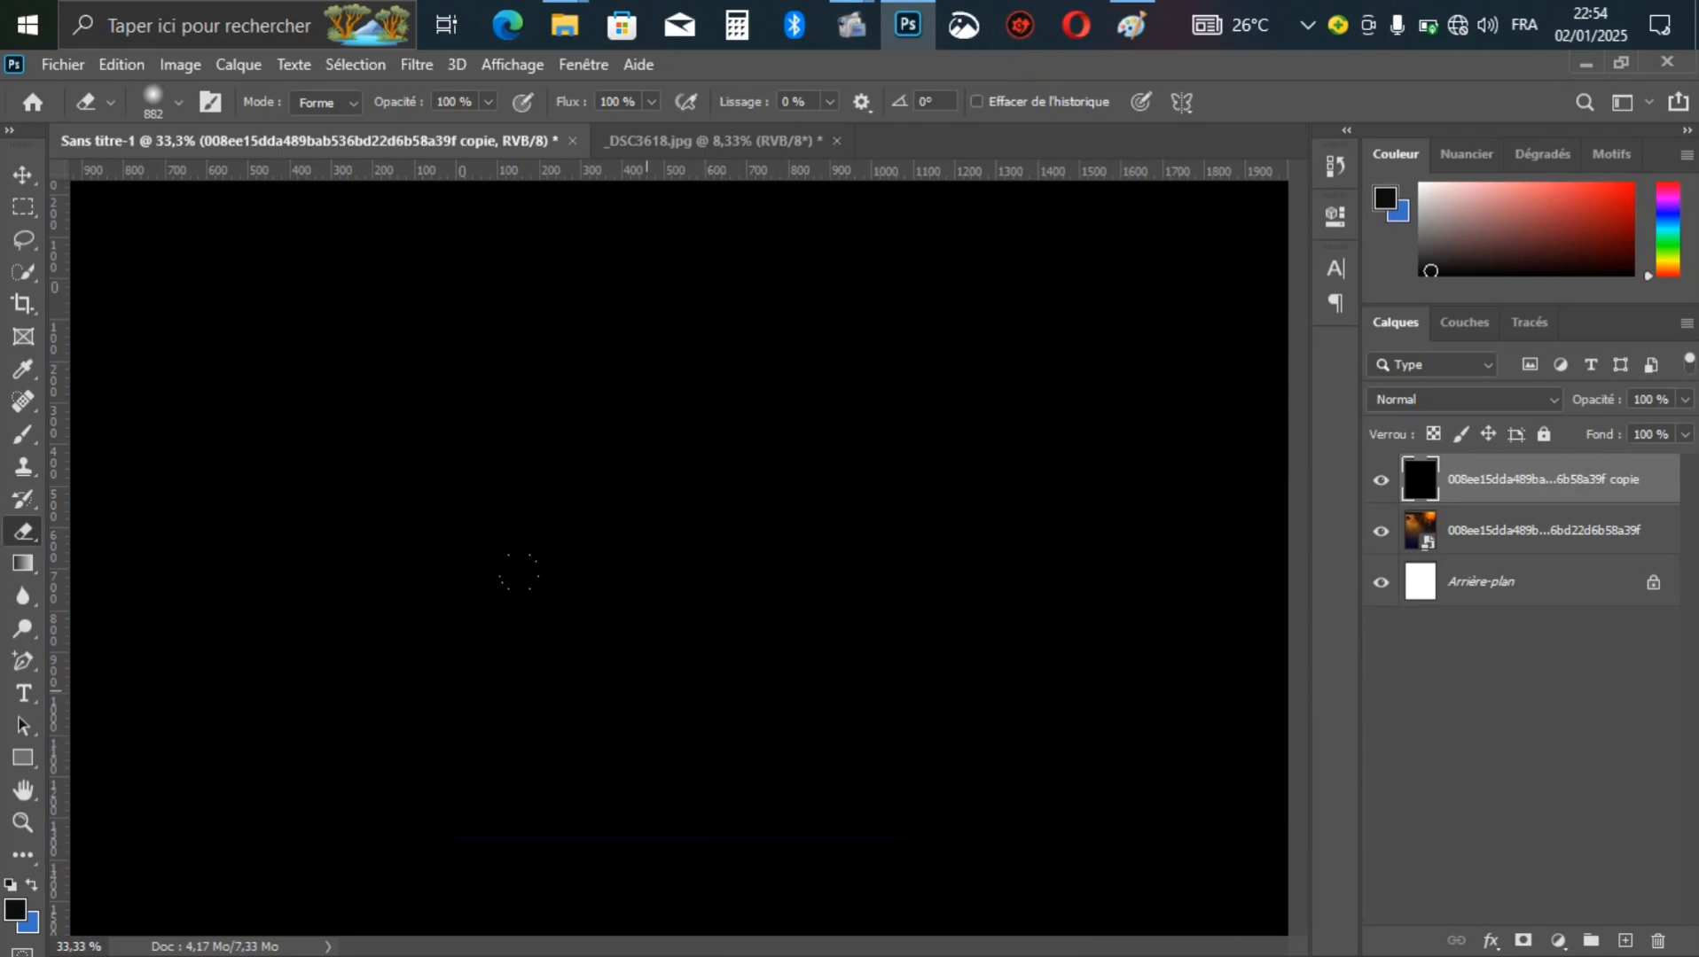
mouse_move(647, 513)
mouse_down()
mouse_move(709, 541)
mouse_move(781, 530)
mouse_up()
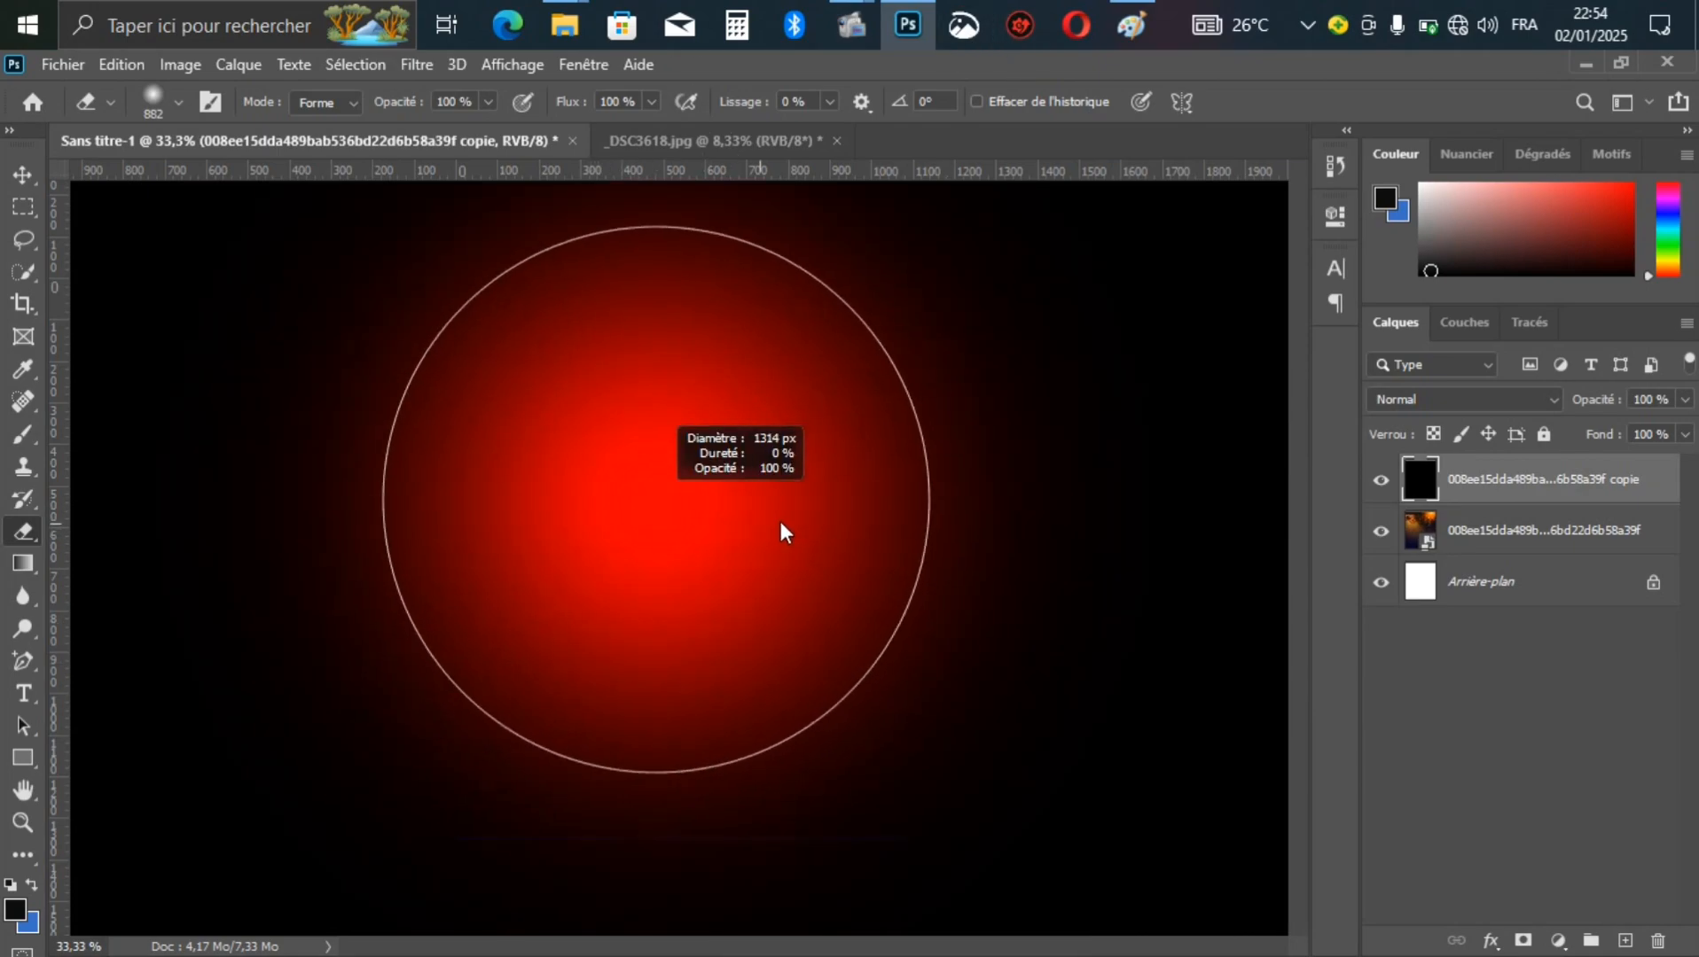
Step: Change the canvas surround to dark gray and erase the centre of the black layer to form a vignette
right_click(998, 490)
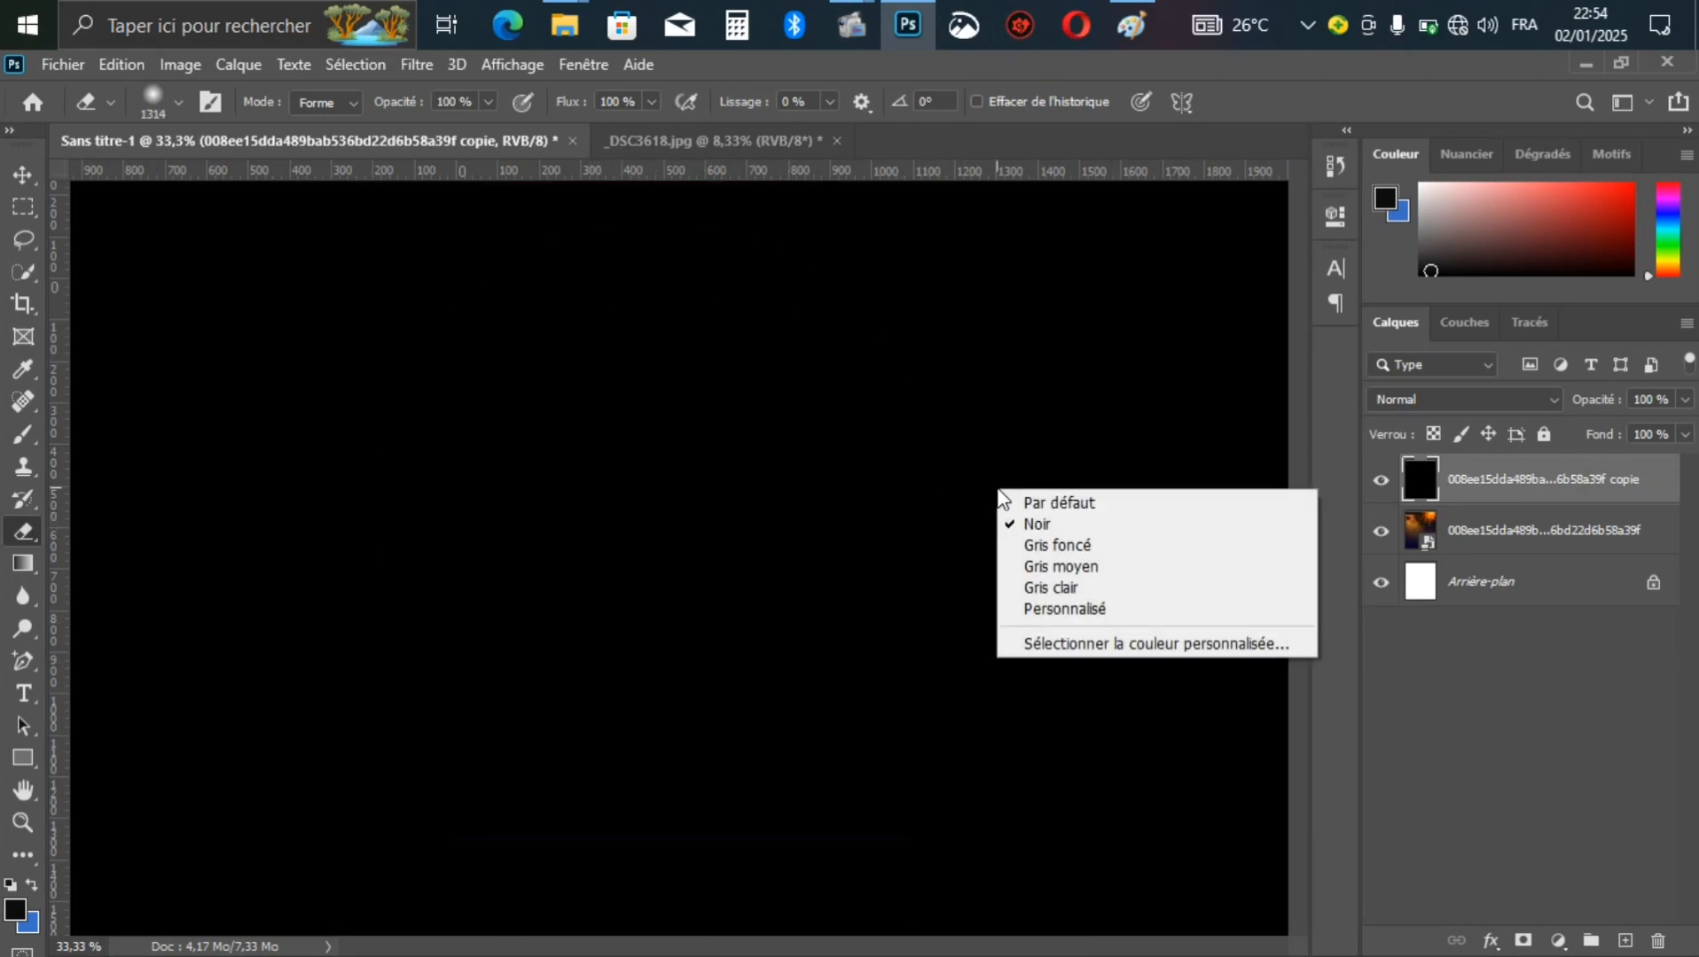
click(1045, 544)
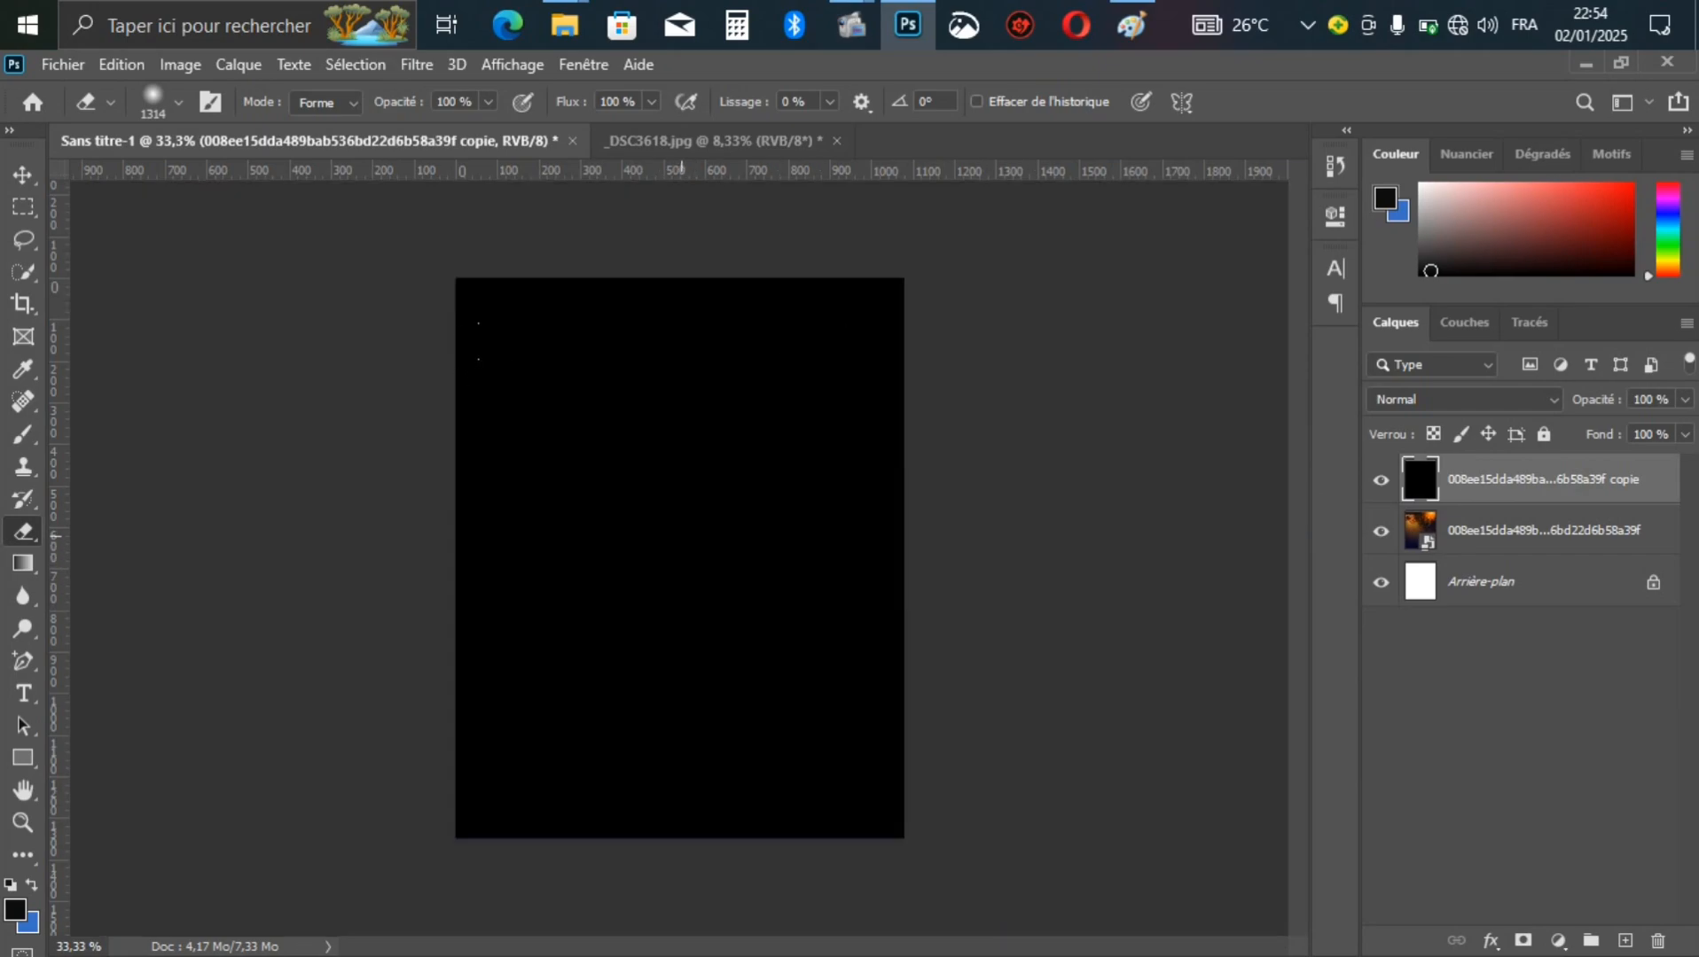
click(681, 536)
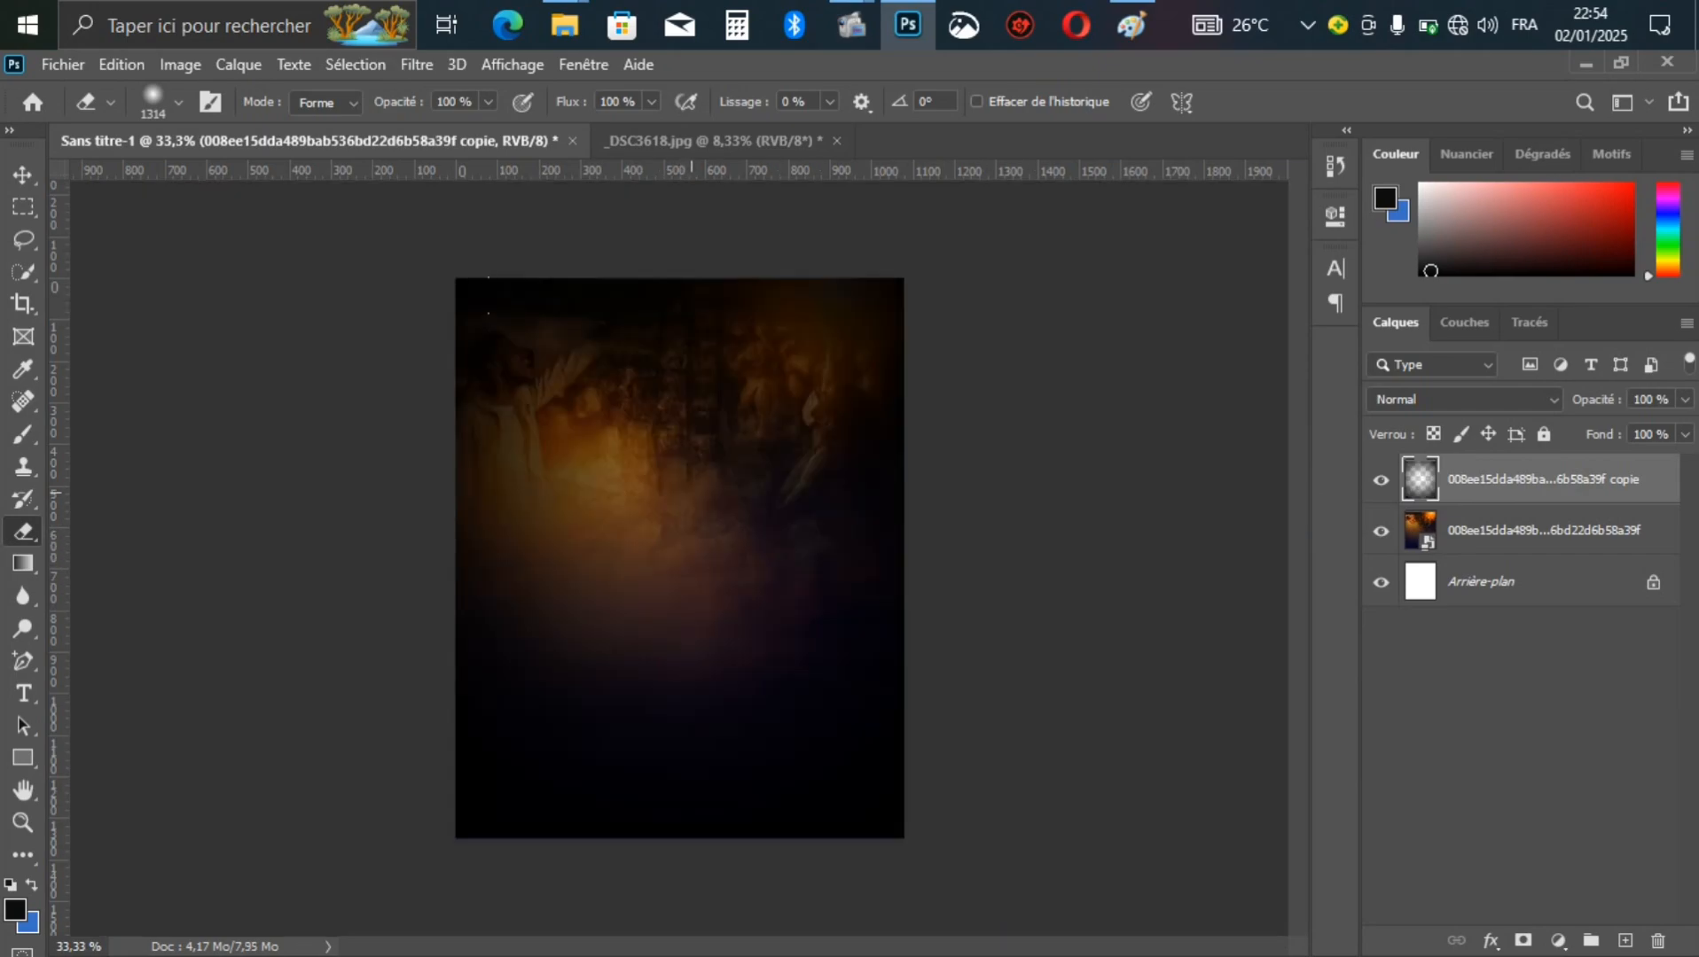
Step: Lock both the black vignette layer and the background image layer
key(v)
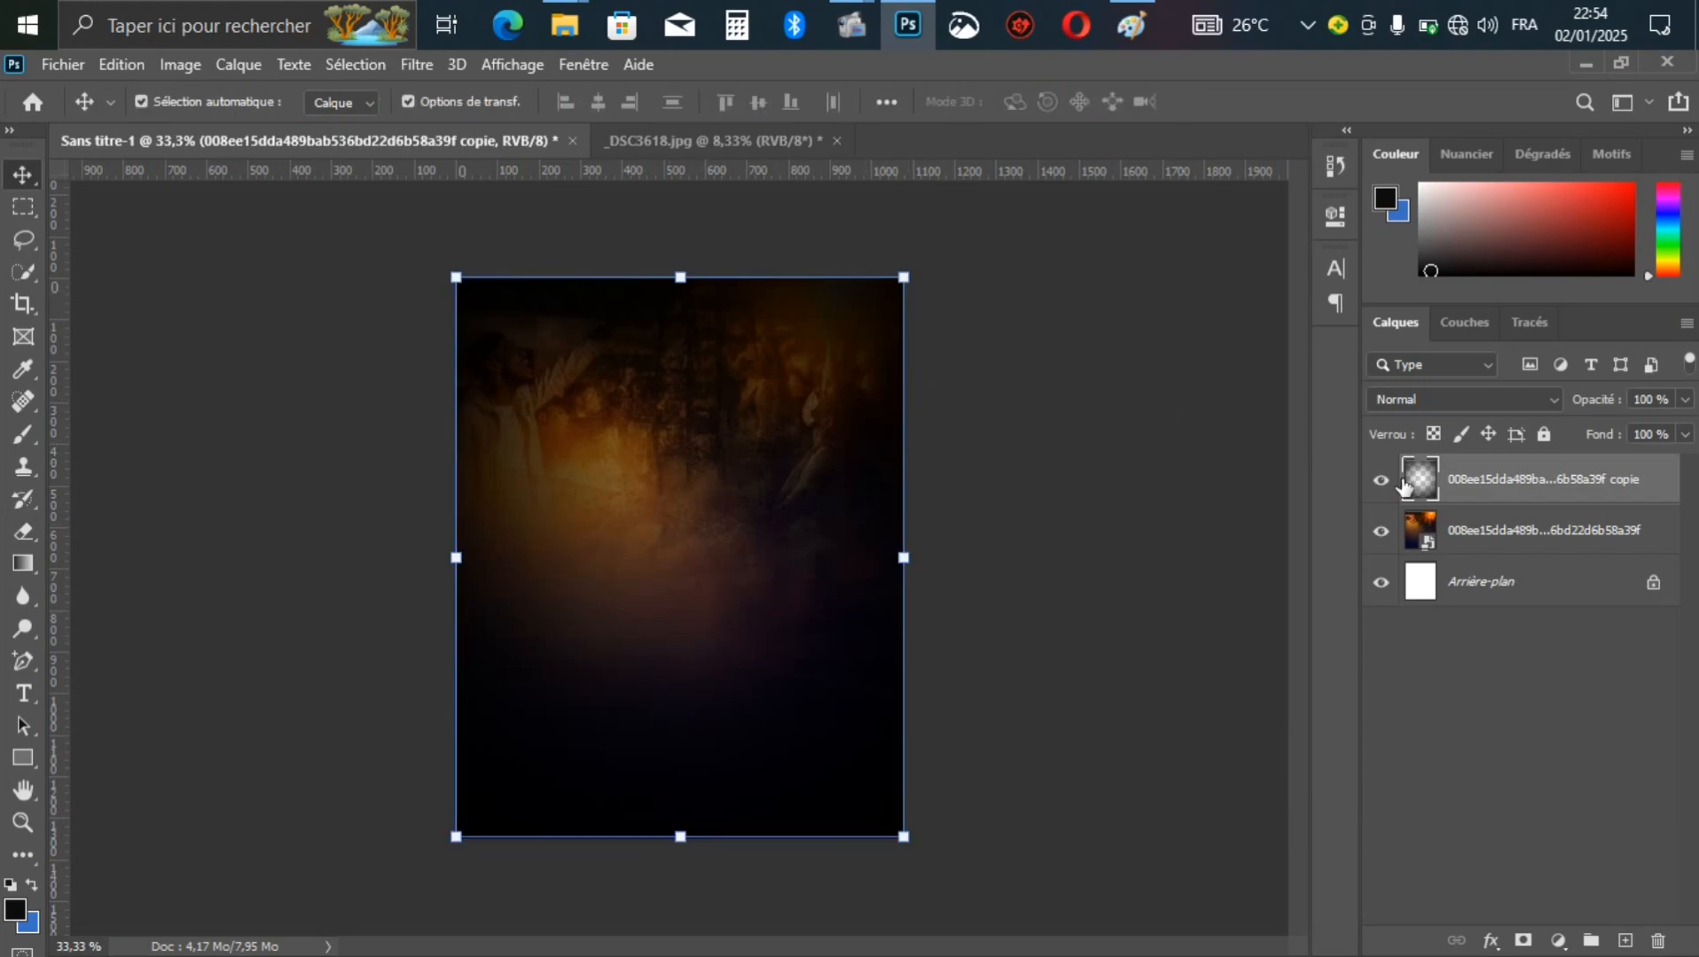
shift+click(816, 596)
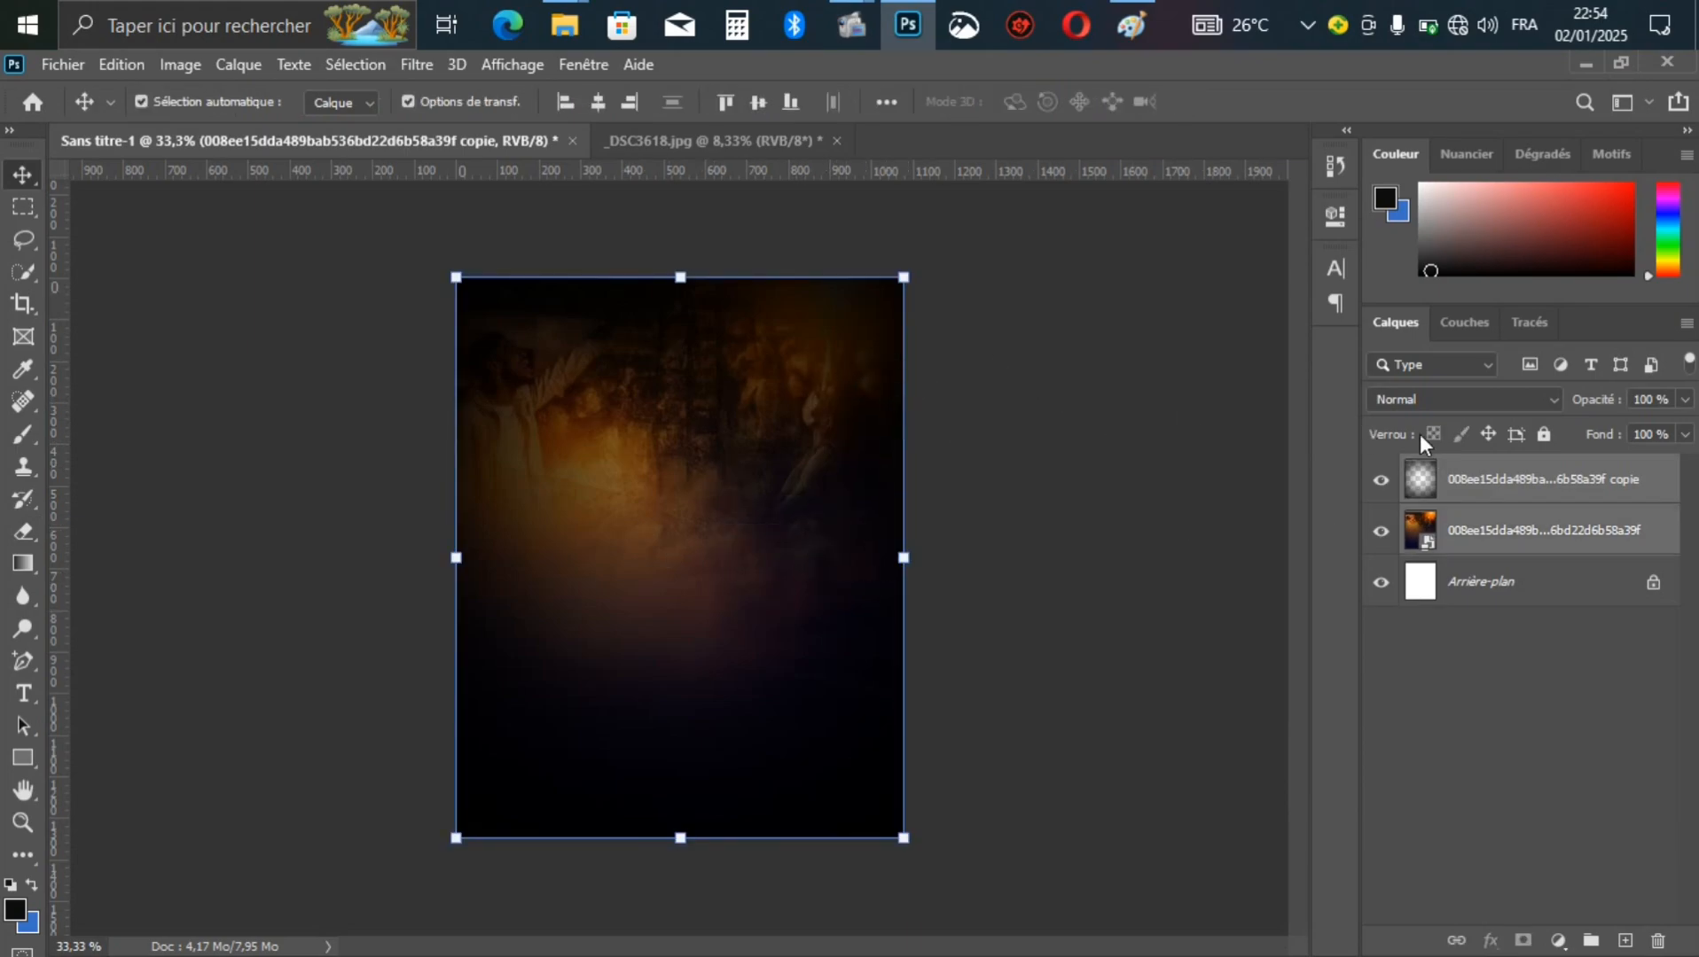
click(1546, 434)
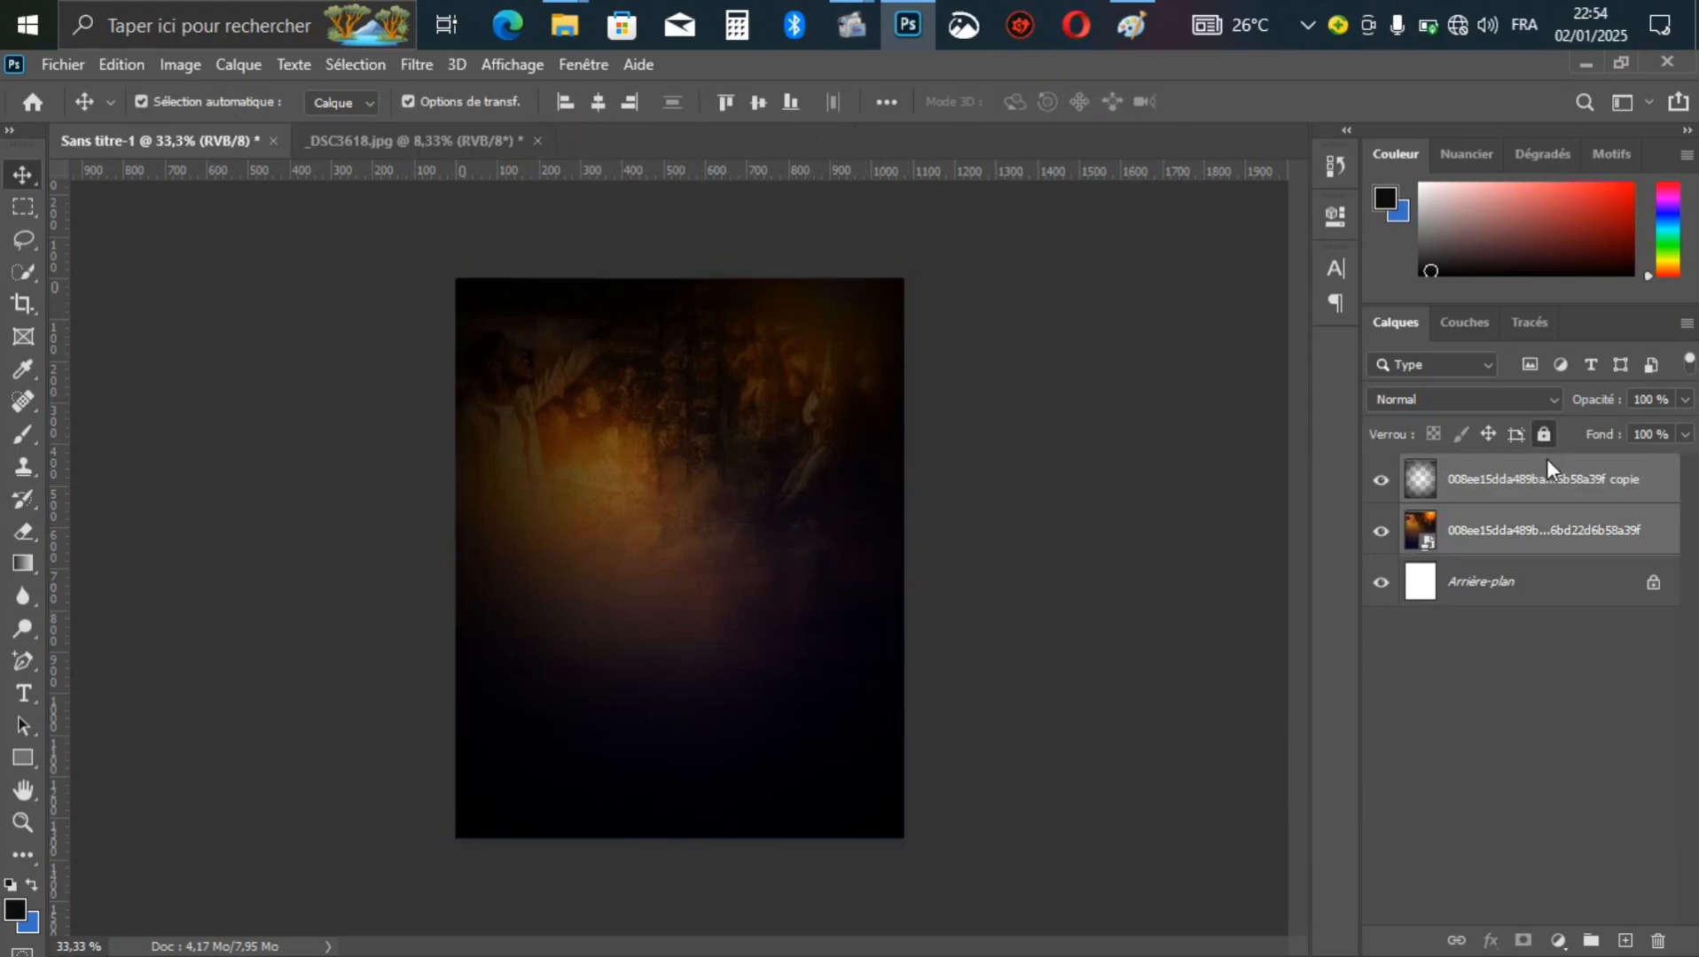
Step: Copy the cut-out portrait from _DSC3618.jpg into the poster document, directly above the background image layer
click(1538, 532)
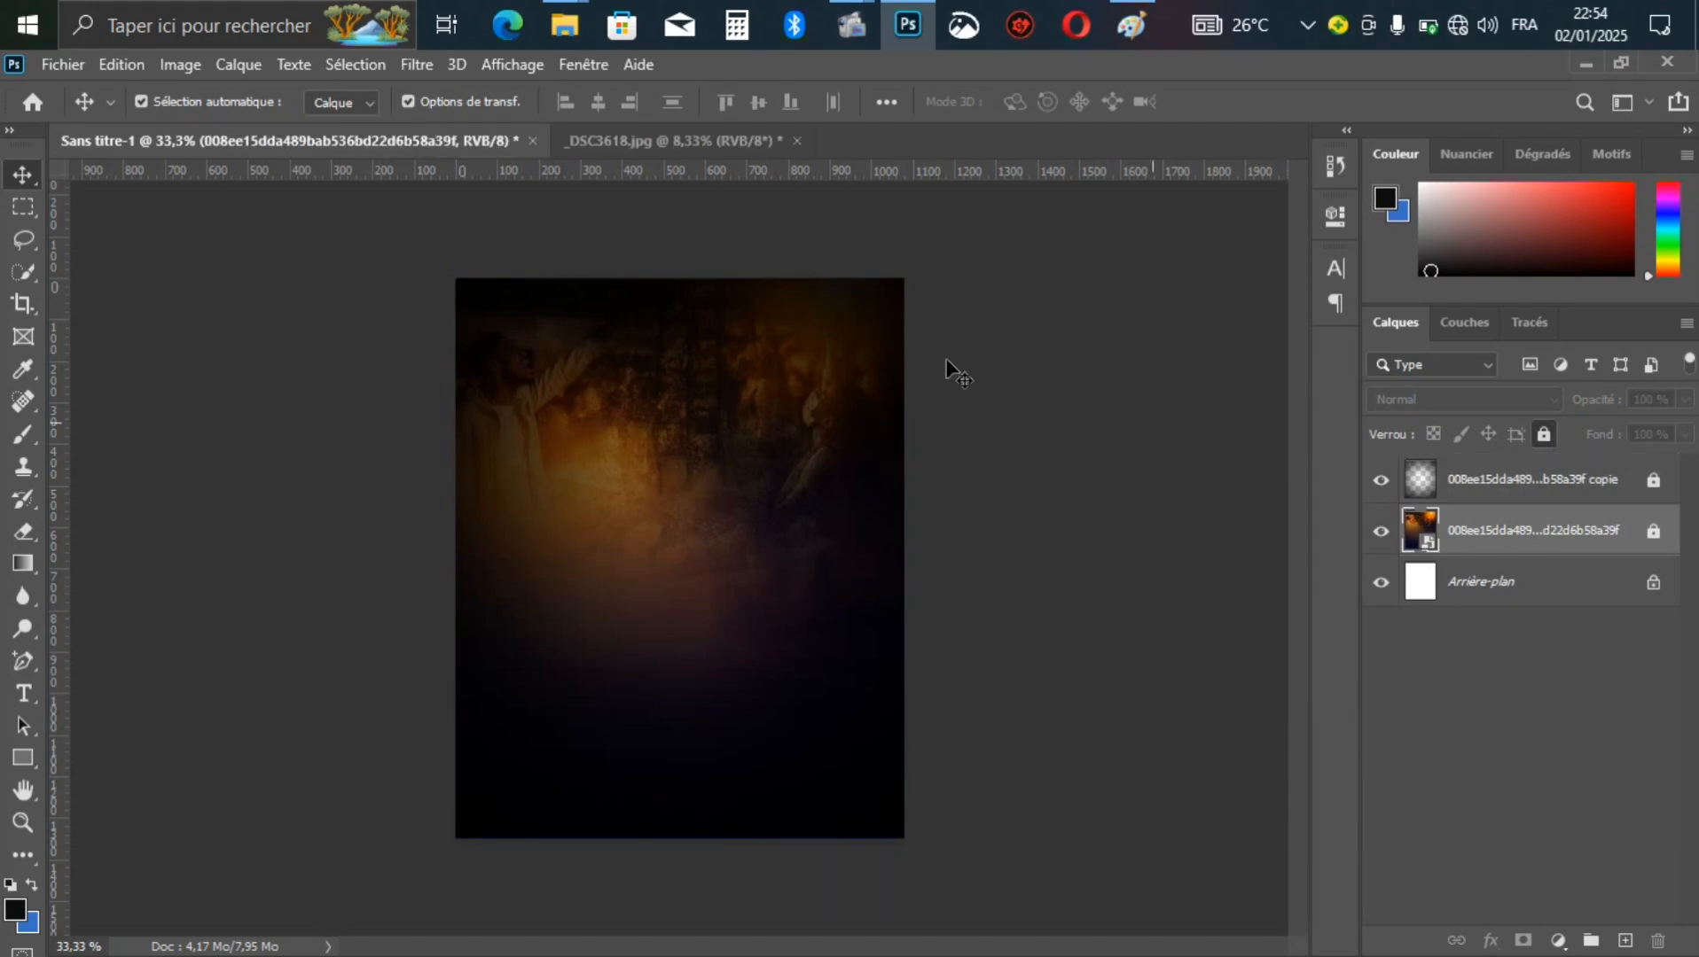
click(607, 140)
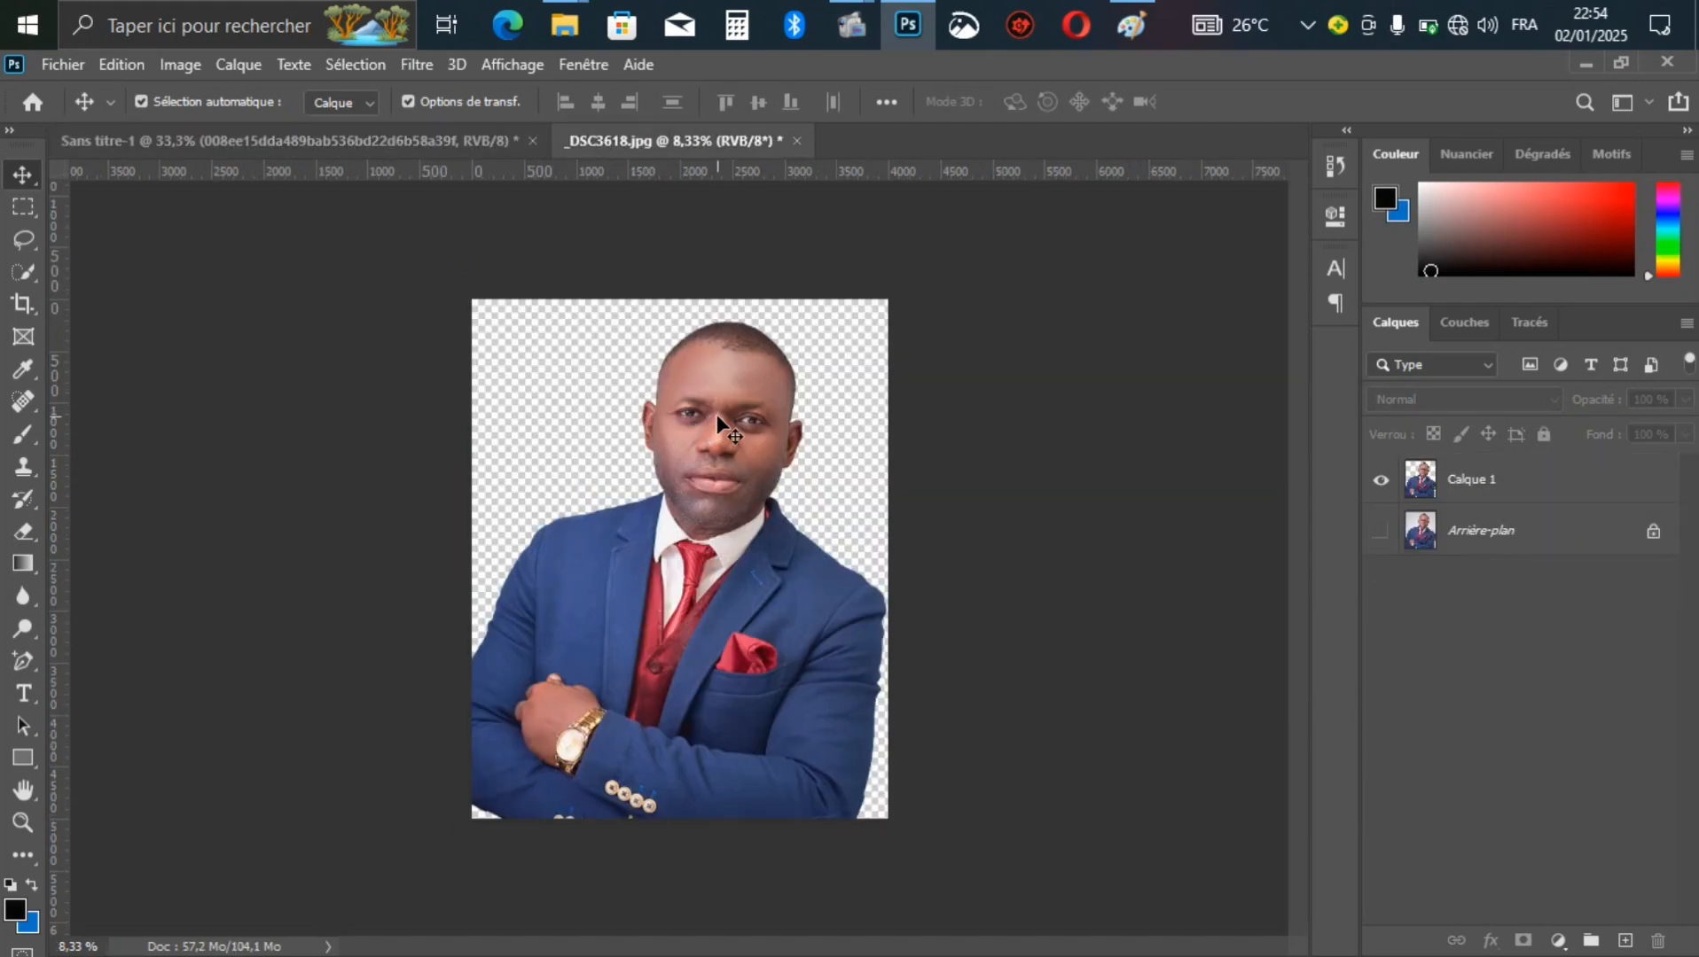
drag(716, 414, 663, 443)
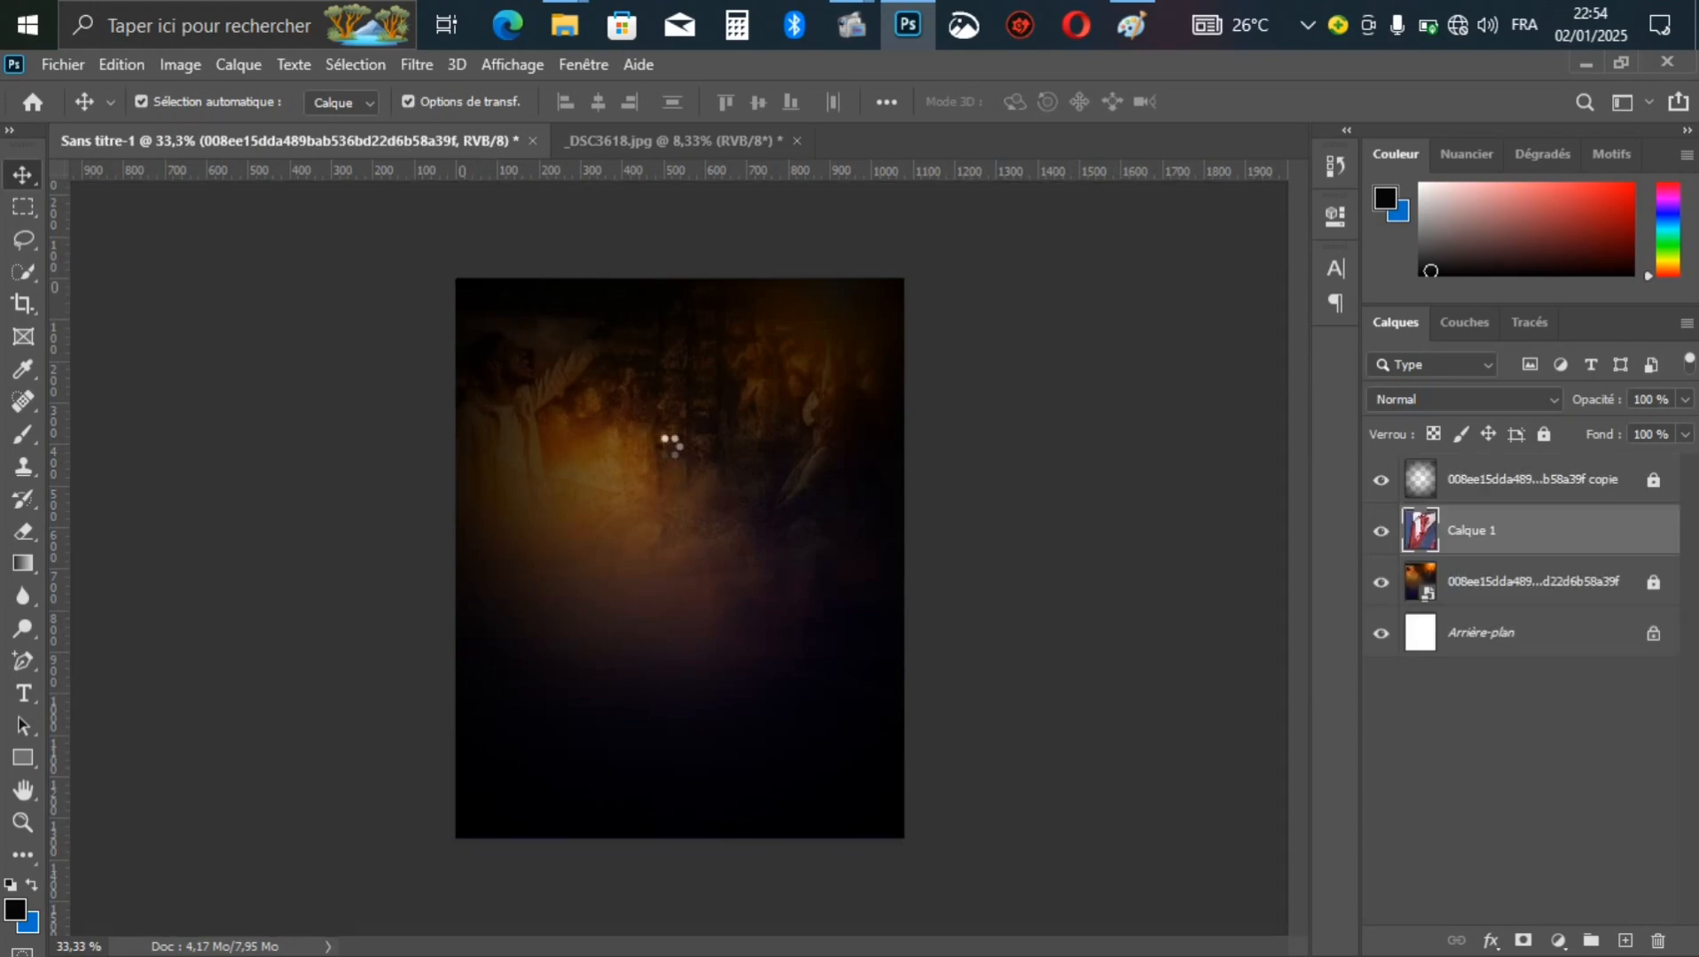
Step: Scale the portrait to 20 %, centre it on the poster and tilt it slightly counterclockwise
key(ctrl+t)
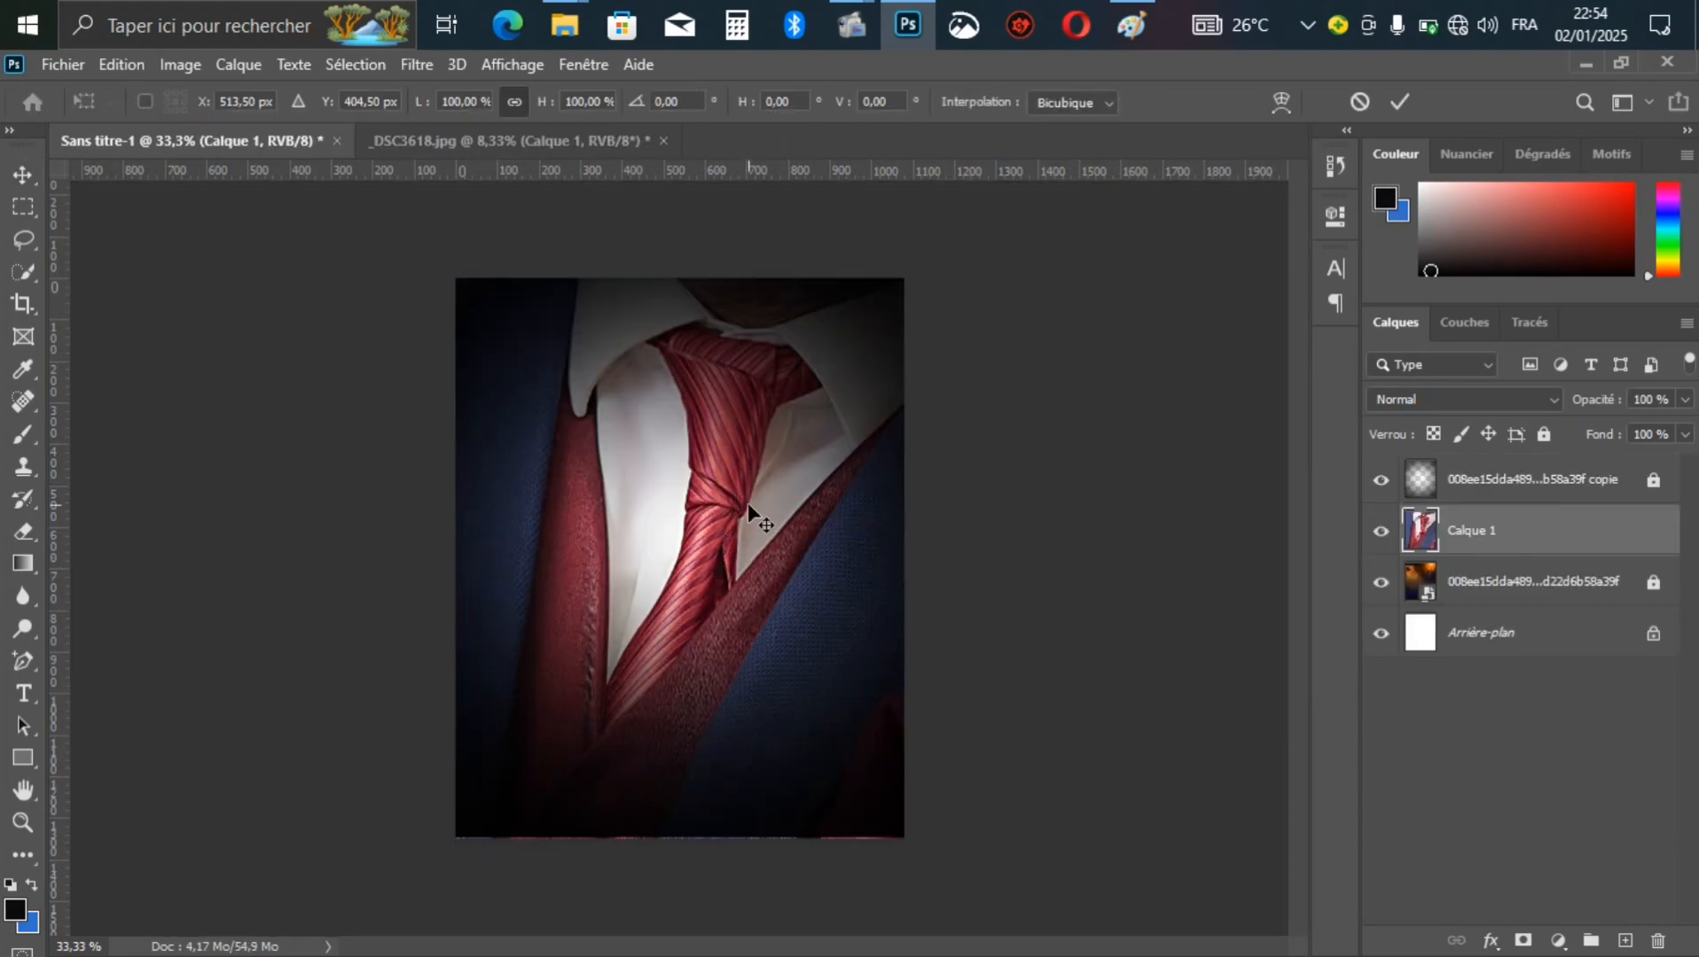
drag(553, 107, 441, 140)
drag(879, 735, 937, 696)
drag(679, 521, 690, 611)
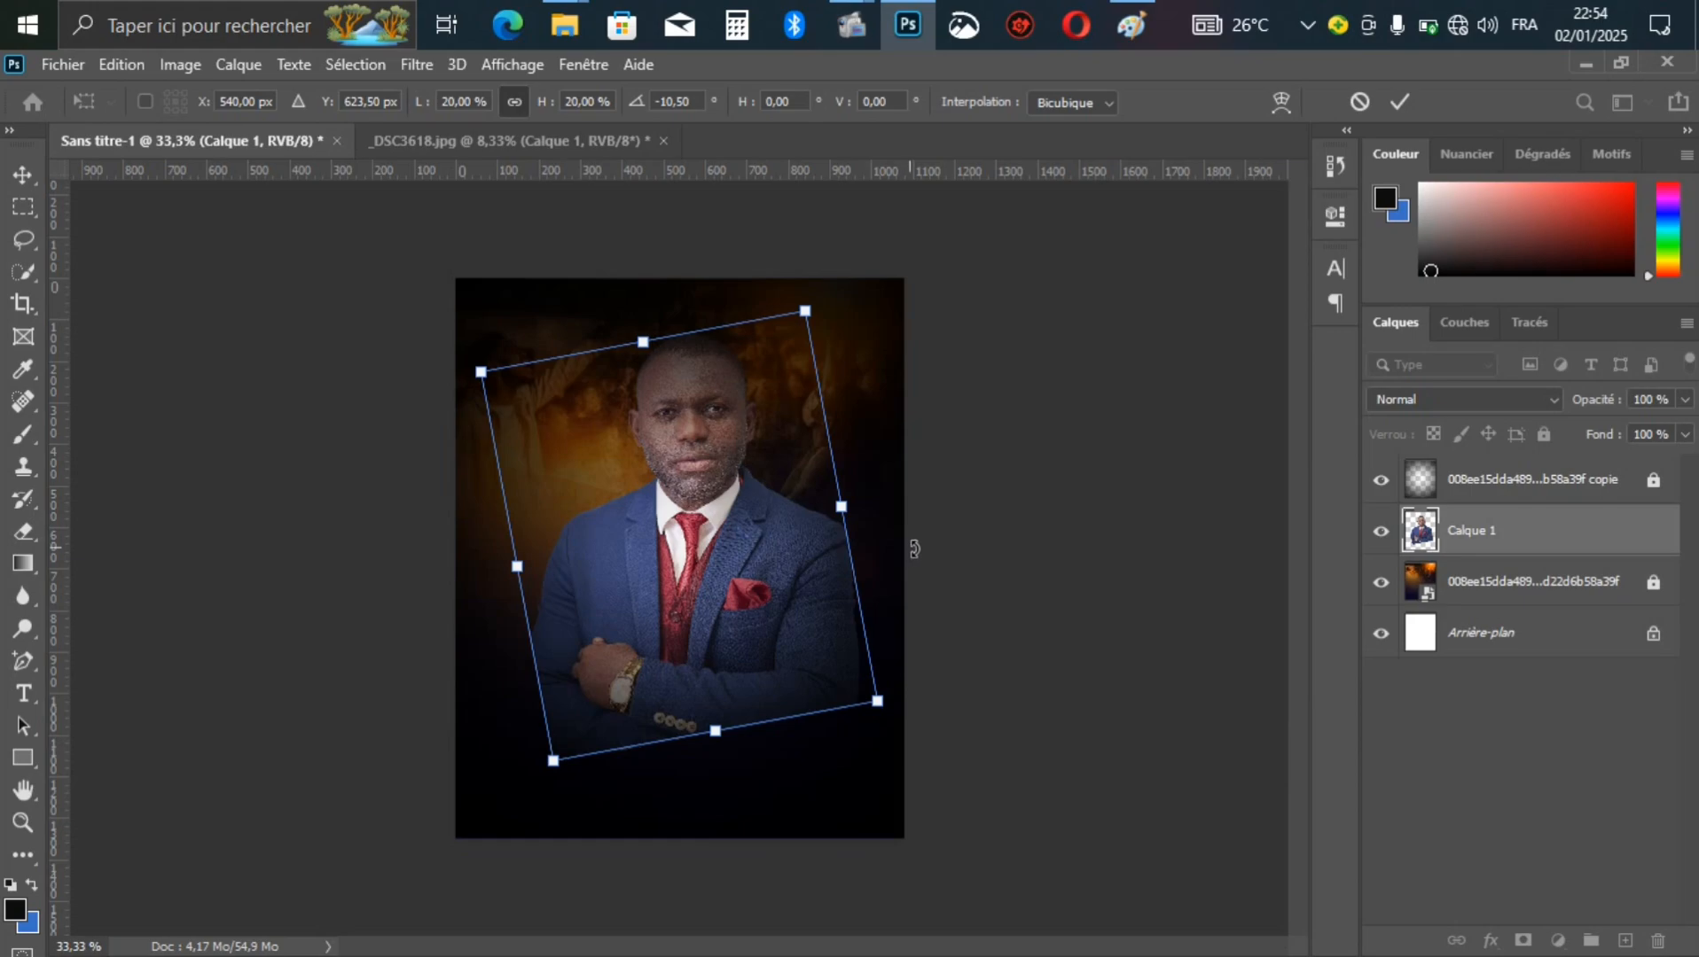
drag(915, 549, 917, 561)
key(Return)
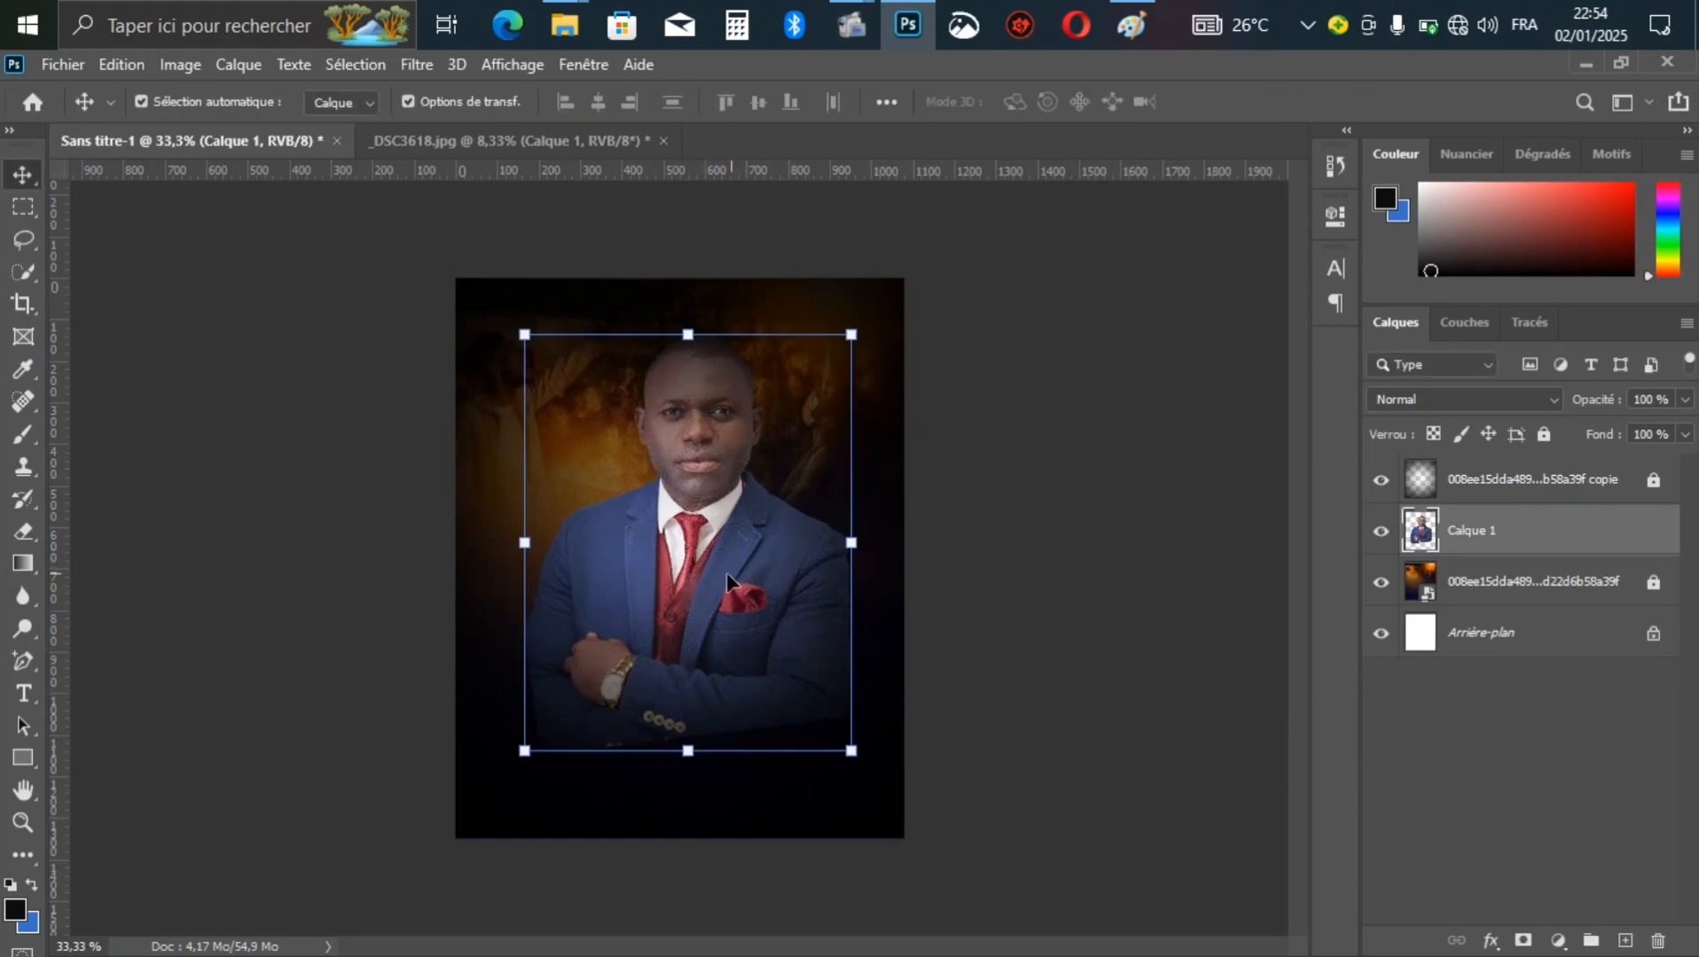
Step: Shift the portrait slightly down and left, and fade out its lower part with the soft Eraser
drag(722, 583, 703, 593)
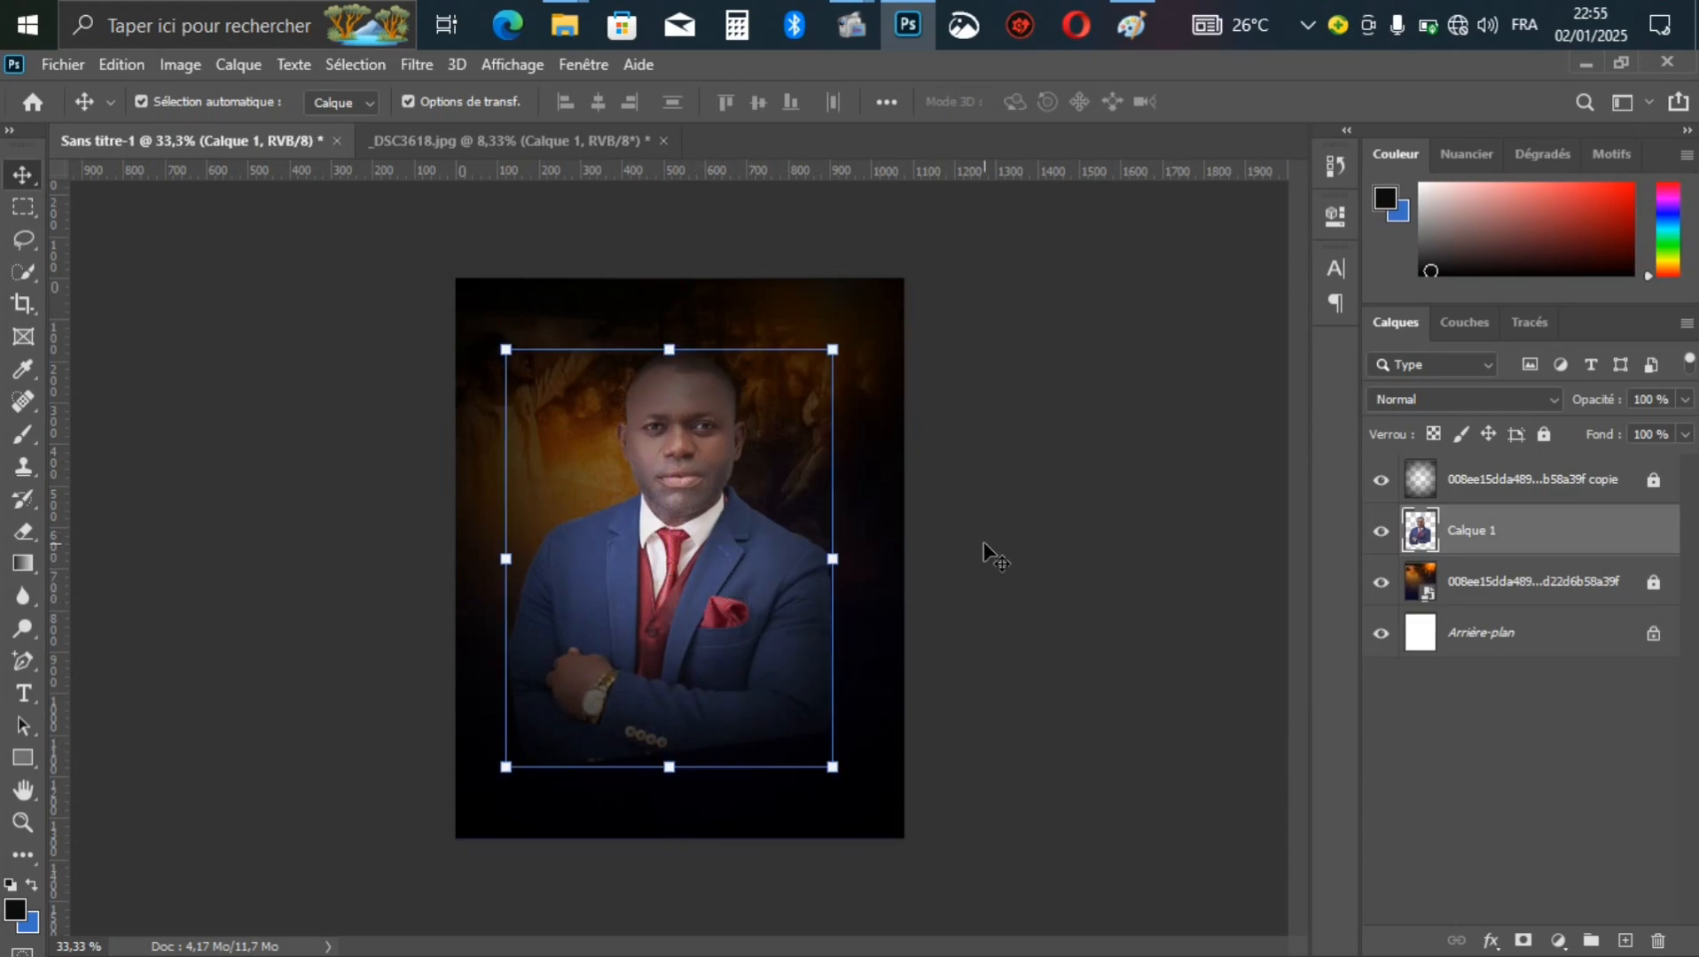
click(959, 561)
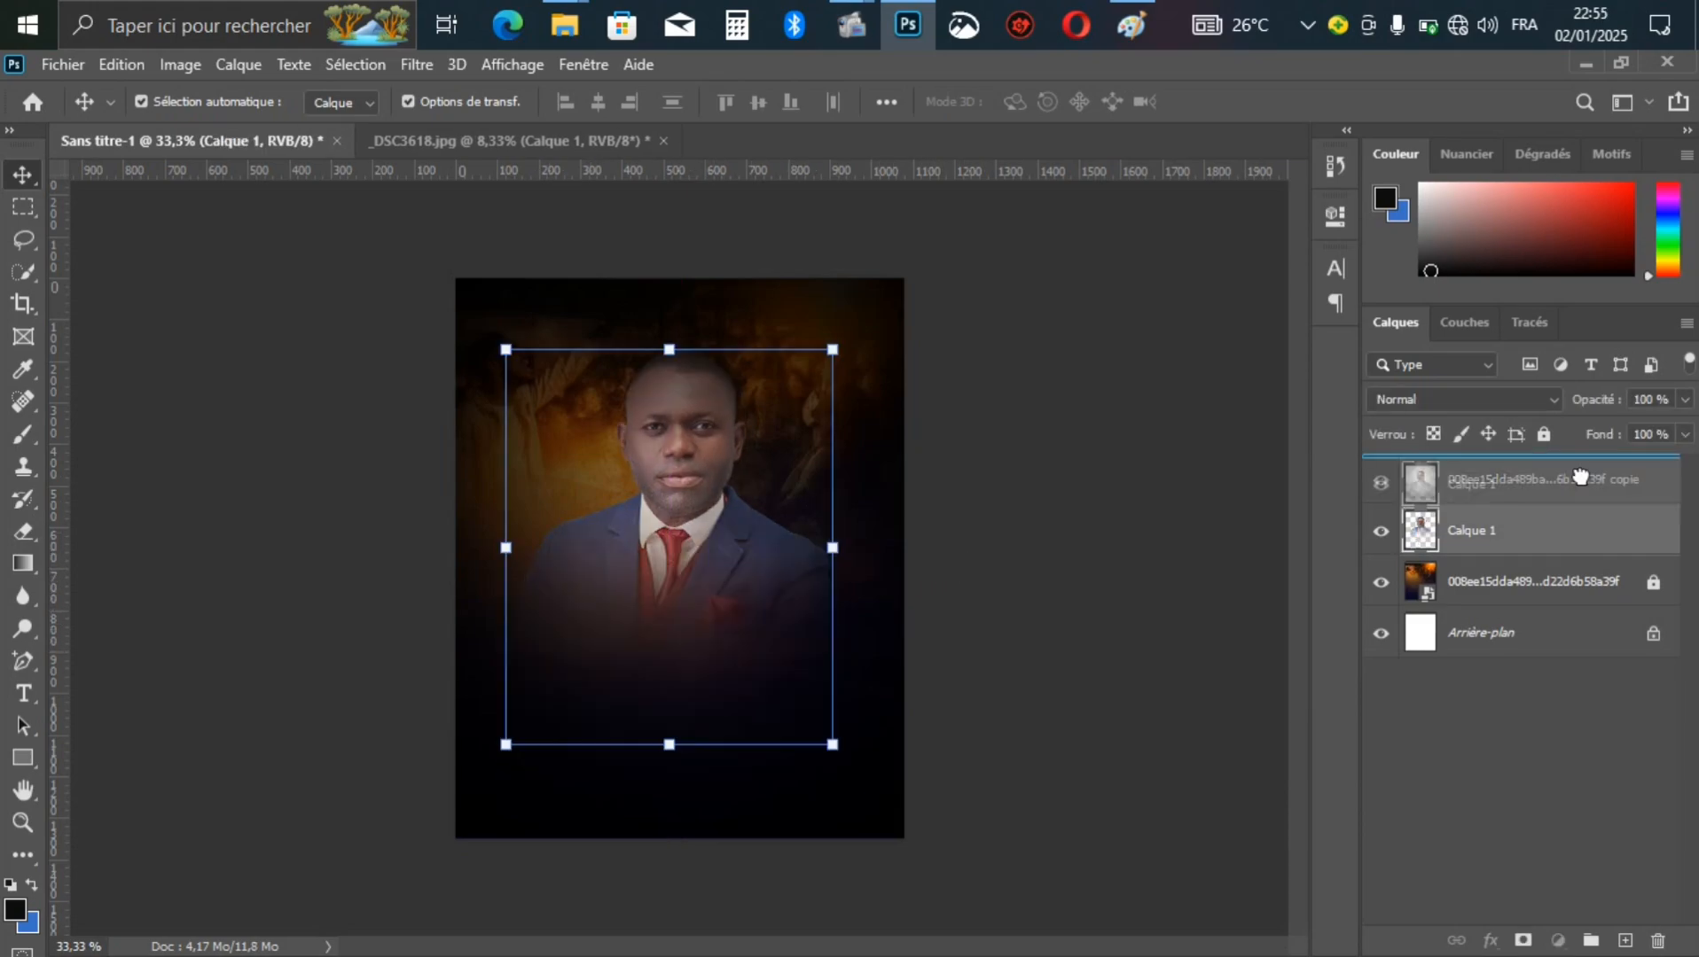
Step: Move the portrait layer above the black vignette layer and shift the portrait slightly down on the poster
drag(1581, 471, 1515, 493)
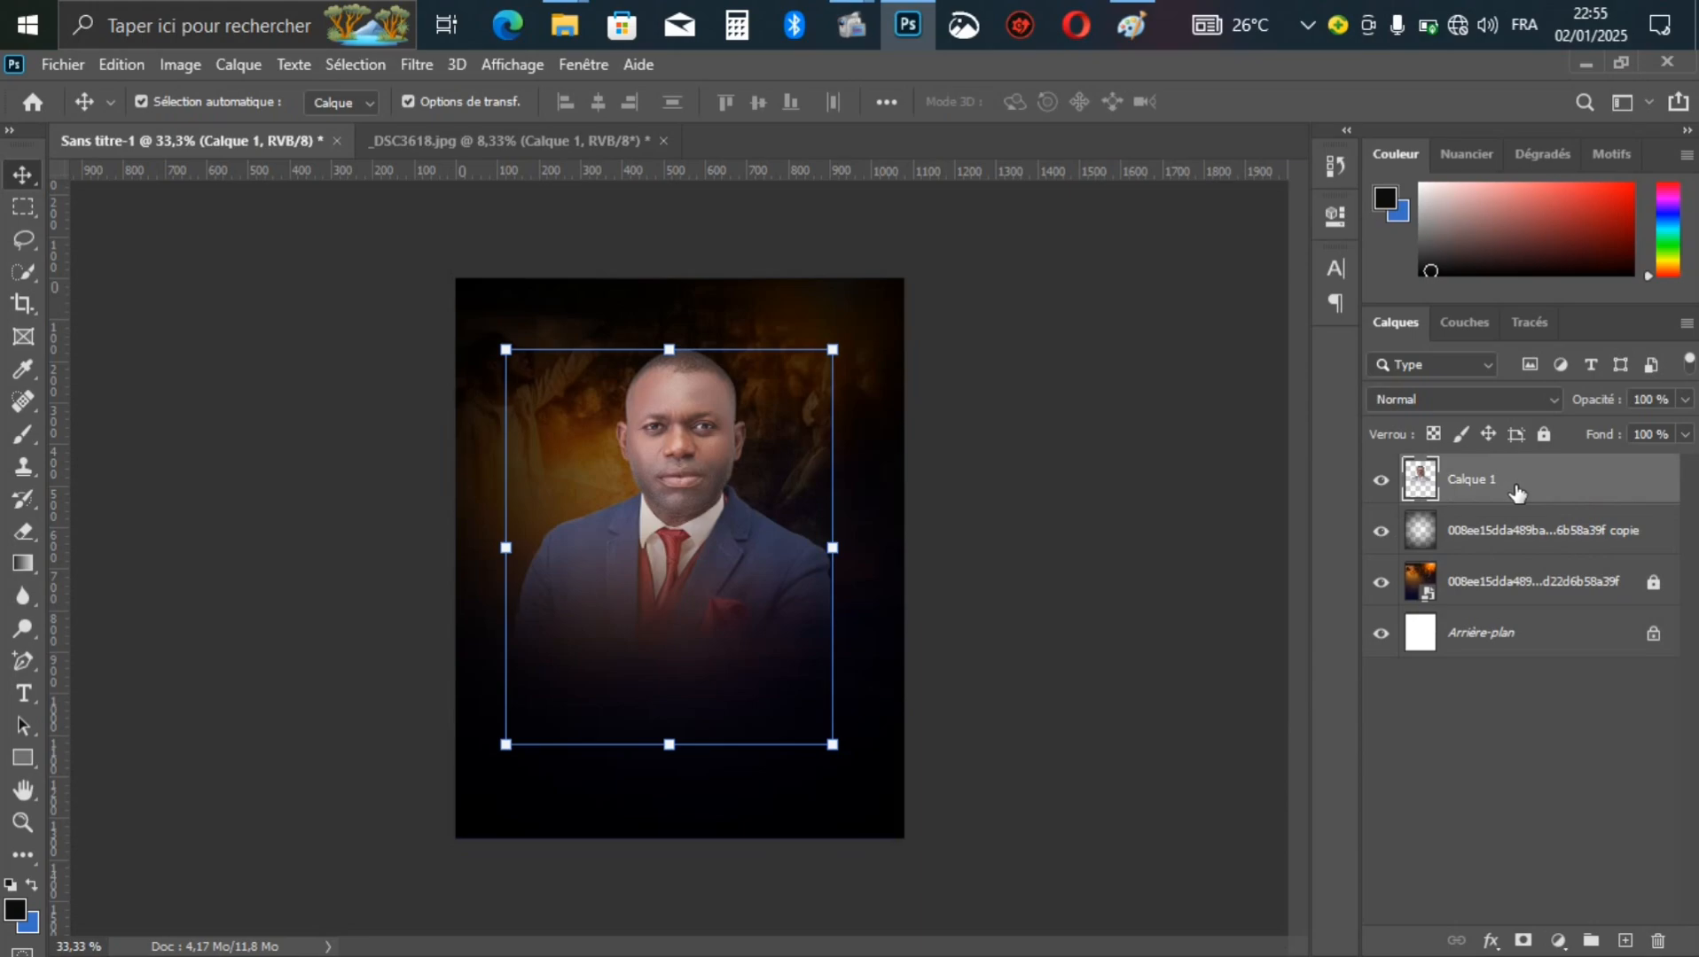
click(1103, 568)
drag(670, 454, 676, 474)
Step: Lock the black vignette layer again
click(1589, 530)
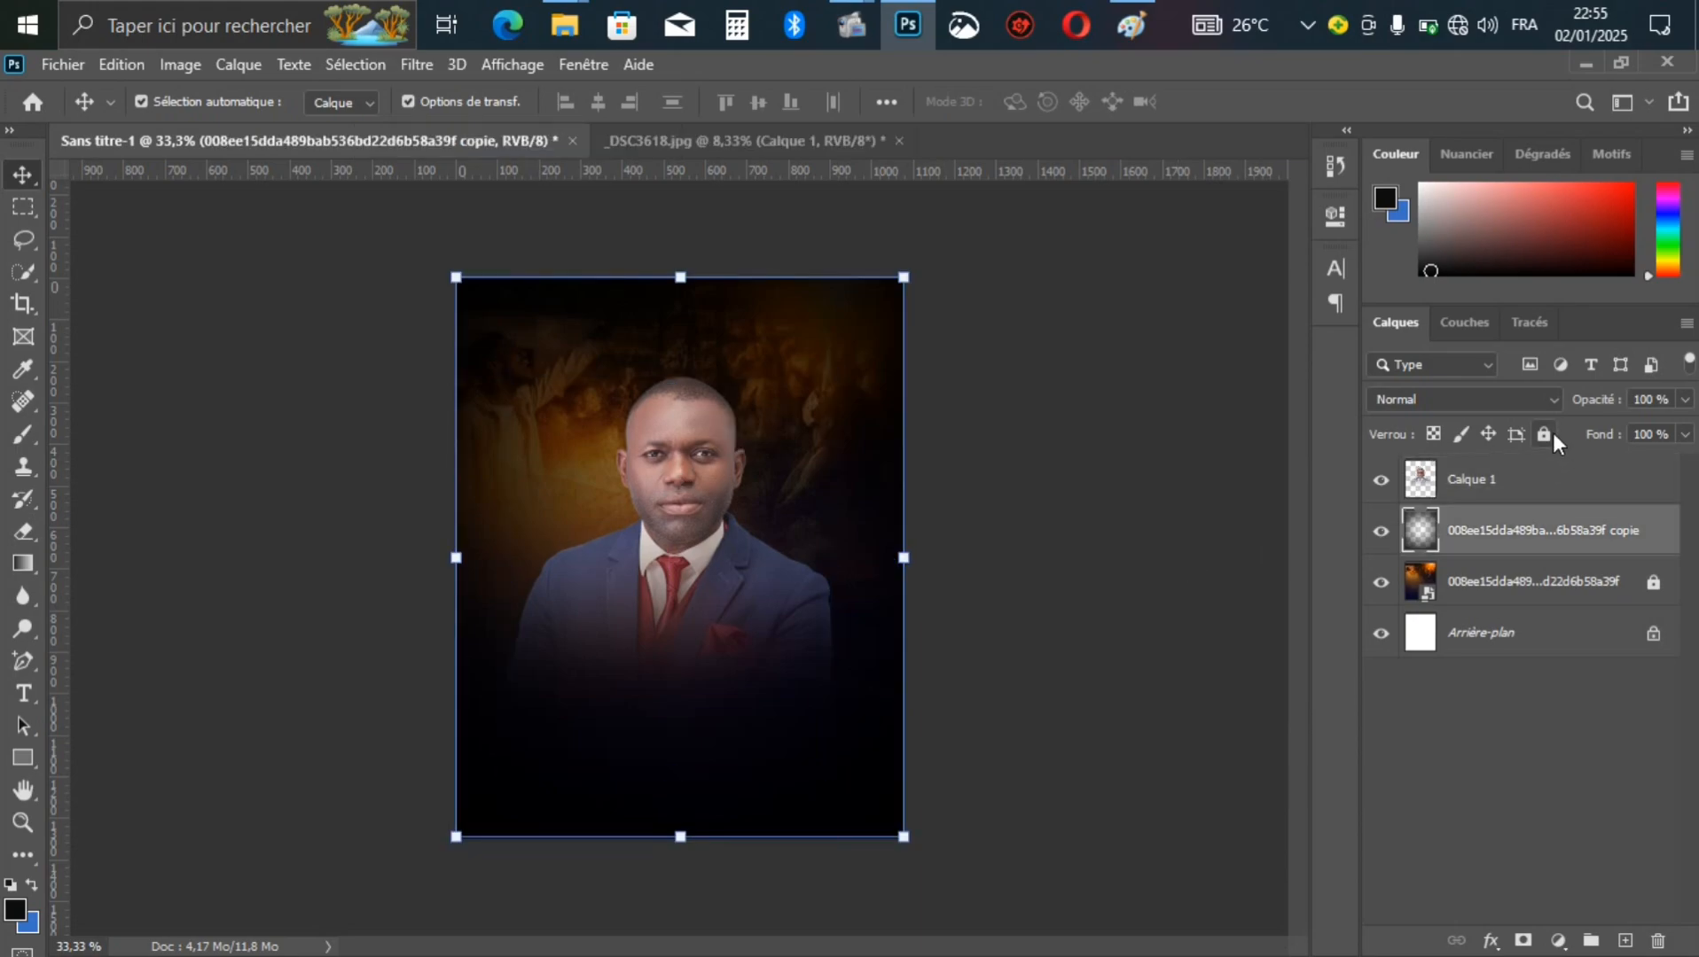
click(1544, 433)
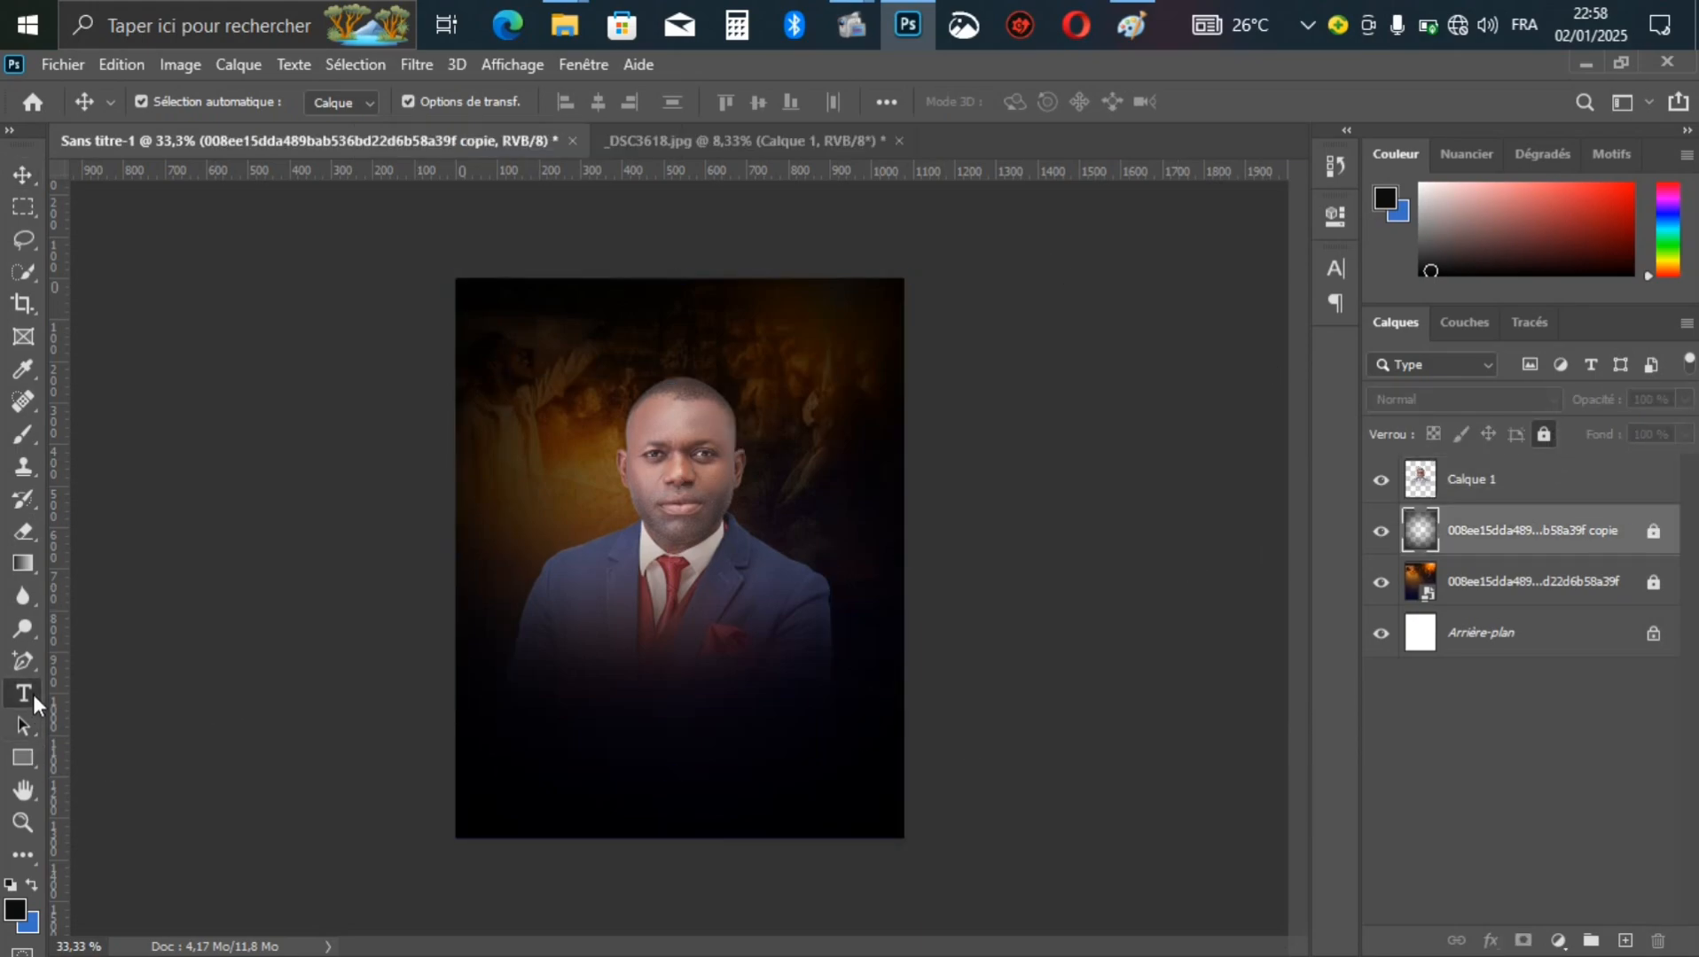
Step: Add the text "nuit" over the man's chest in Arial Bold Italic, 30 pt
click(32, 694)
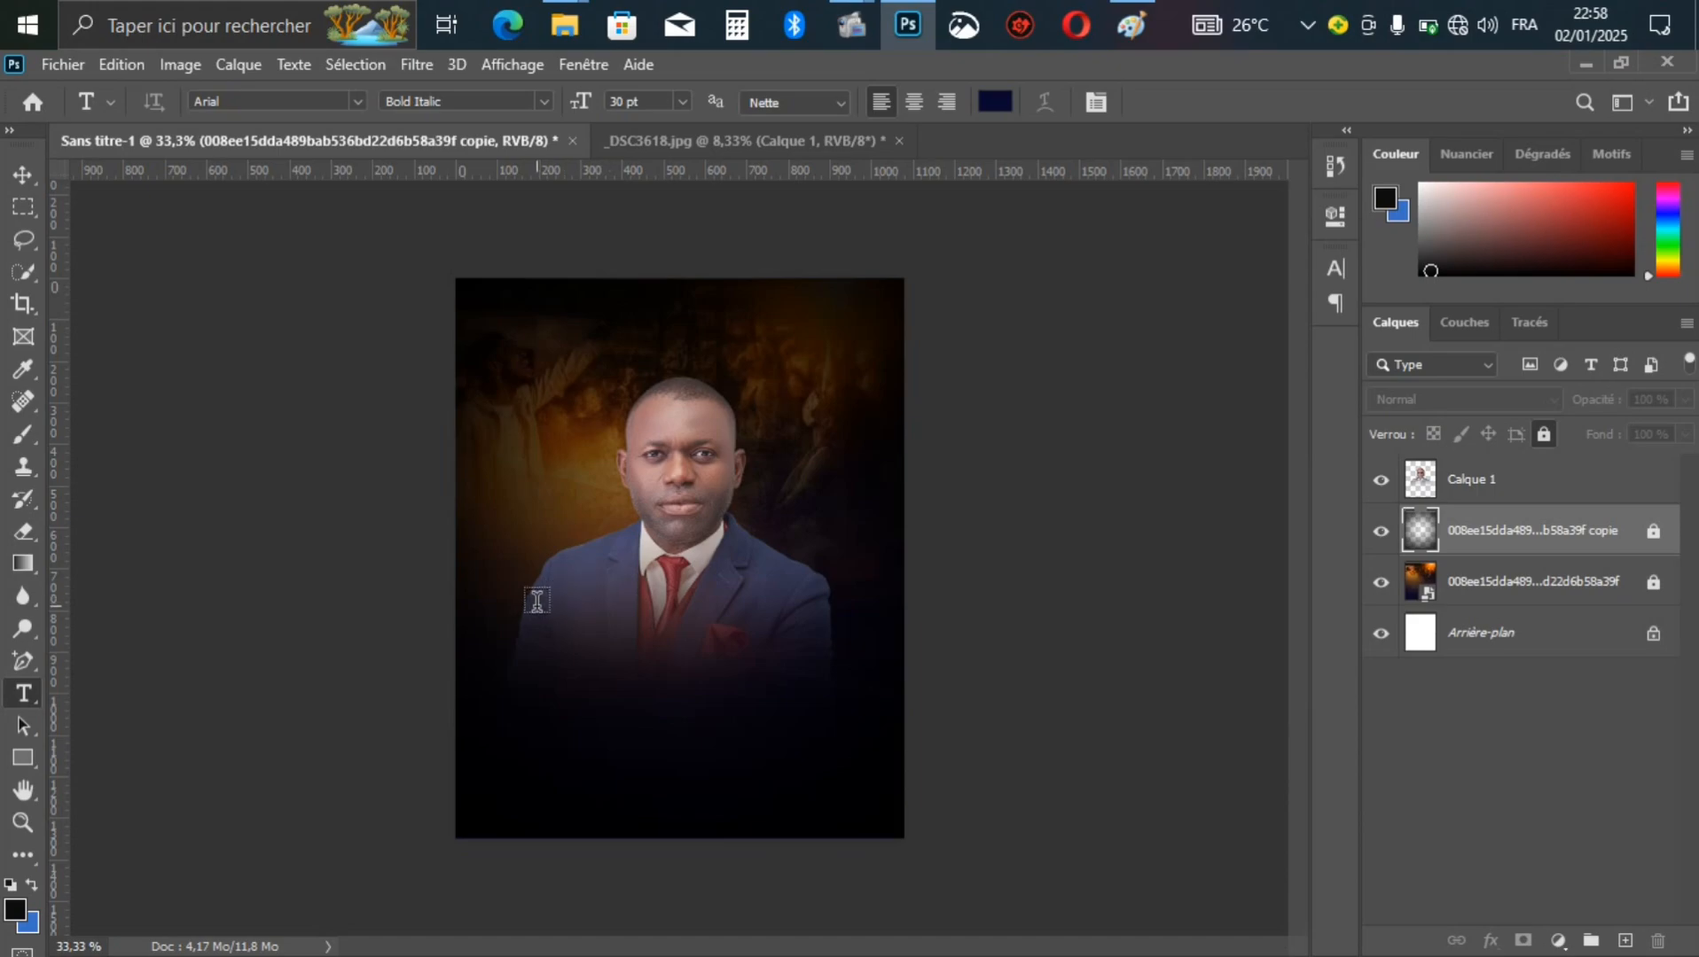
click(536, 601)
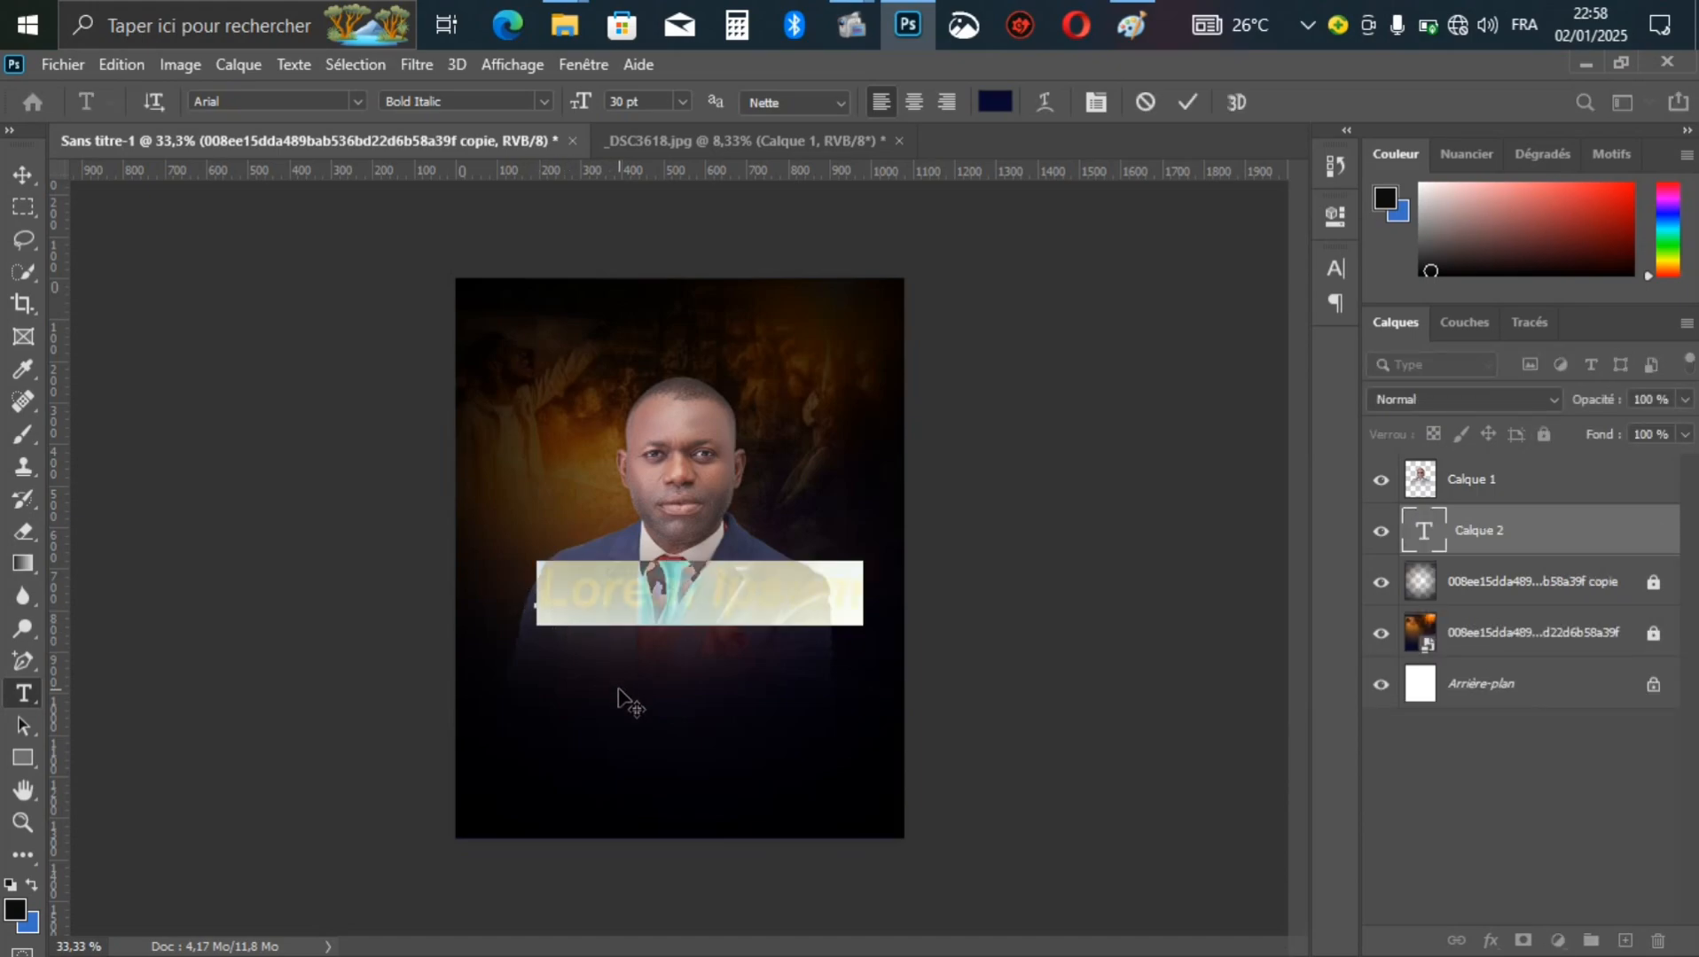
text(hui)
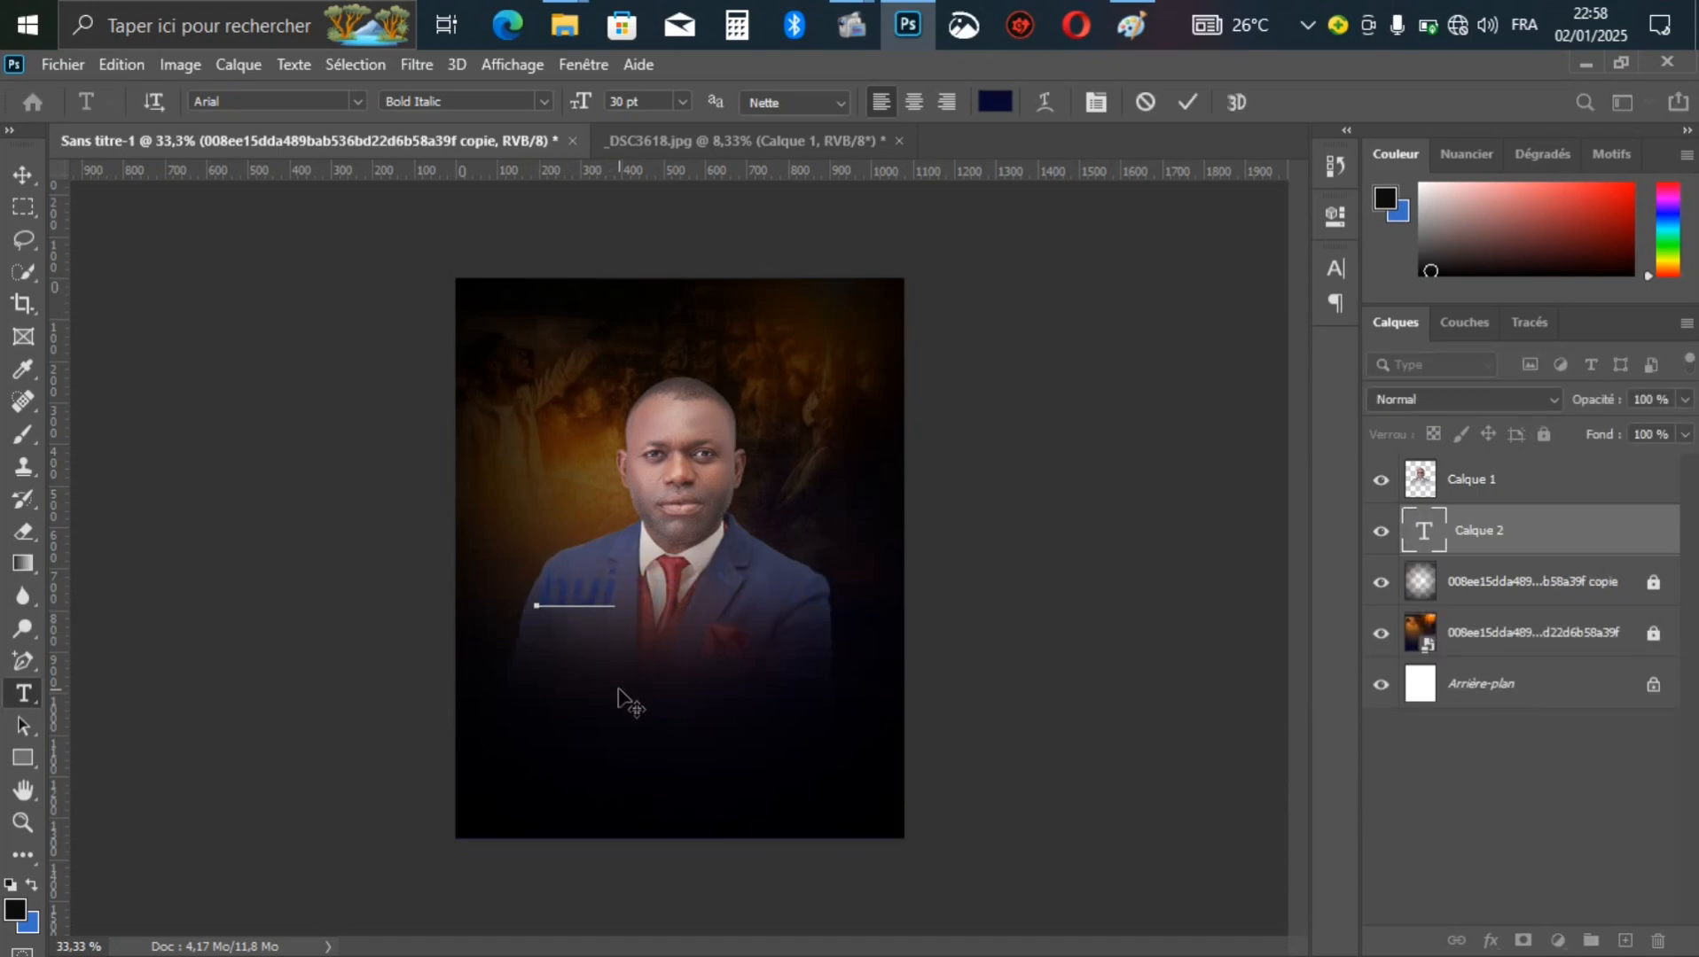
text(t)
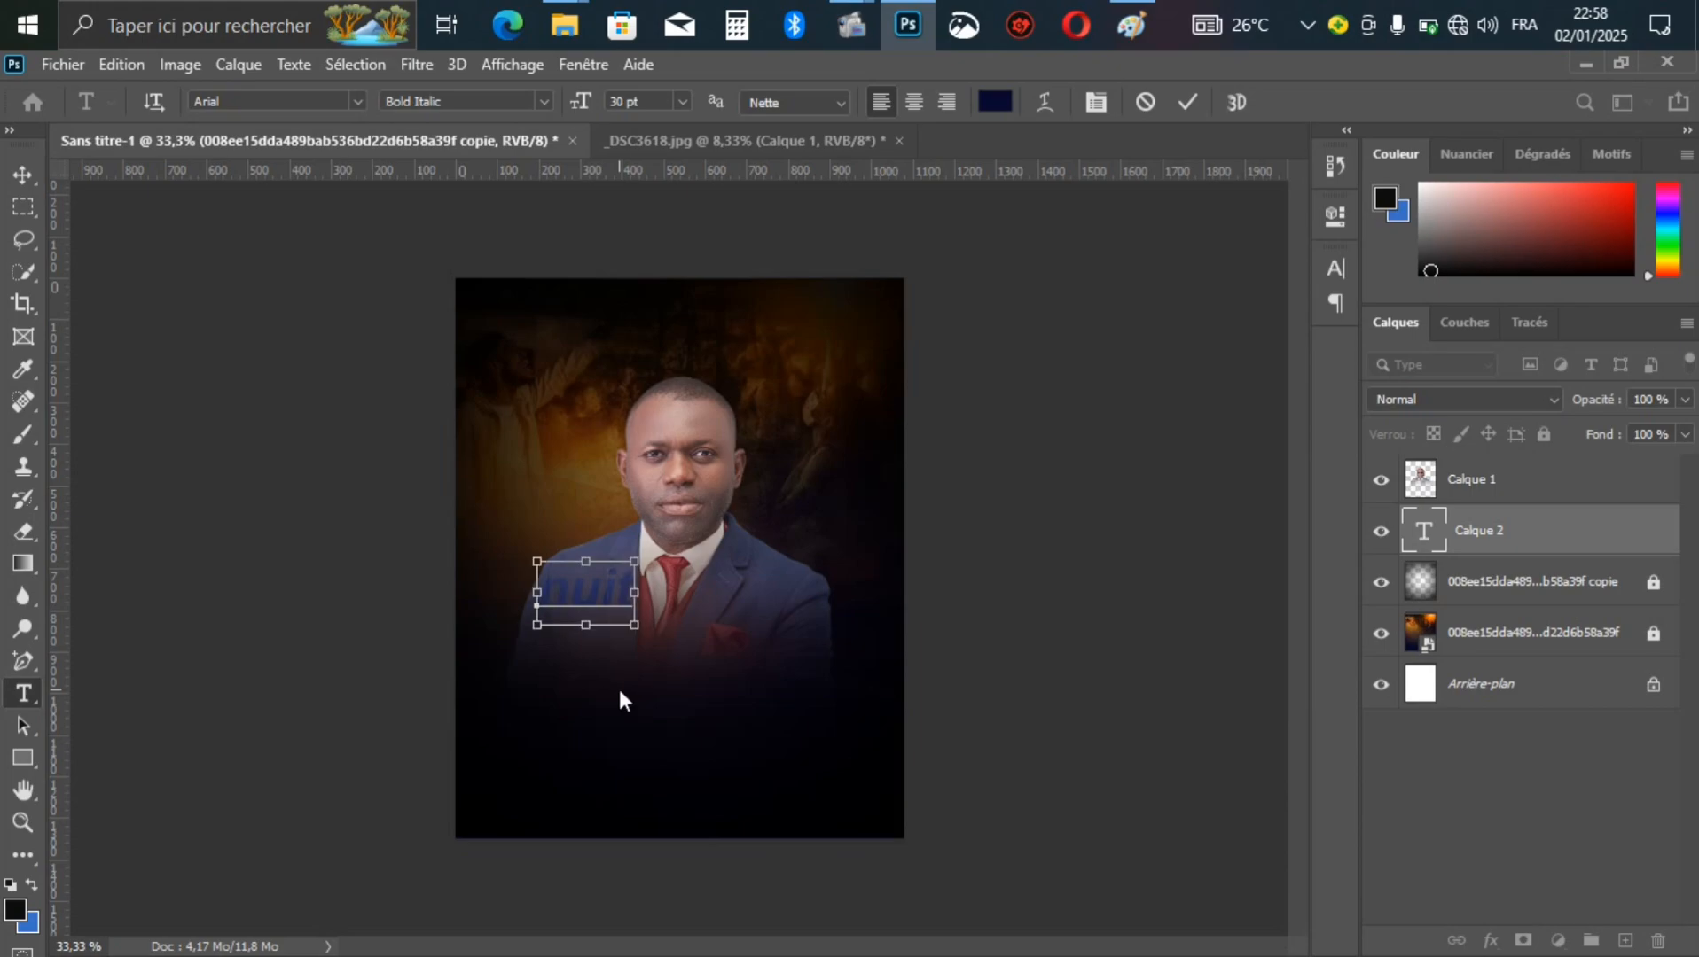
key(ctrl+Return)
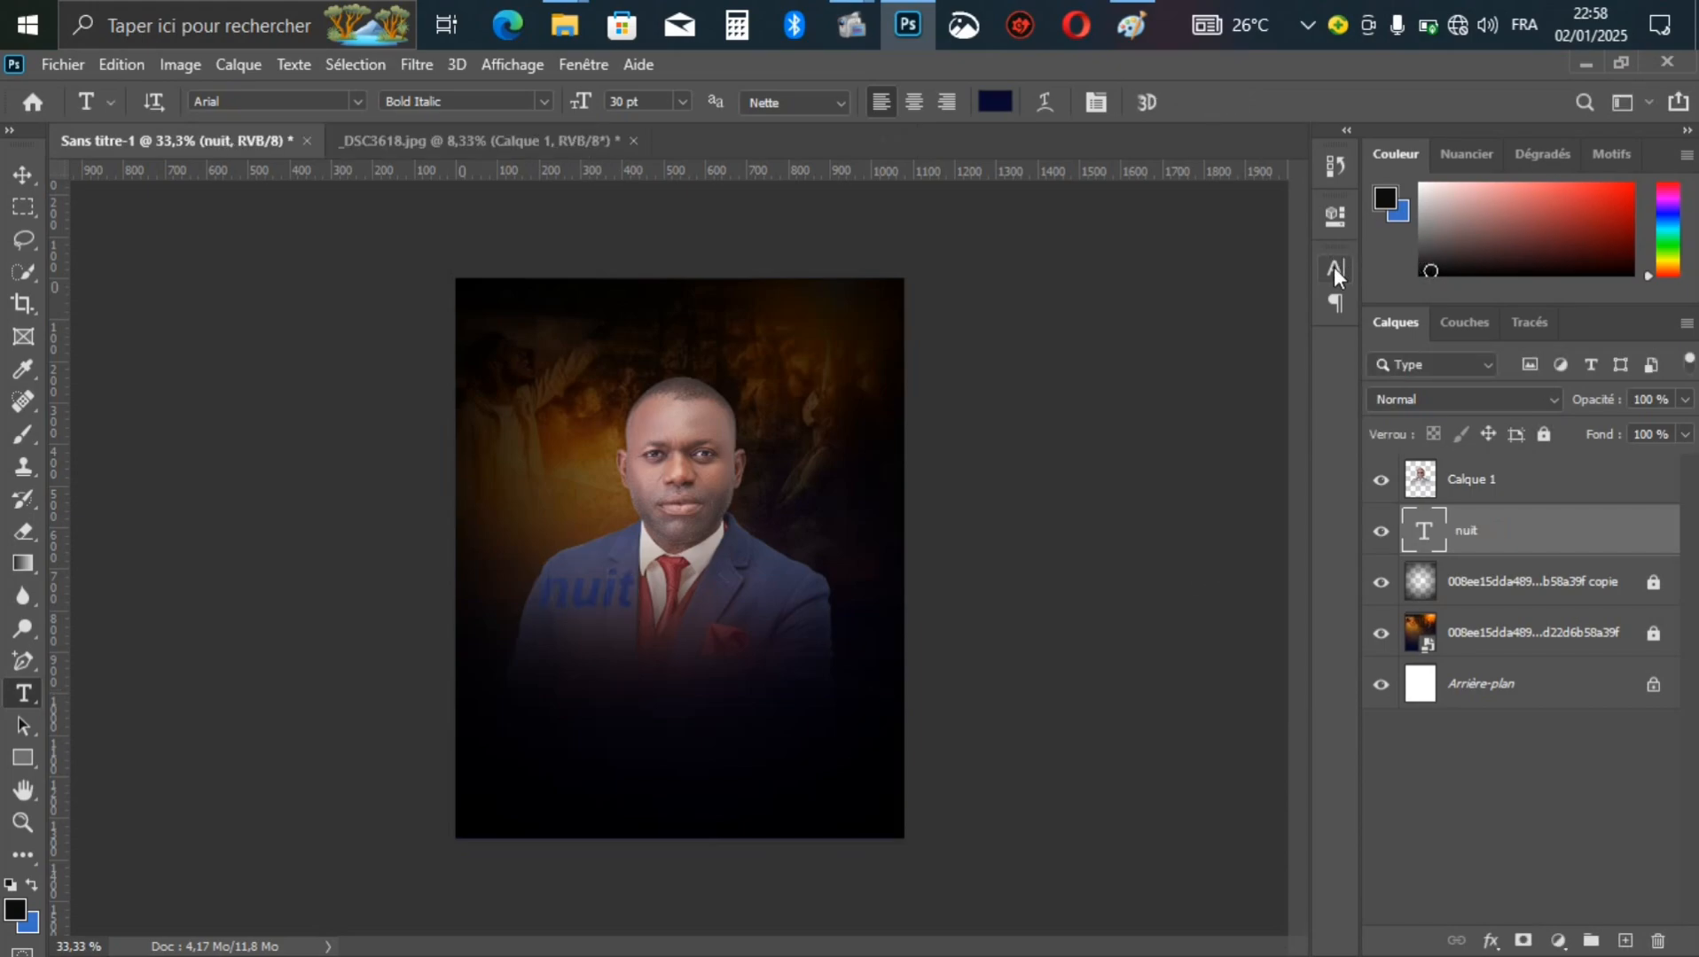
Step: Duplicate the "nuit" text layer and change the copy's wording to "de traversée"
click(1334, 269)
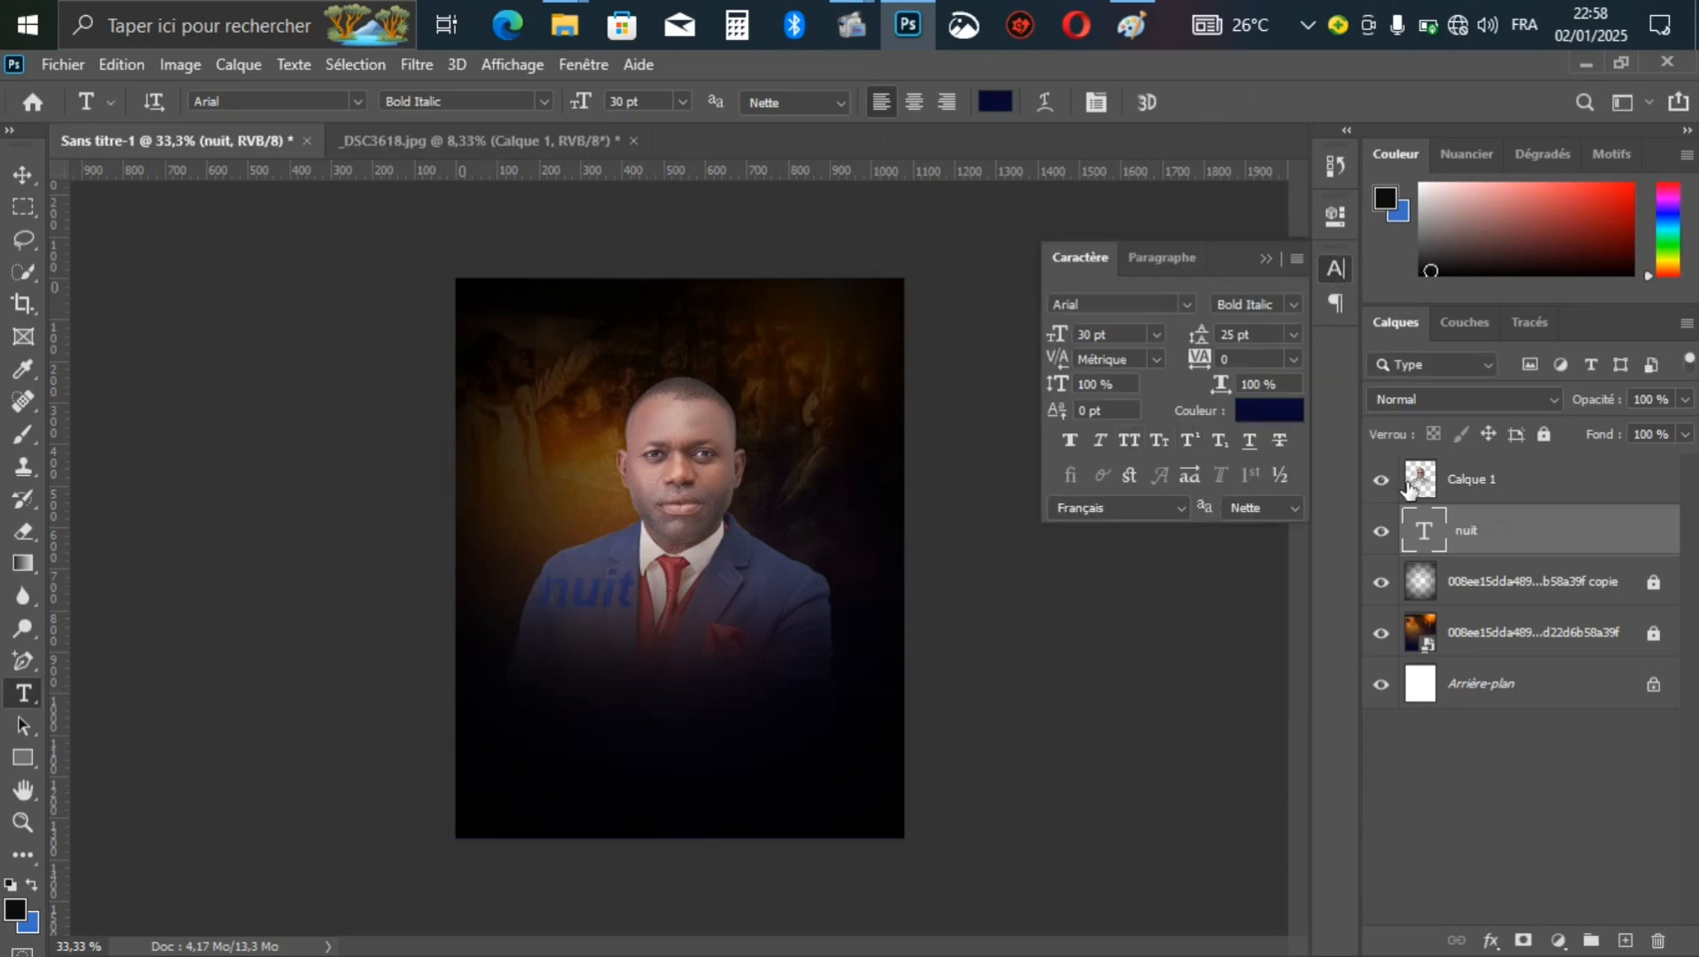
key(ctrl+j)
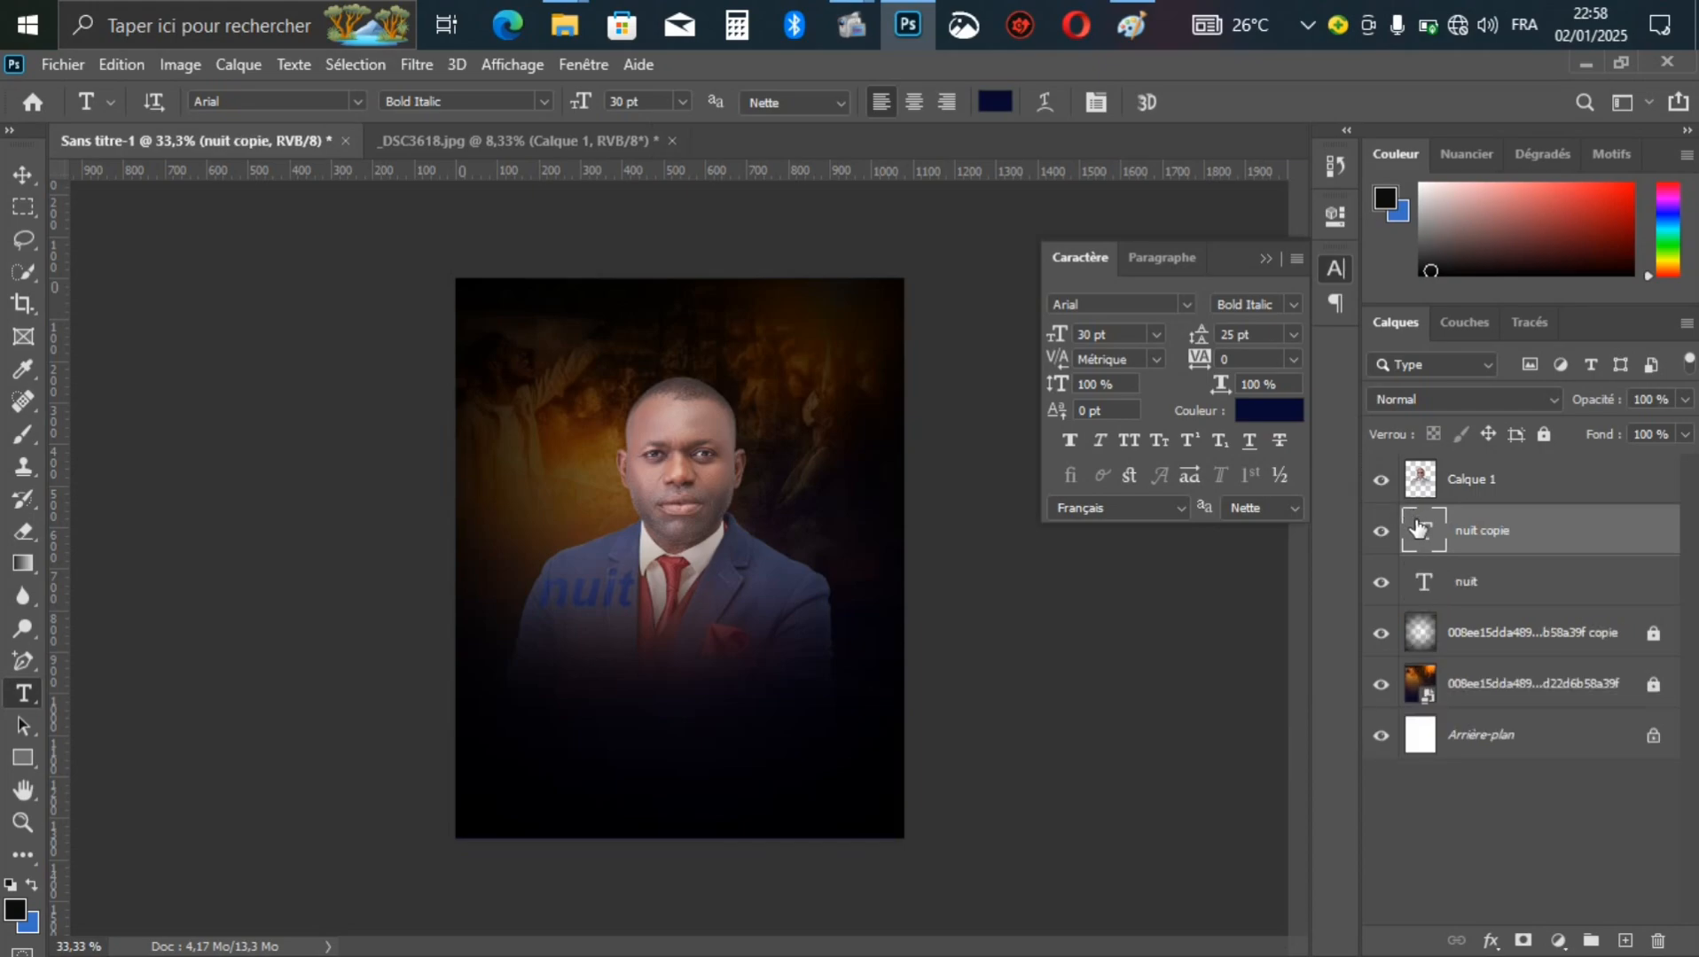
double_click(1418, 530)
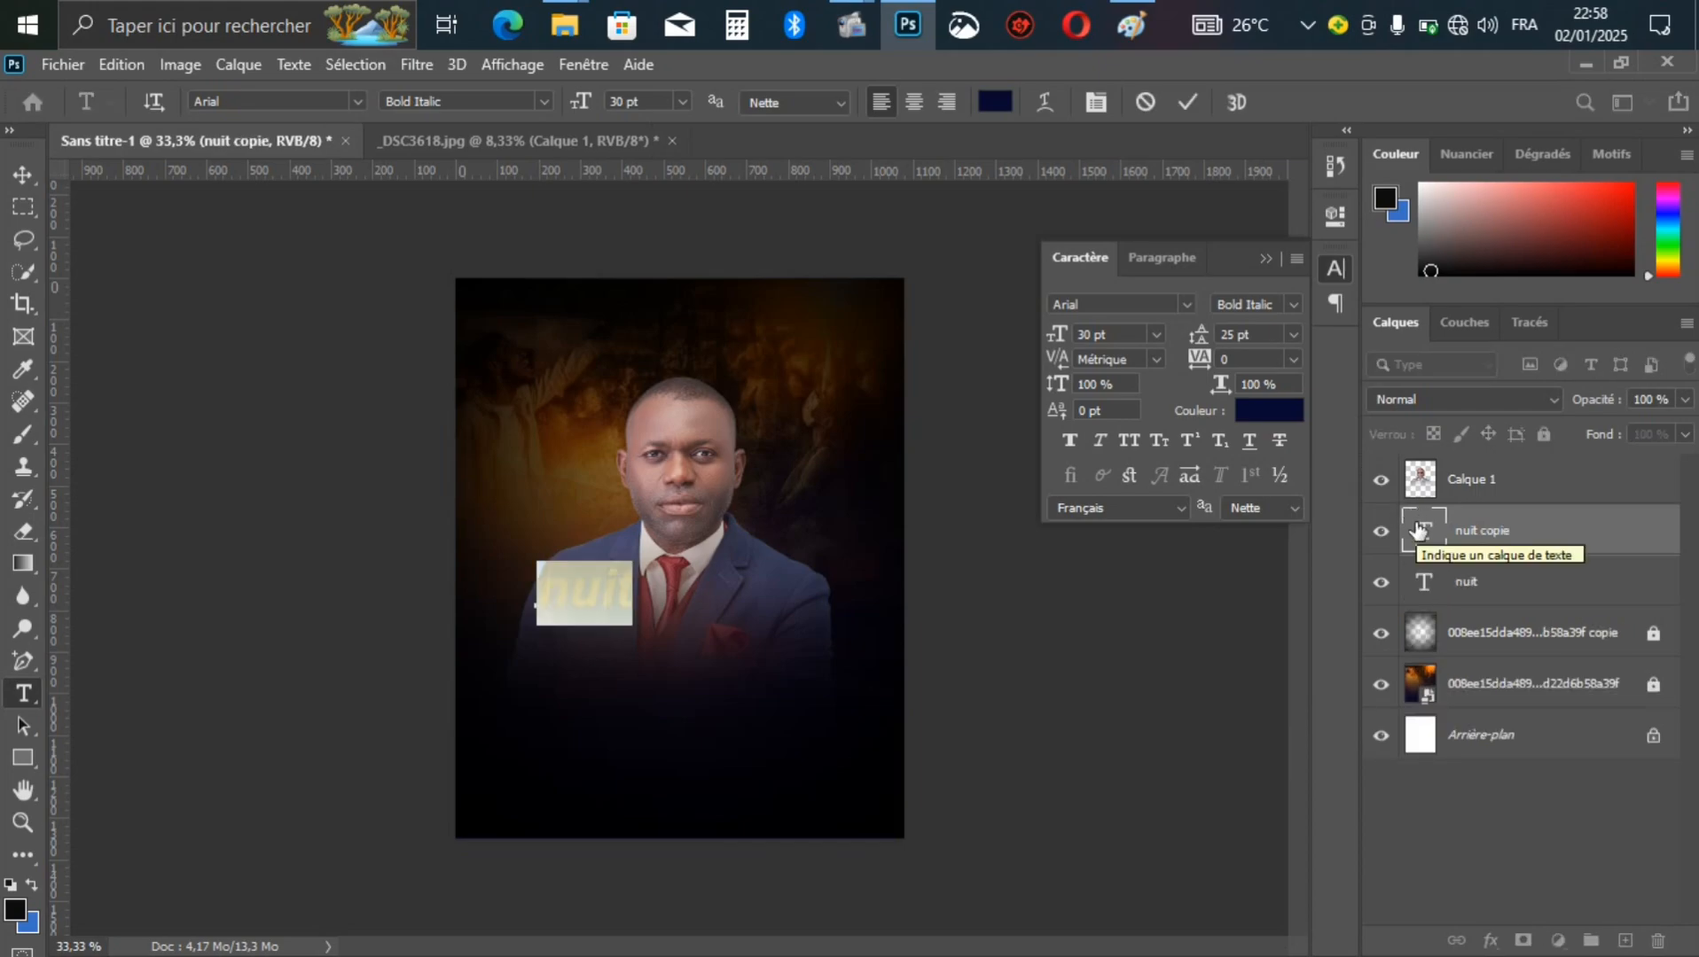
text(DE)
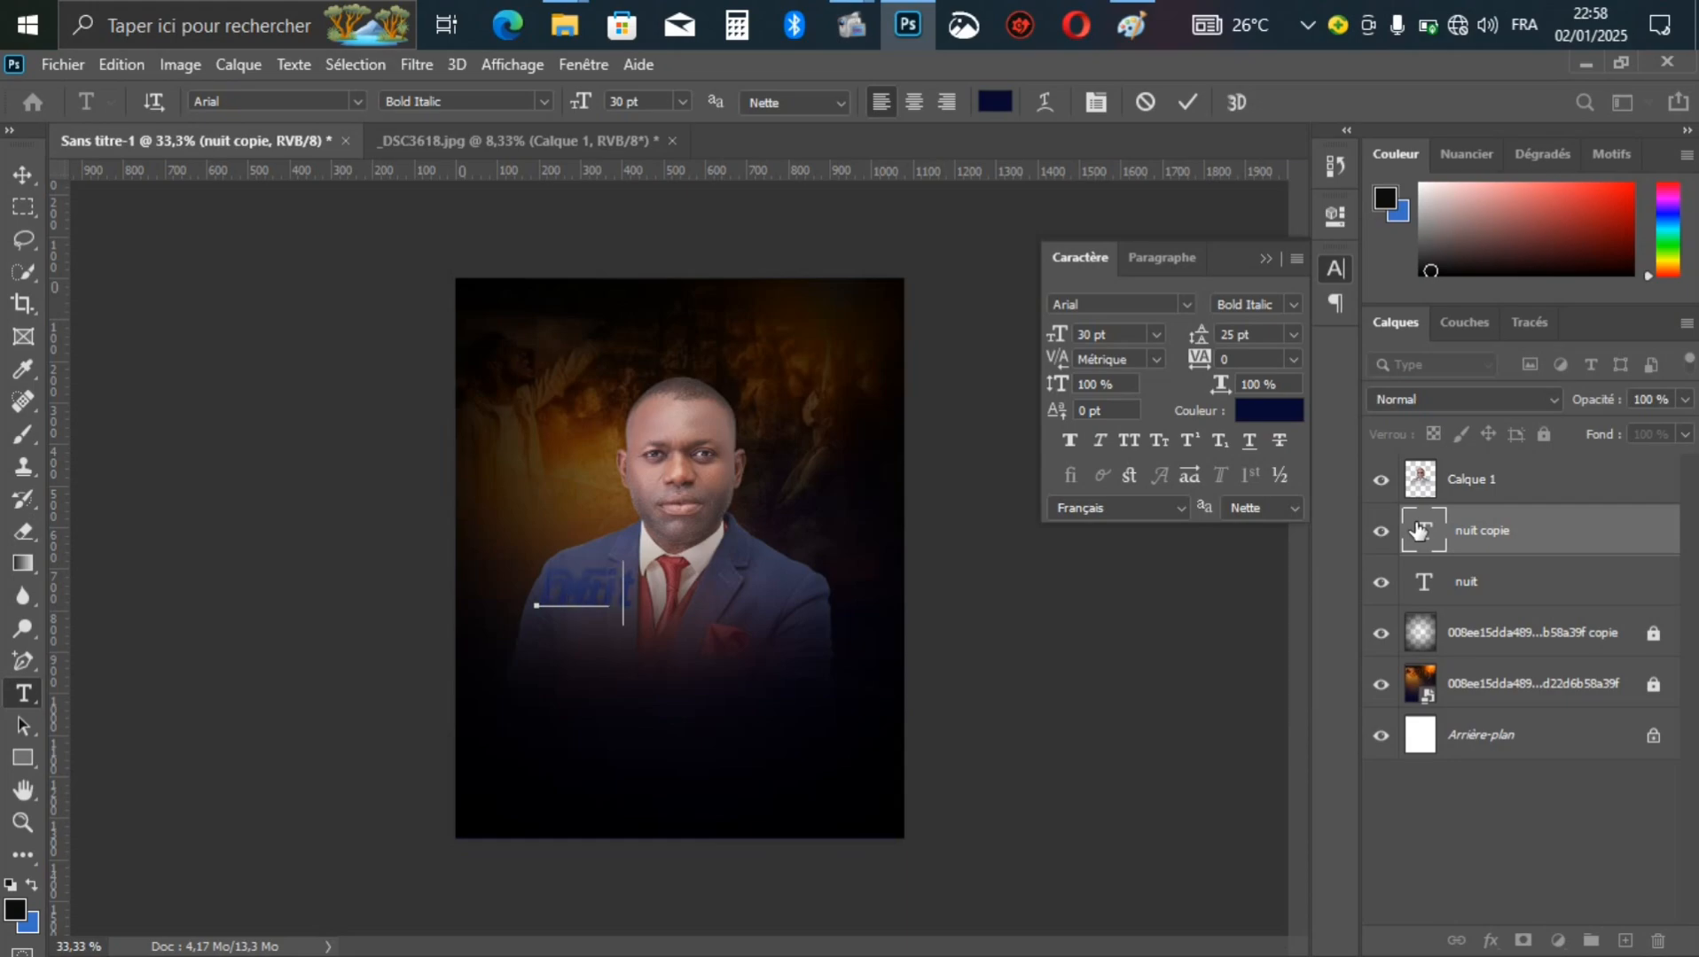
key(ctrl+a)
text(deita)
key(ctrl+a)
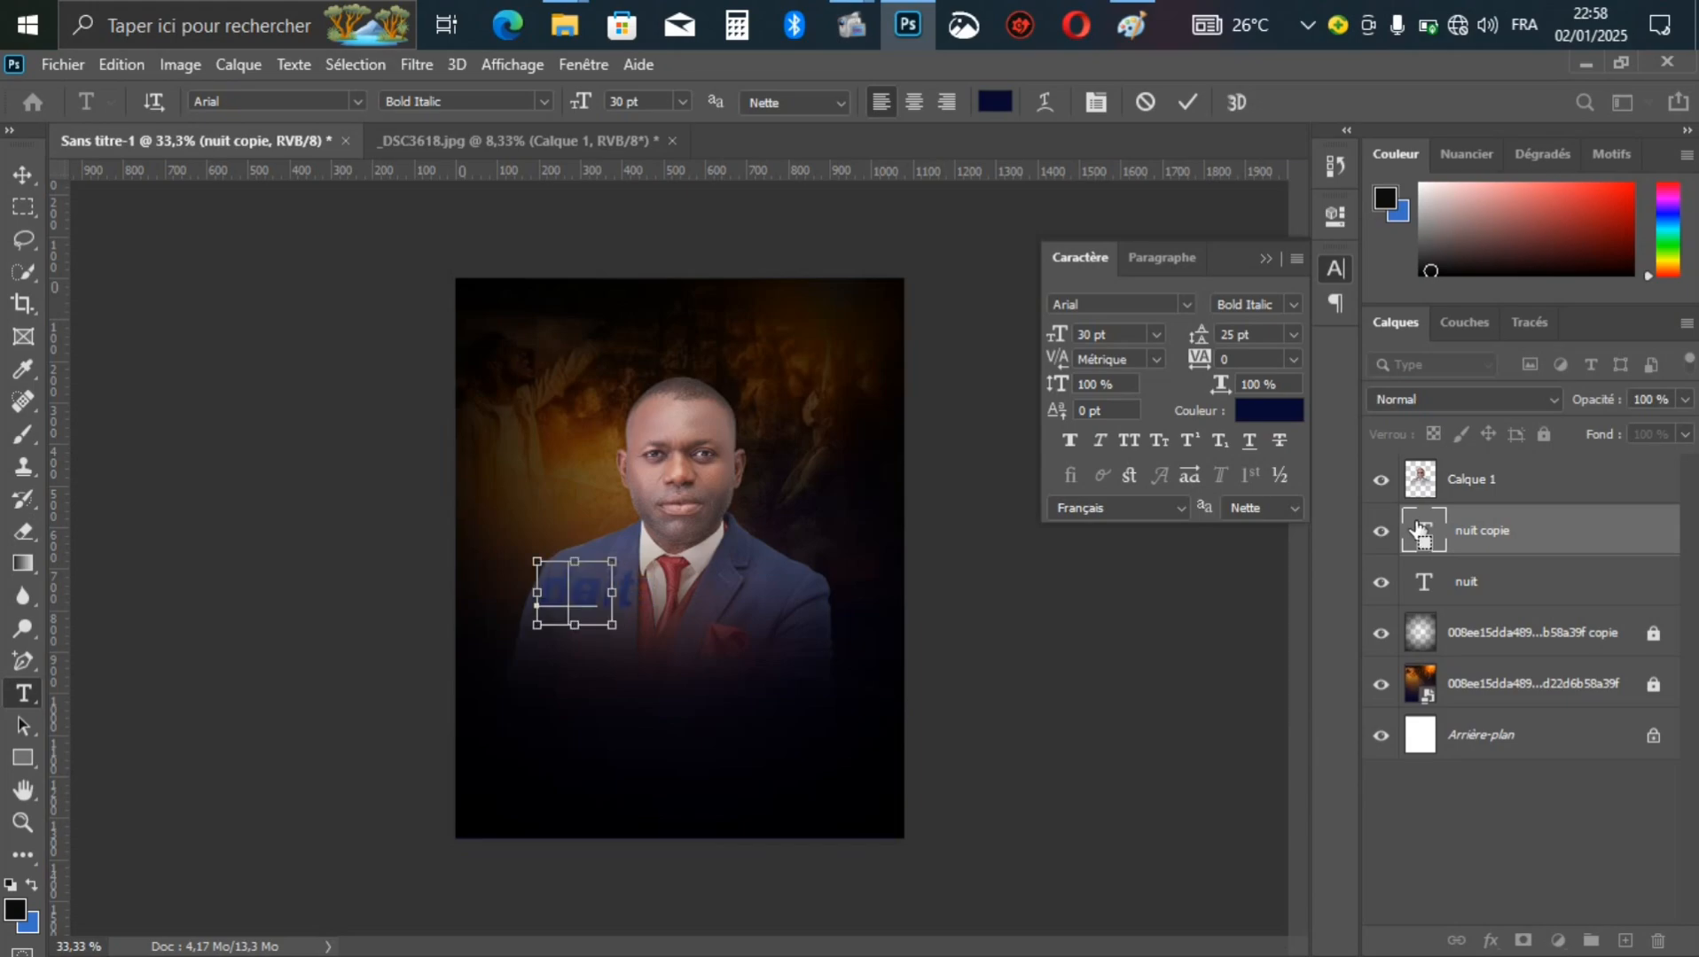
key(BackSpace)
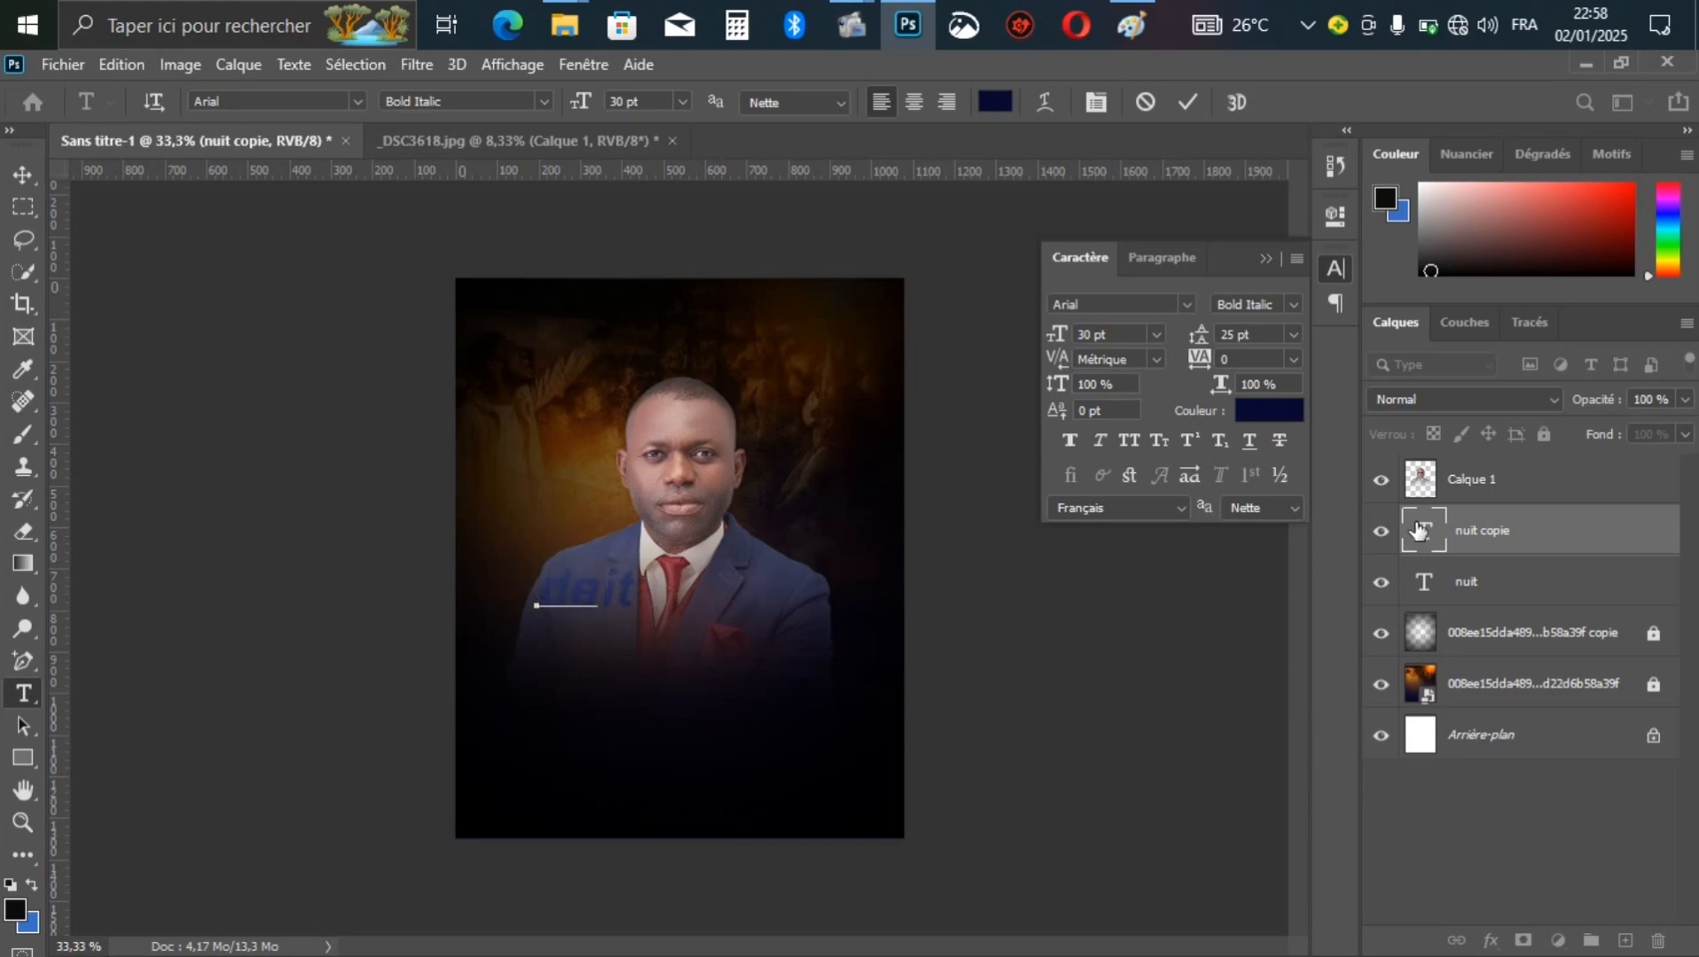
text(de tra)
text(v)
text(i)
text(s)
key(ctrl+Return)
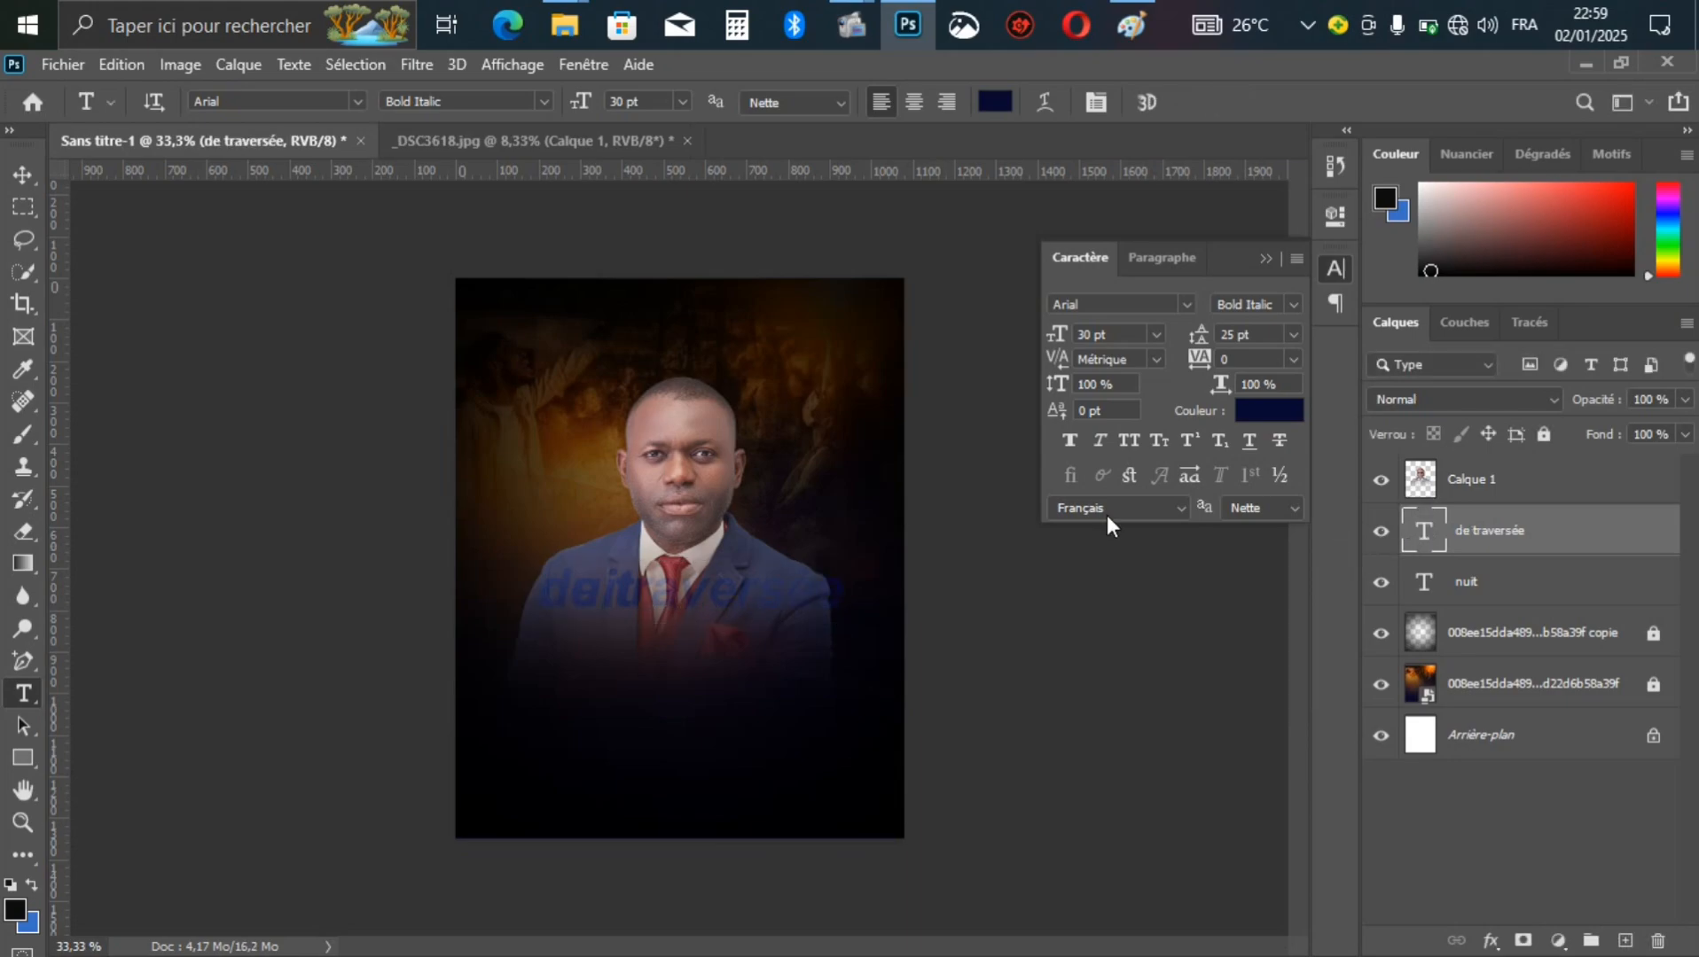
Step: Lock the portrait layer, keeping the portrait in its original position
key(v)
drag(745, 585, 744, 661)
key(ctrl+z)
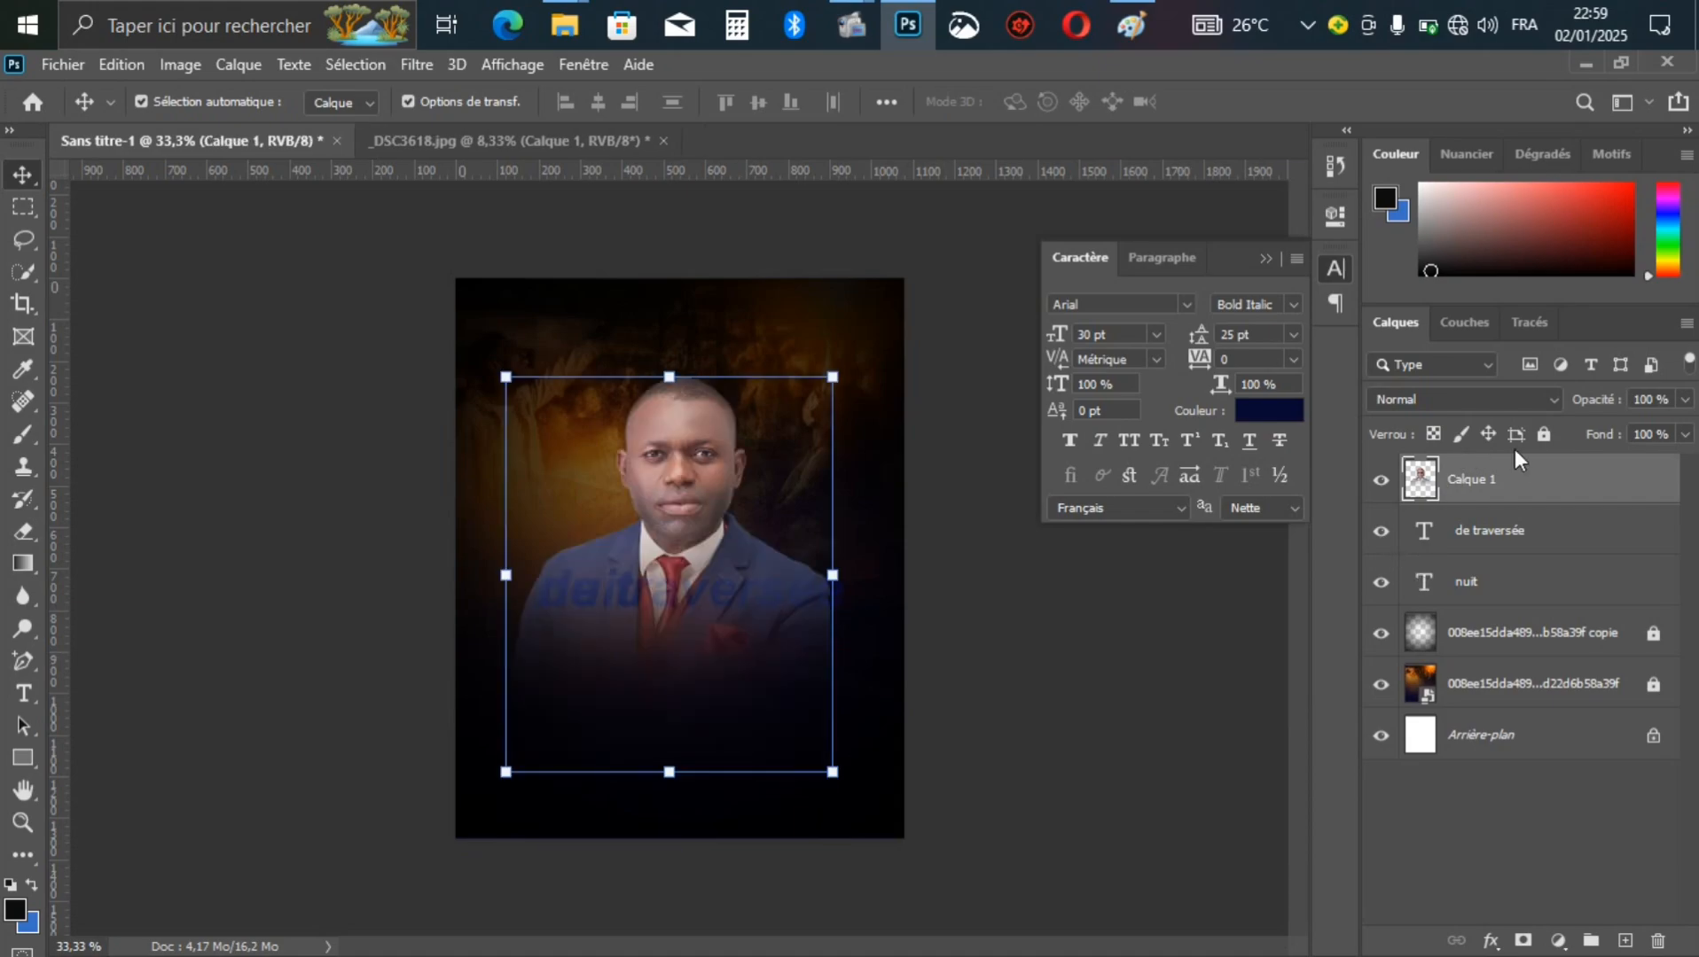
click(1543, 434)
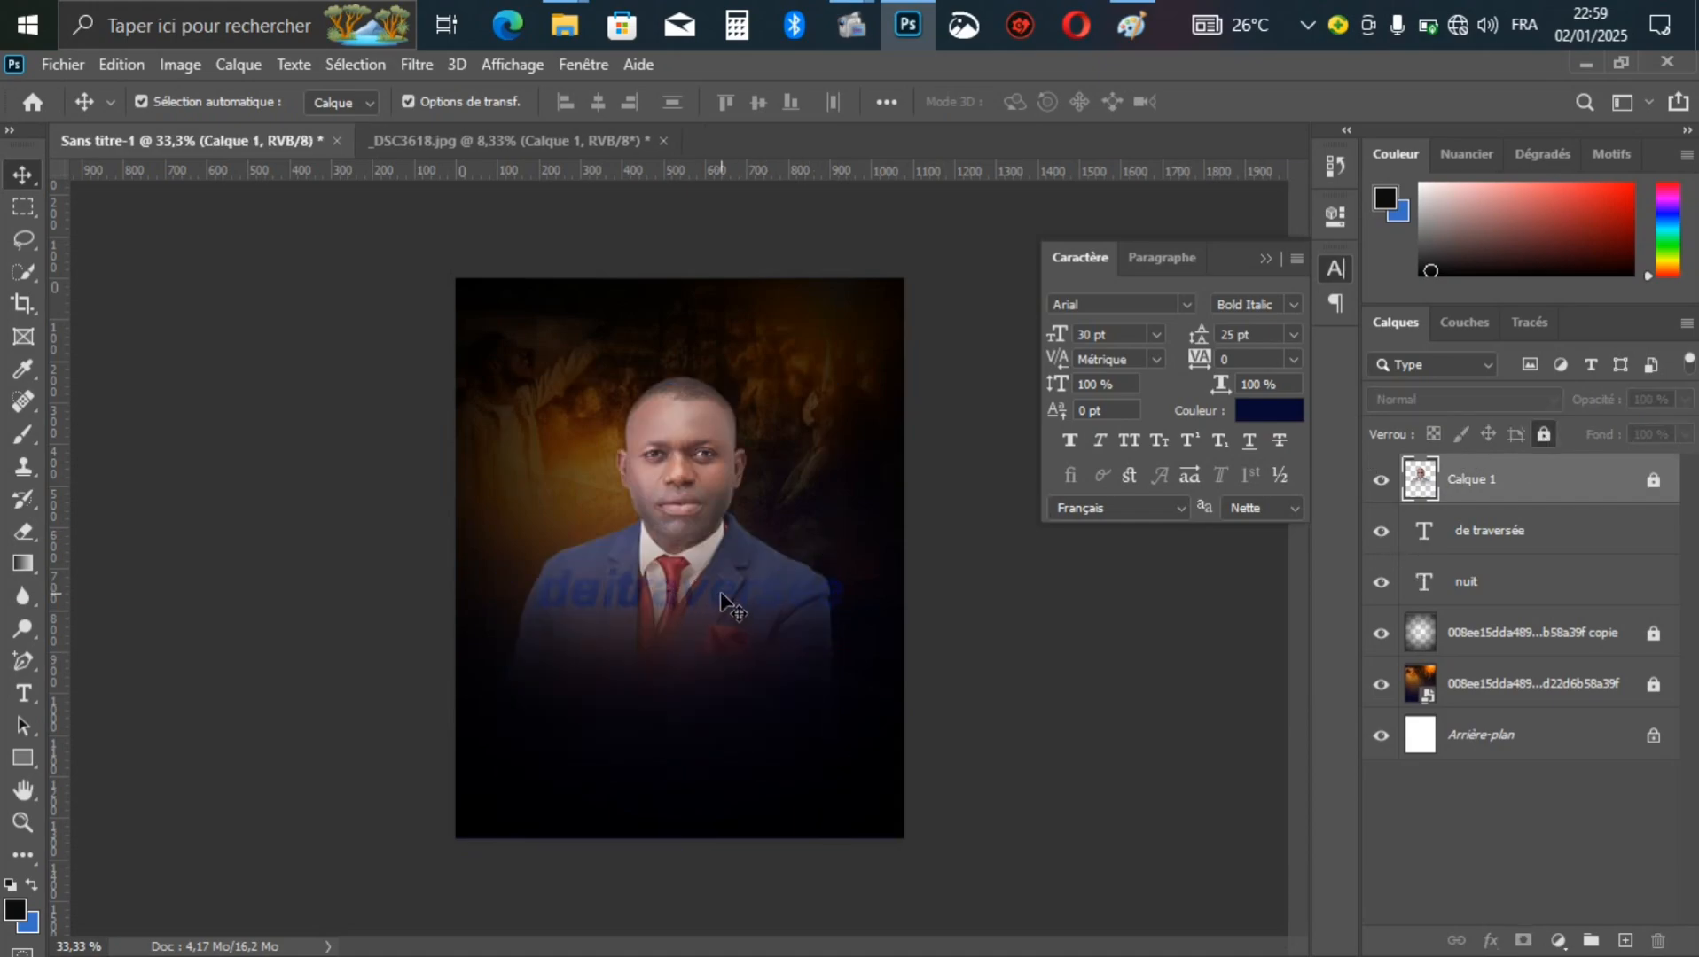
Step: Move the "de traversée" and "nuit" text layers above the portrait layer
click(1514, 553)
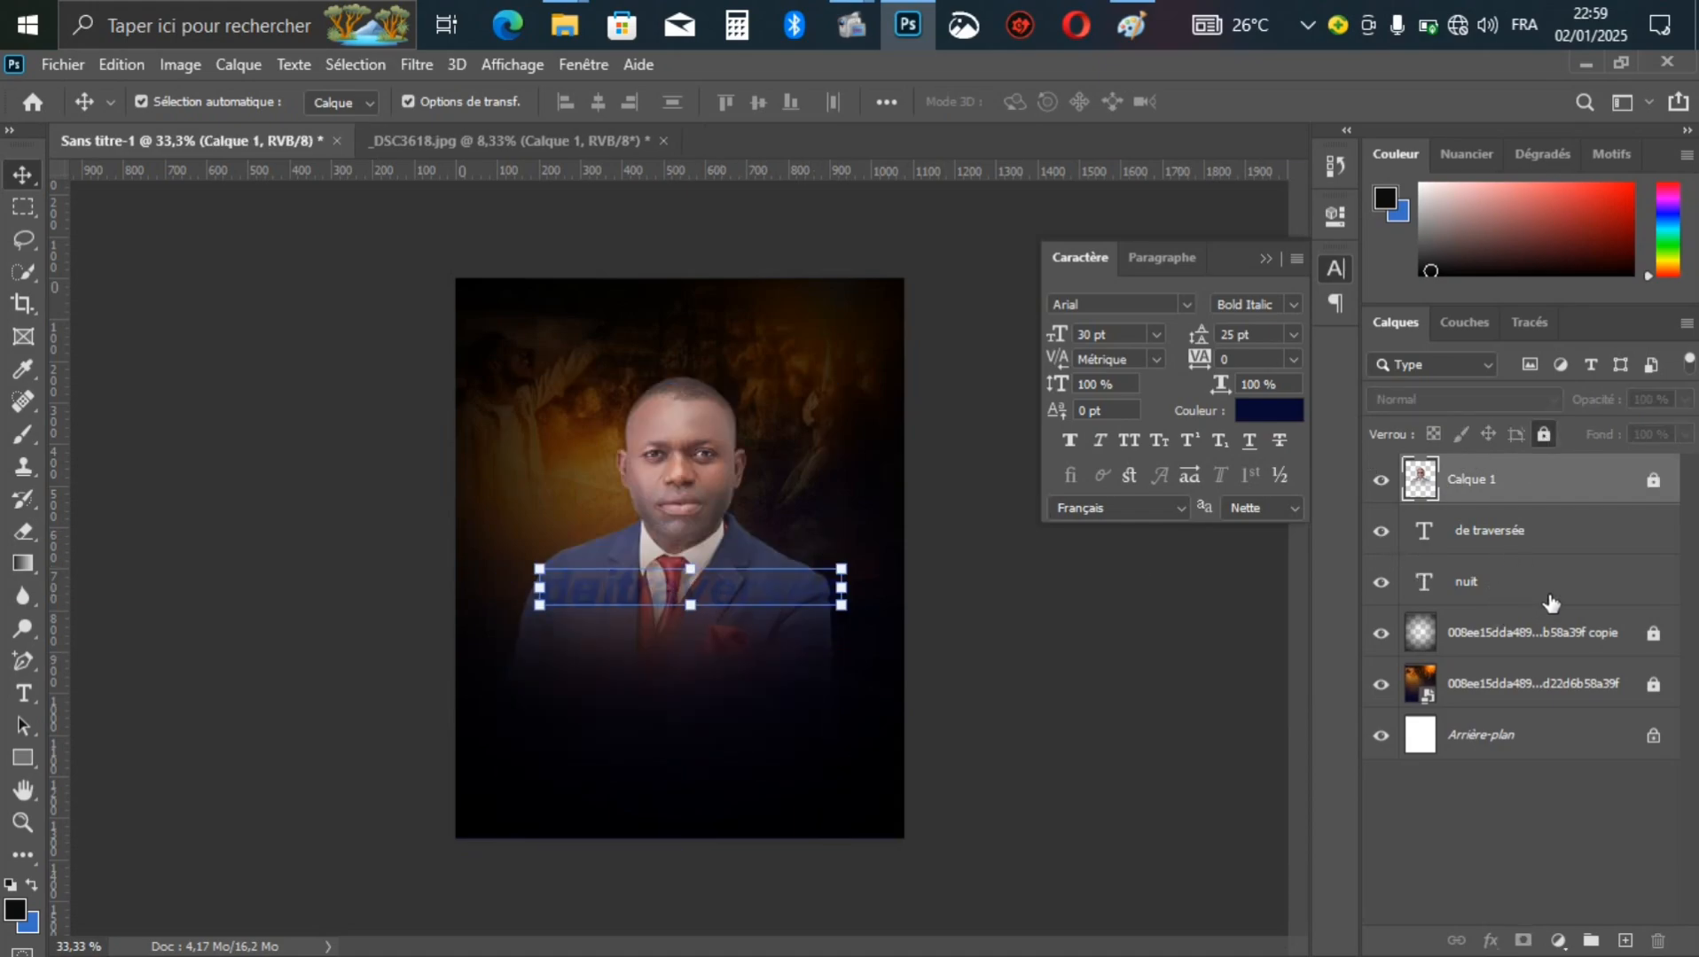
shift+click(1577, 575)
drag(1581, 542, 1557, 470)
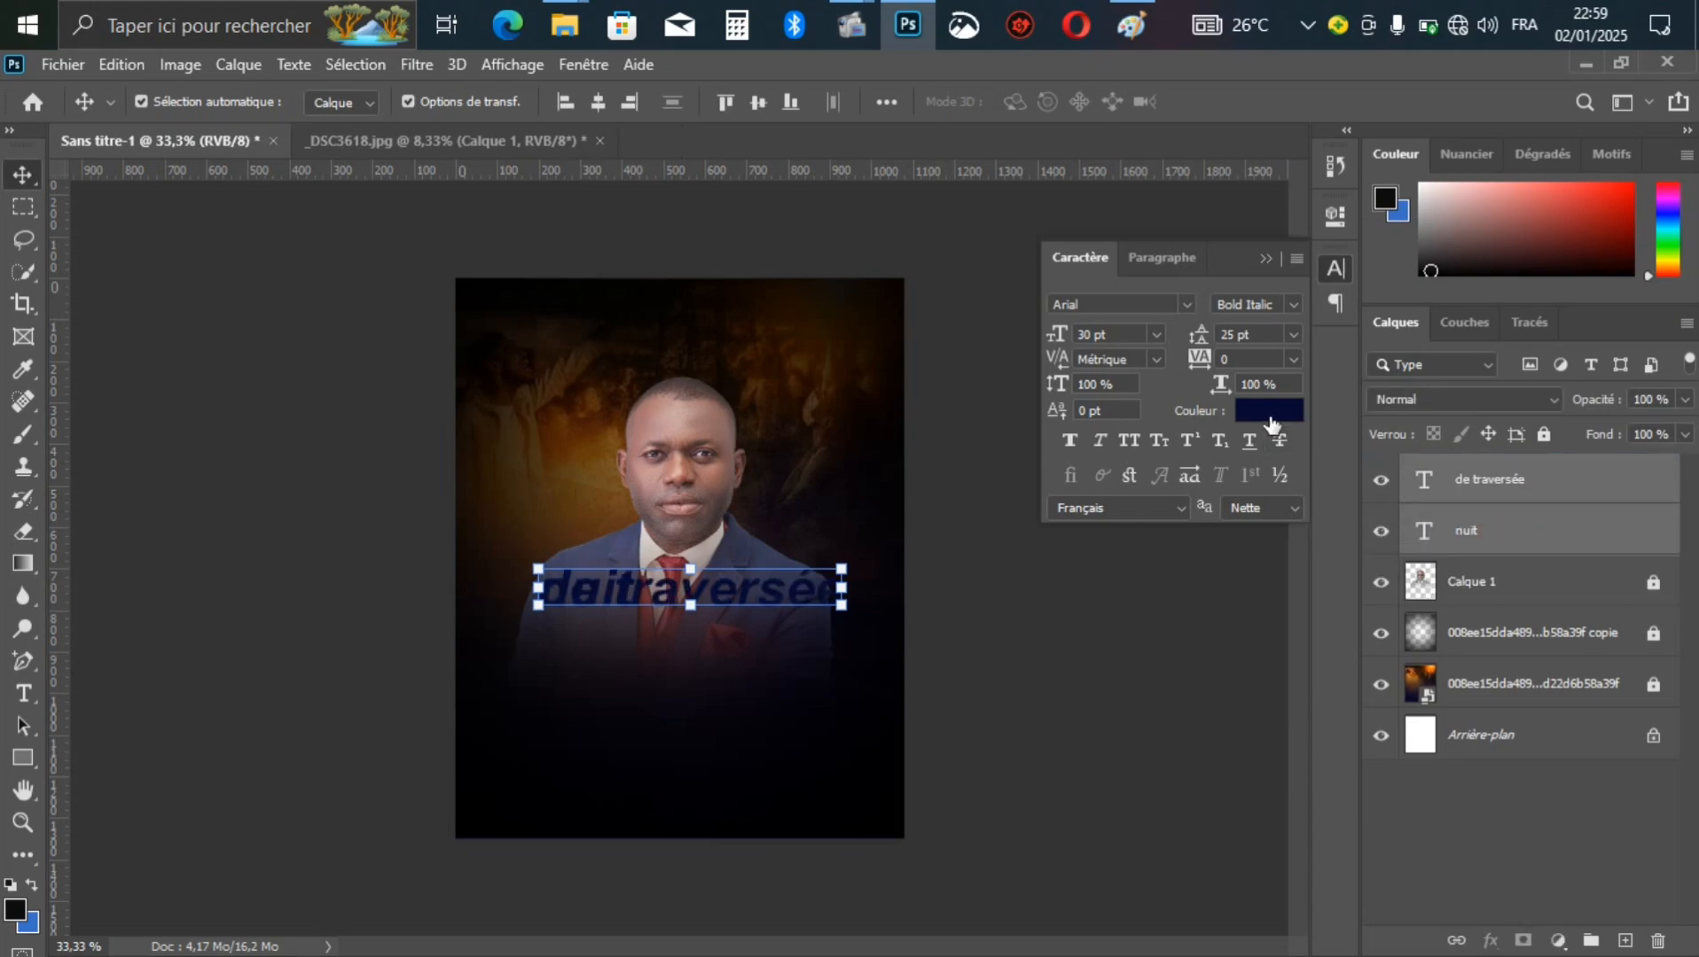
Step: Colour both texts white (ffffff) and move "de traversée" just below "nuit"
click(1268, 410)
drag(1010, 561, 904, 497)
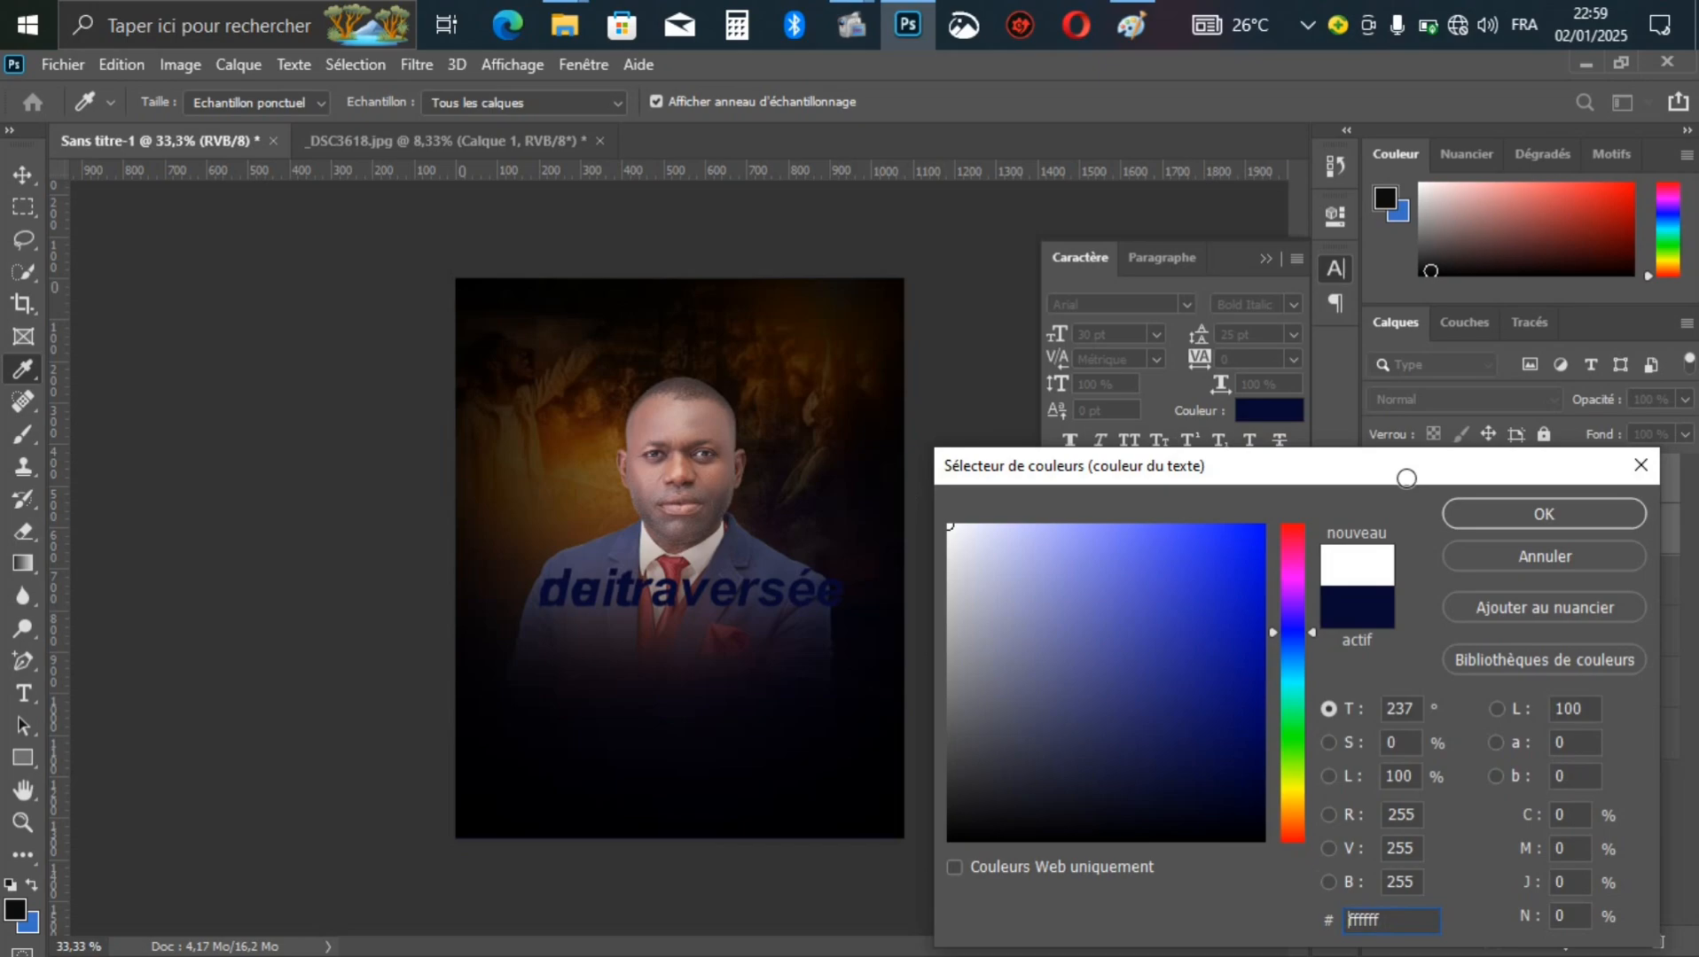
click(1560, 516)
key(v)
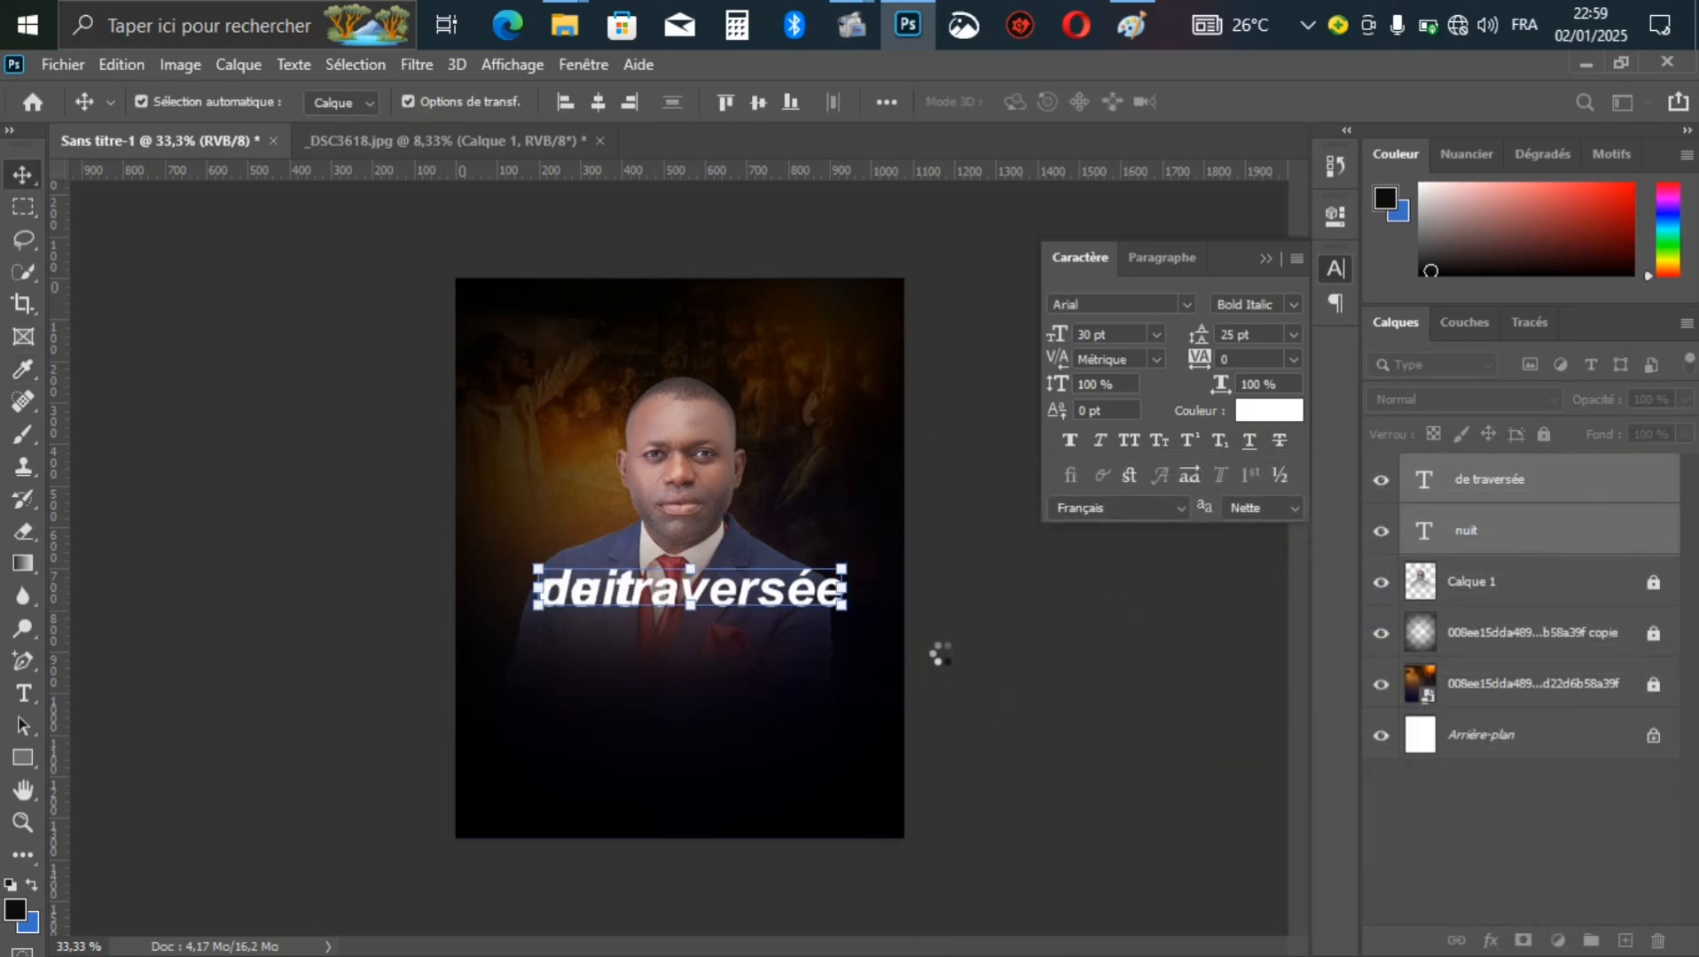
drag(743, 601, 734, 671)
Step: Set the font of the "nuit" text to Avigea Regular
click(613, 603)
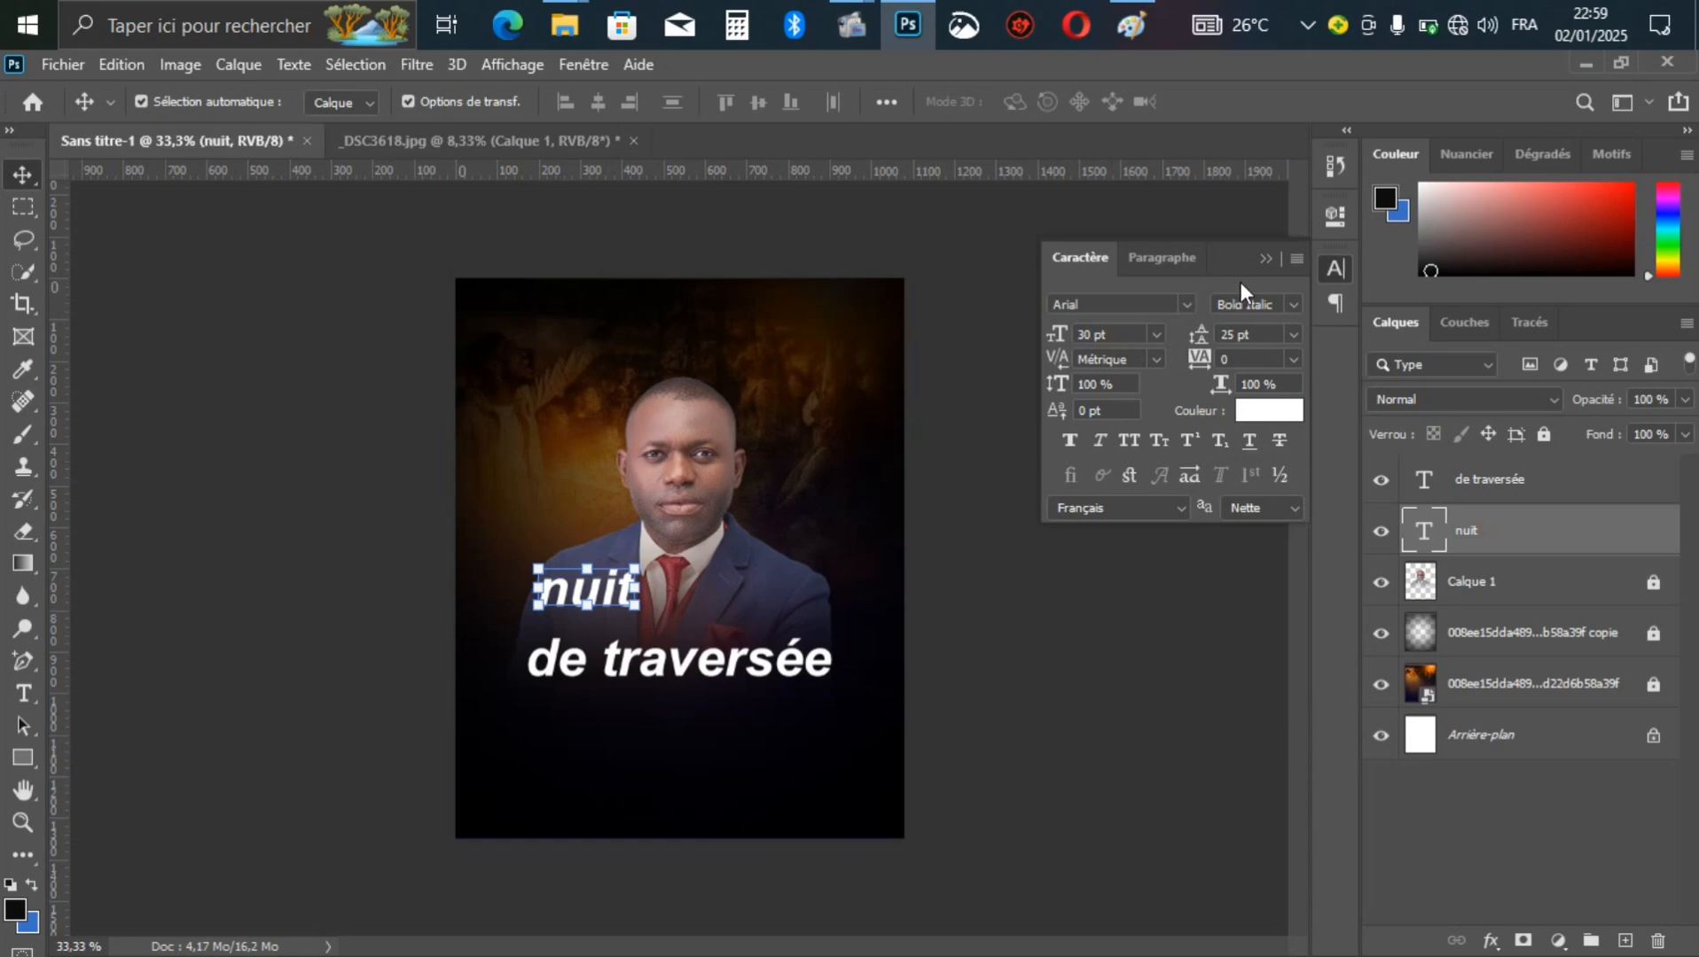
key(t)
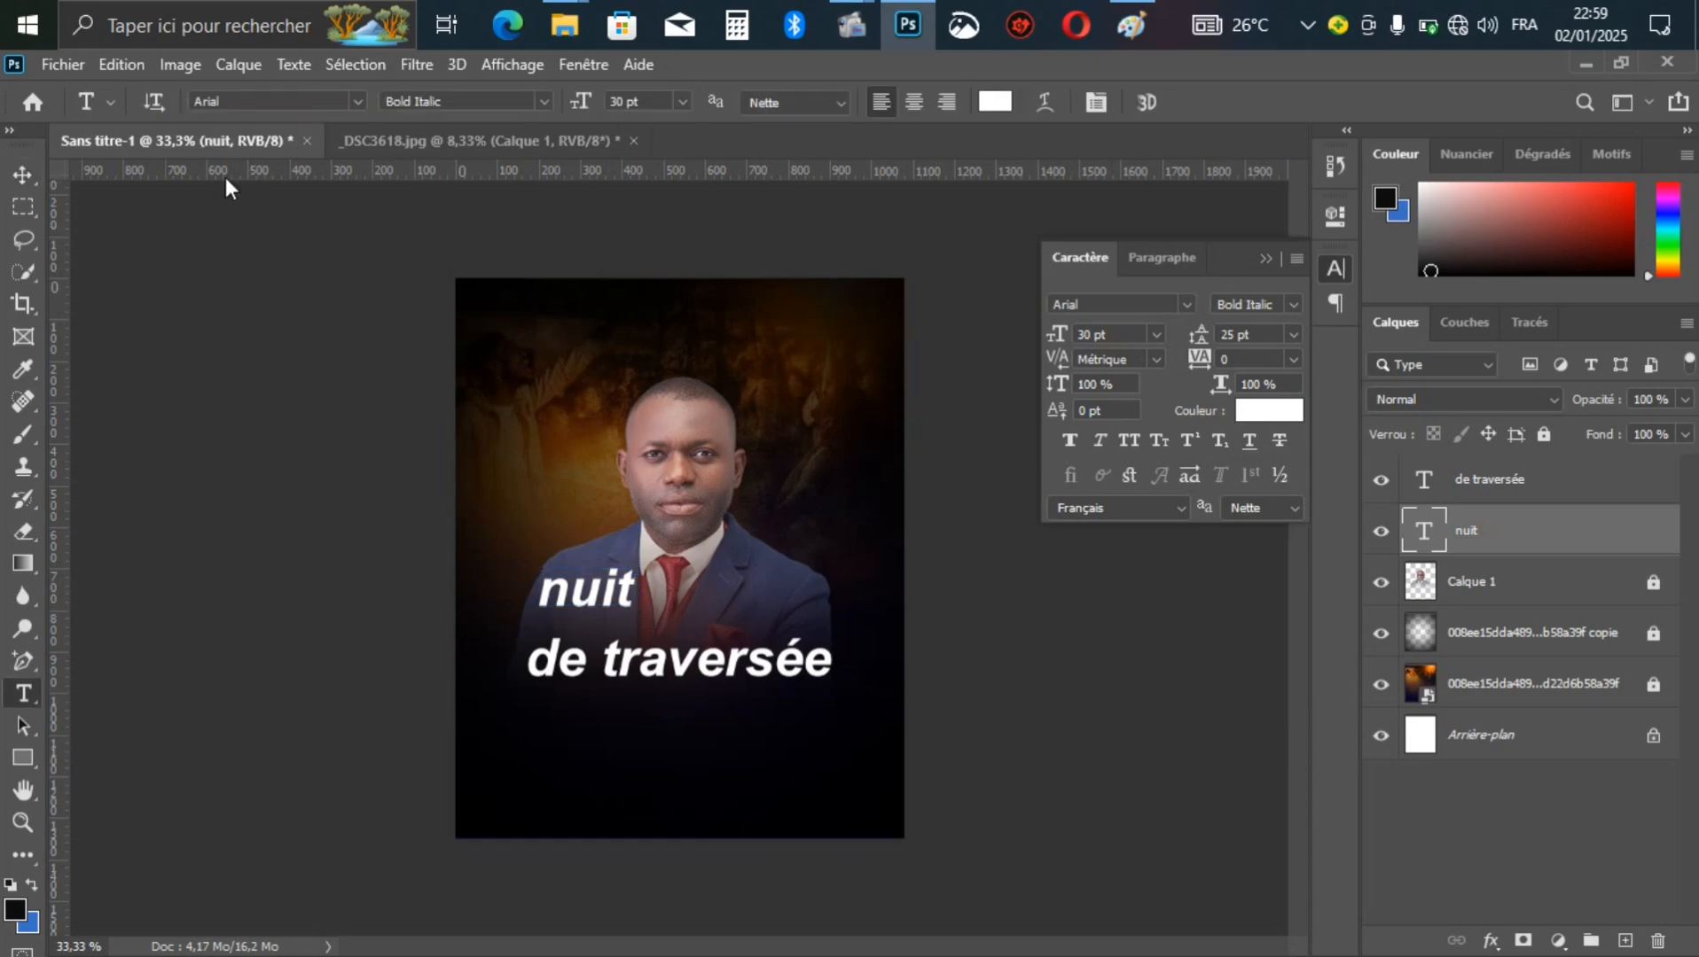
click(352, 92)
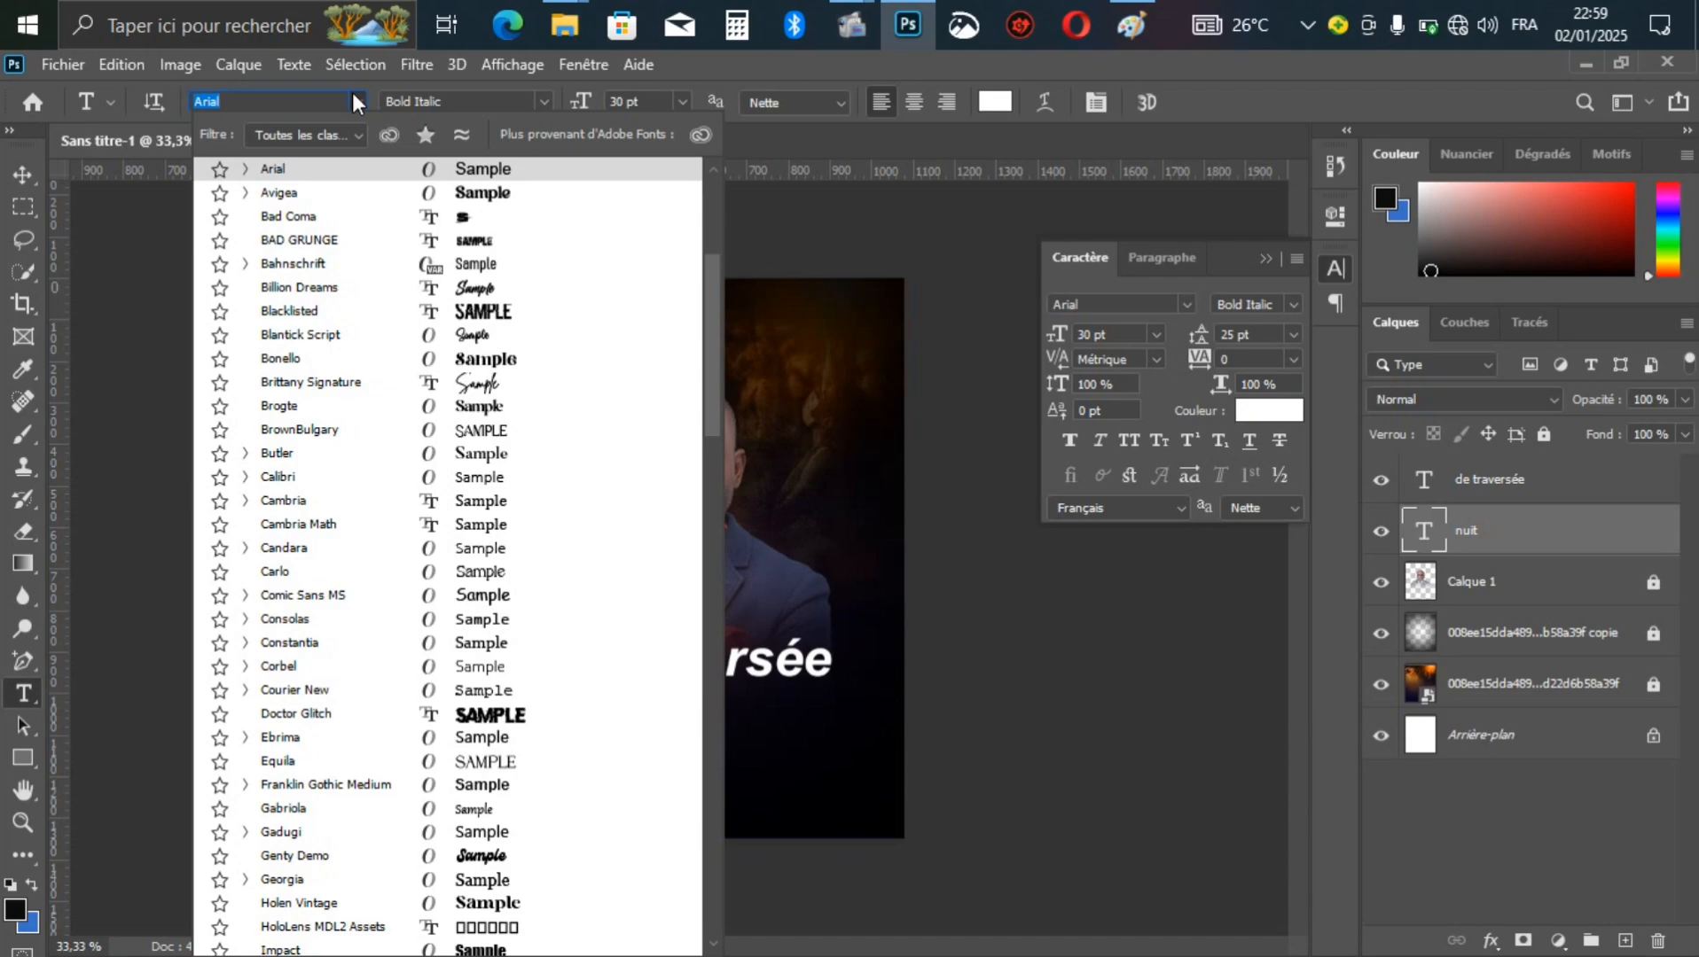
click(445, 196)
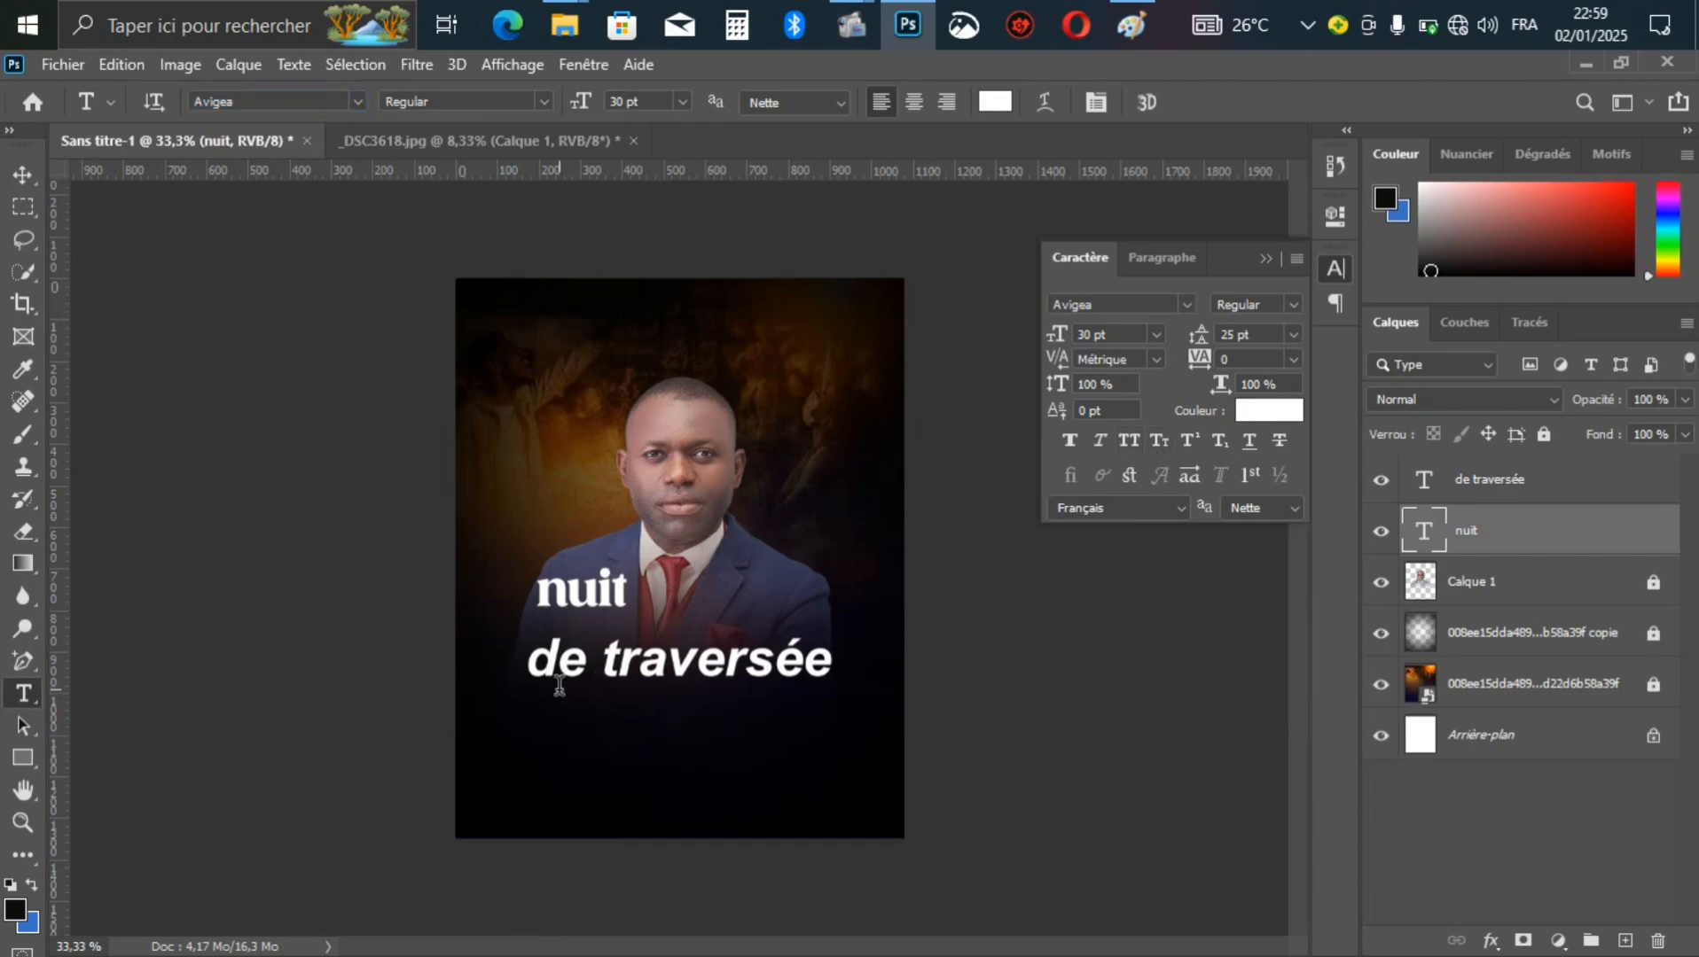
Step: Apply All Caps to only the first letter of "nuit"
drag(567, 594, 512, 596)
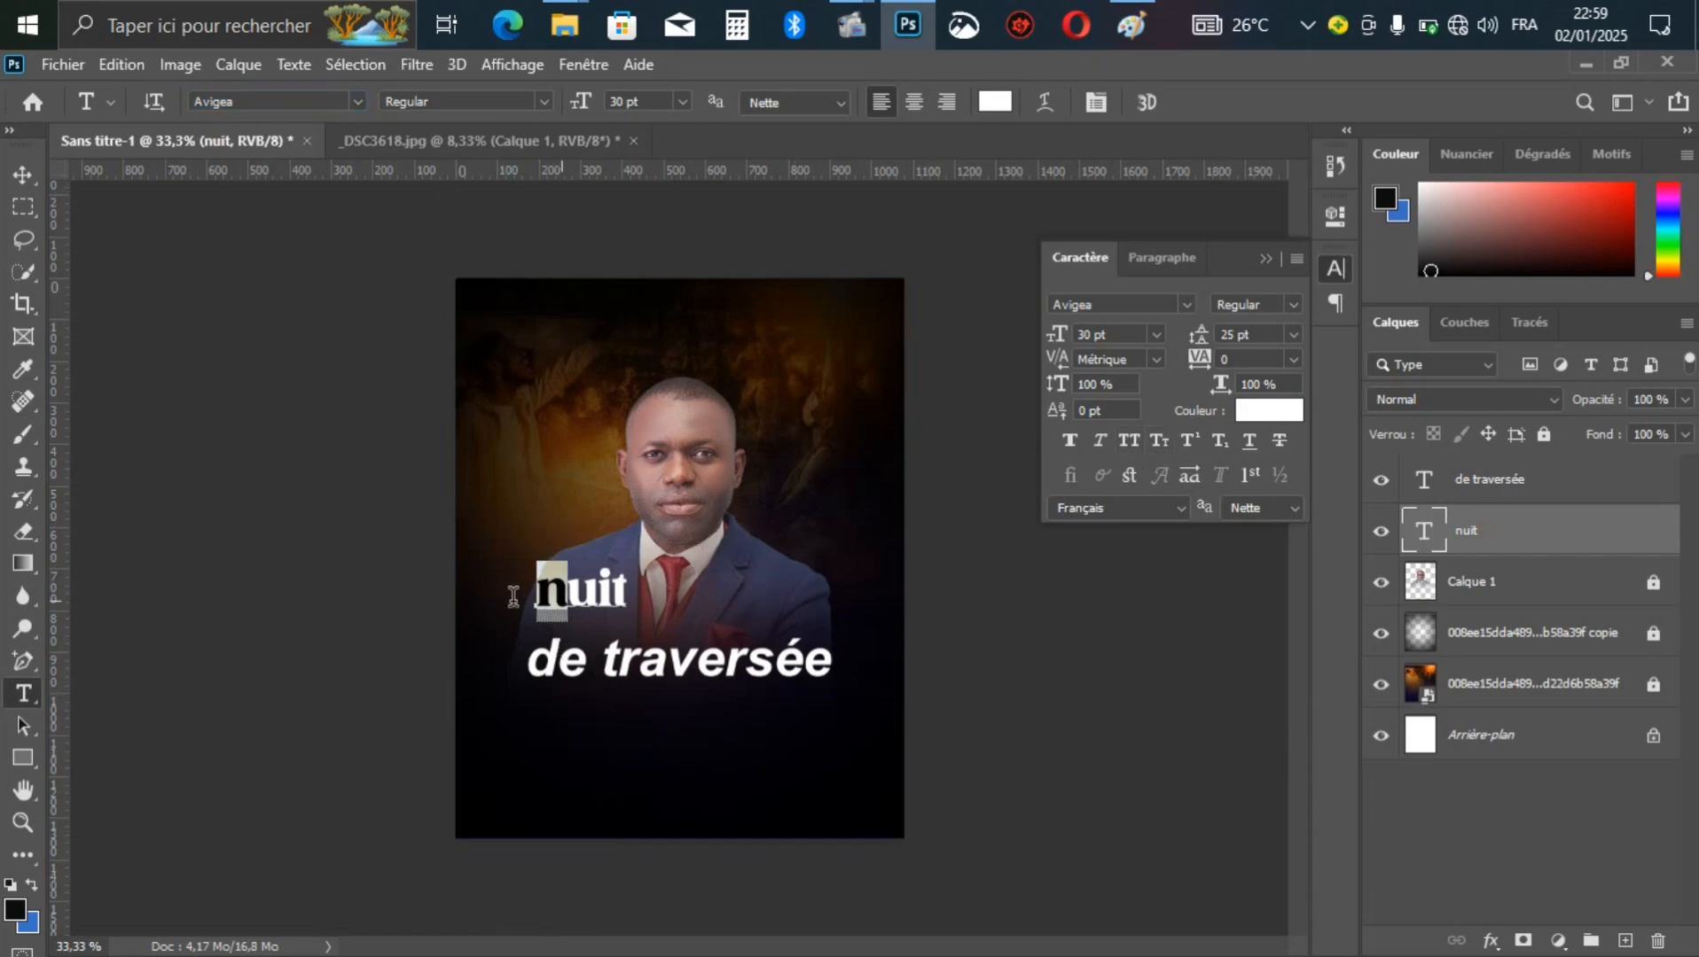
click(1129, 442)
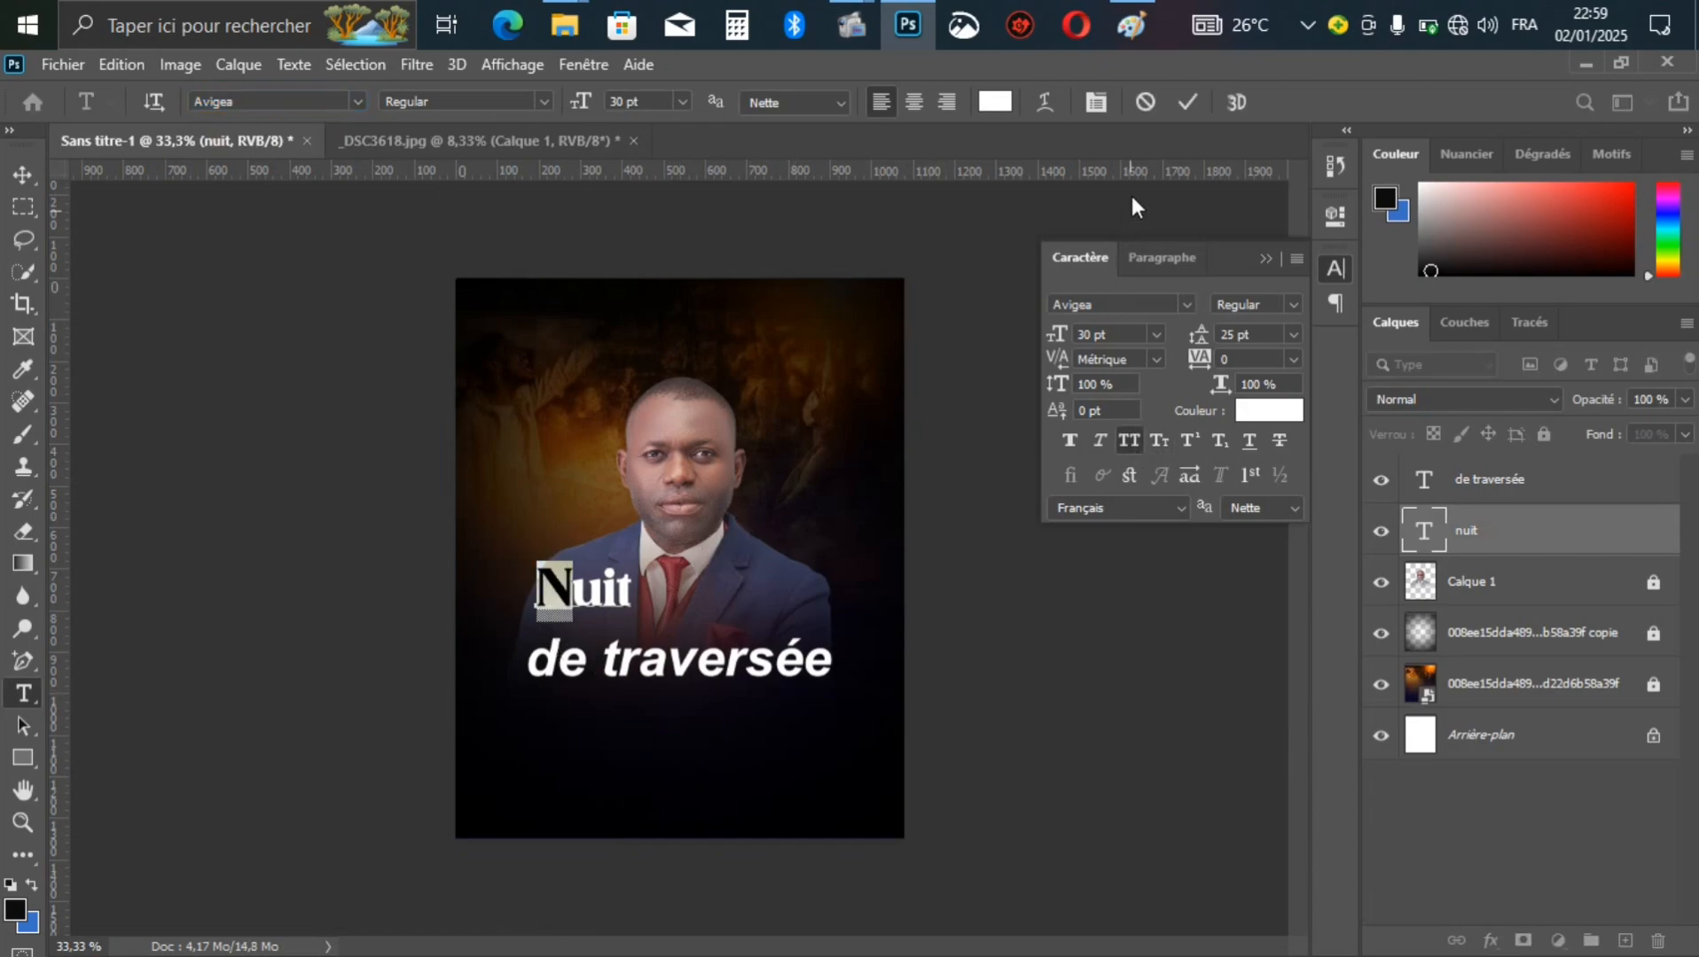
click(1179, 102)
Step: Scale the "Nuit" text to about 246% and centre it horizontally over the man's chest
click(23, 175)
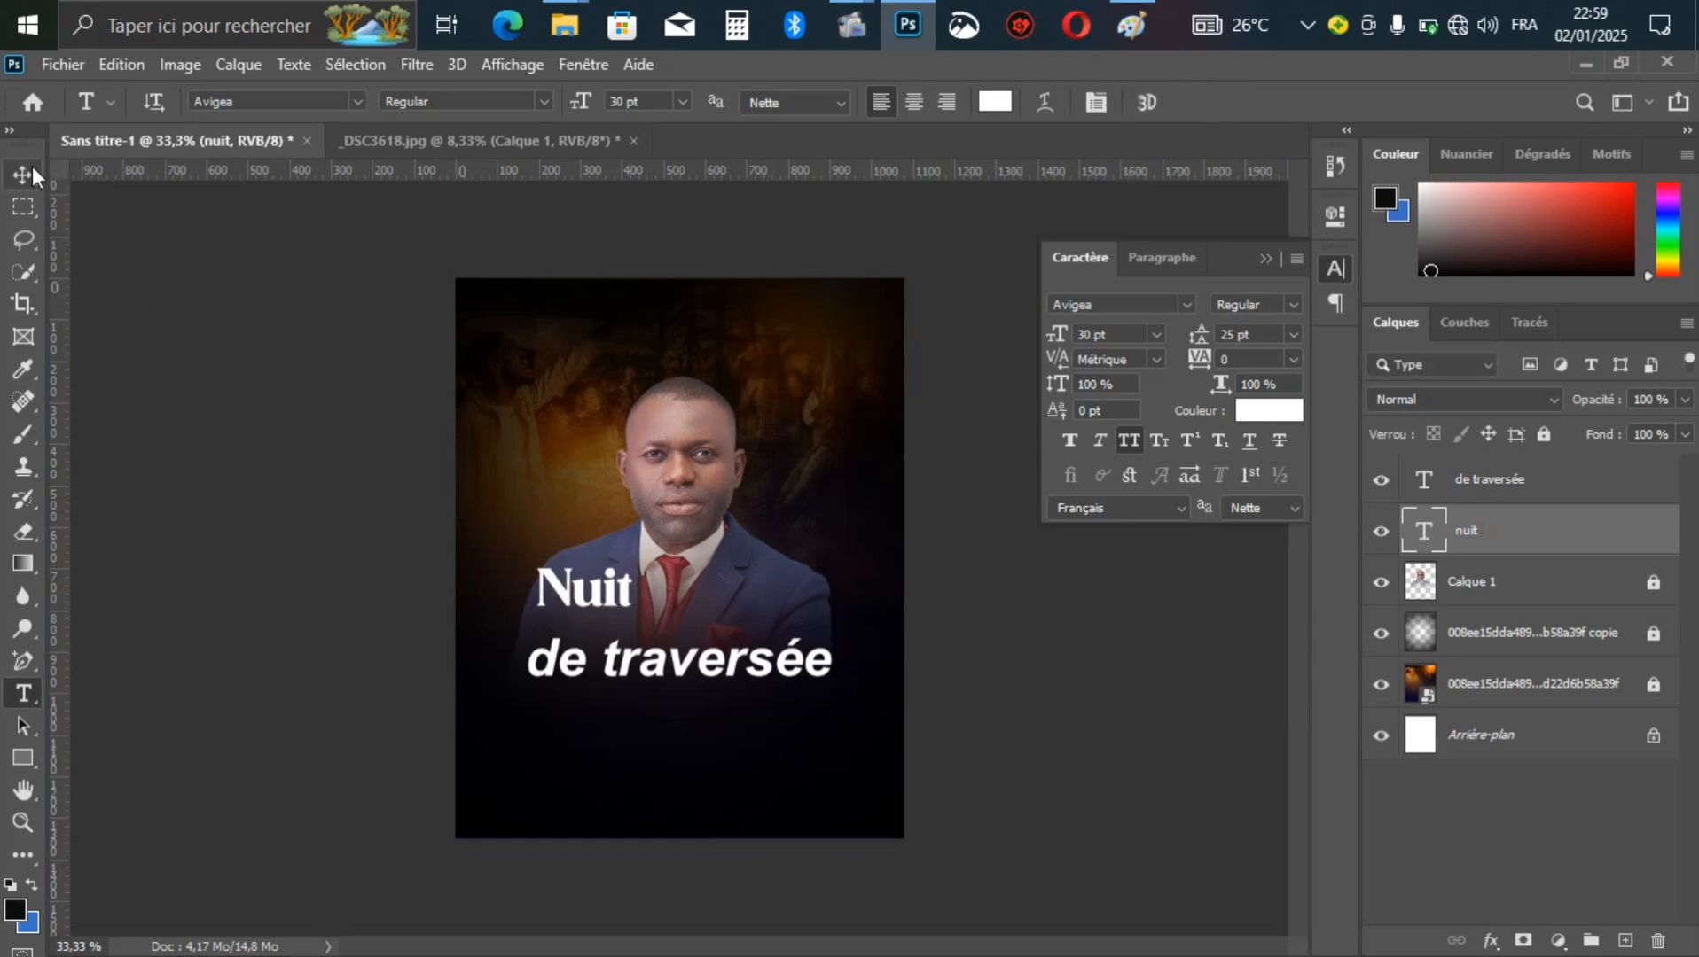
key(ctrl+t)
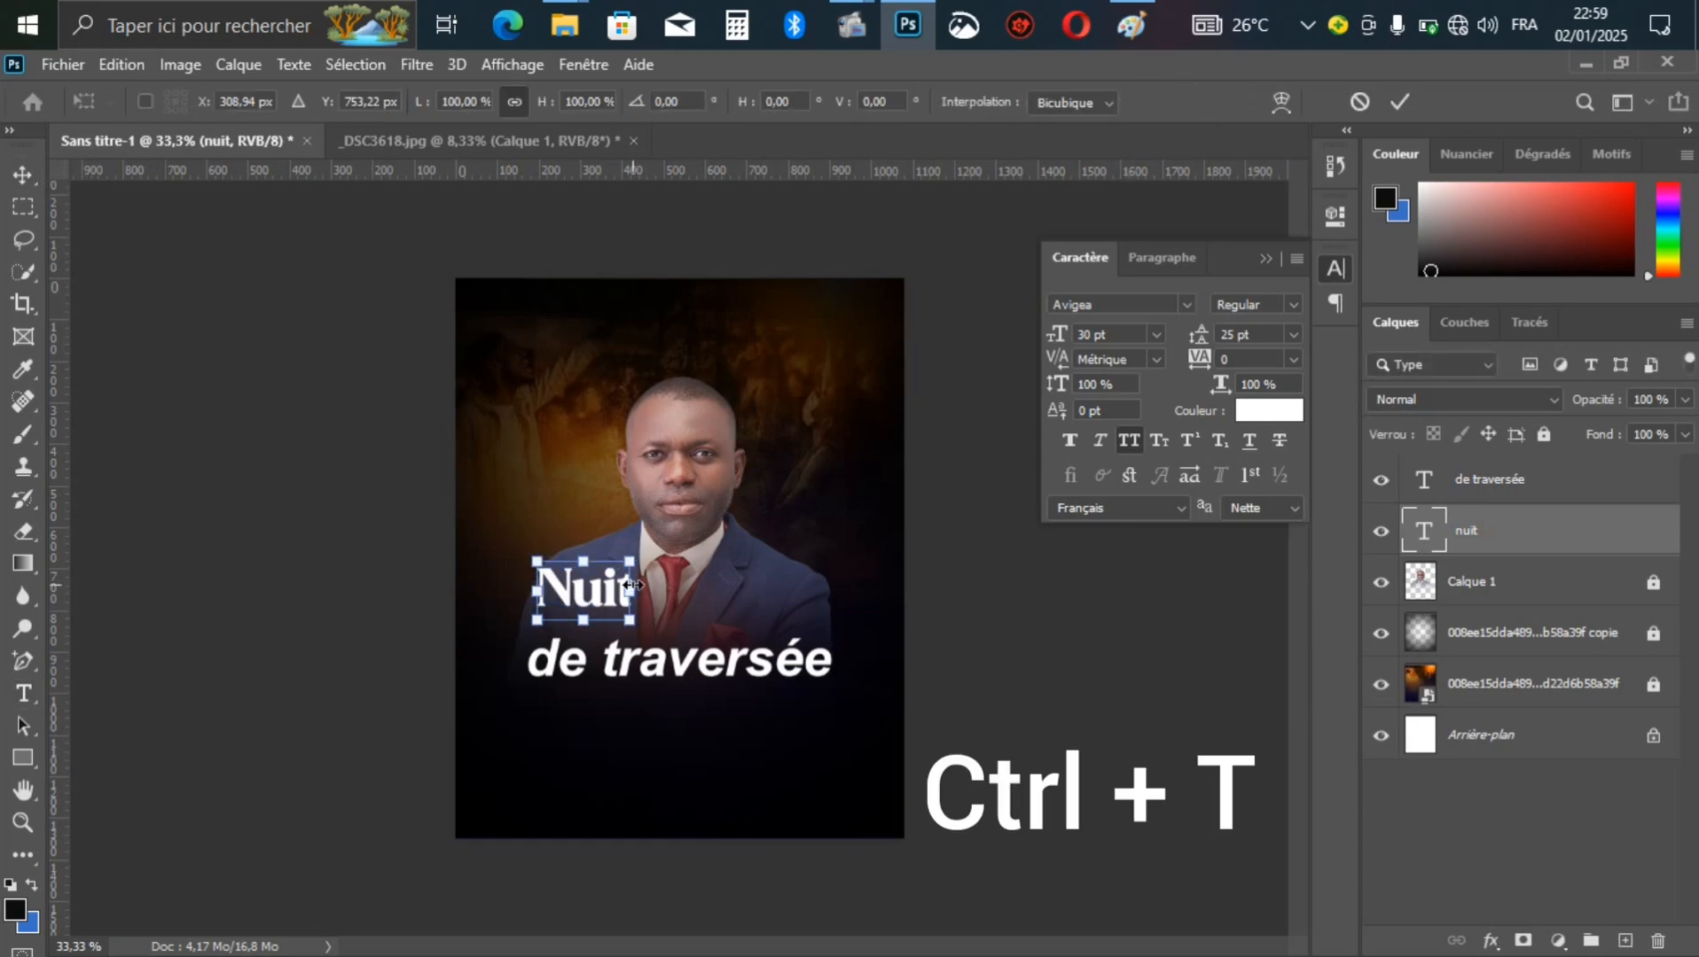
drag(632, 585, 786, 590)
drag(679, 610, 698, 672)
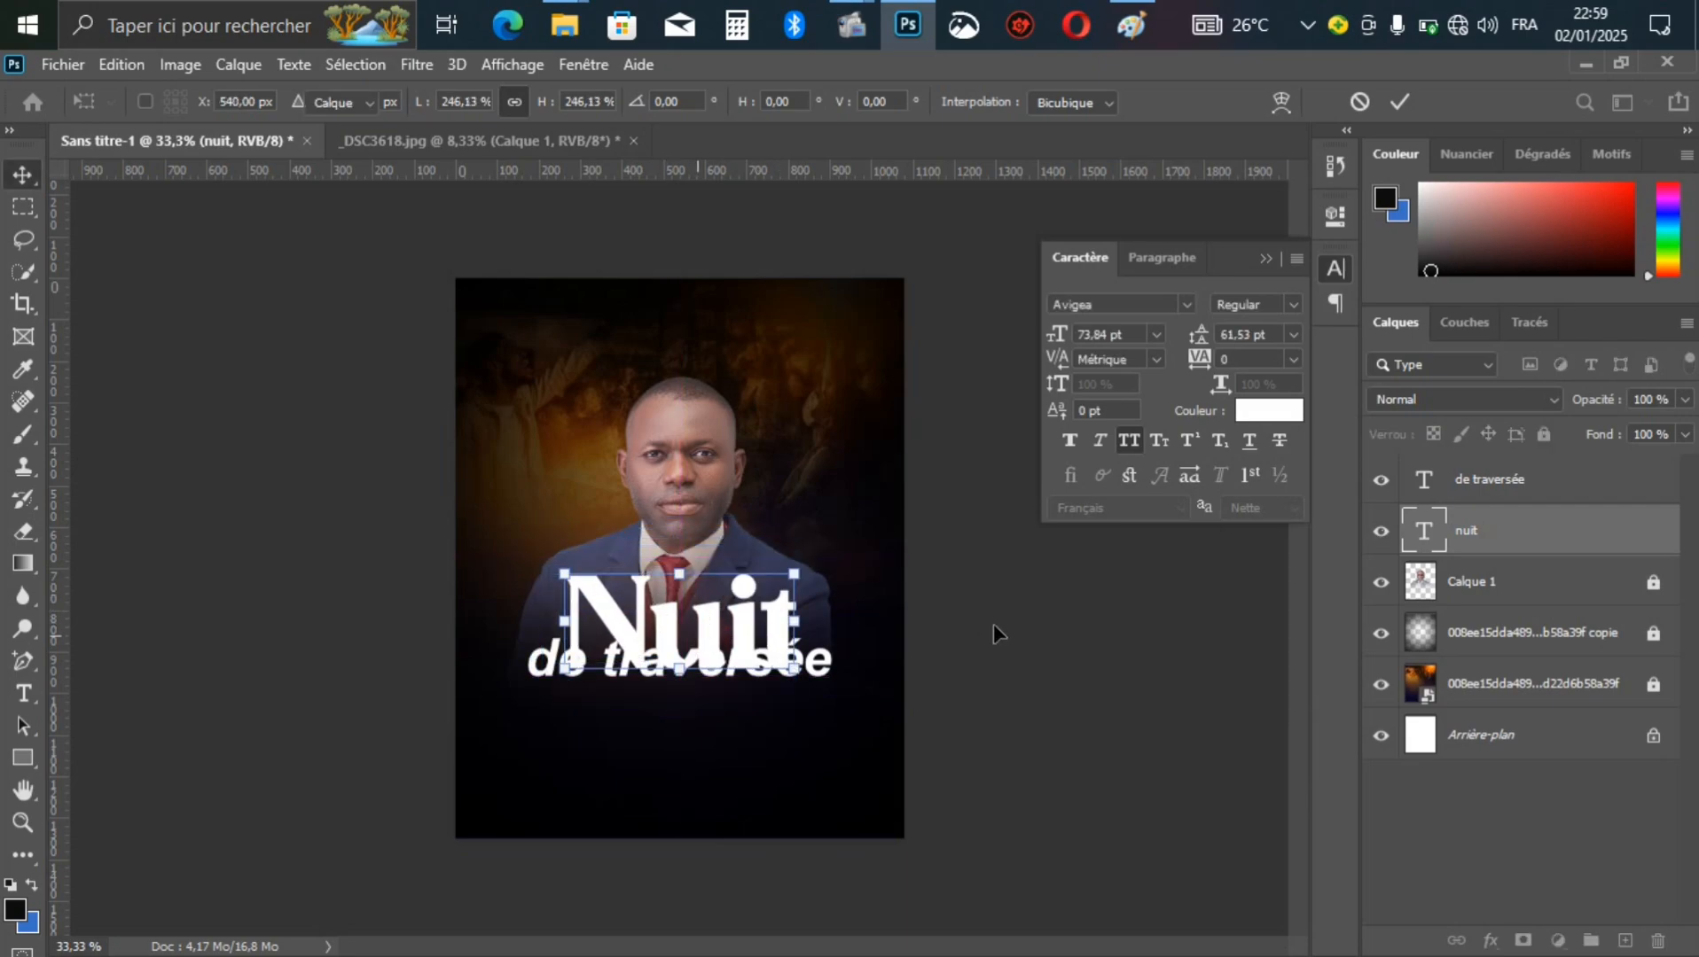
key(Return)
Step: Move "de traversée" below the enlarged "Nuit" and set its font to Avigea Regular
drag(843, 667, 831, 719)
click(1185, 302)
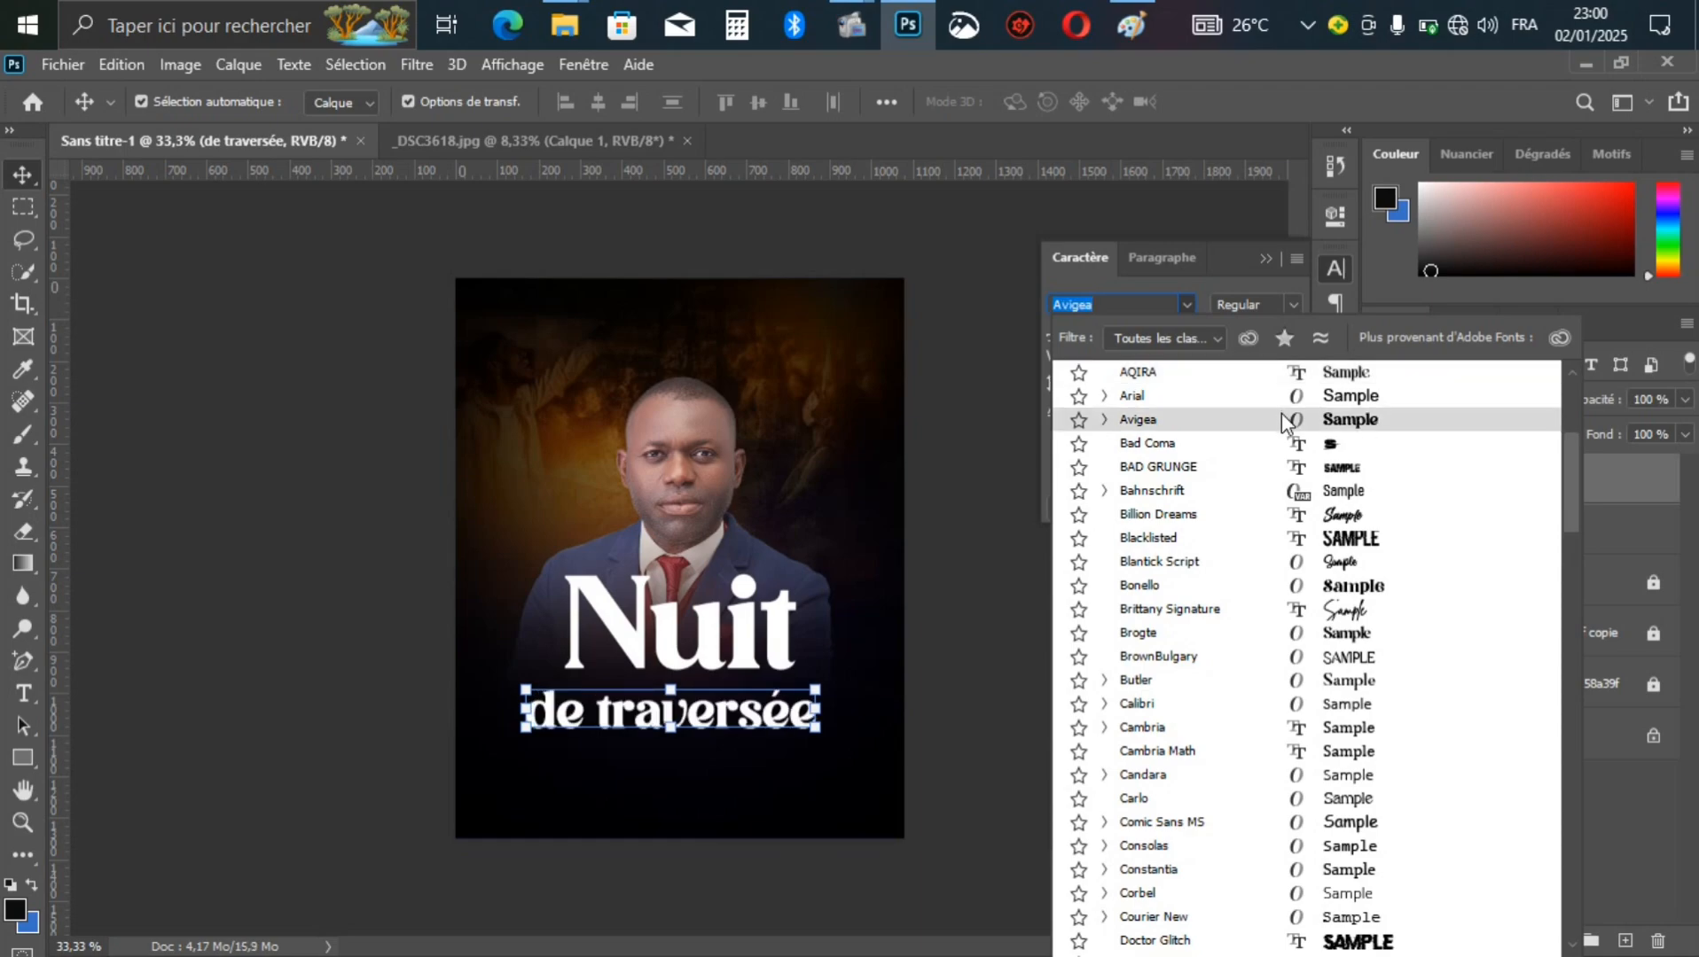
click(1280, 413)
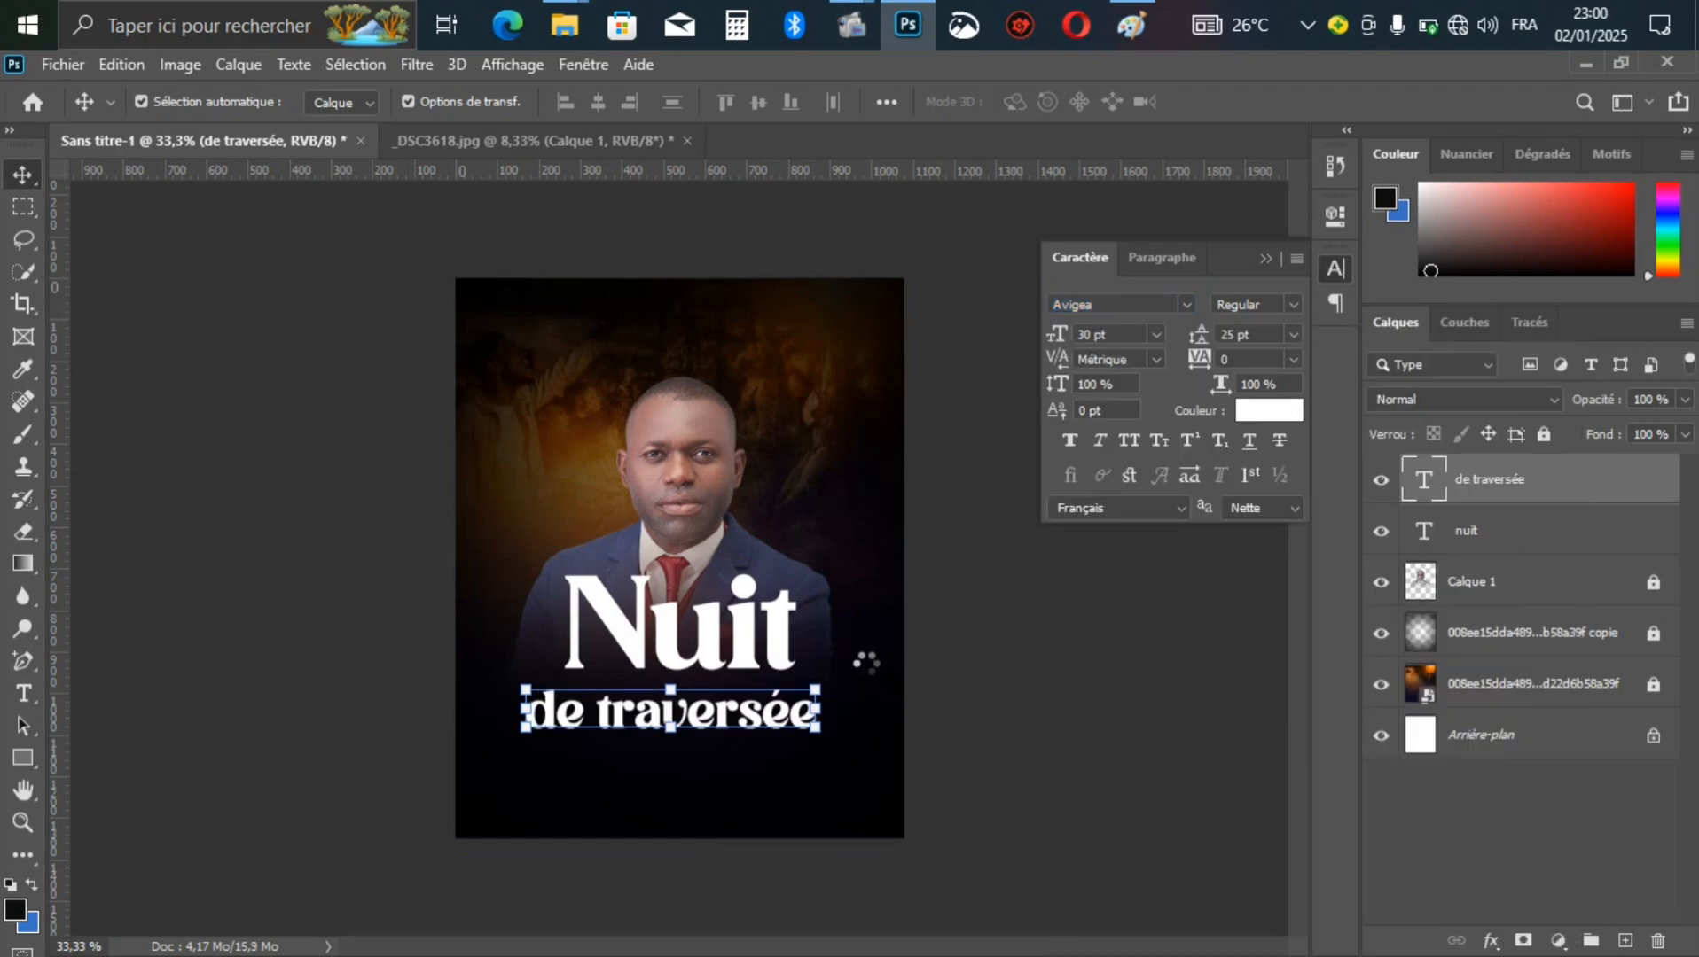
Step: Scale "de traversée" down to about 80% so both its edges line up with "Nuit"
click(823, 709)
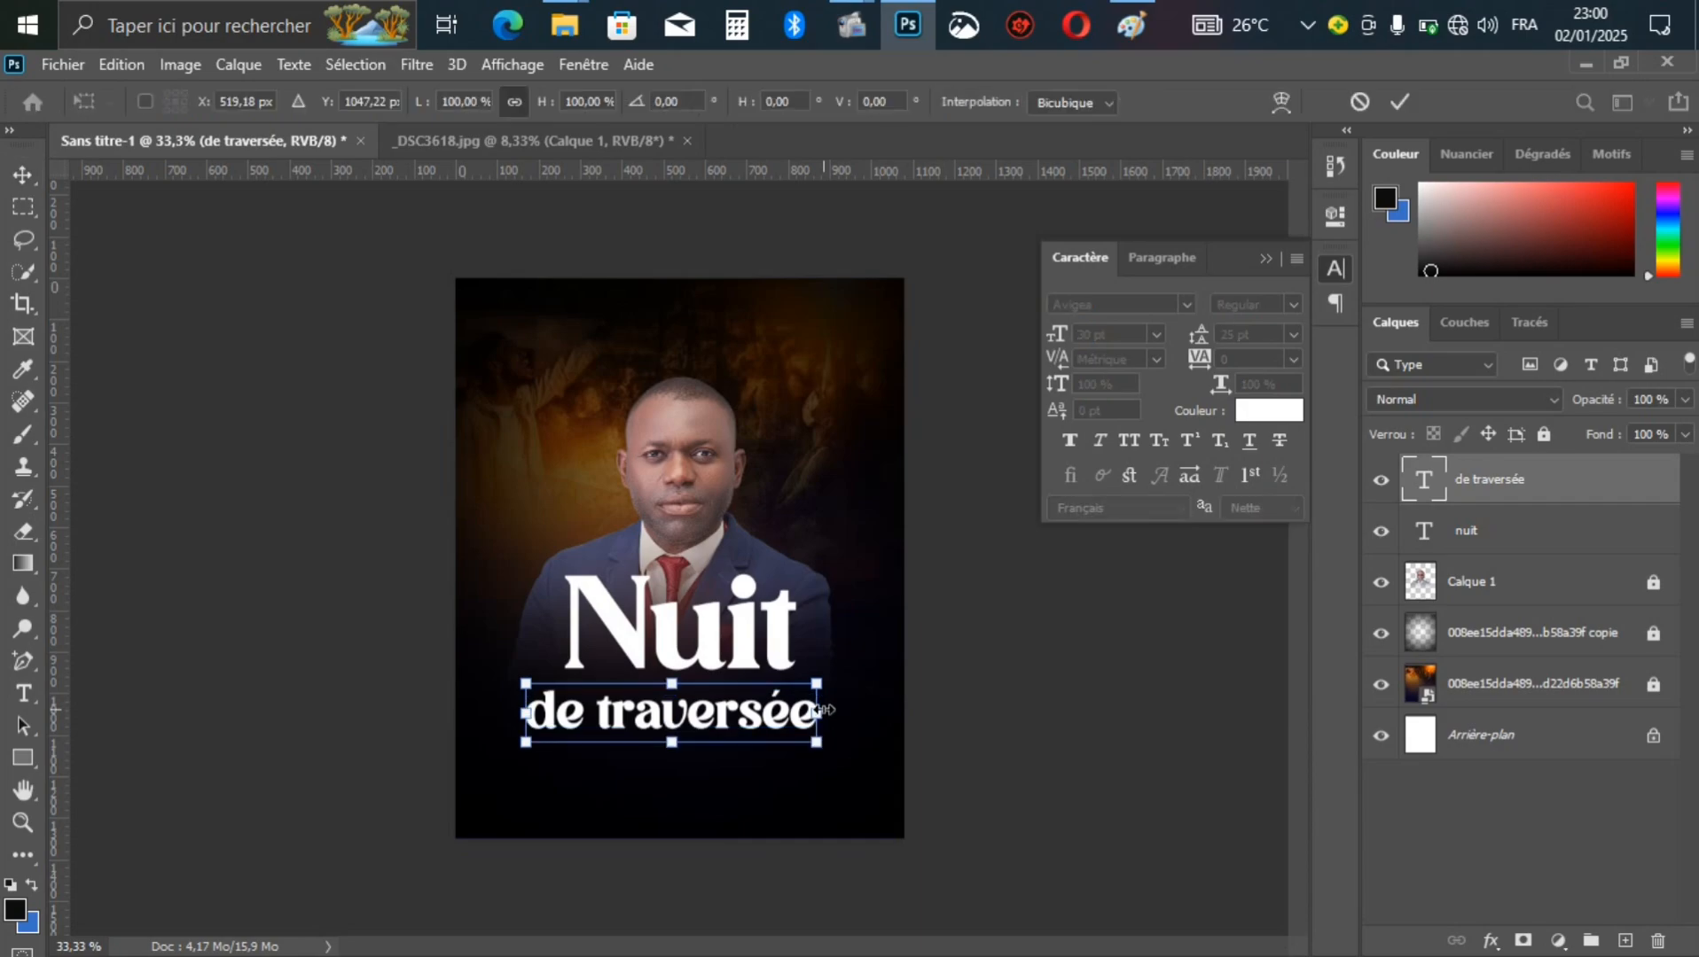
drag(822, 710, 802, 712)
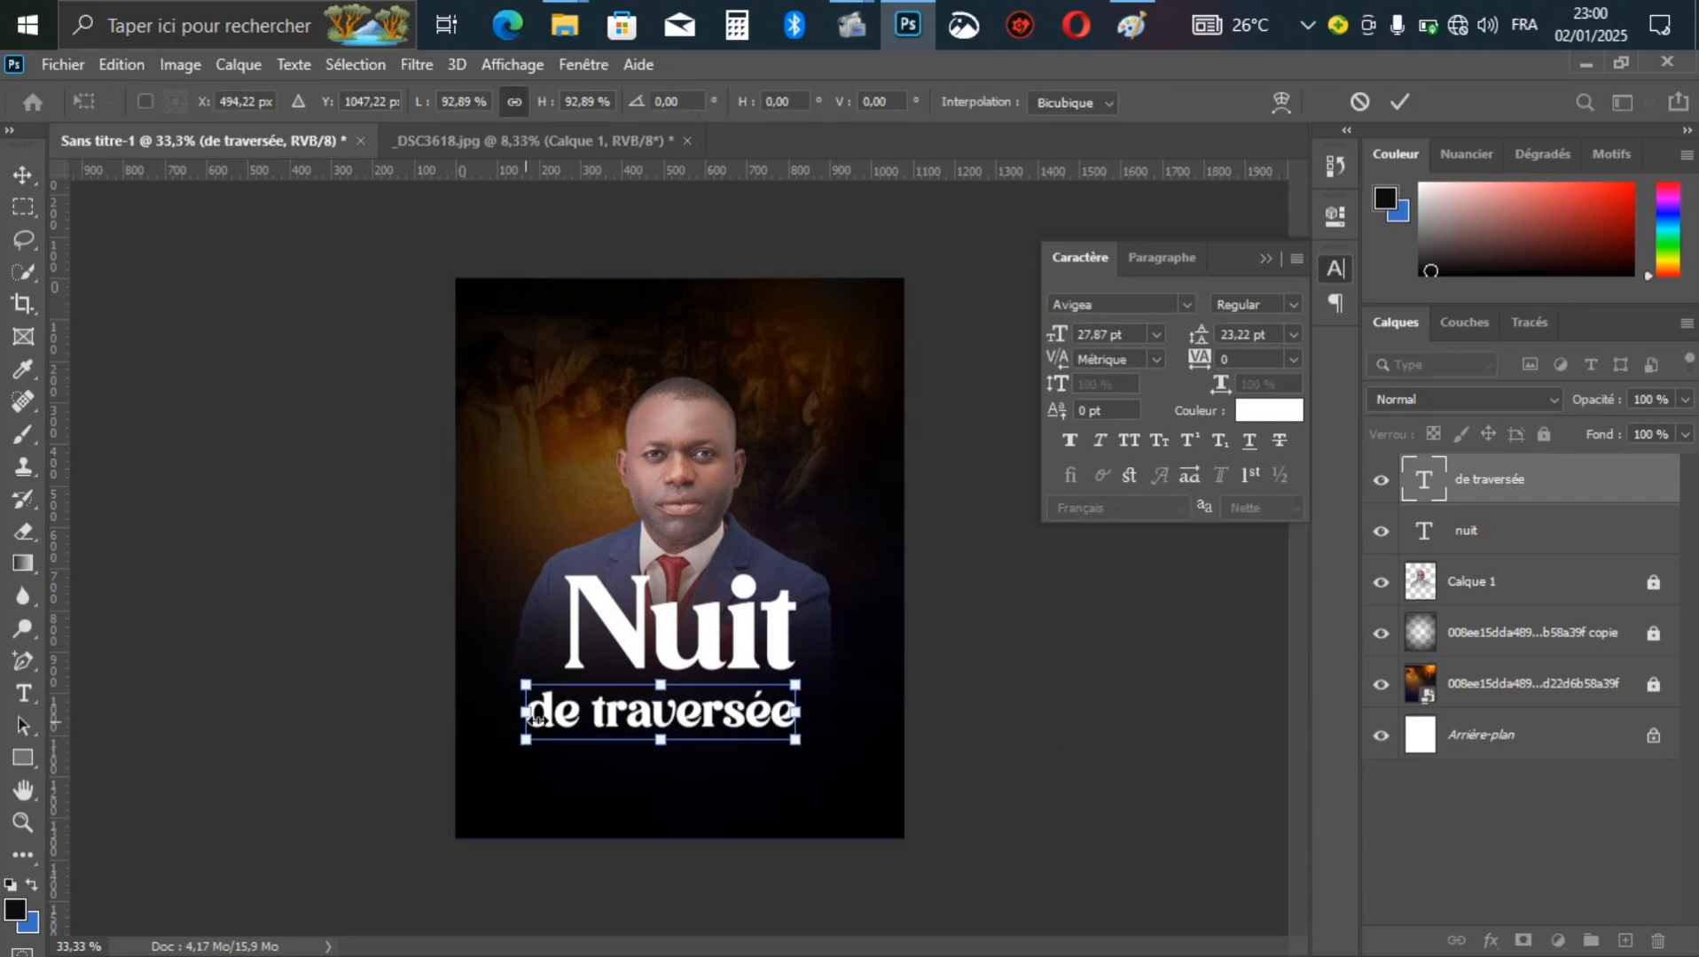
drag(526, 714, 559, 720)
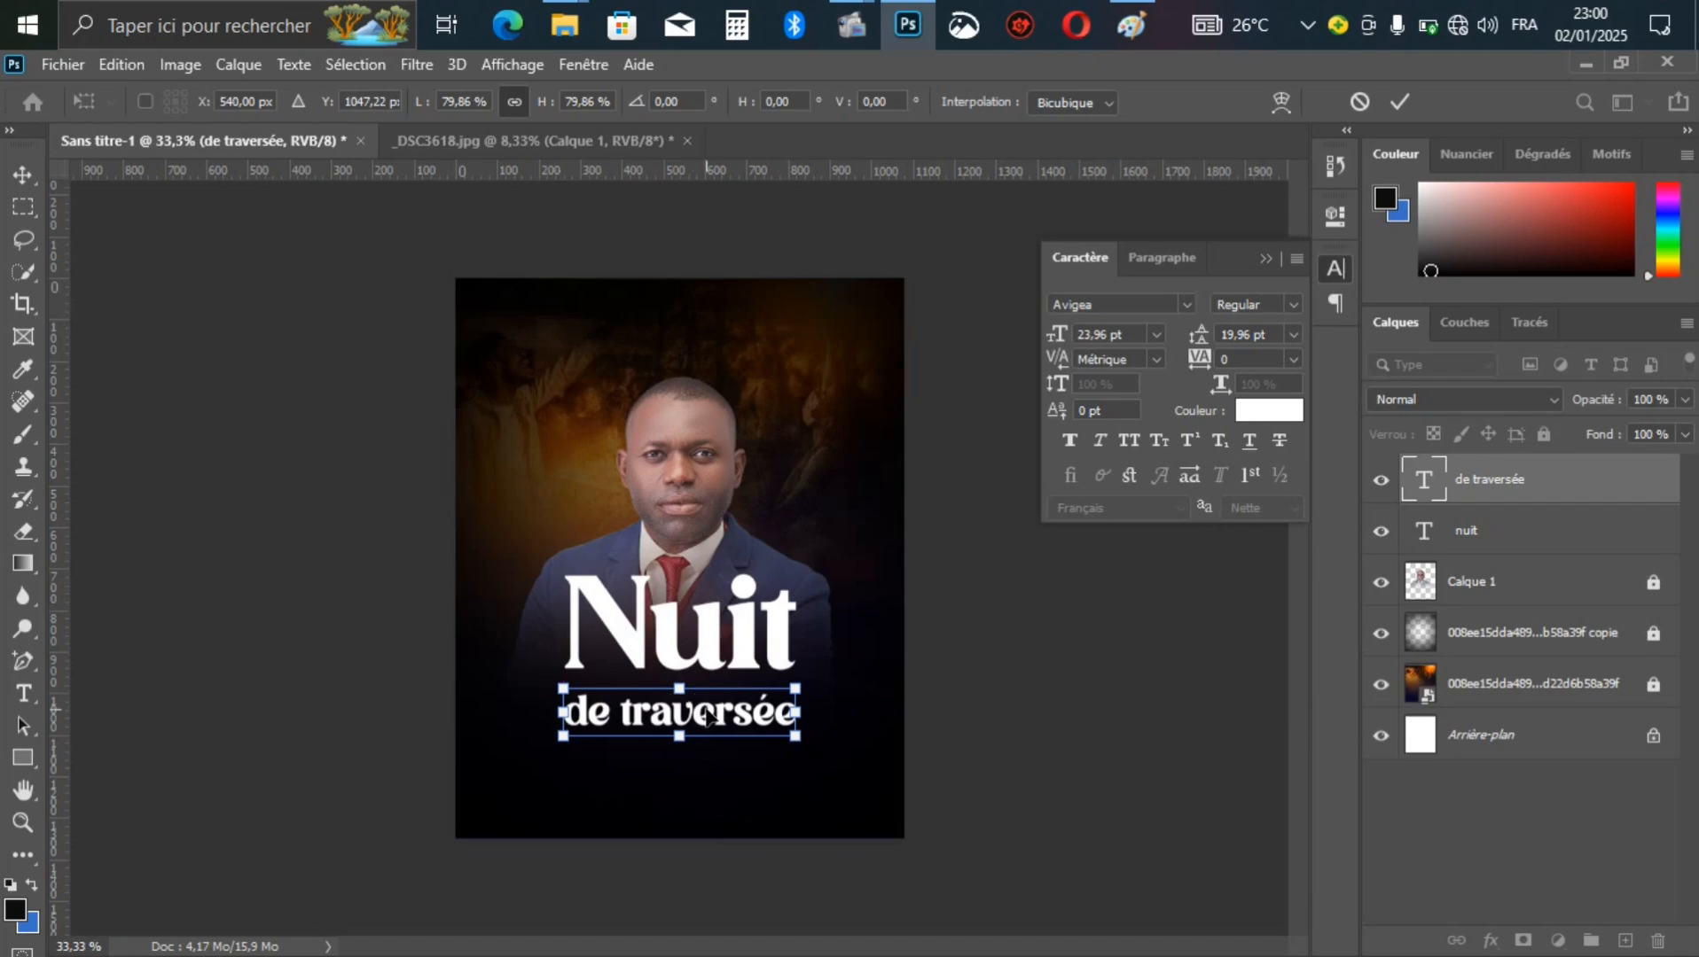
key(Return)
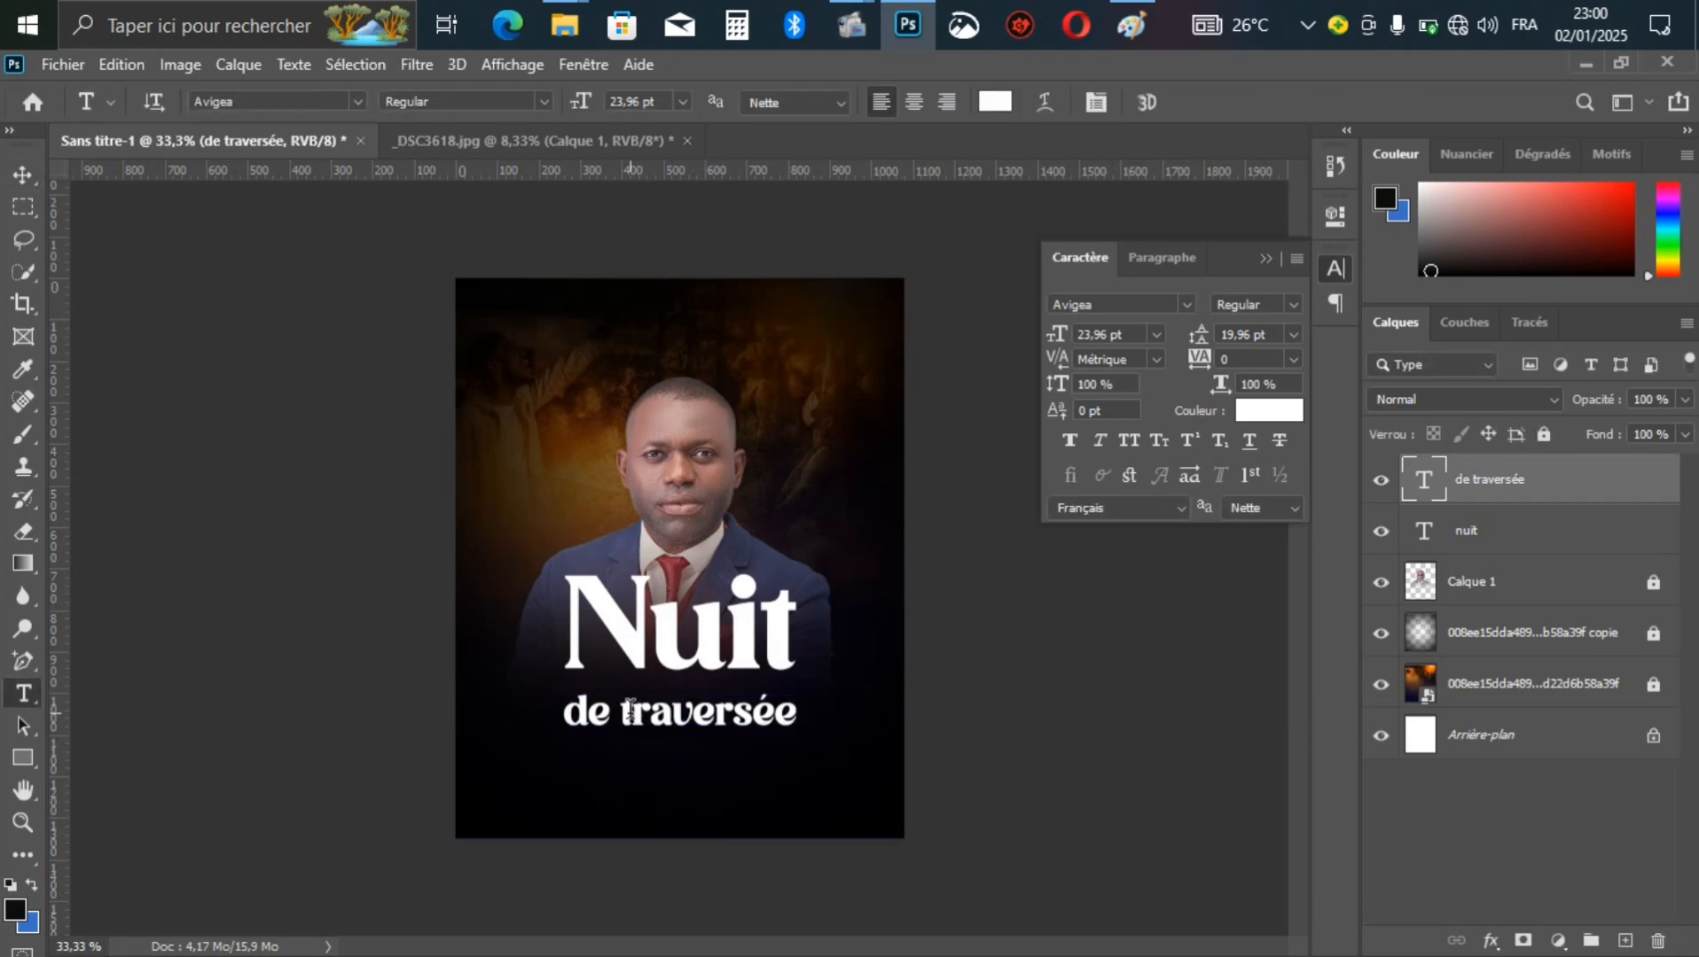
Step: Capitalize the T in "de traversée" and apply All Caps to the whole line
click(627, 710)
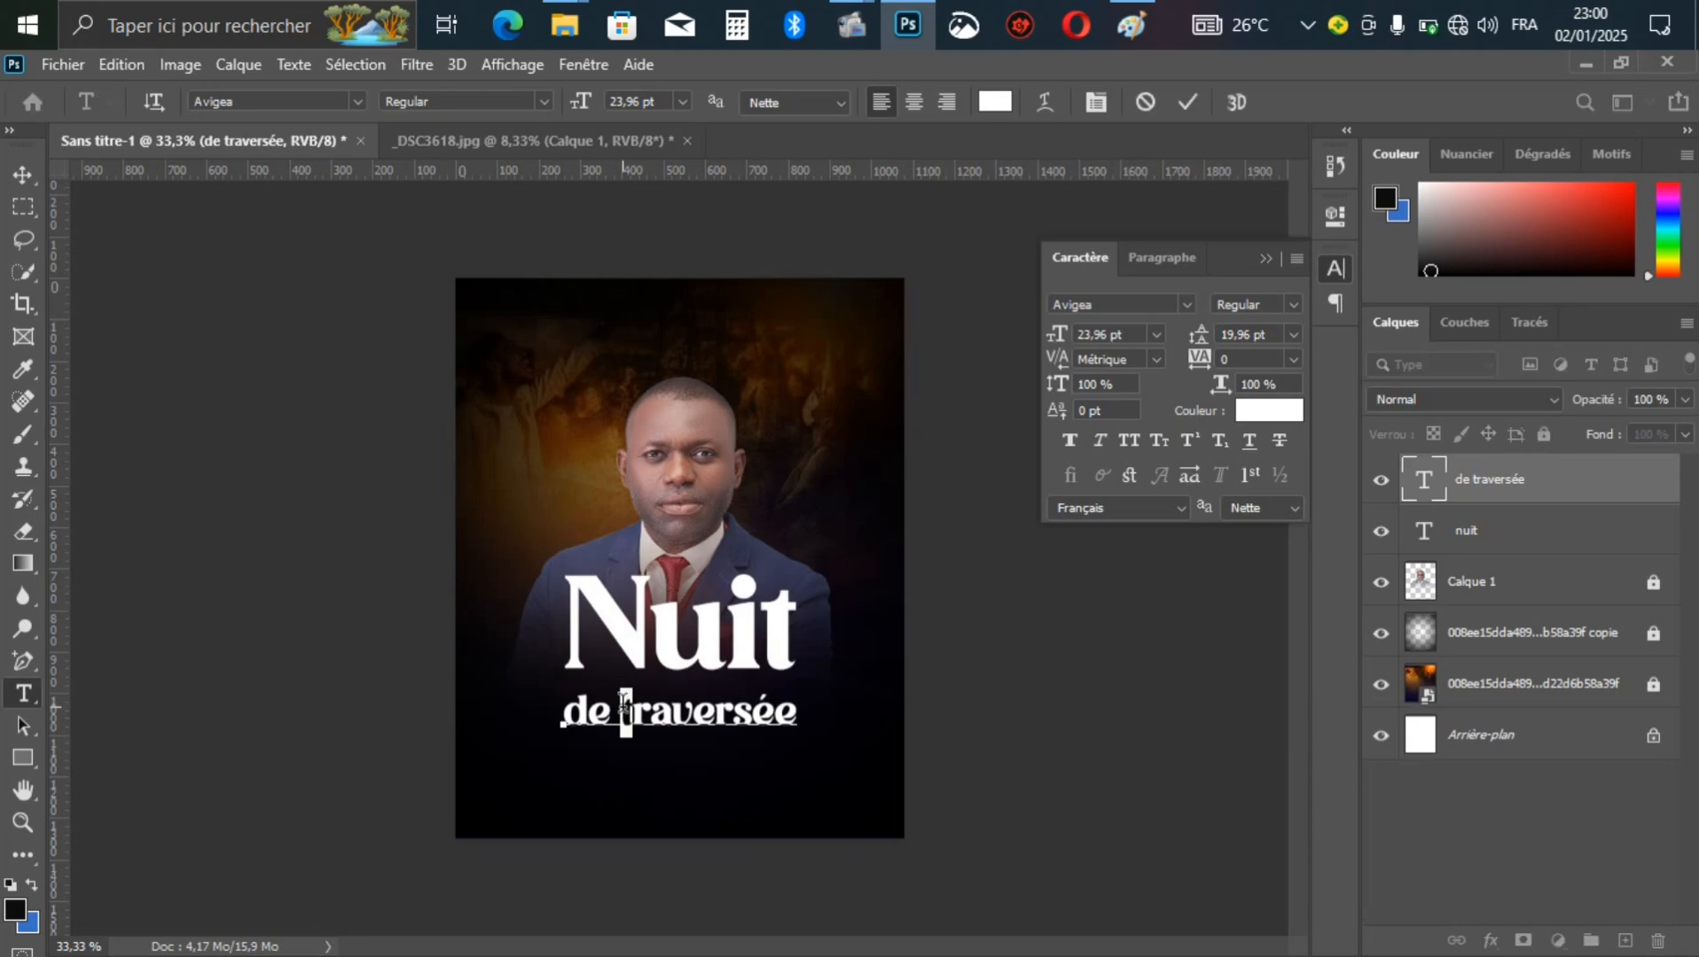
text(T)
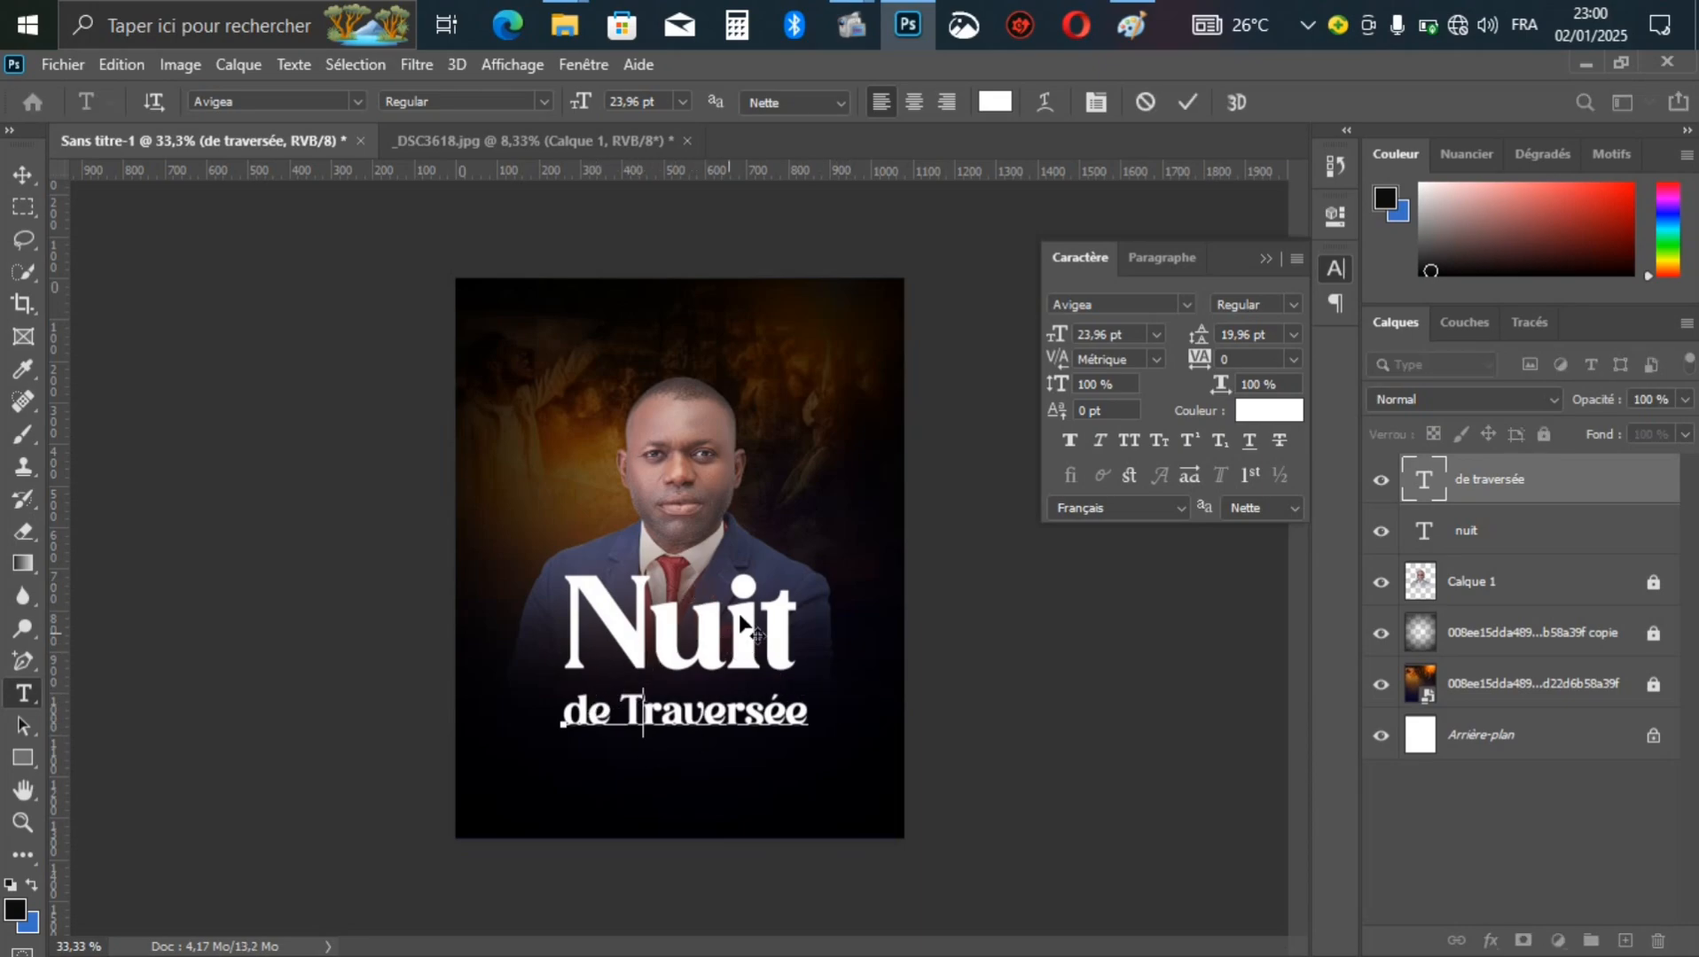
click(1189, 103)
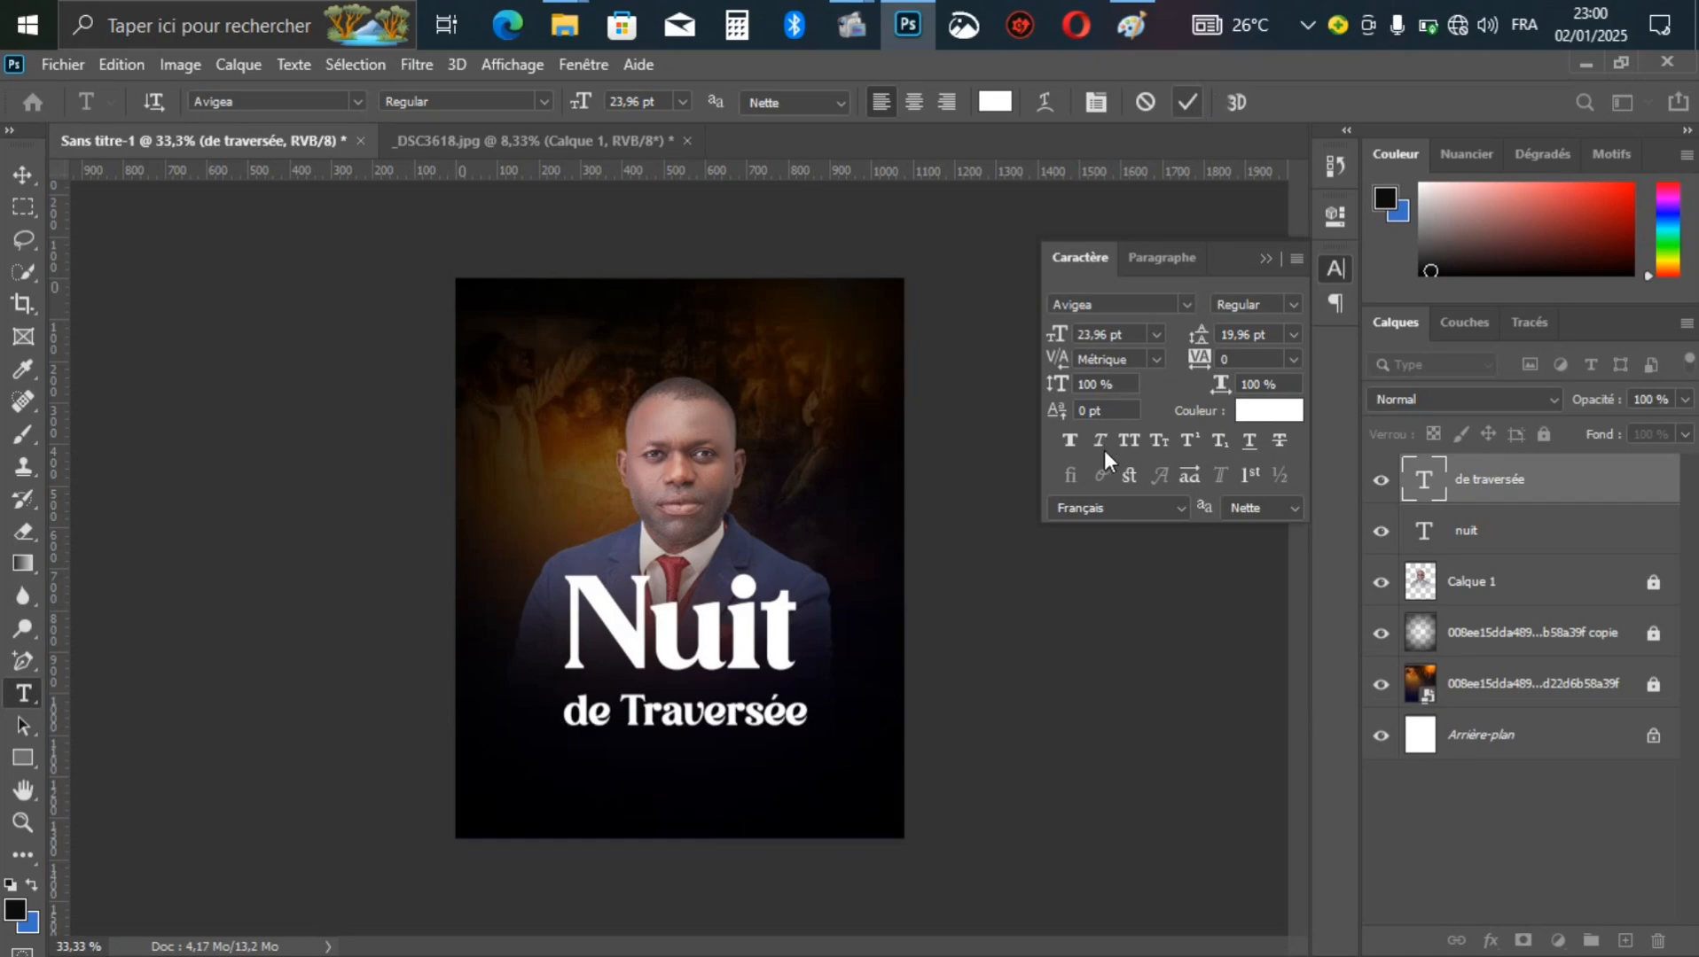
click(1131, 441)
Step: Scale "DE TRAVERSÉE" to about 19.25 pt to match the width of "Nuit" and nudge it up close beneath that word
key(v)
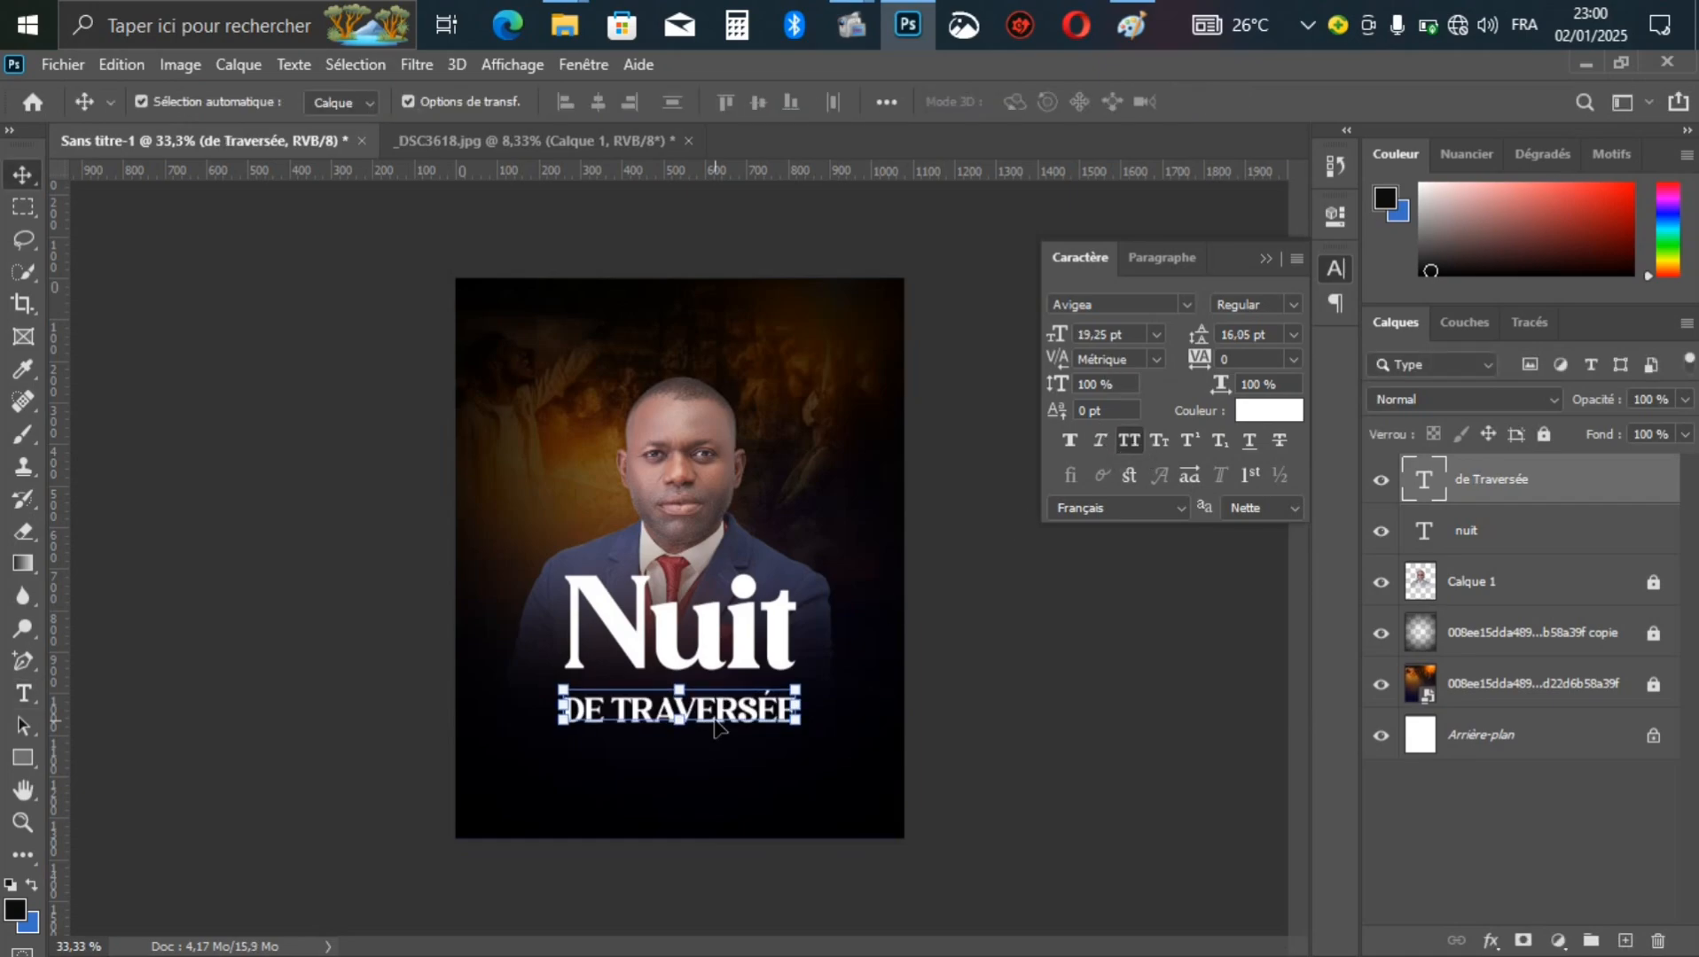
key(shift+Up)
key(shift+Up)
key(shift+Up)
key(shift+Up)
key(Up)
key(Up)
key(Up)
key(Up)
key(Up)
key(Up)
key(Up)
key(Up)
key(Up)
key(Up)
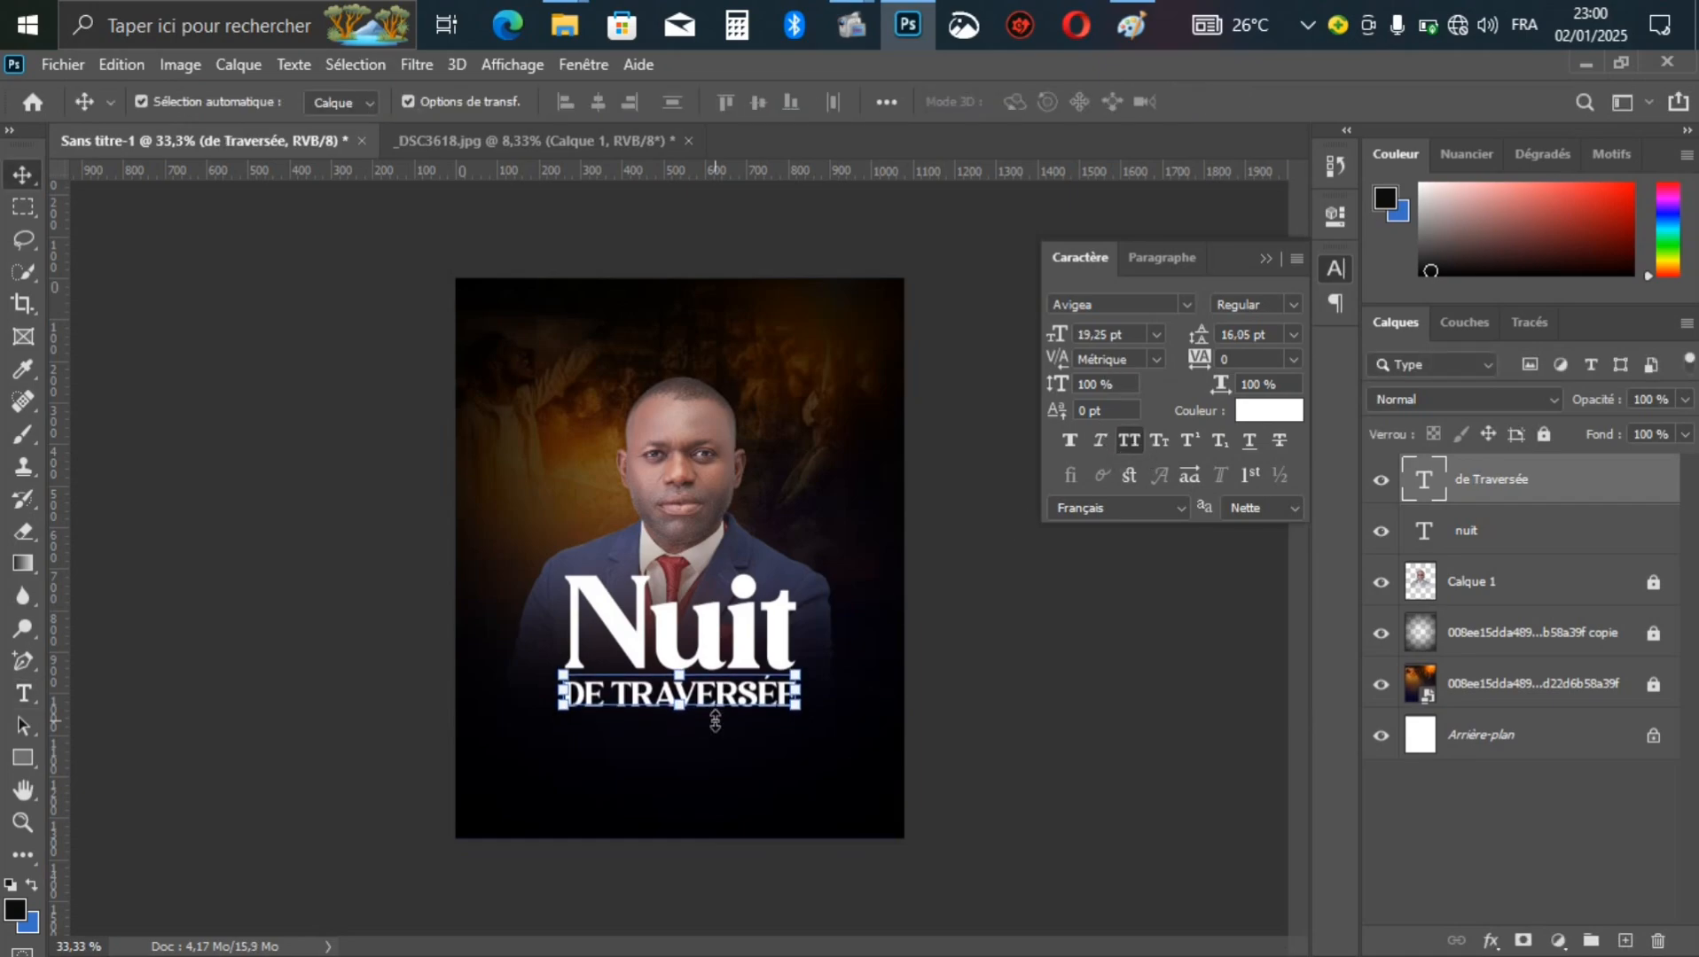
click(1005, 629)
click(744, 713)
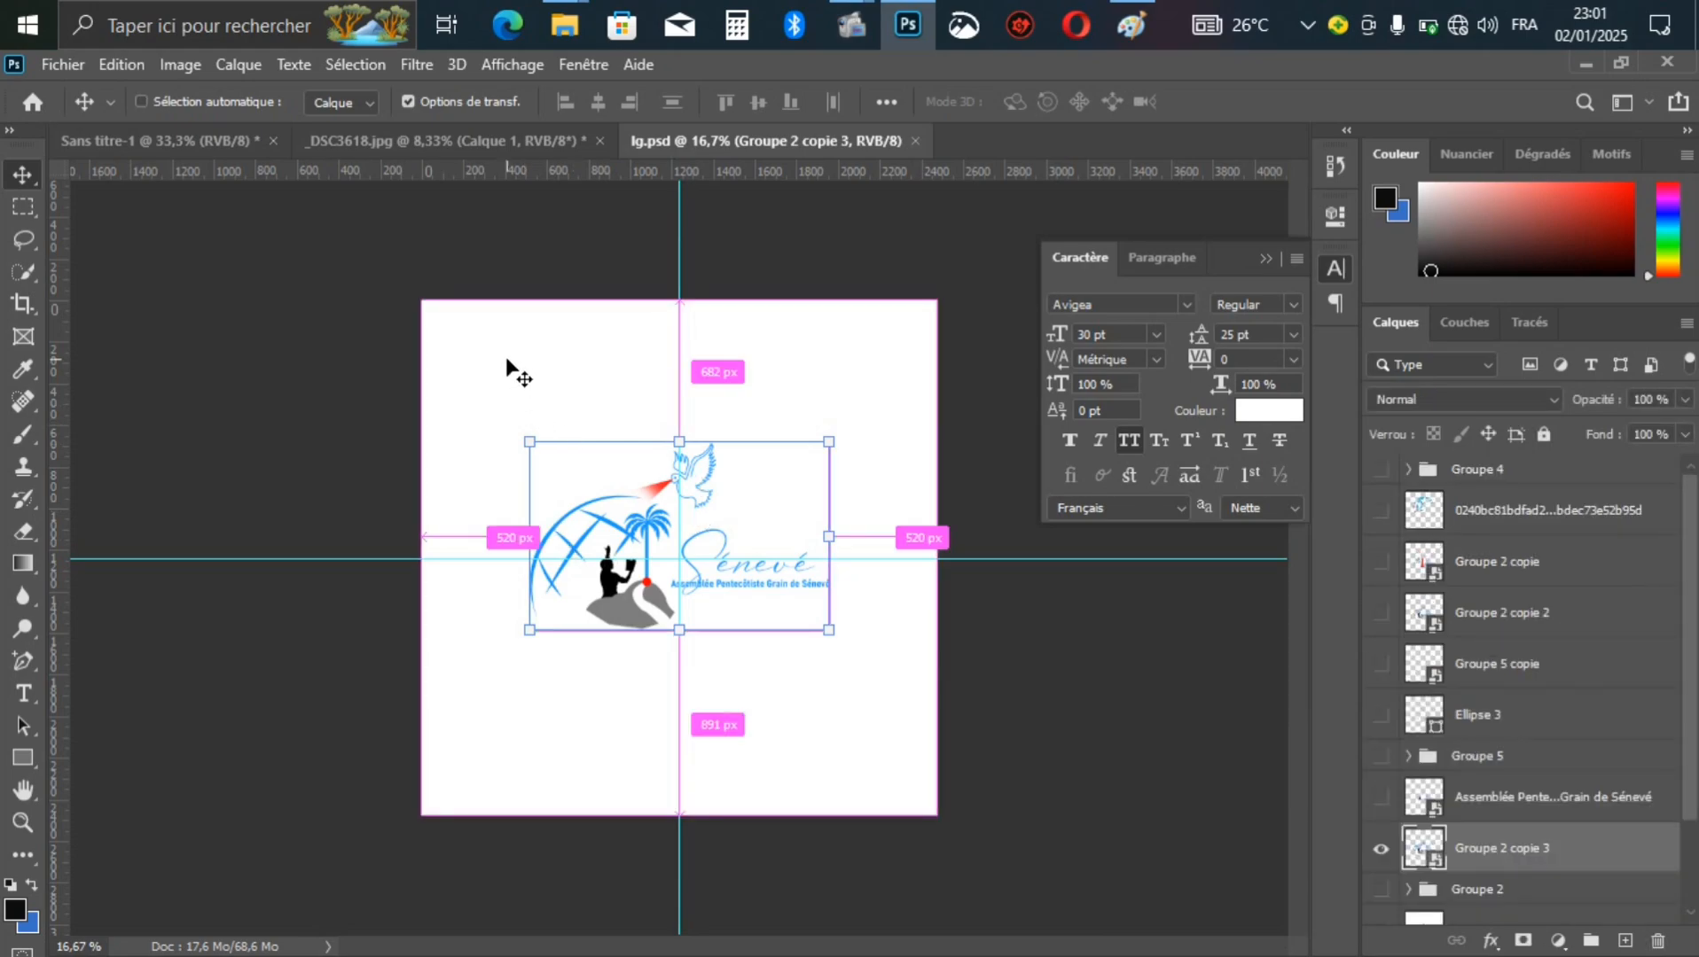
Step: Bring the church logo into the poster document, scale it down and centre it above the portrait's head
drag(511, 368, 718, 390)
key(ctrl+t)
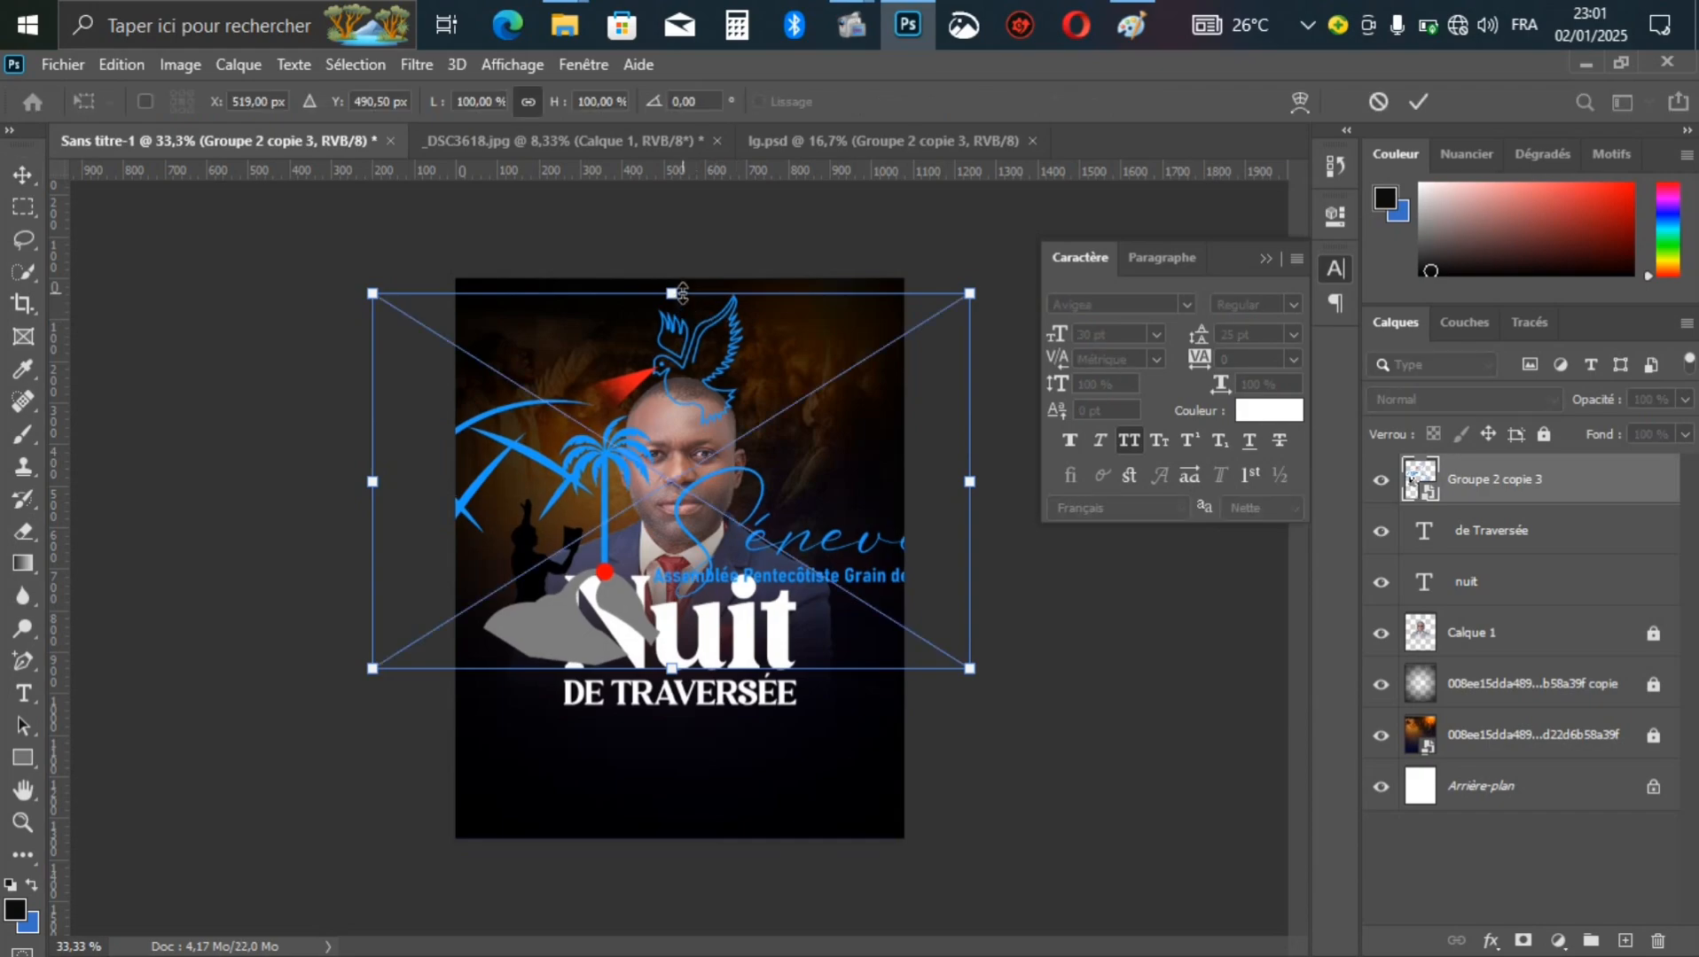
drag(676, 331, 716, 318)
key(Return)
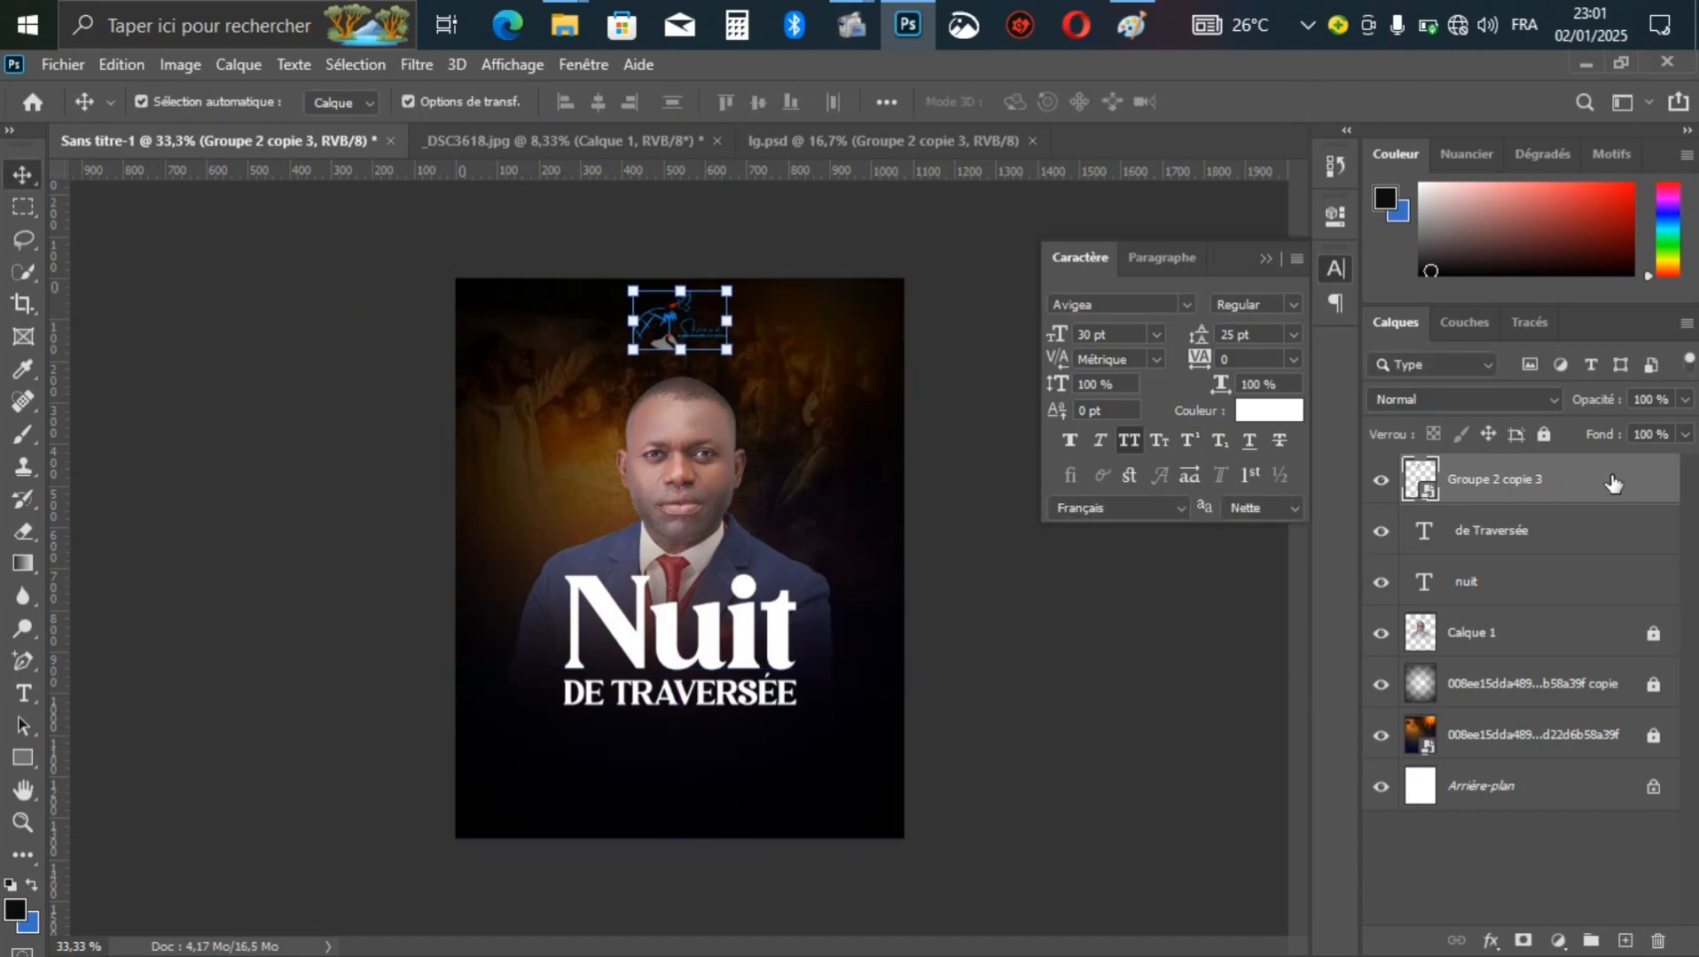
Step: Turn the logo white with a Hue/Saturation adjustment at Lightness +100, then deselect it
key(ctrl+u)
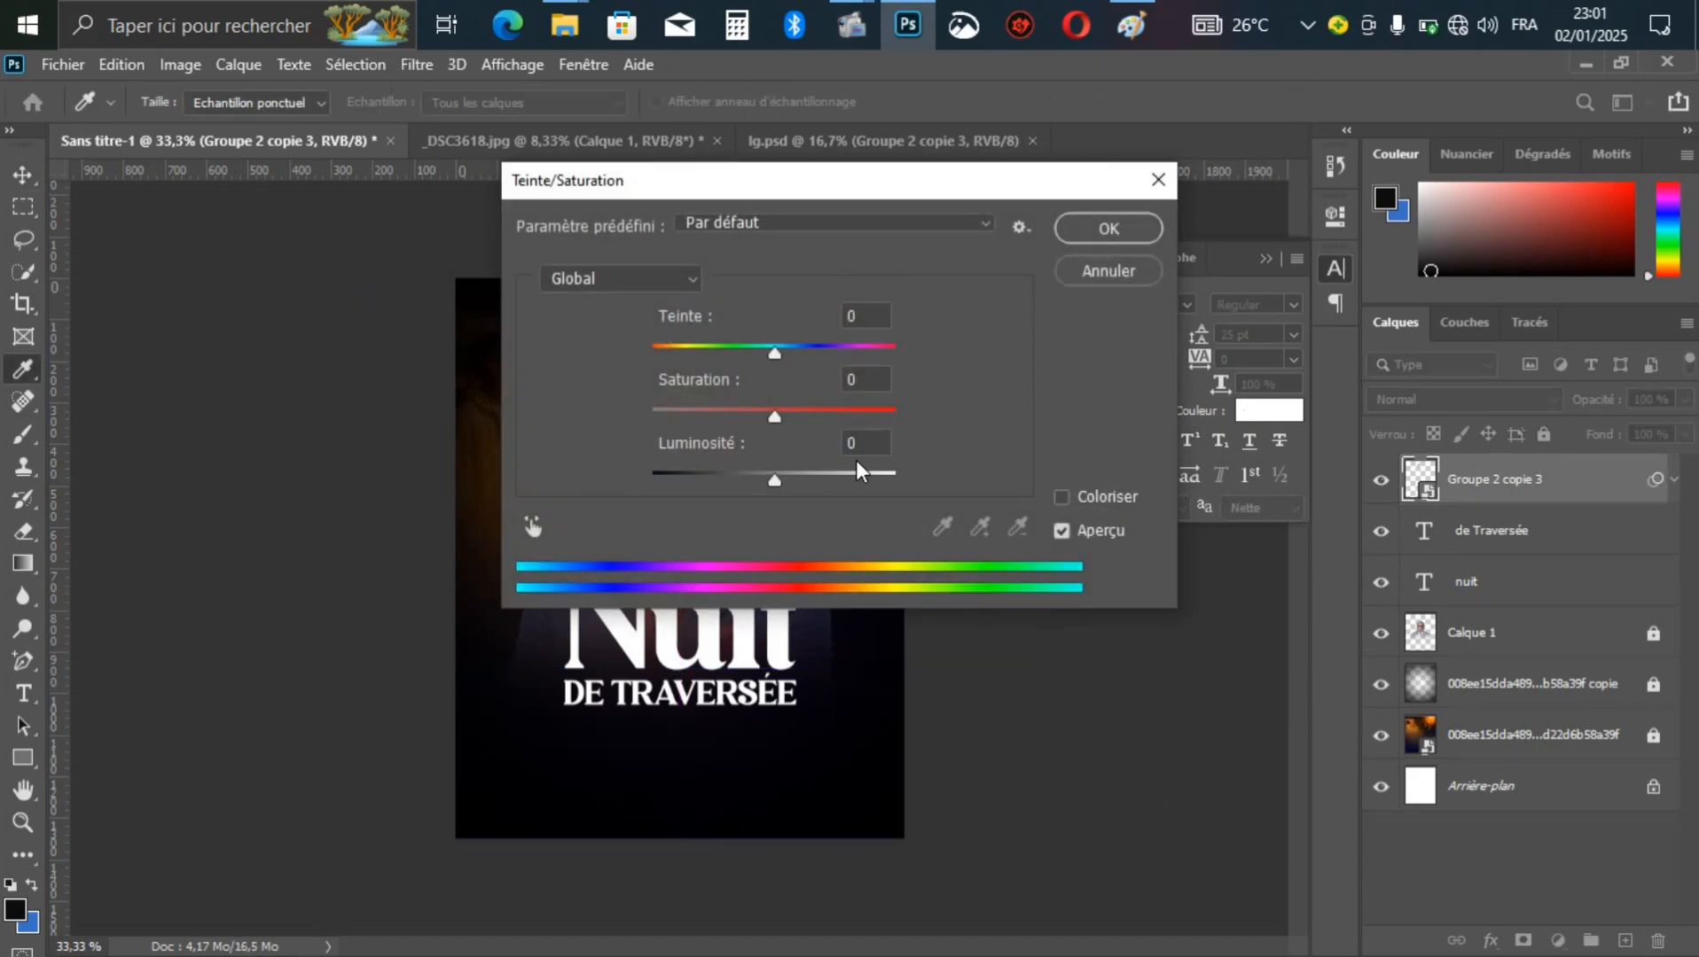
drag(876, 477, 954, 485)
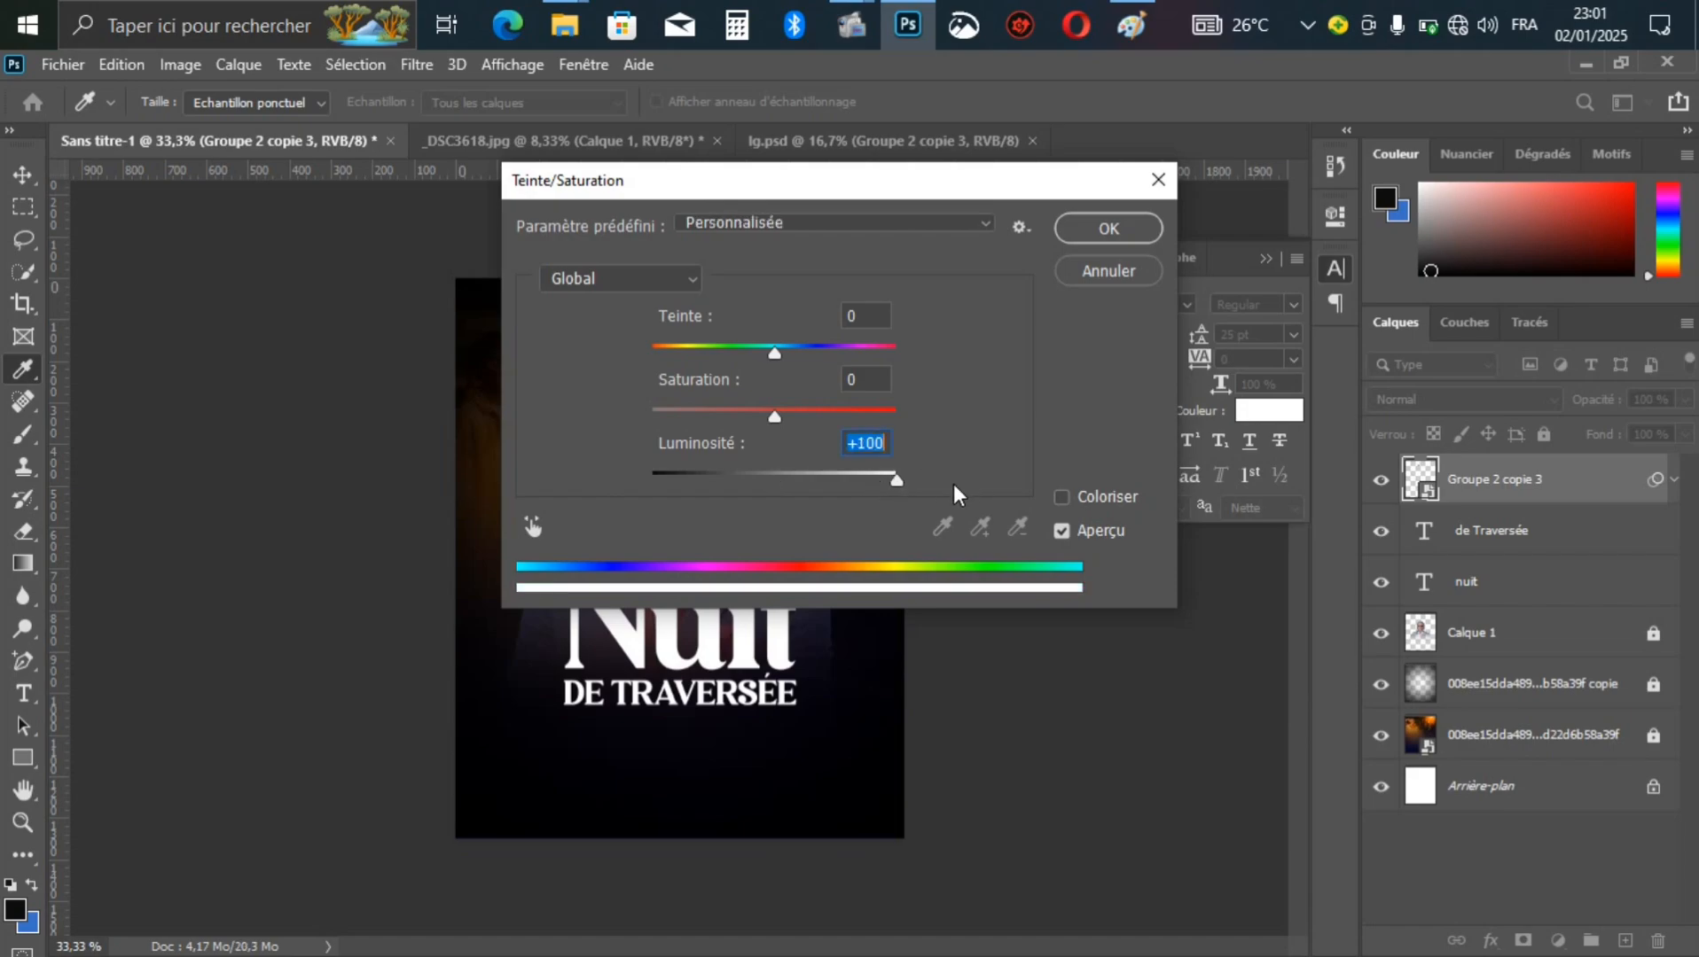
drag(785, 187, 1201, 168)
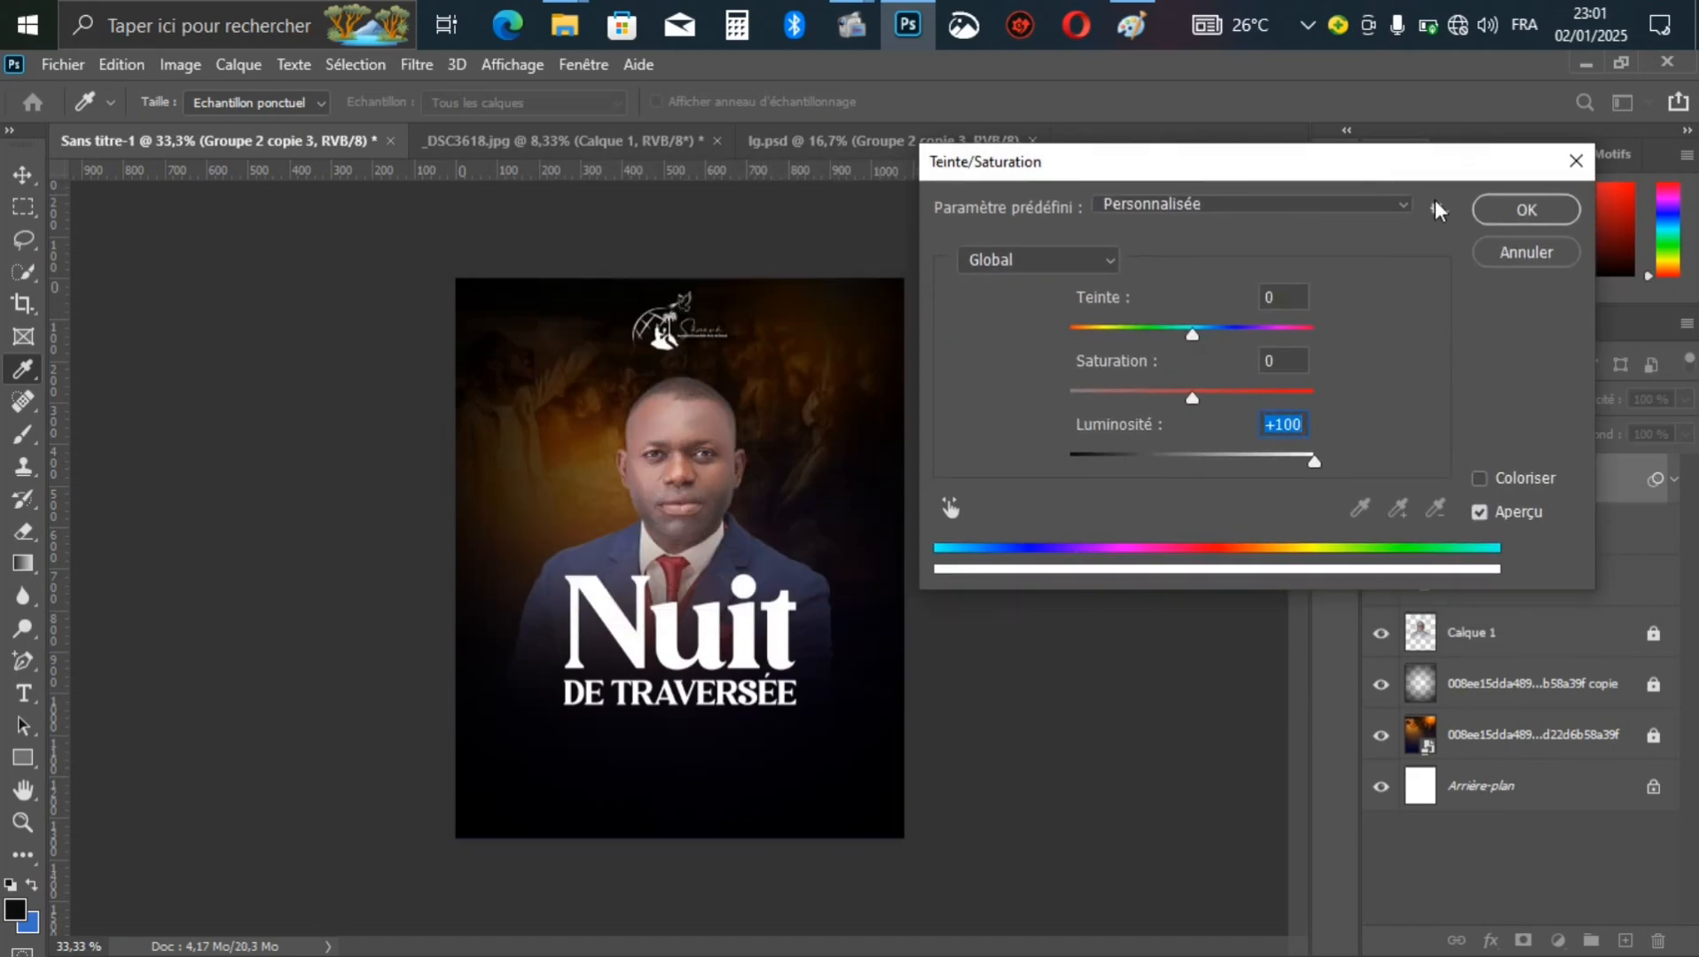
click(1503, 209)
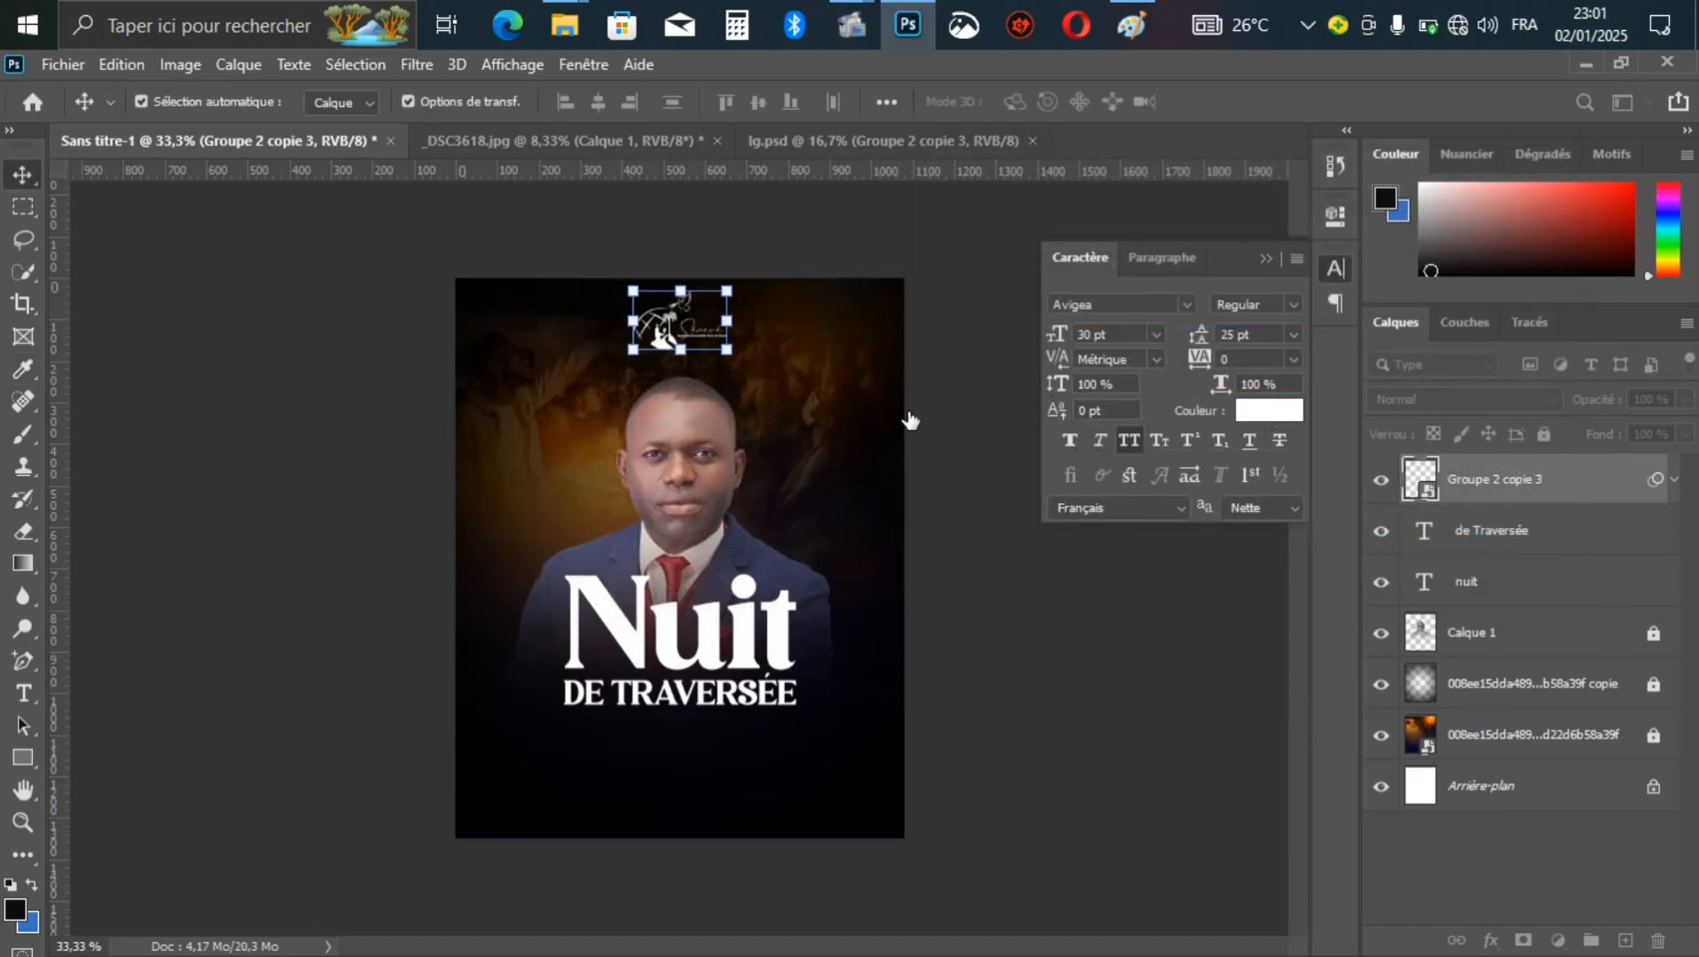
click(951, 400)
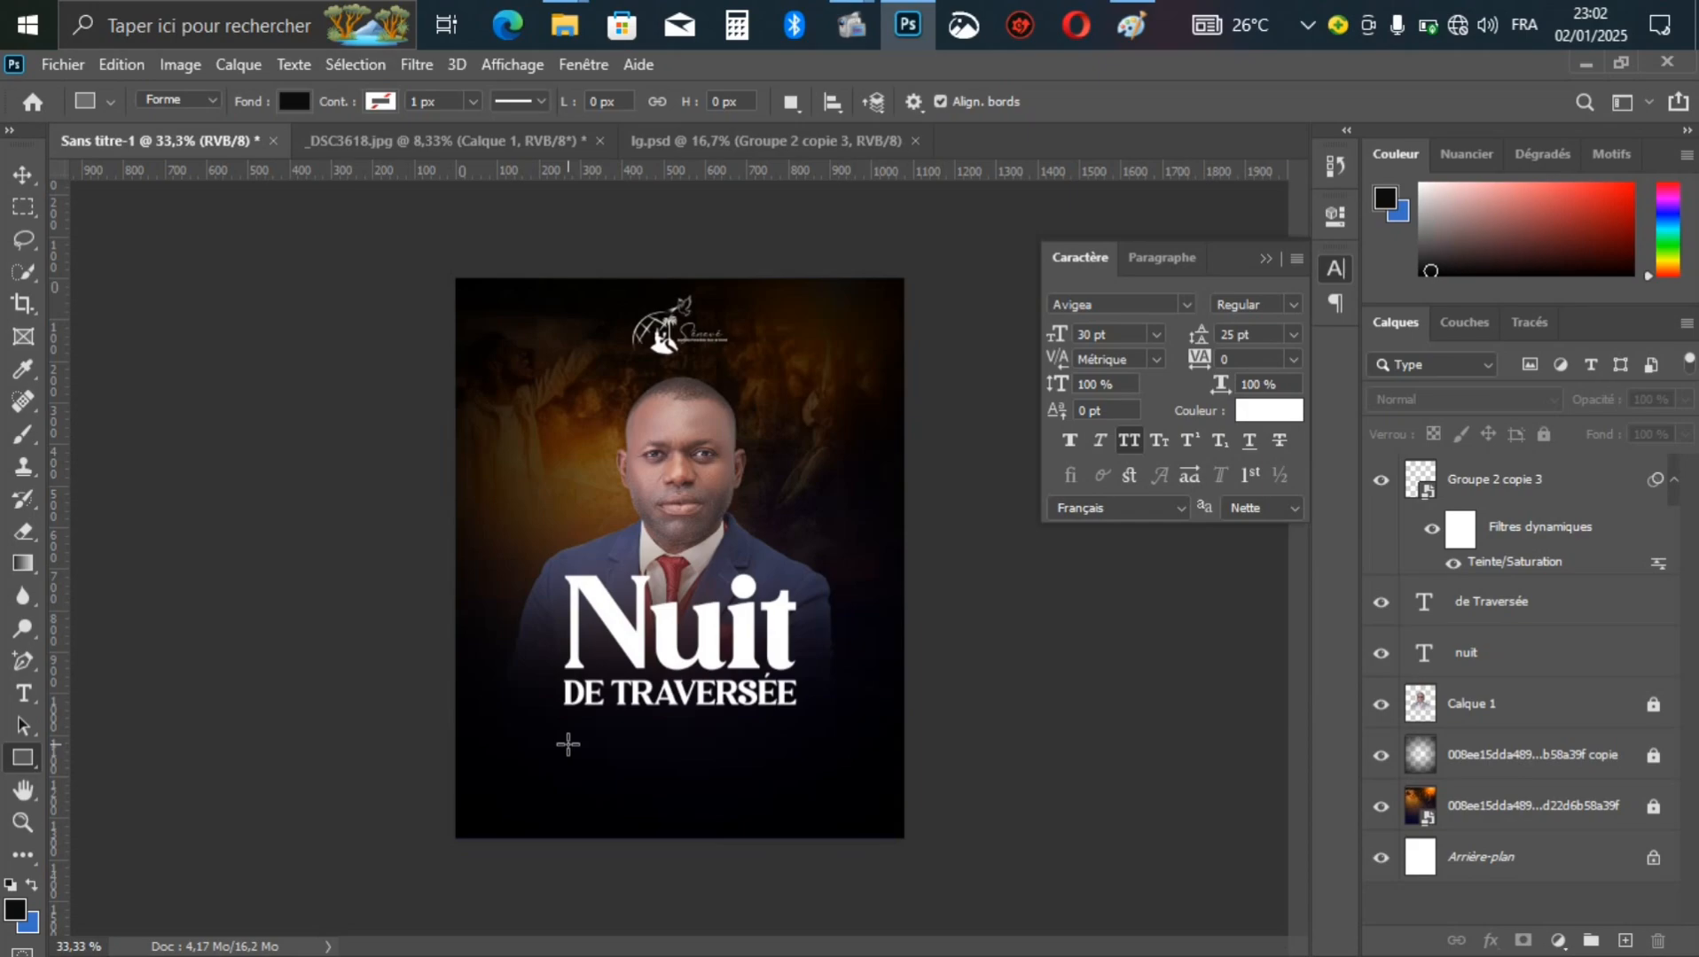
Step: Draw a rectangle about 567 by 102 px below the title and fill it with red
drag(566, 752, 802, 796)
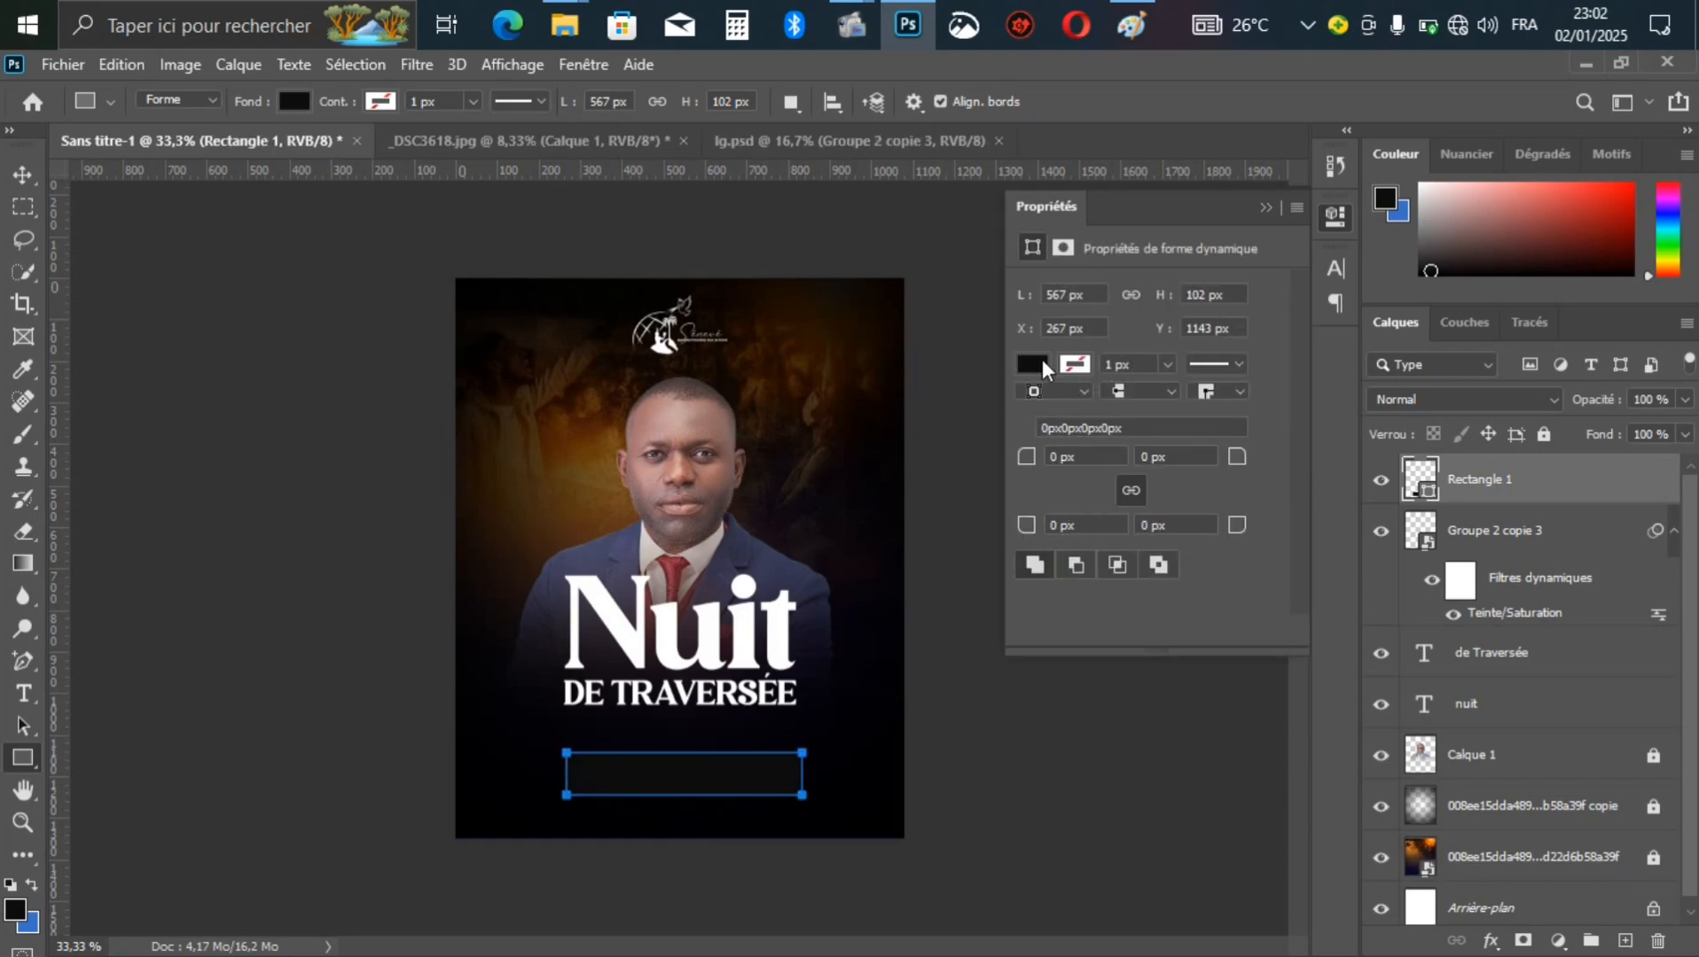
click(1042, 360)
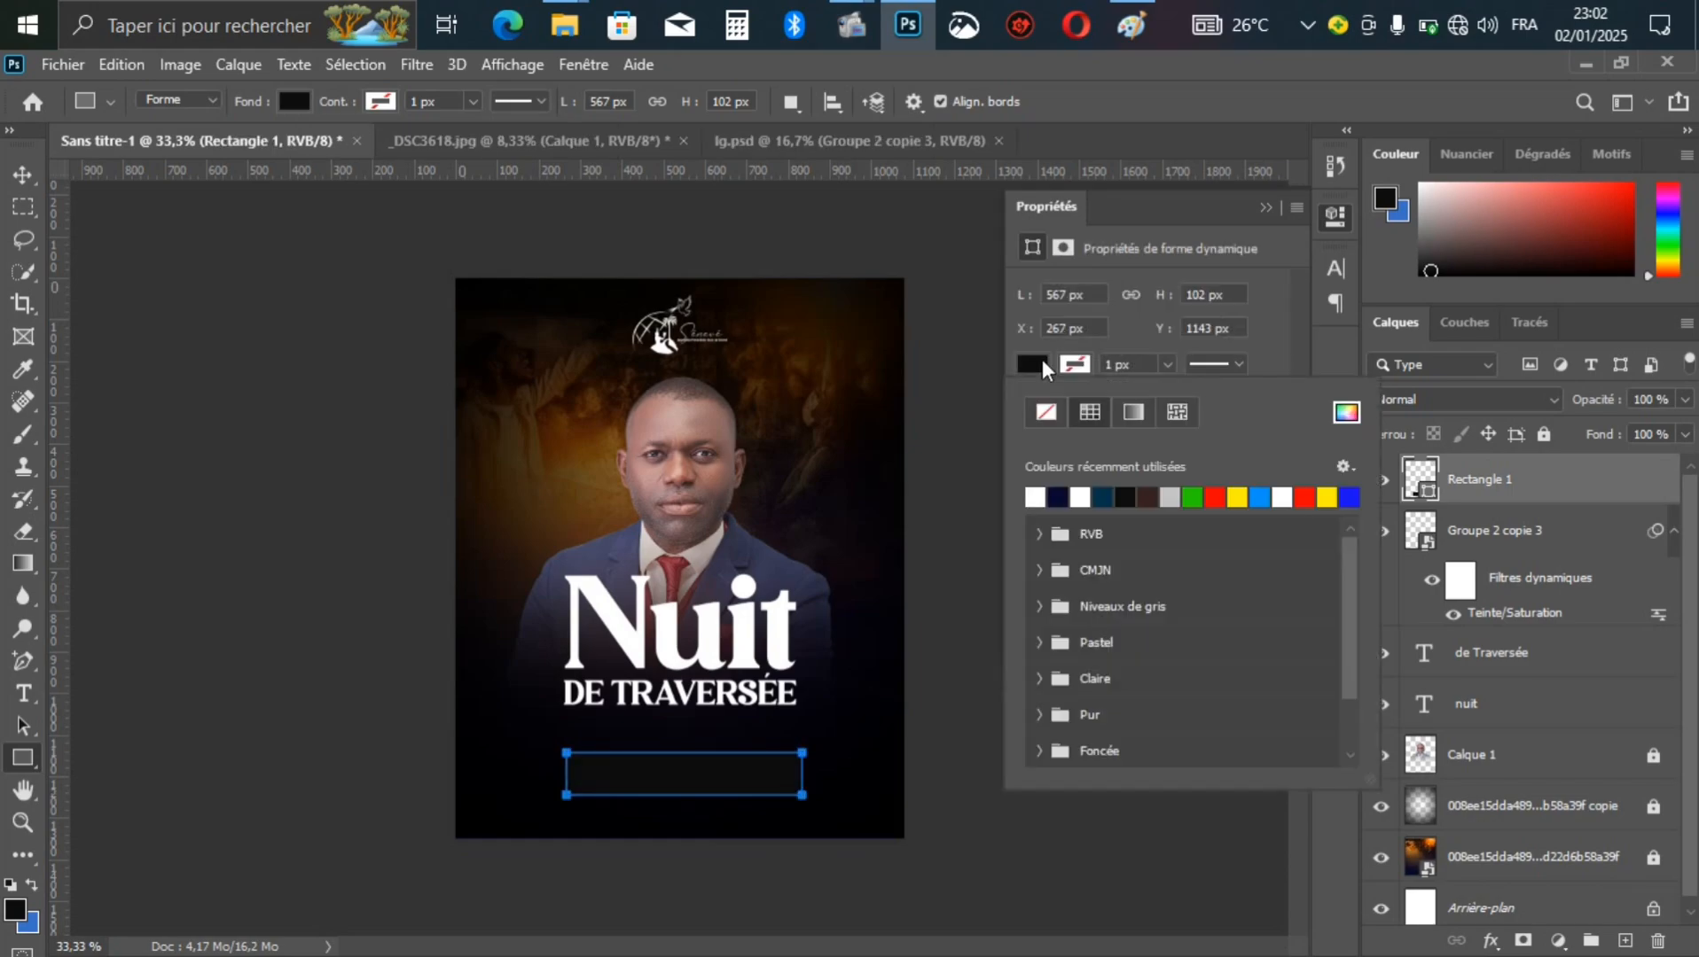
click(1214, 494)
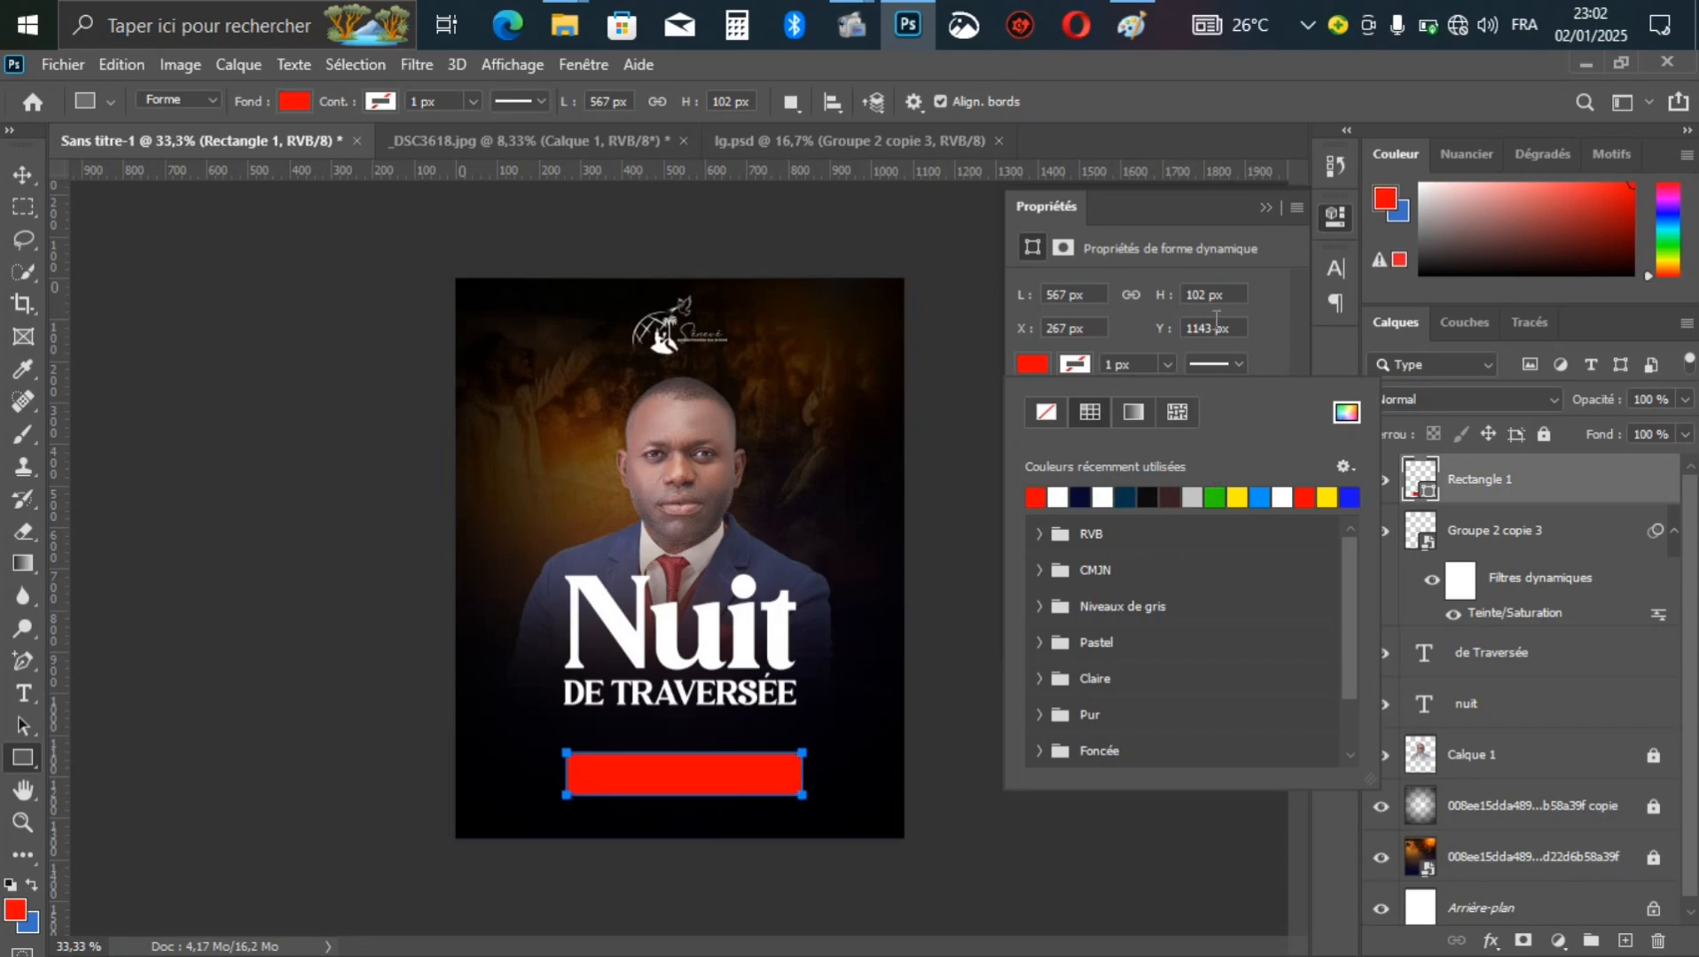
Step: Resize the rectangle to about 559 by 86 px to match the title's width and nudge it up close beneath "DE TRAVERSÉE"
key(ctrl+t)
click(1268, 203)
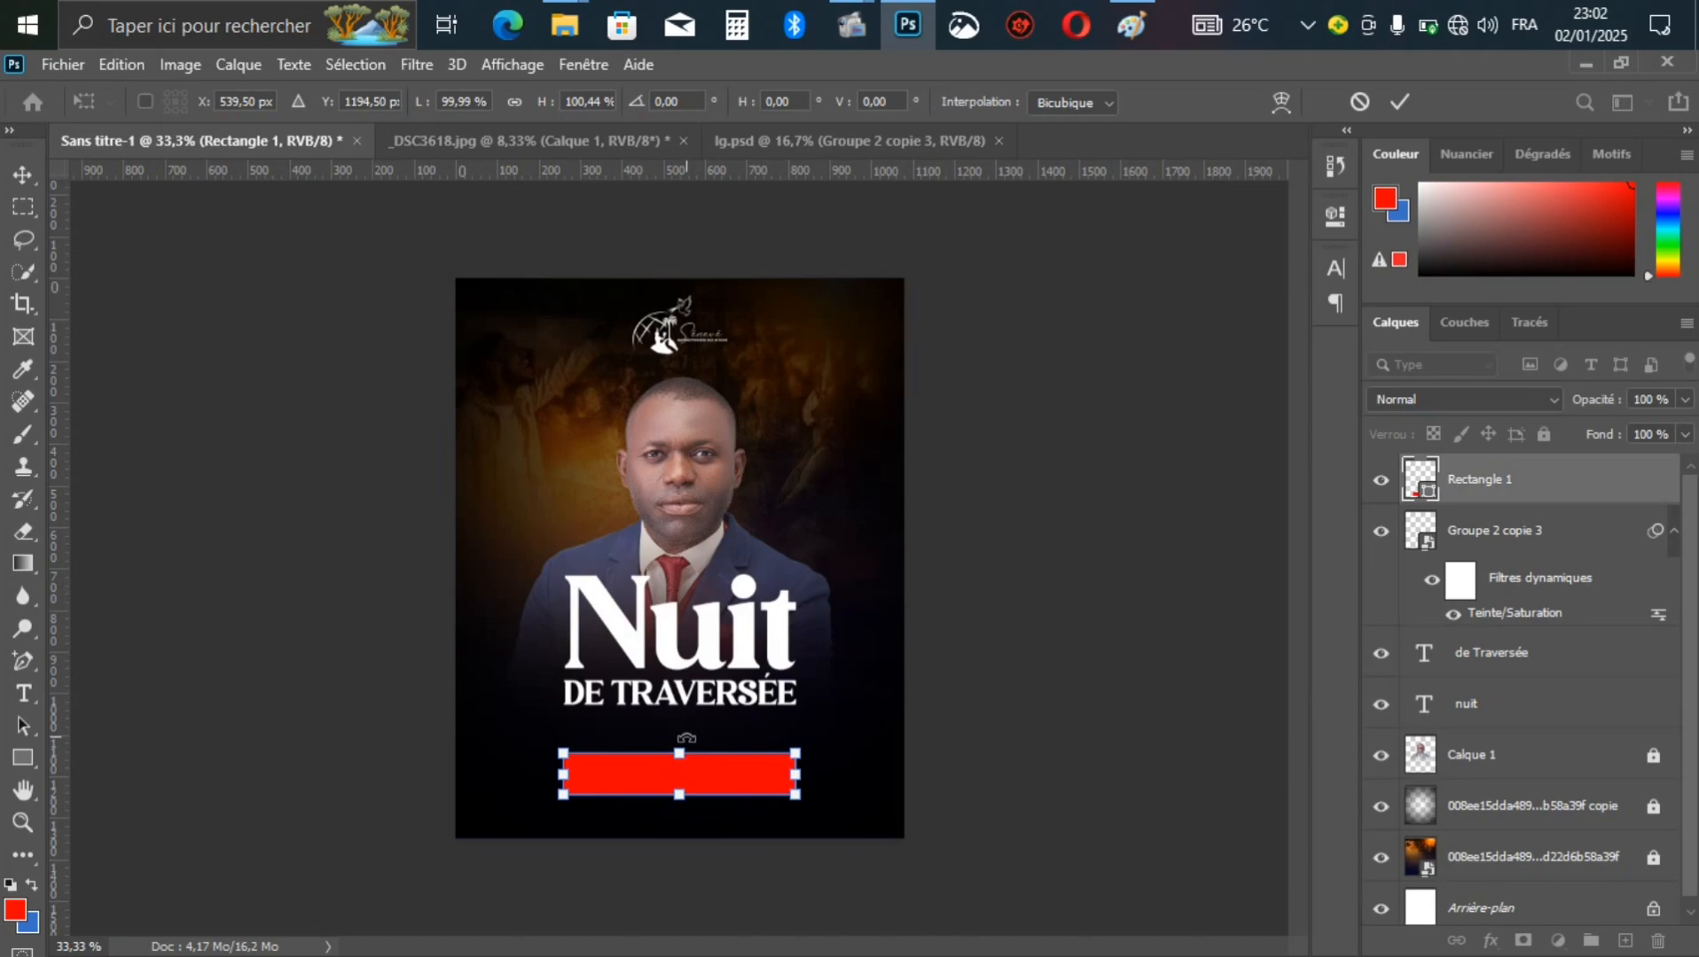
drag(676, 751, 677, 756)
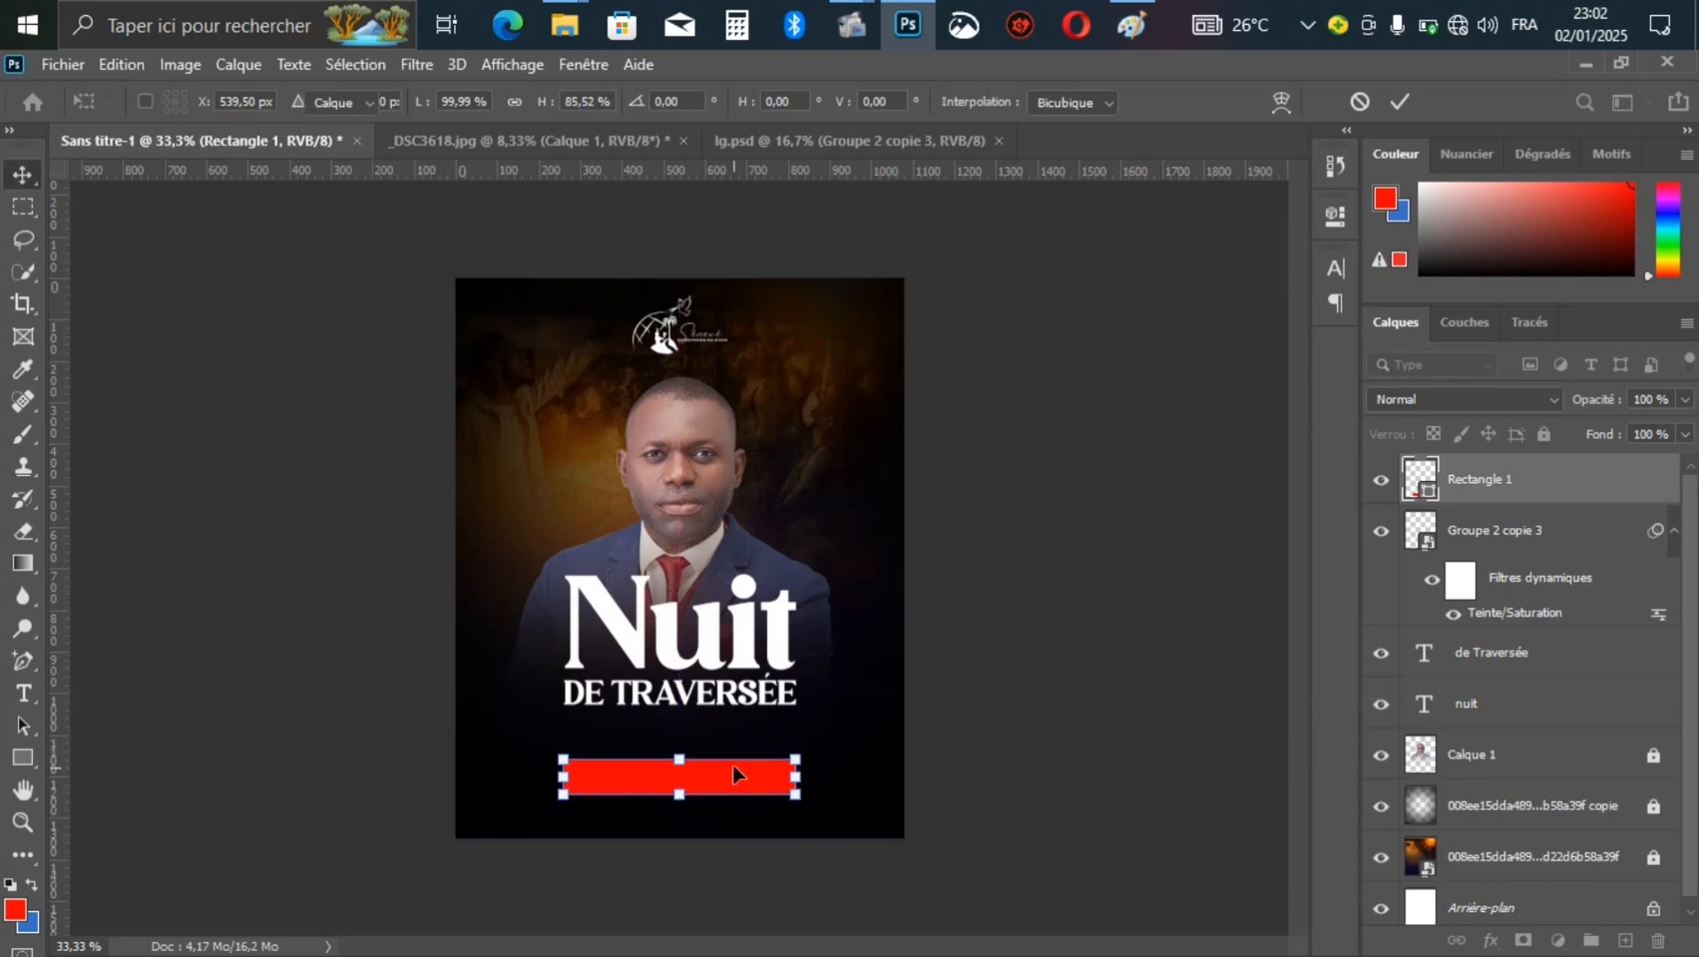
key(Return)
key(shift+Up)
key(shift+Up)
key(shift+Up)
key(shift+Up)
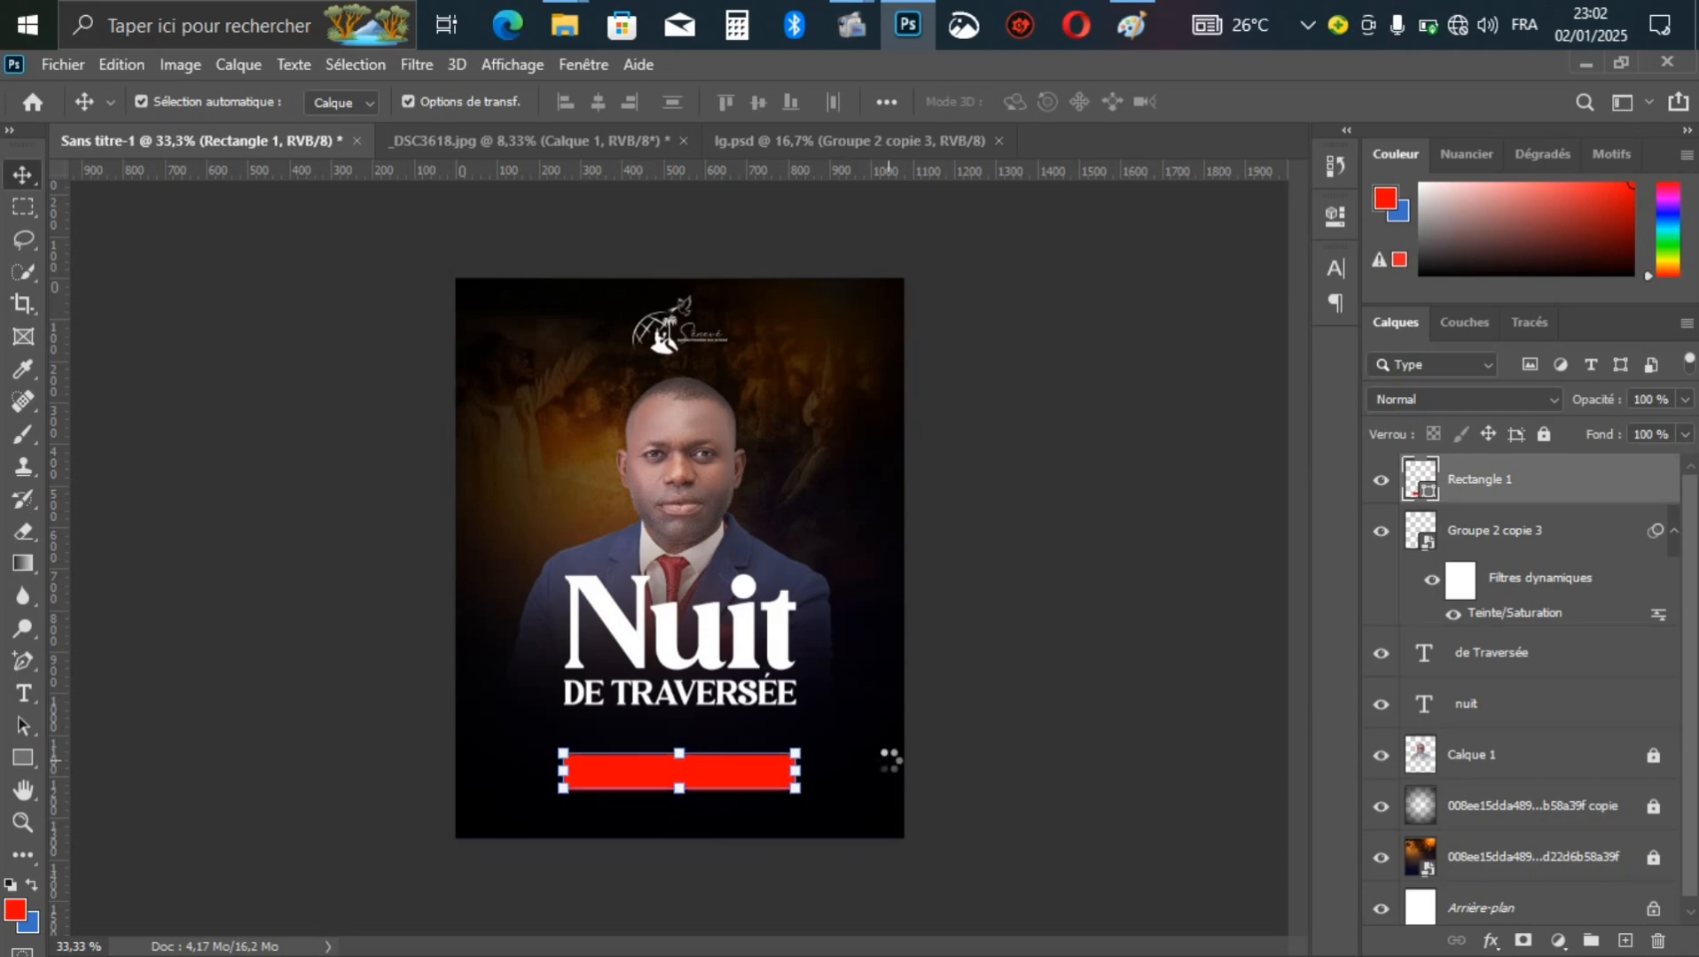
key(shift+Up)
key(shift+Up)
key(shift+Up)
key(shift+Up)
key(shift+Up)
key(shift+Up)
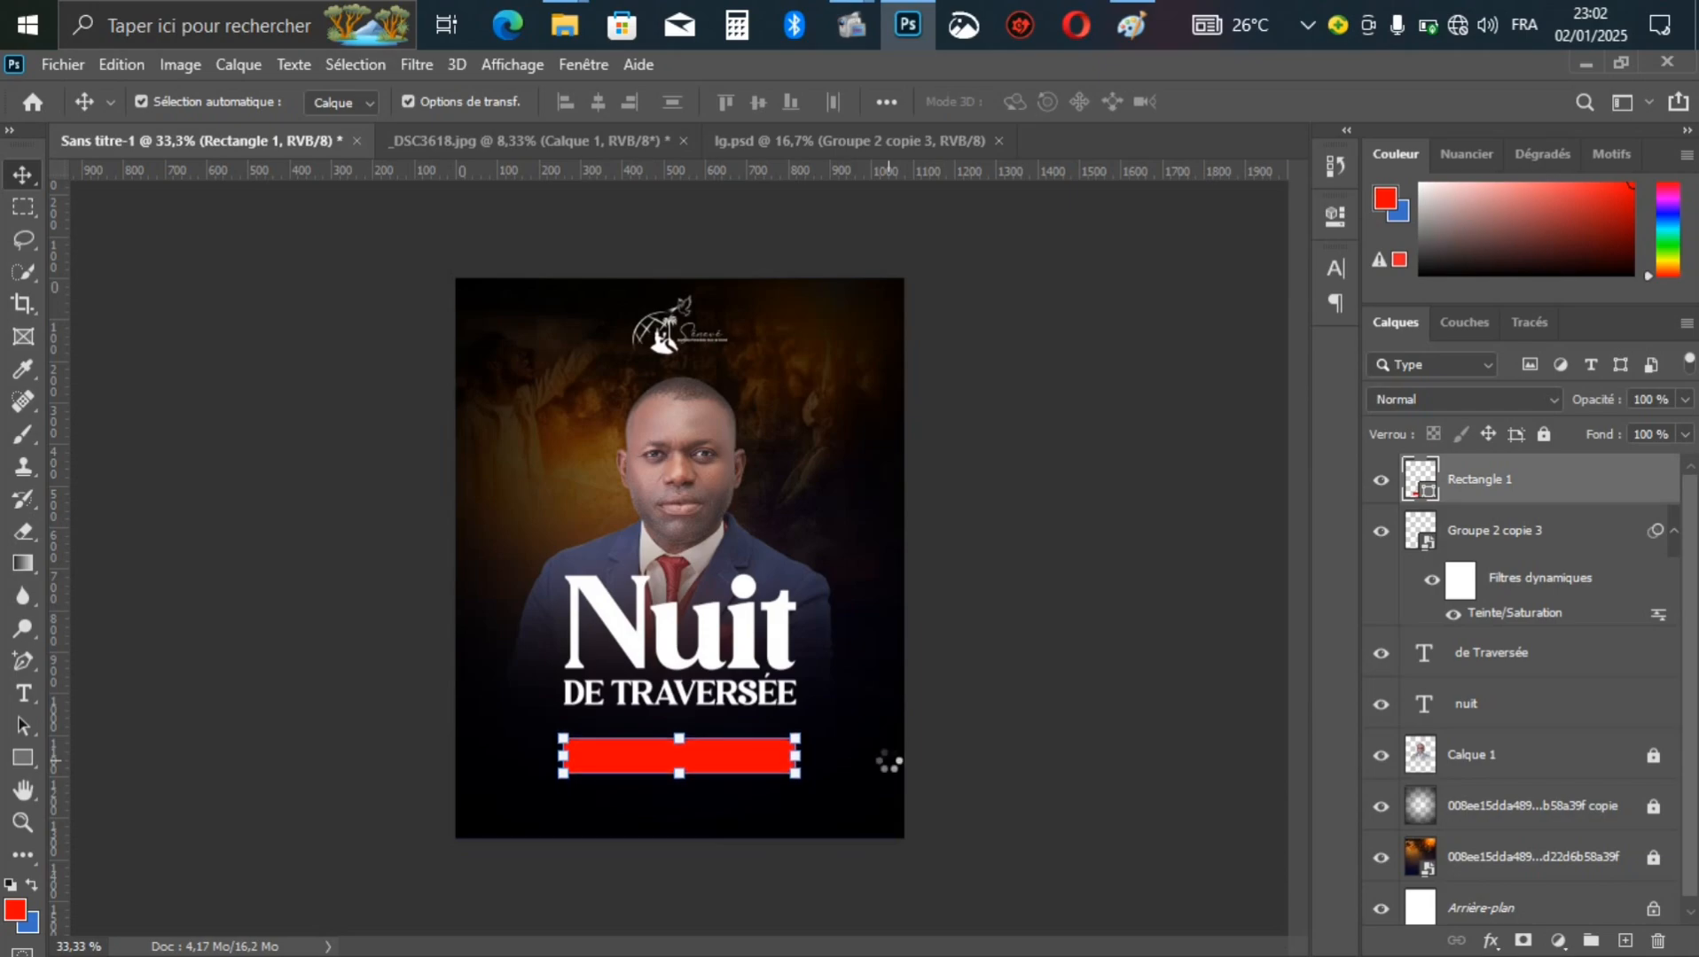
key(shift+Up)
key(shift+Up)
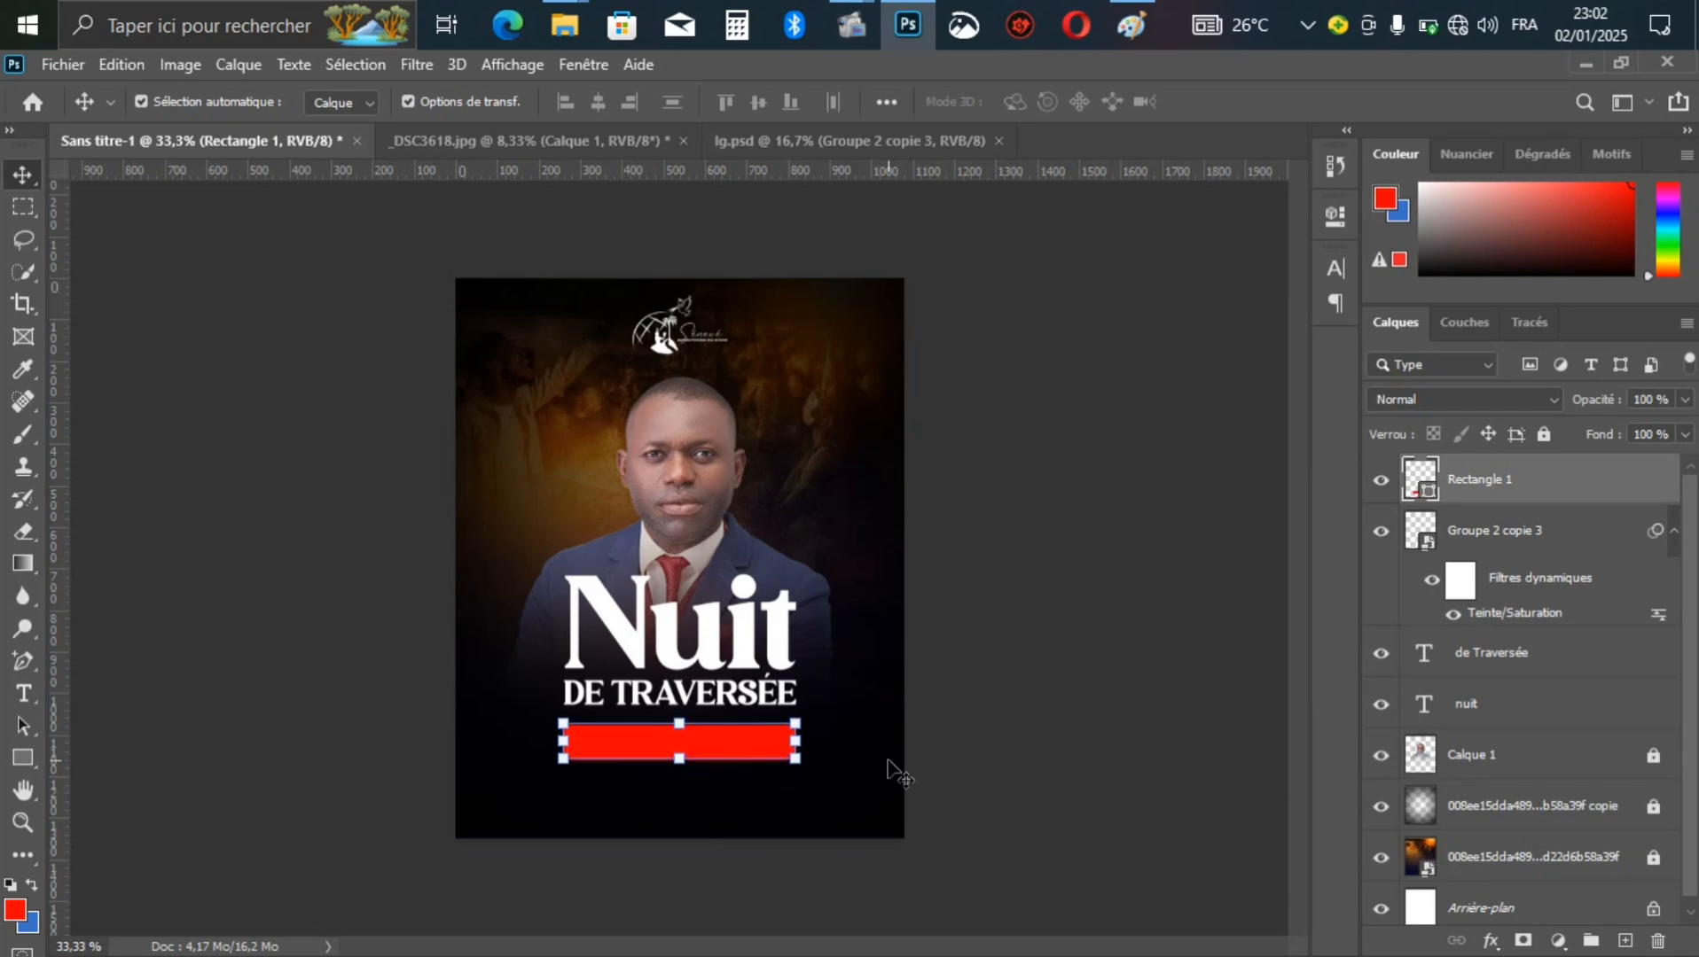
Step: Change the rectangle's fill colour to orange ff9c00
double_click(1431, 497)
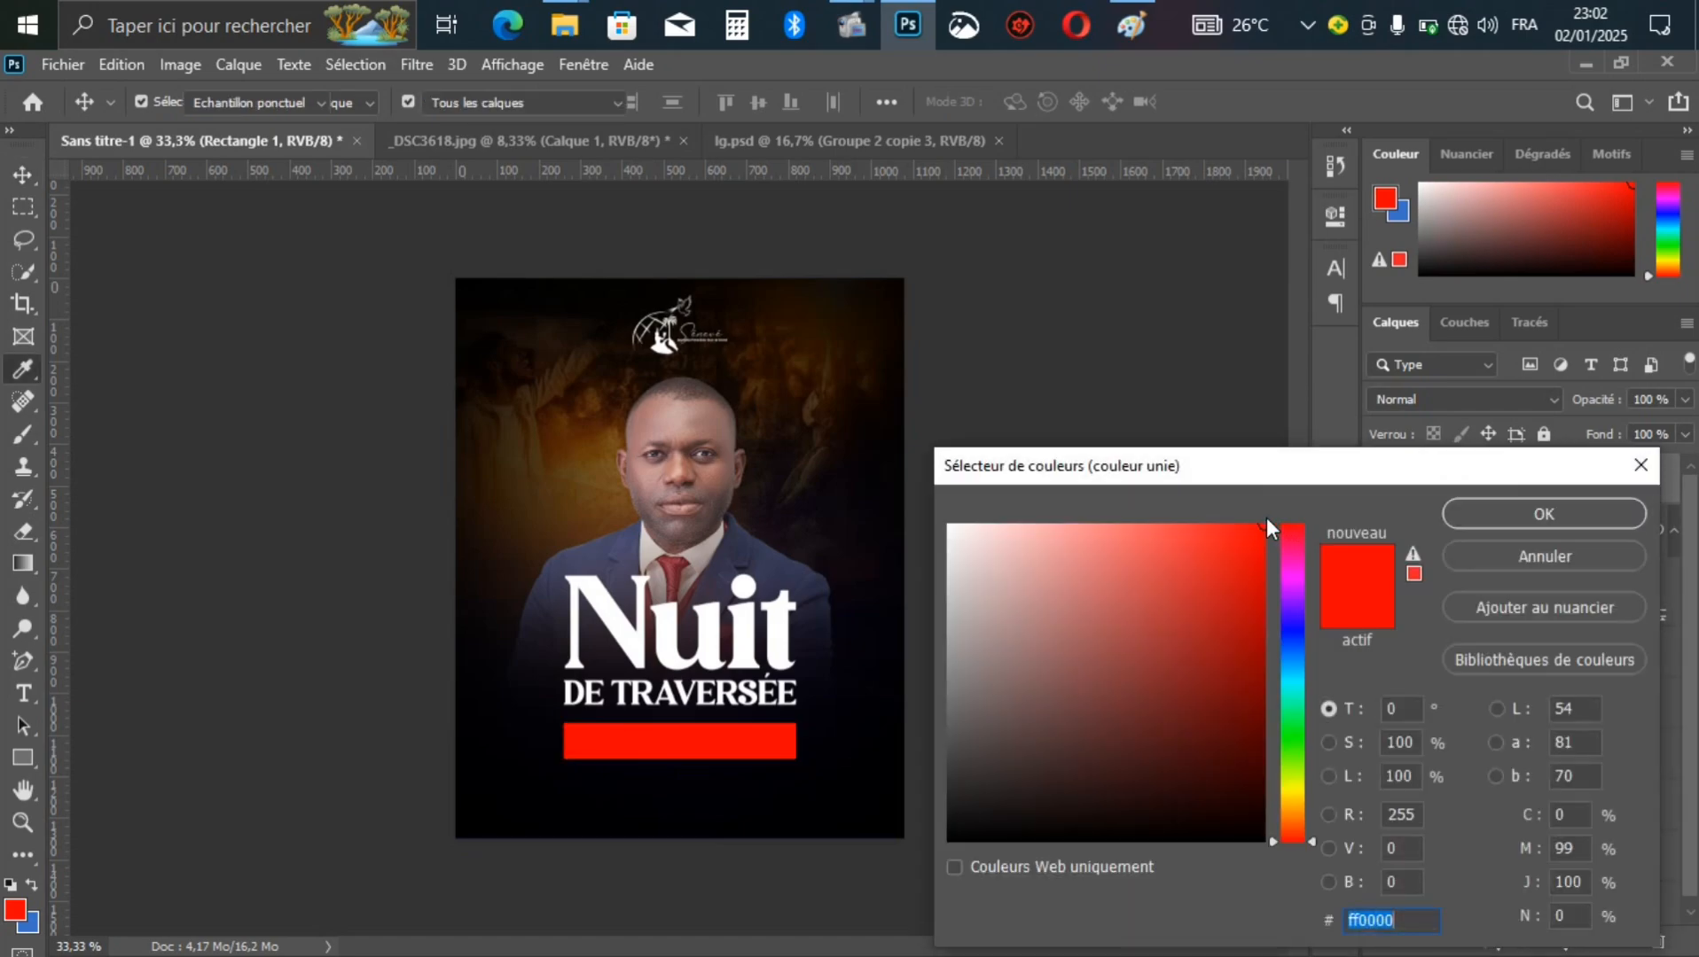
click(1291, 809)
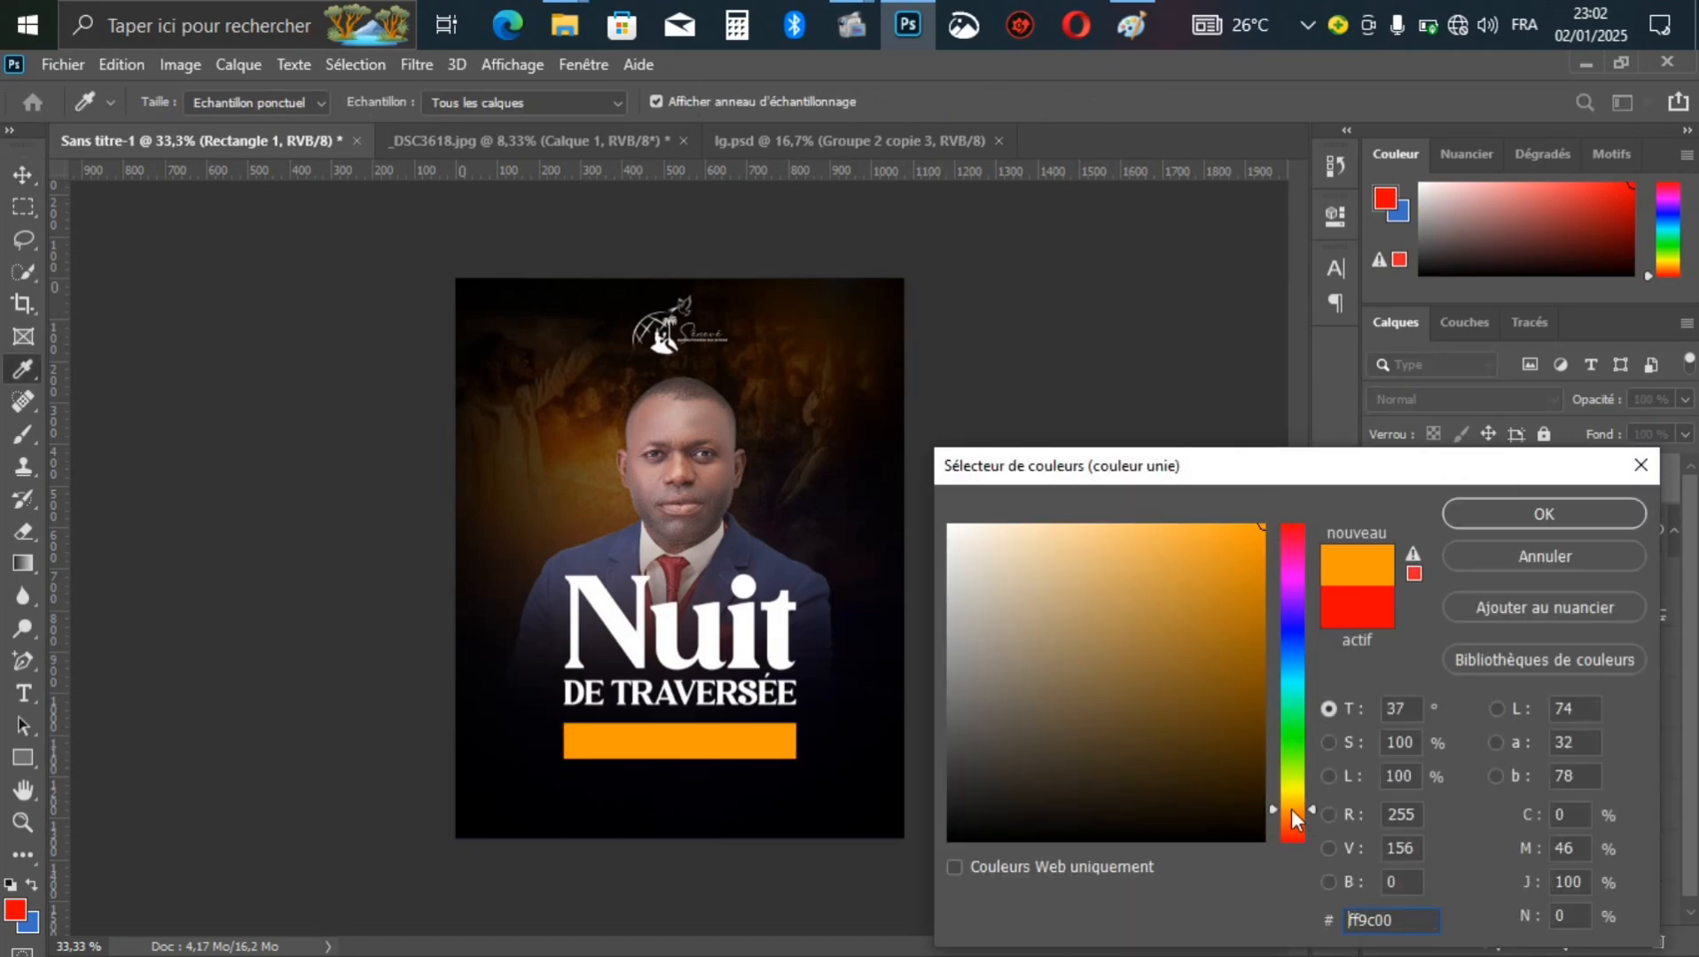
click(1507, 512)
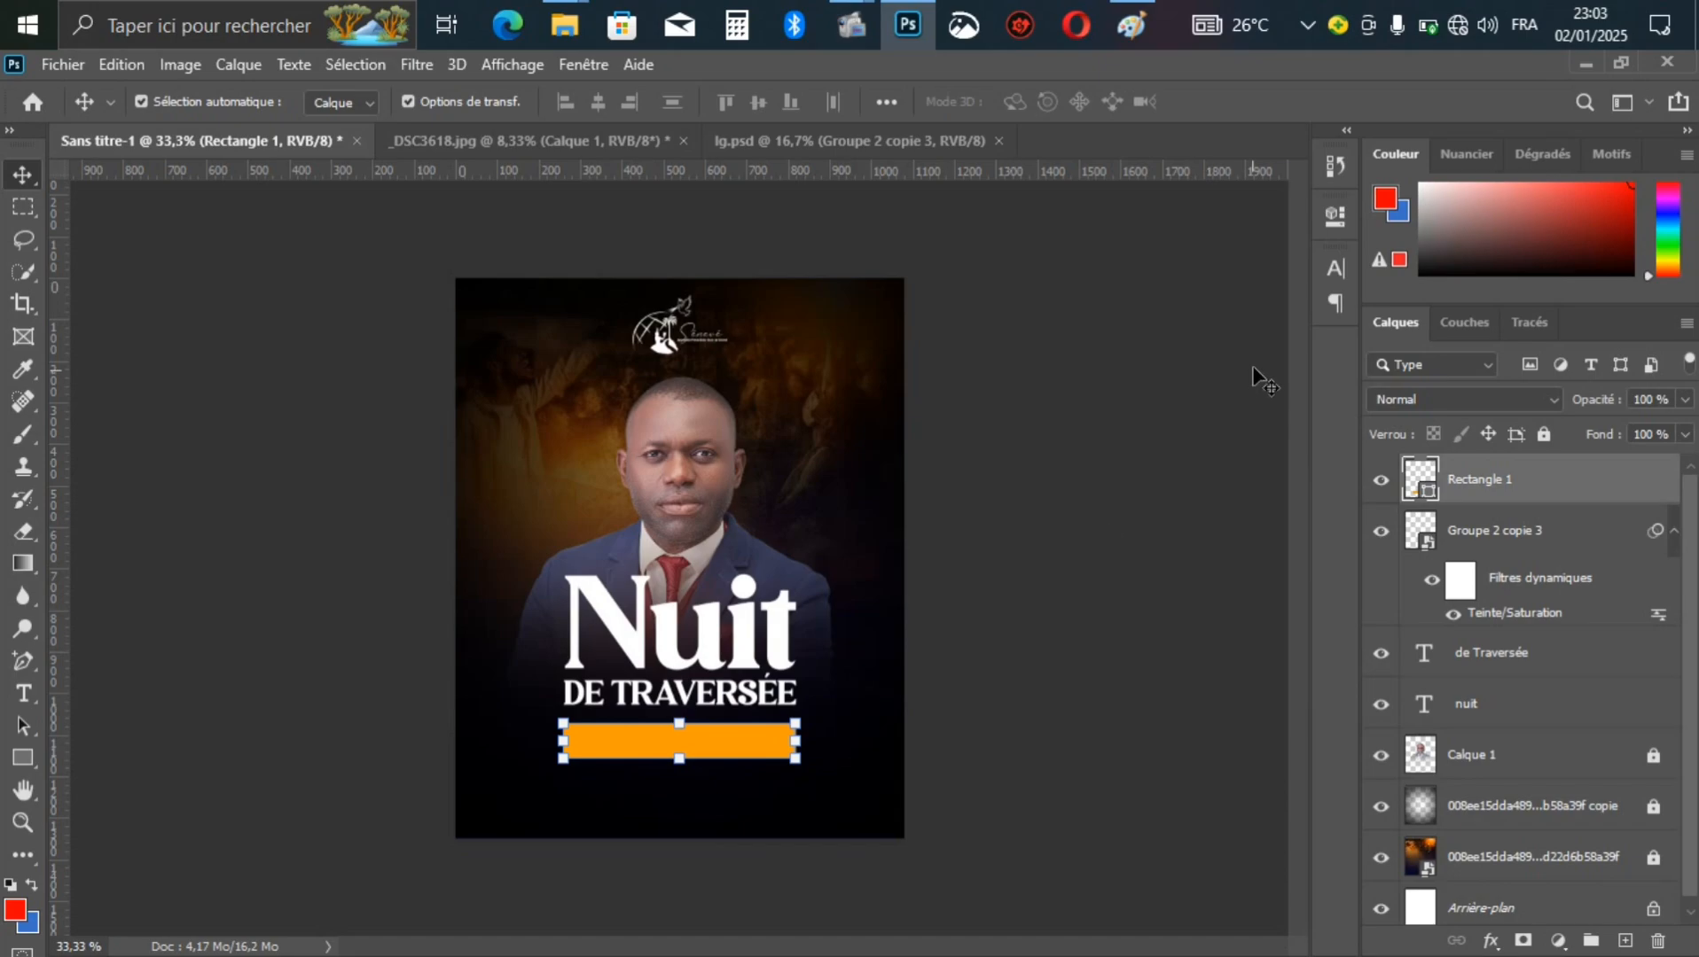
Step: Round all four corners of the orange rectangle to about 30 px and deselect it
click(1334, 218)
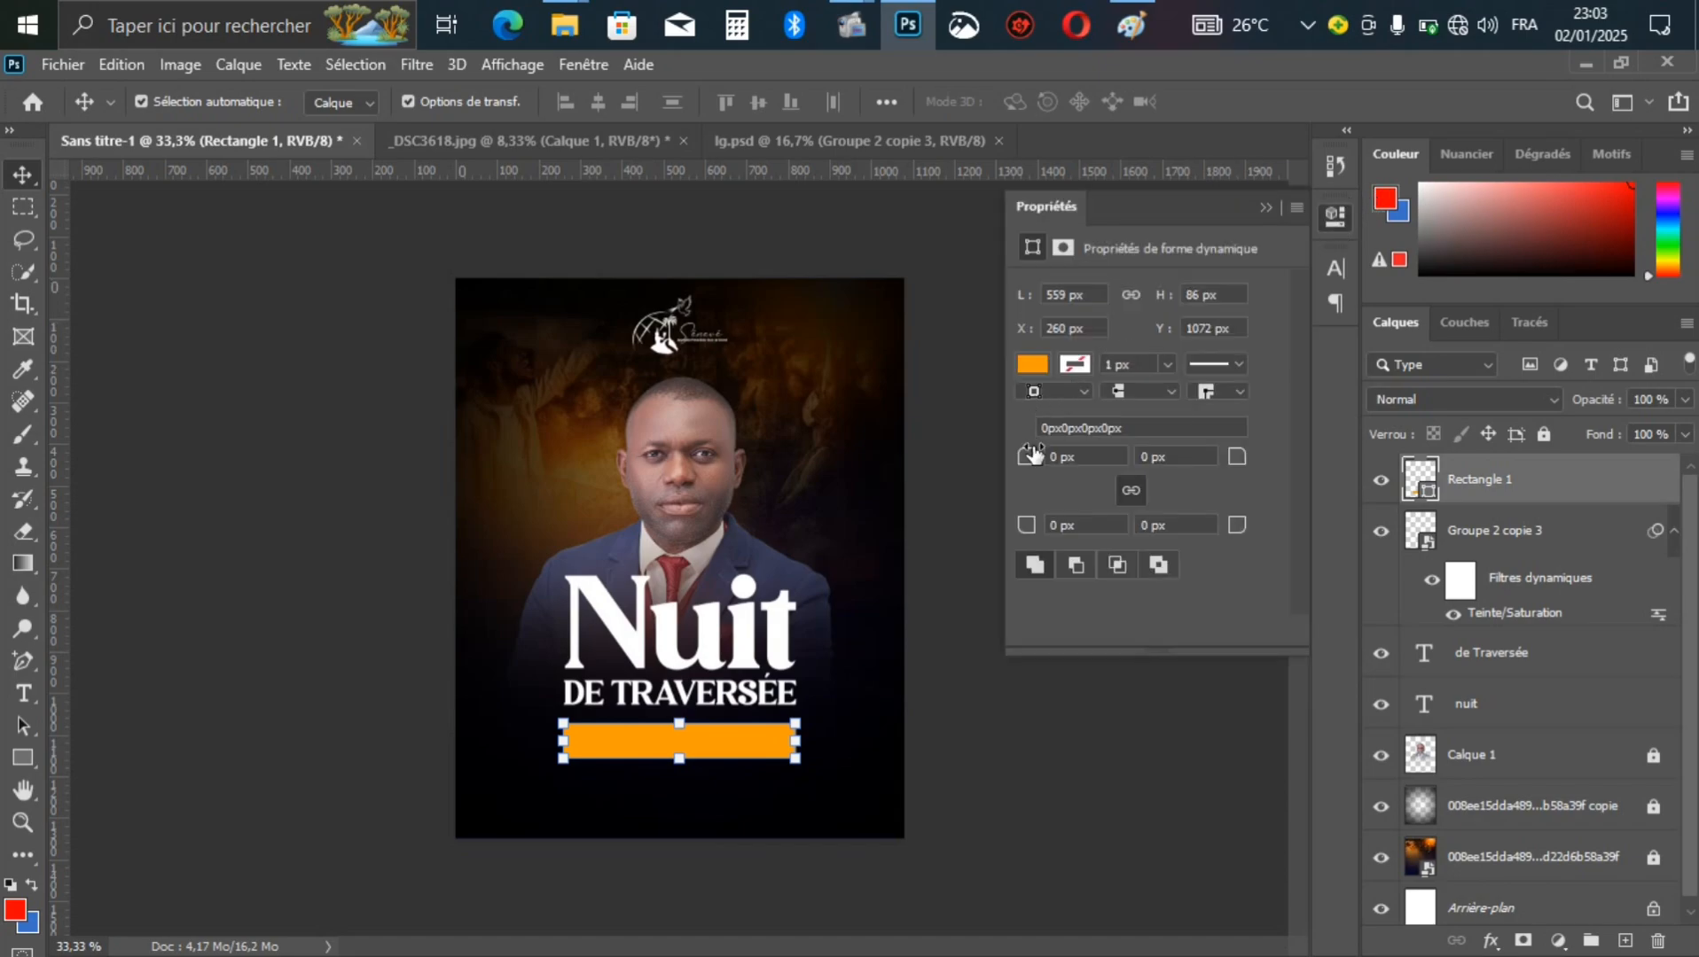
drag(1033, 455, 1062, 477)
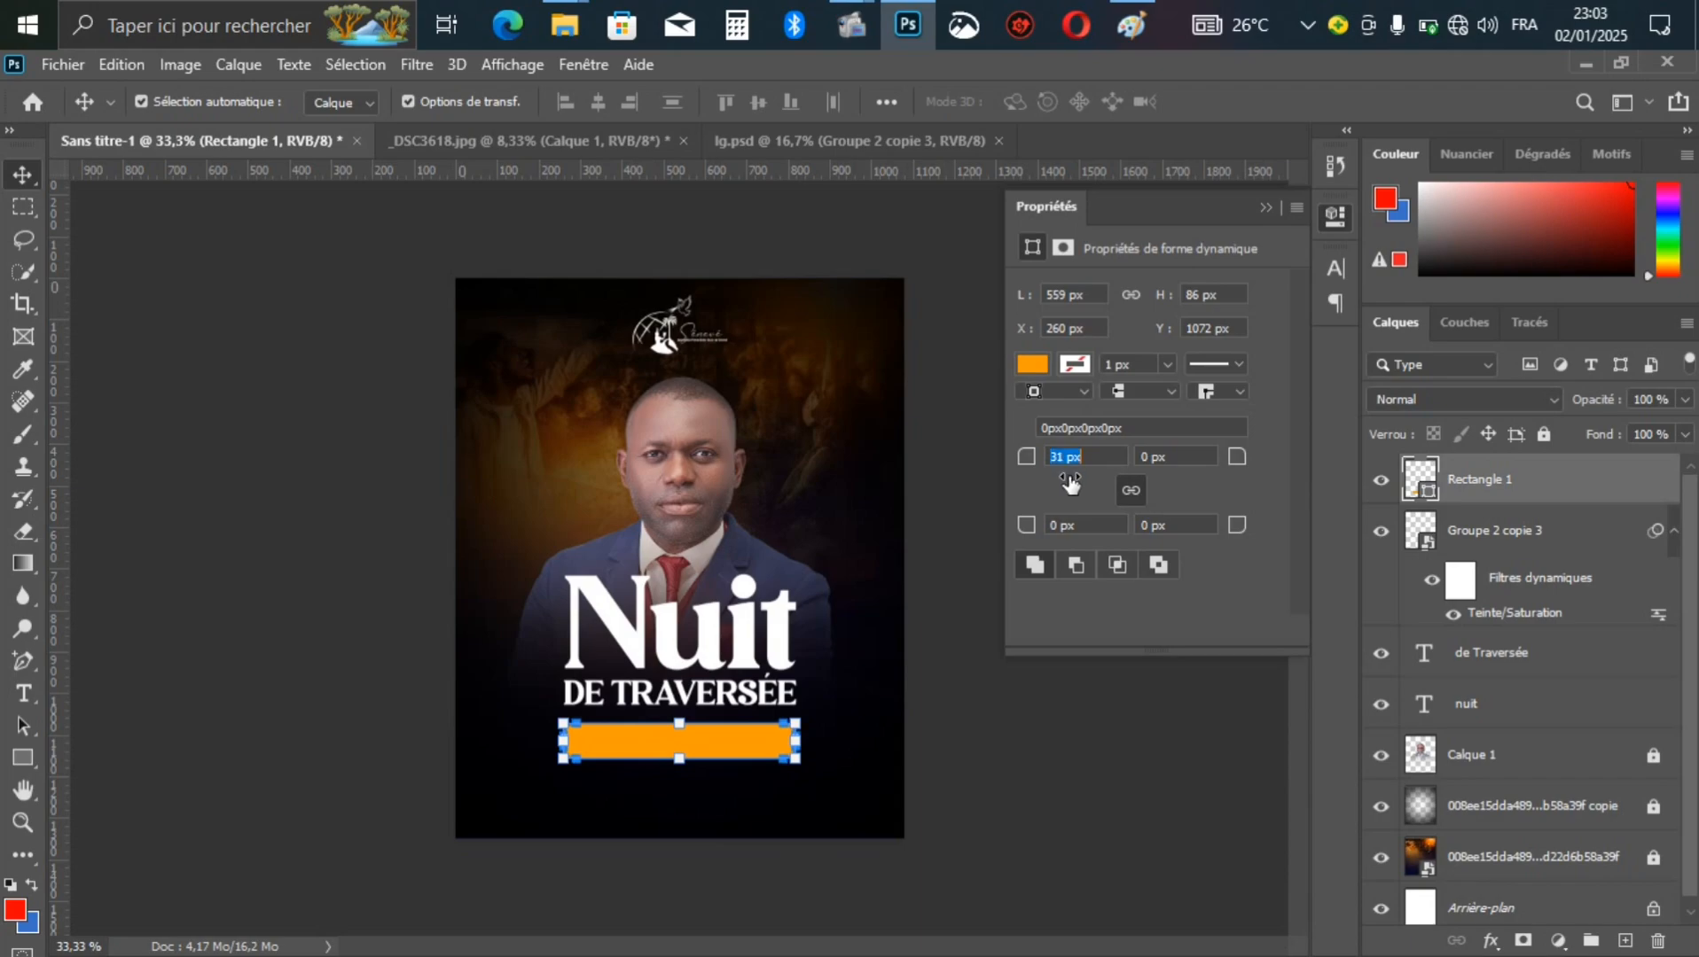
click(924, 807)
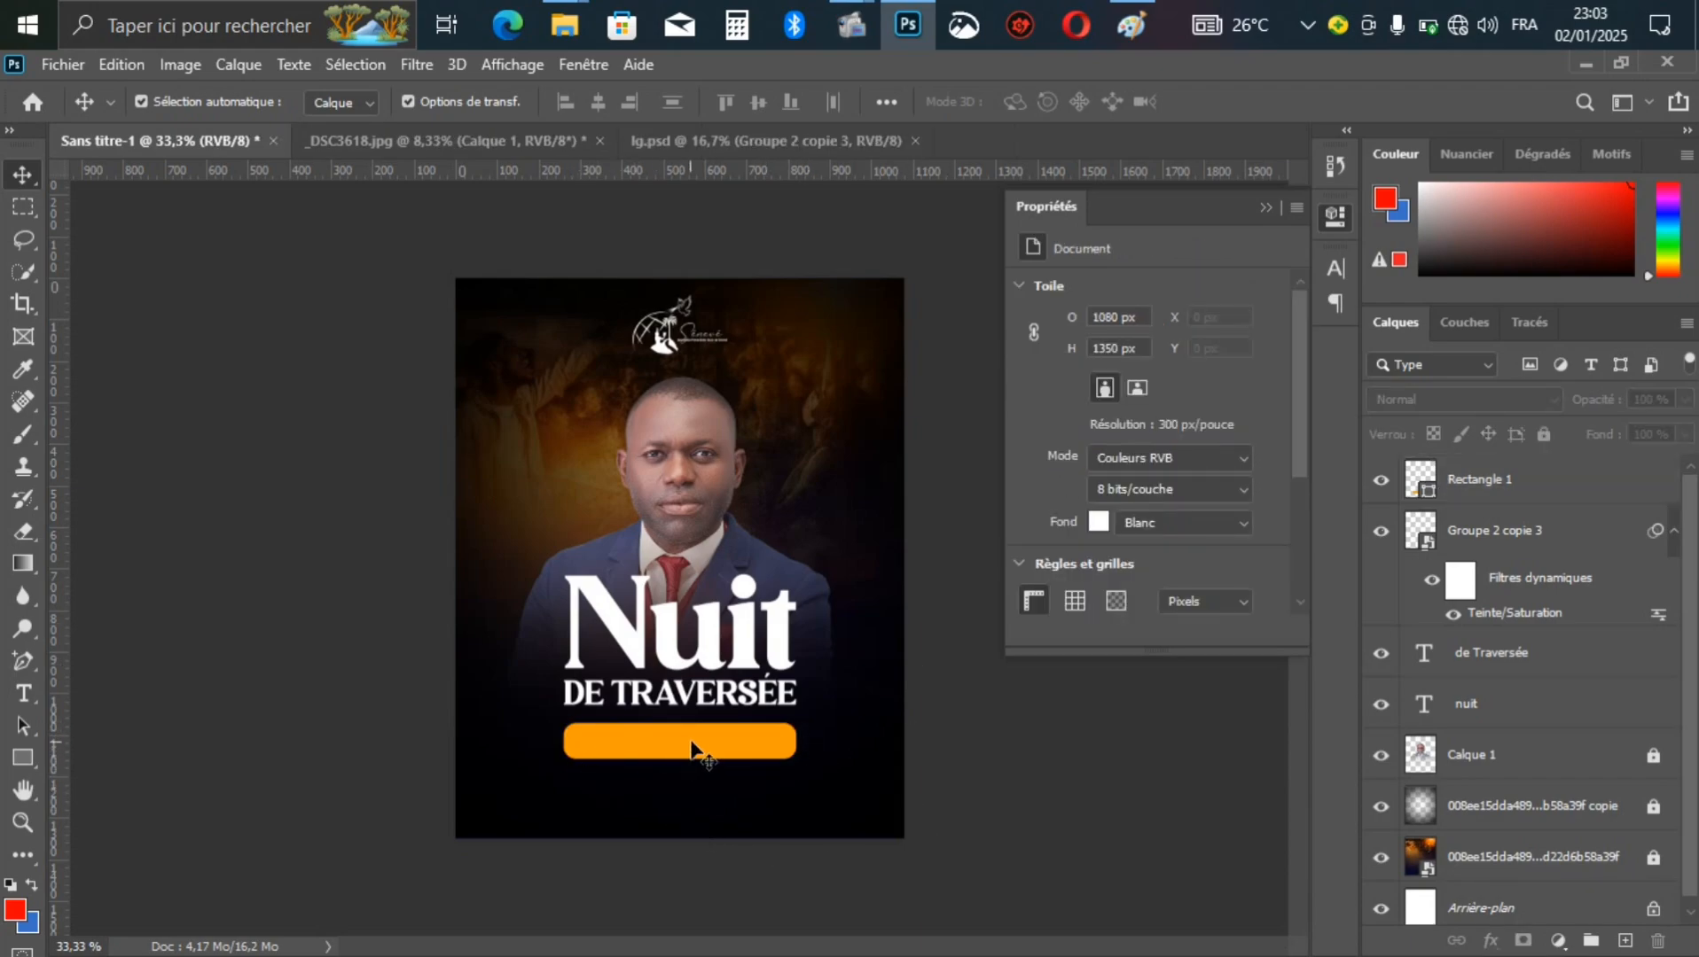
Step: Duplicate the orange rounded bar and set the copy's fill colour to red ff0000
key(ctrl)
key(ctrl+0)
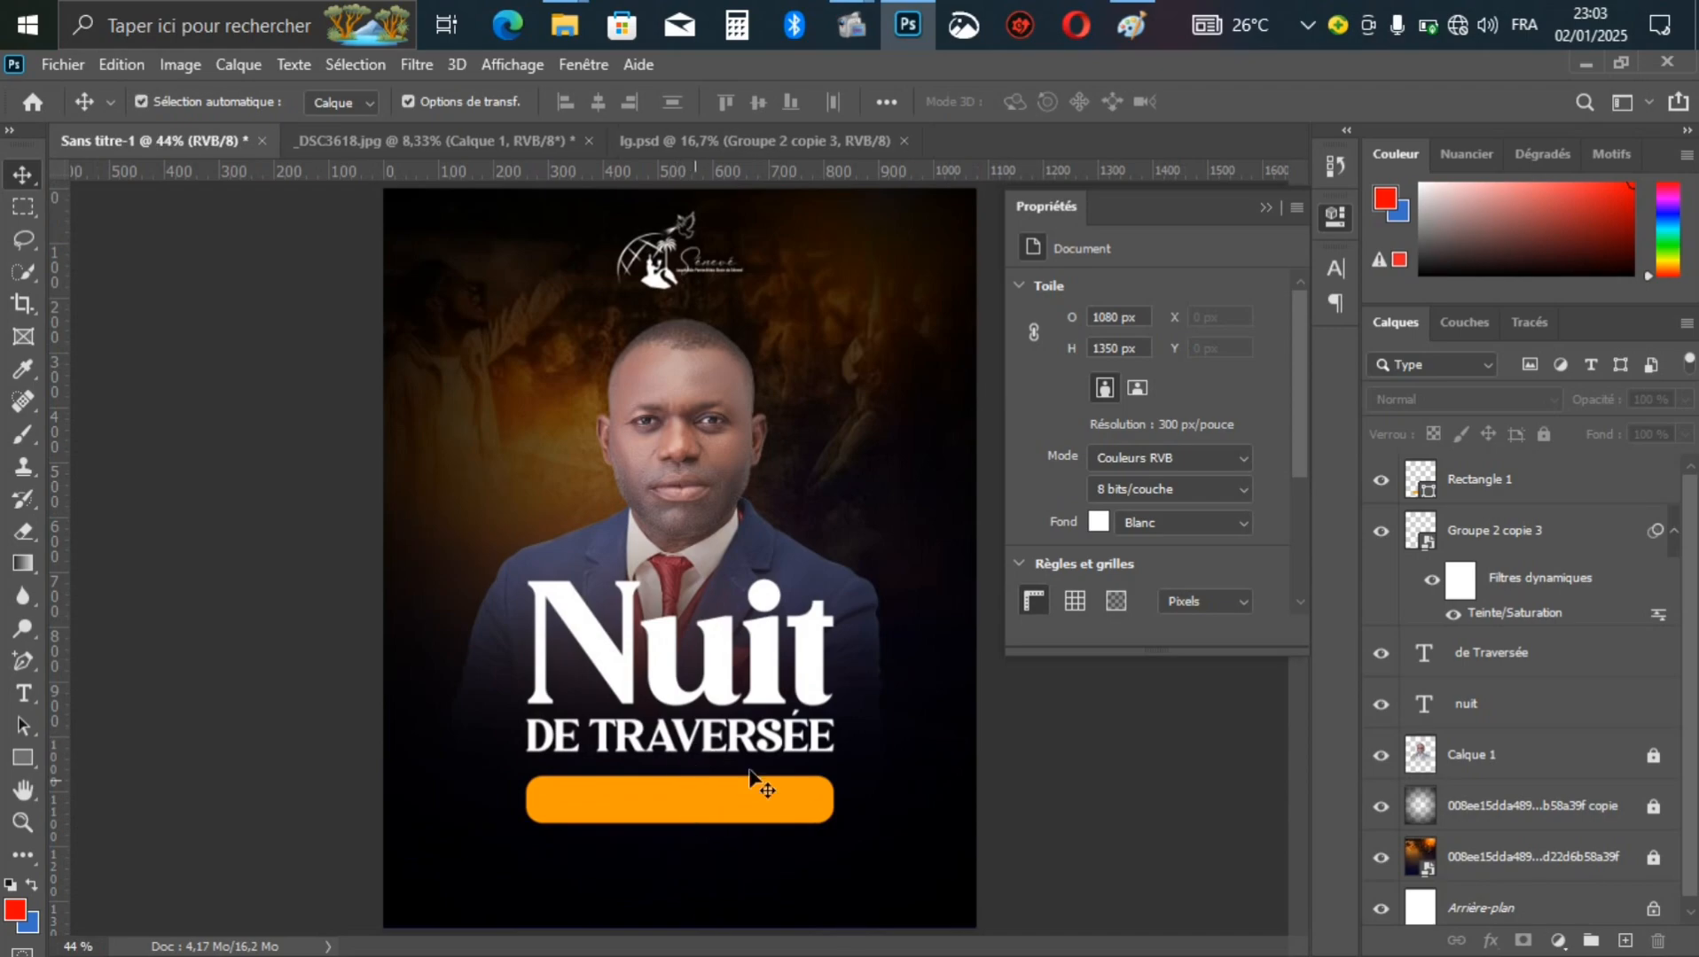
click(743, 806)
key(ctrl+j)
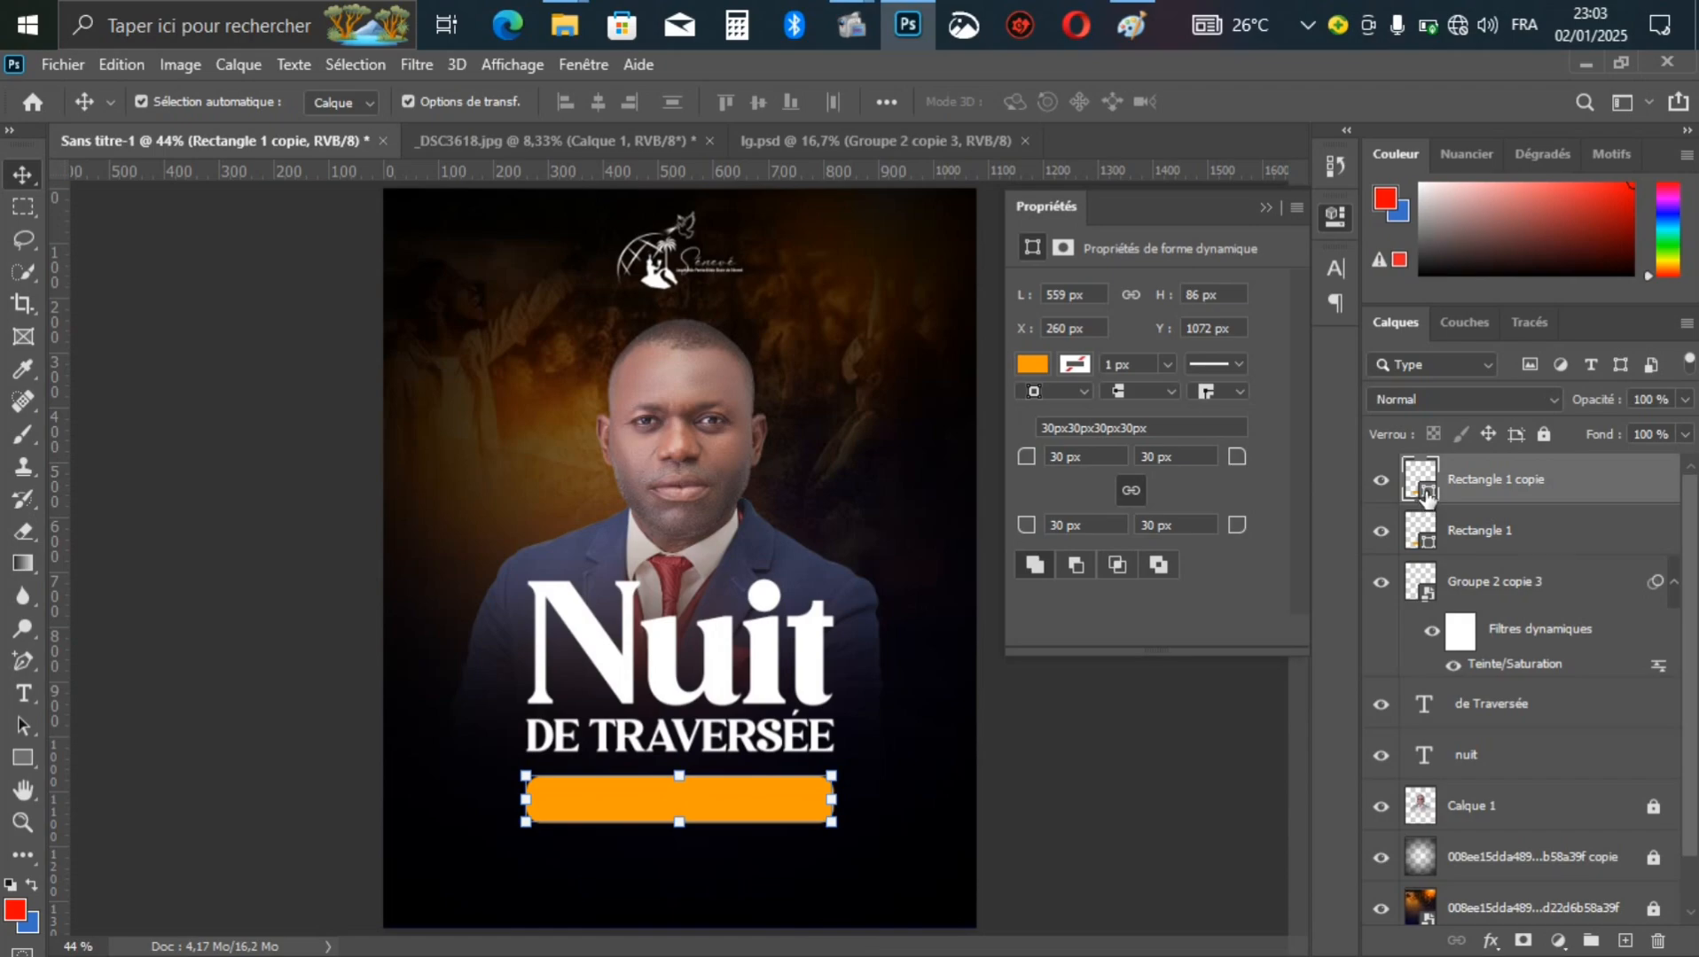
double_click(1417, 501)
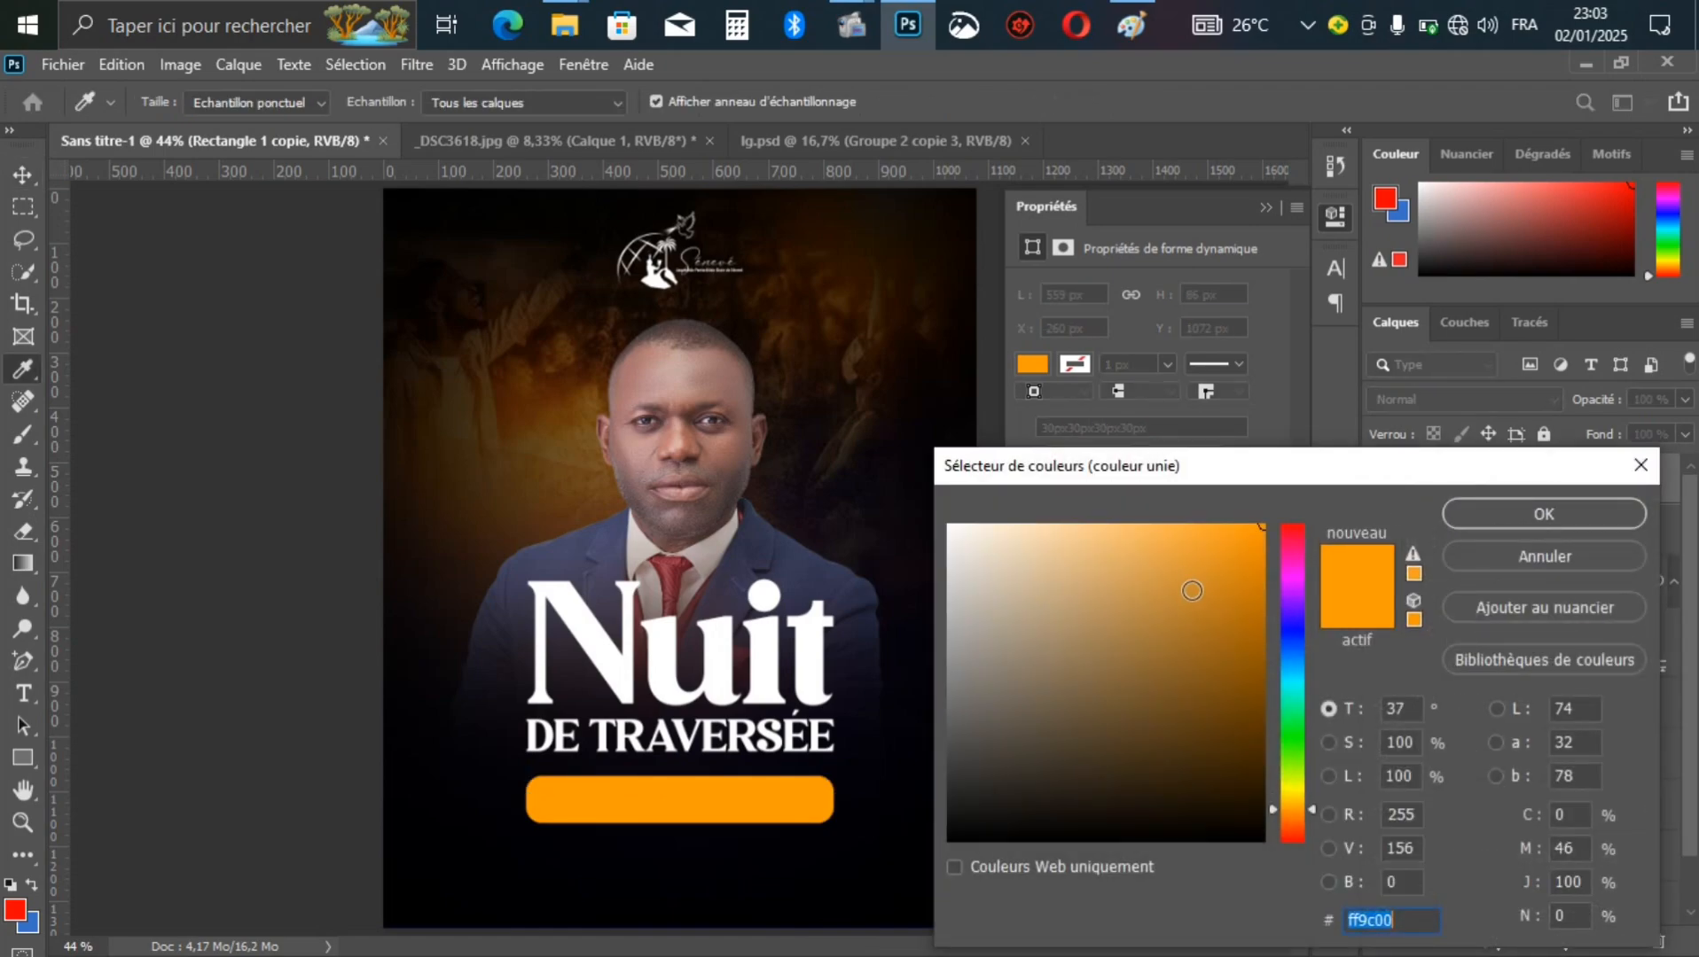
click(1282, 526)
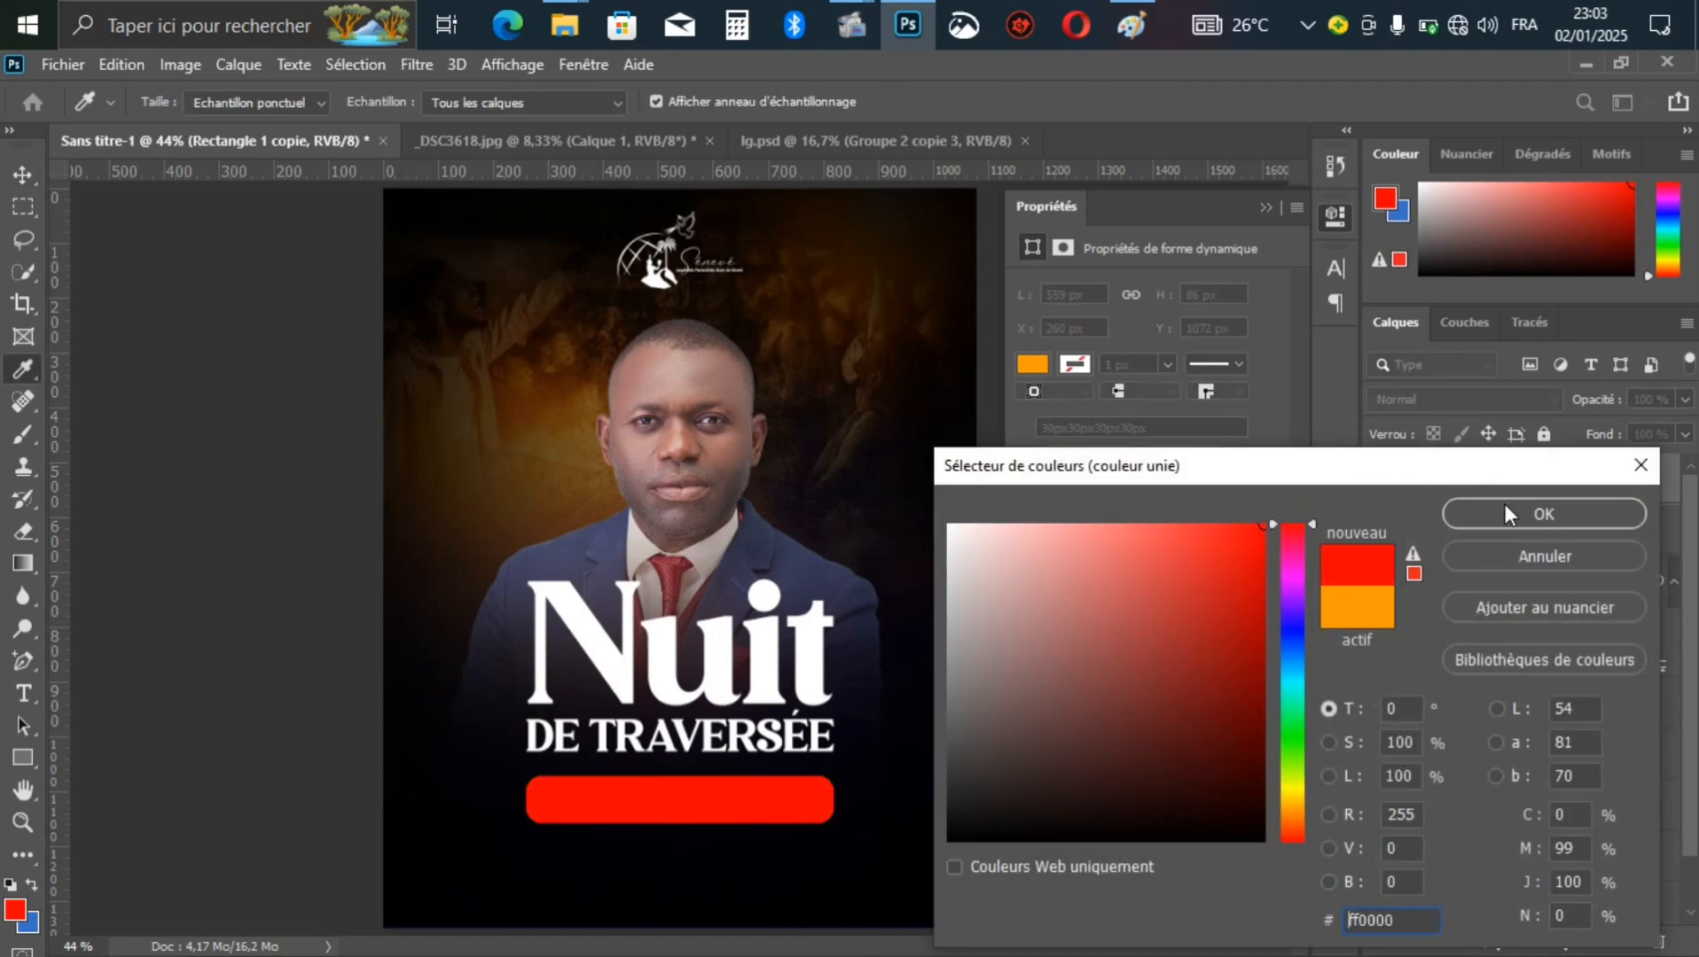
click(1527, 505)
Step: Narrow the red copy to about 166 px so it covers only the left end of the orange bar
key(ctrl+t)
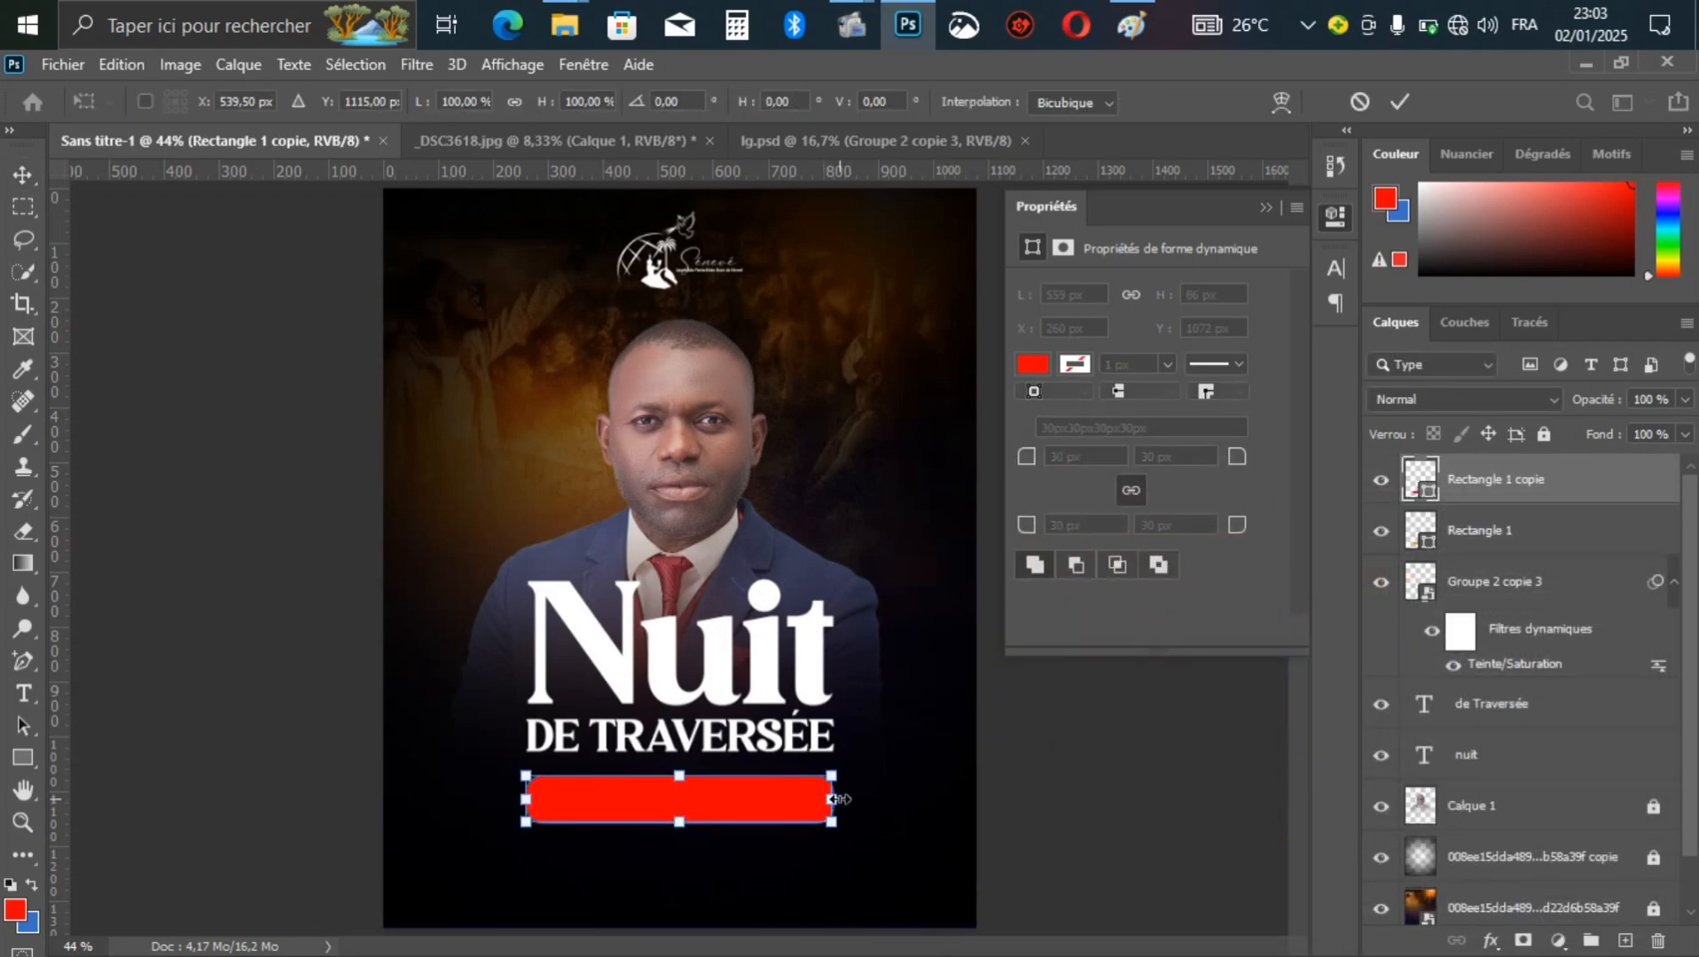
drag(836, 798, 624, 815)
key(Return)
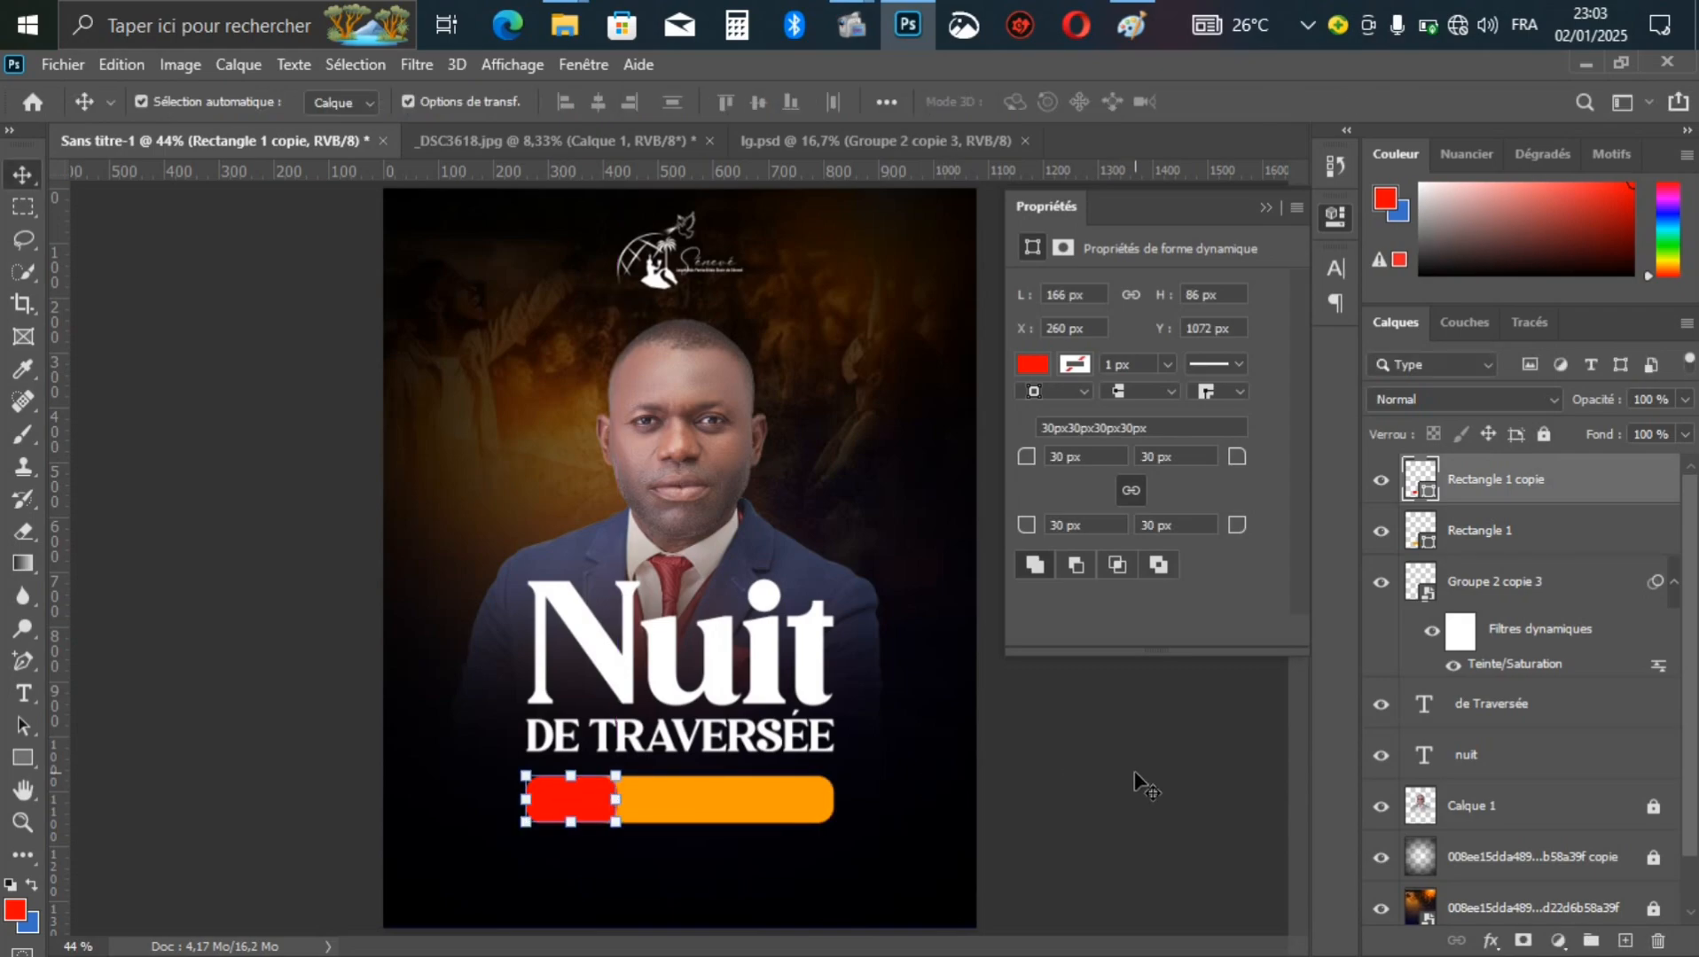
click(1135, 771)
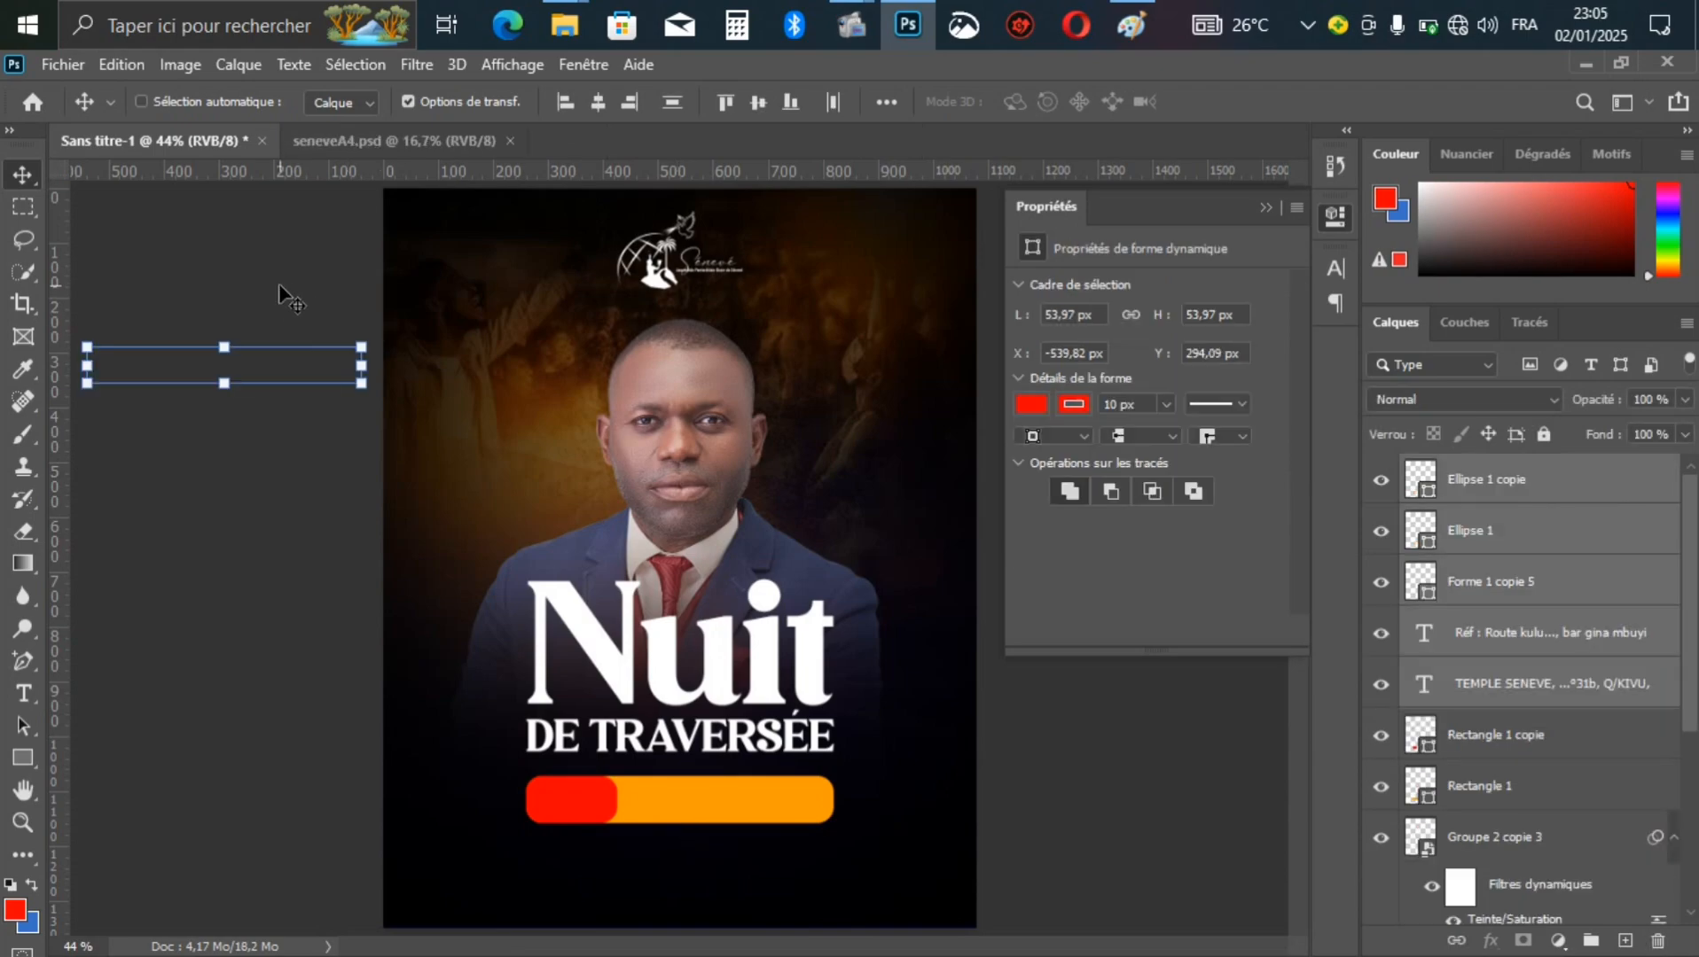
Step: Move the church address block with its red circle onto the poster, centred beneath the orange bar
drag(285, 291, 731, 798)
key(ctrl)
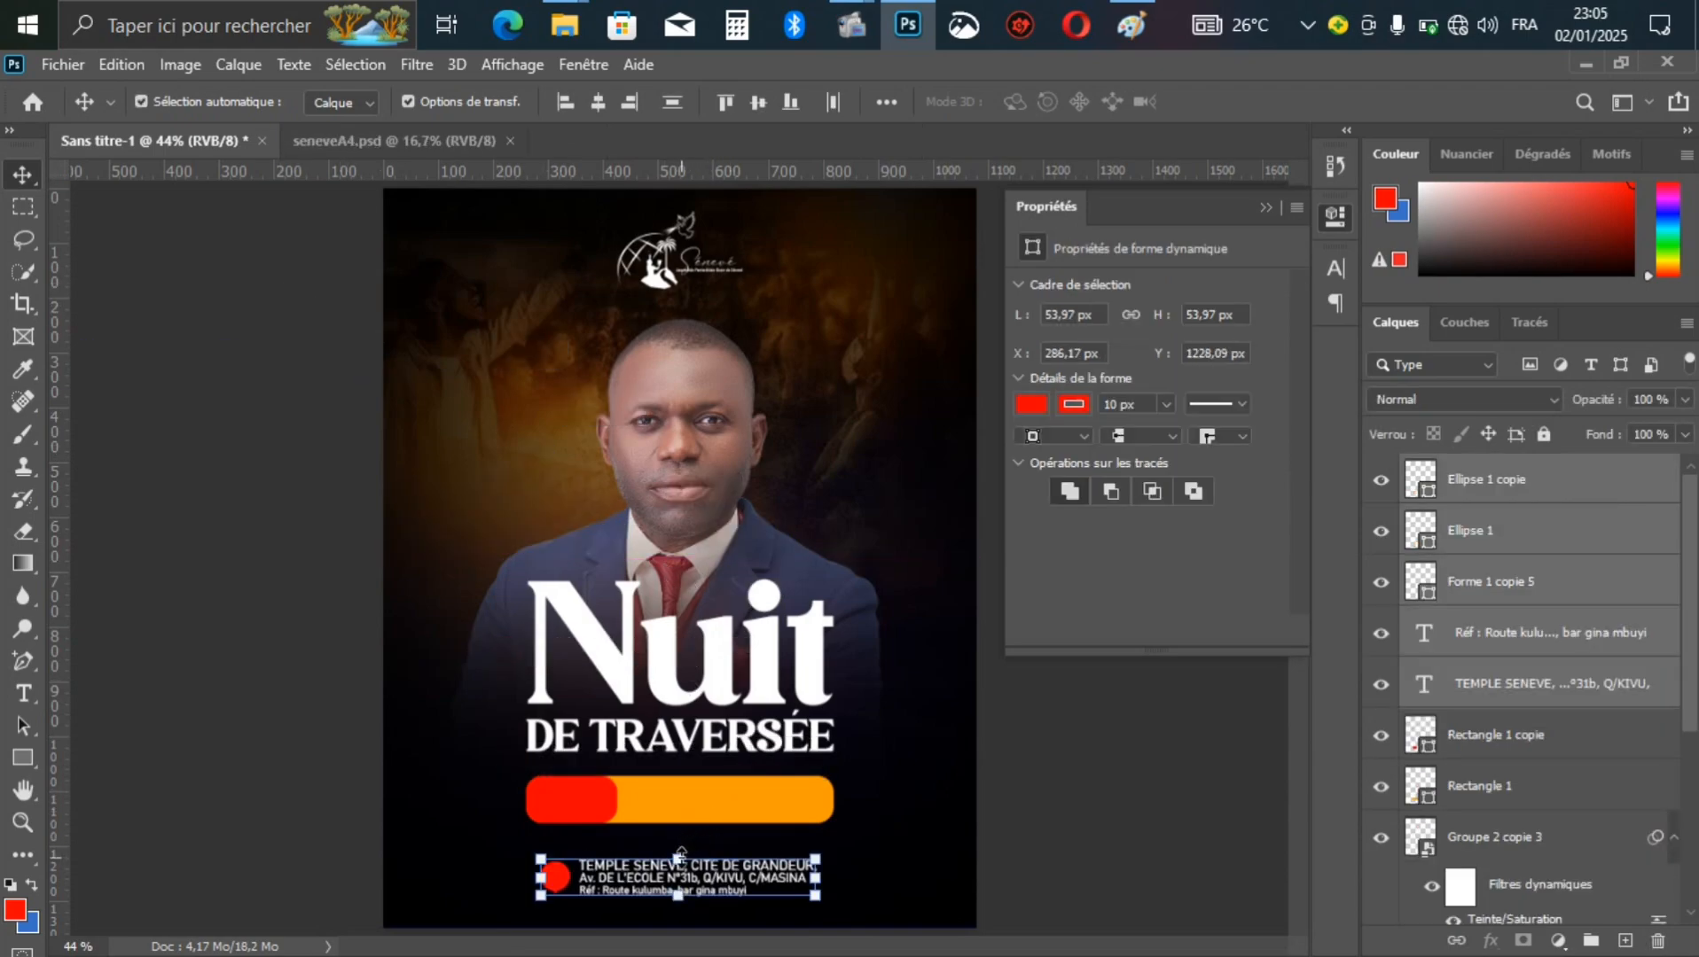
key(ctrl+t)
drag(725, 893, 719, 892)
key(Return)
key(Return)
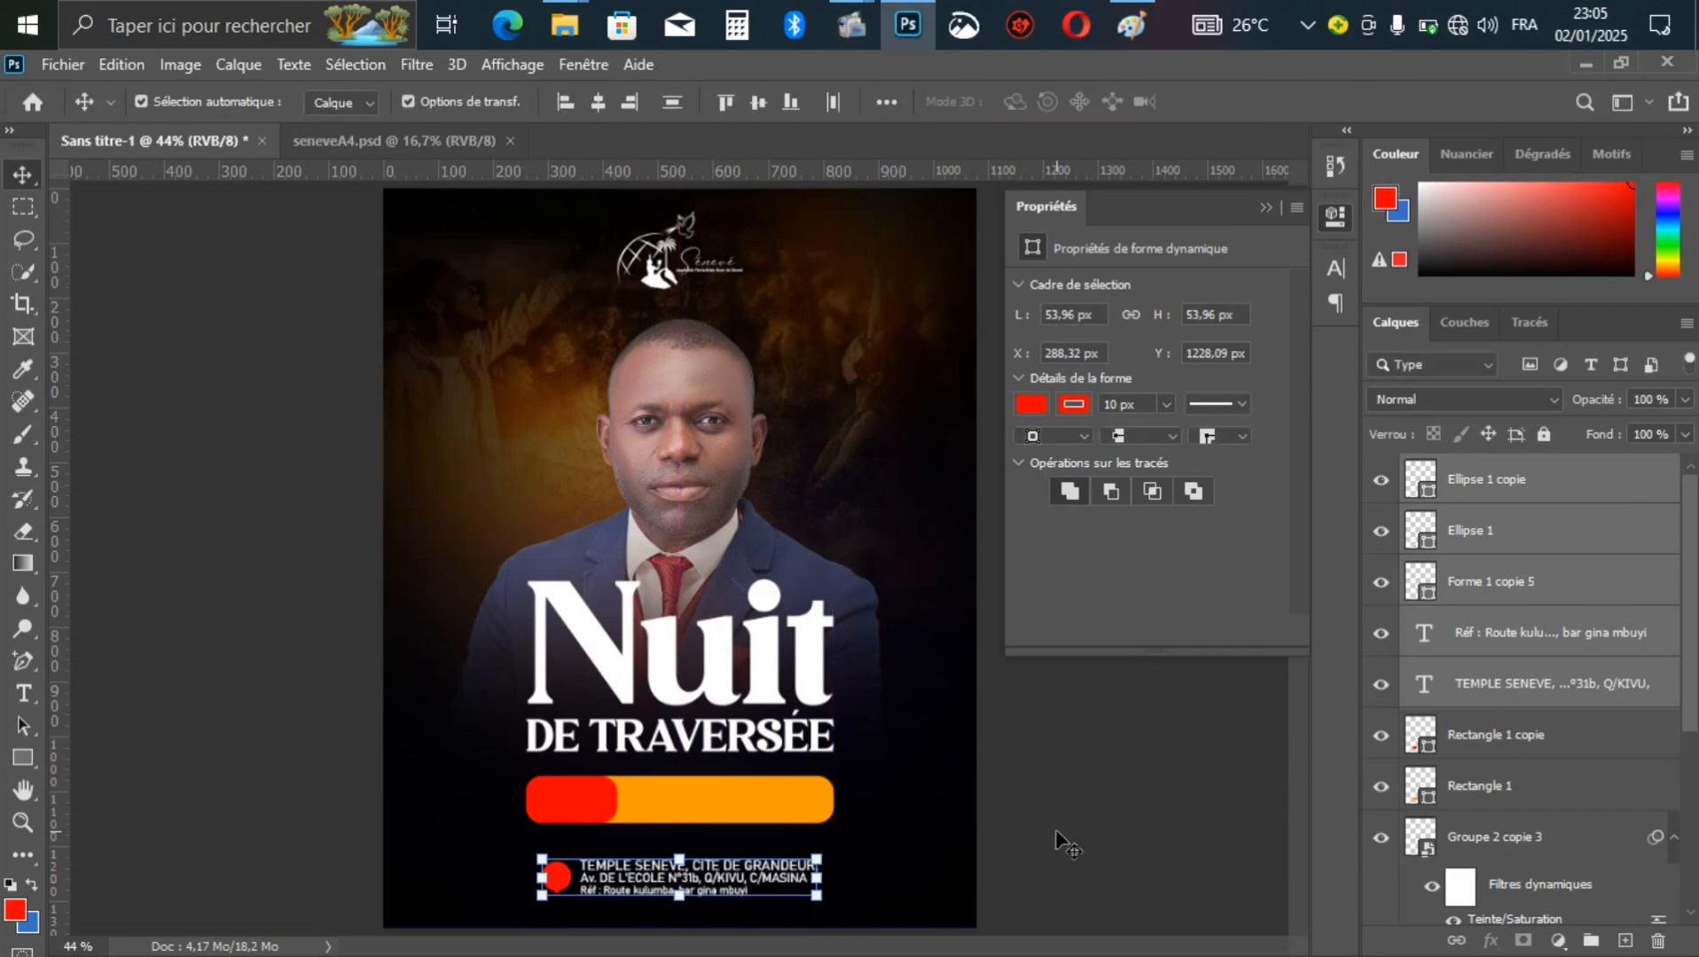
Step: Nudge the address block up about 21 px closer to the orange bar and hide its transform box
key(Up)
key(Up)
key(Up)
key(Up)
key(Up)
key(Up)
key(Up)
key(Up)
key(Up)
key(Up)
key(Up)
key(Up)
key(Up)
key(Up)
key(Up)
key(Up)
key(Up)
key(Up)
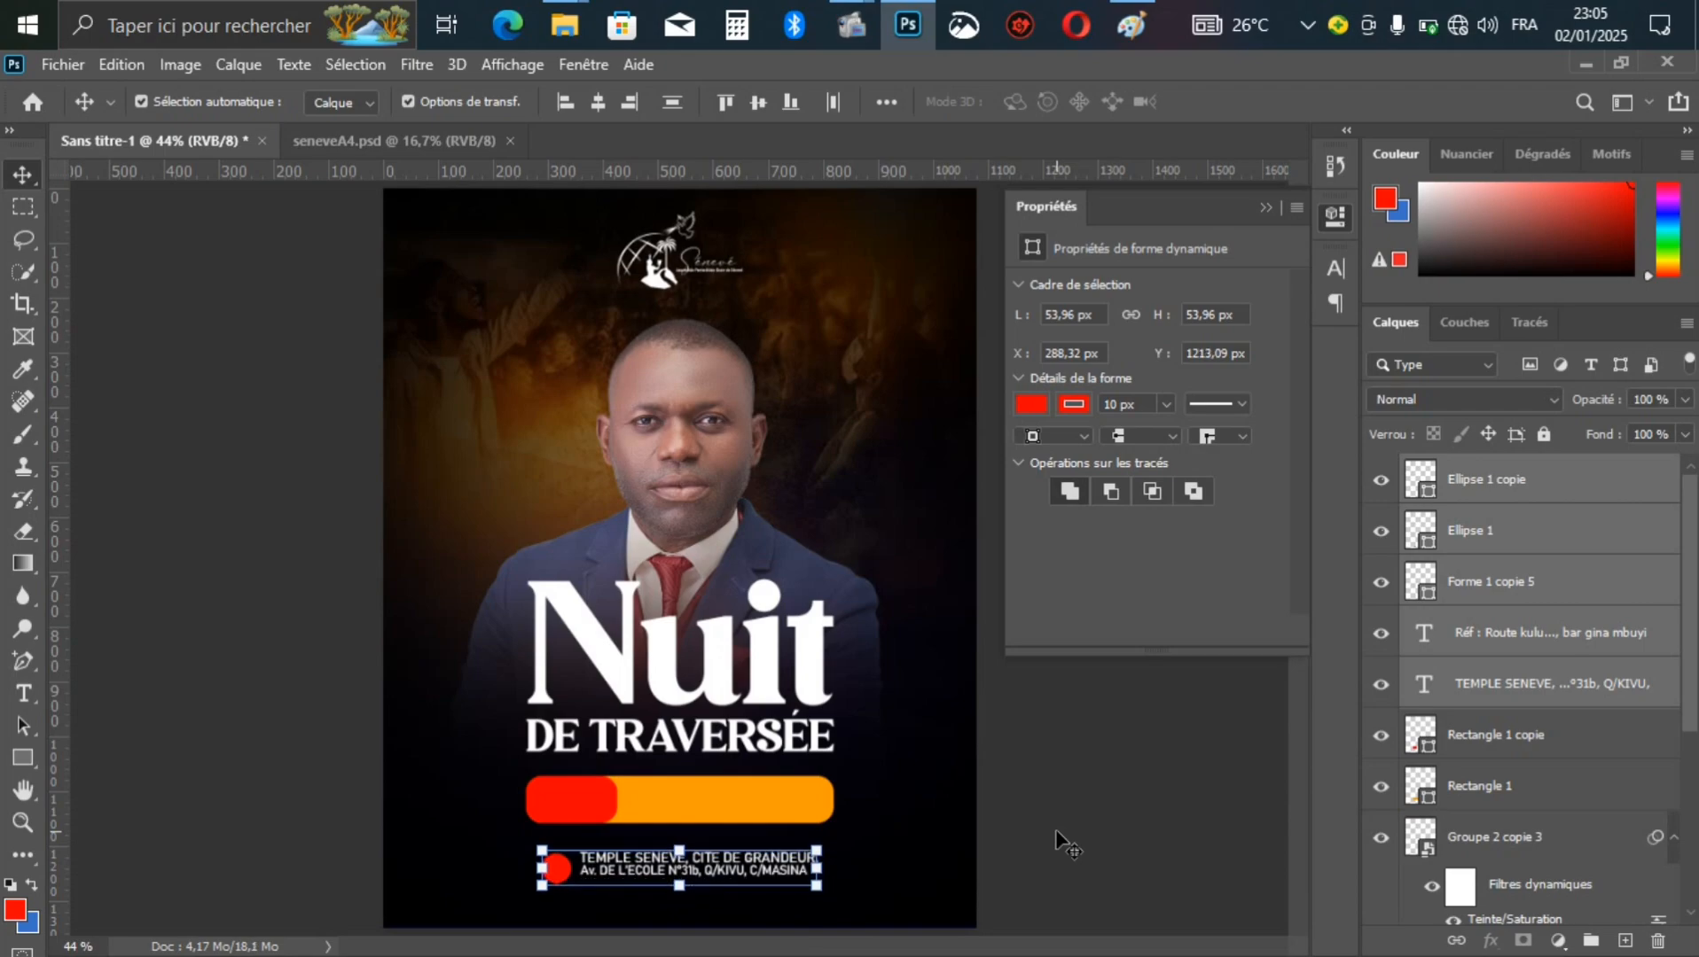
key(Up)
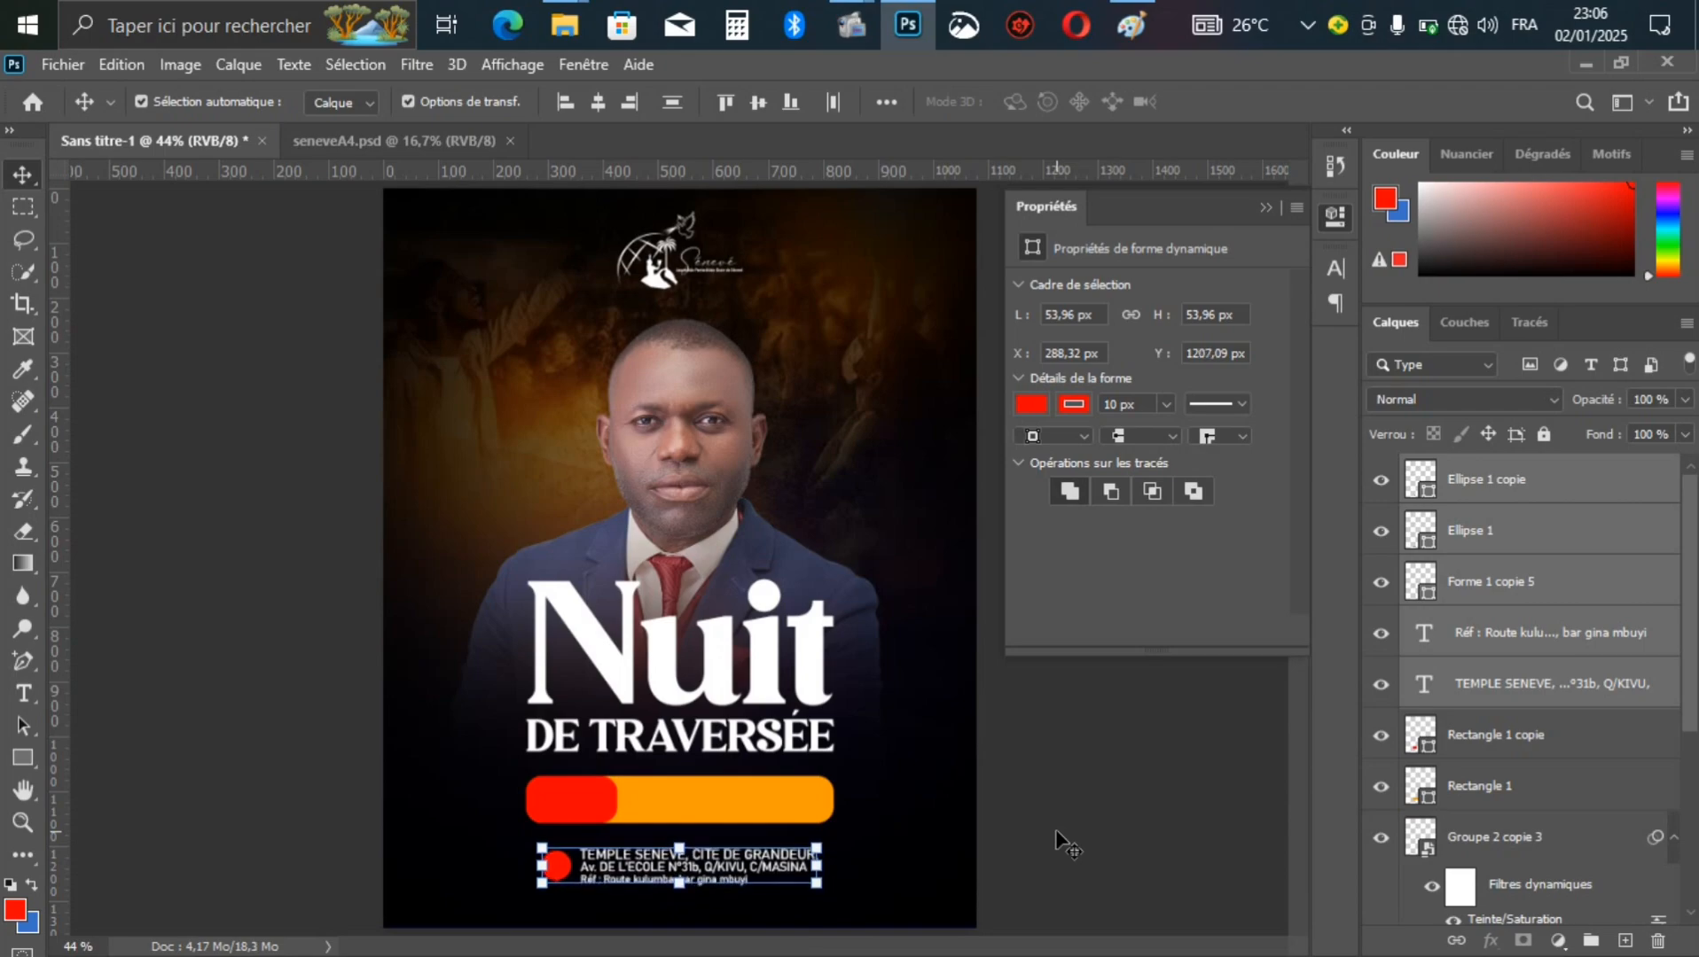
click(1055, 830)
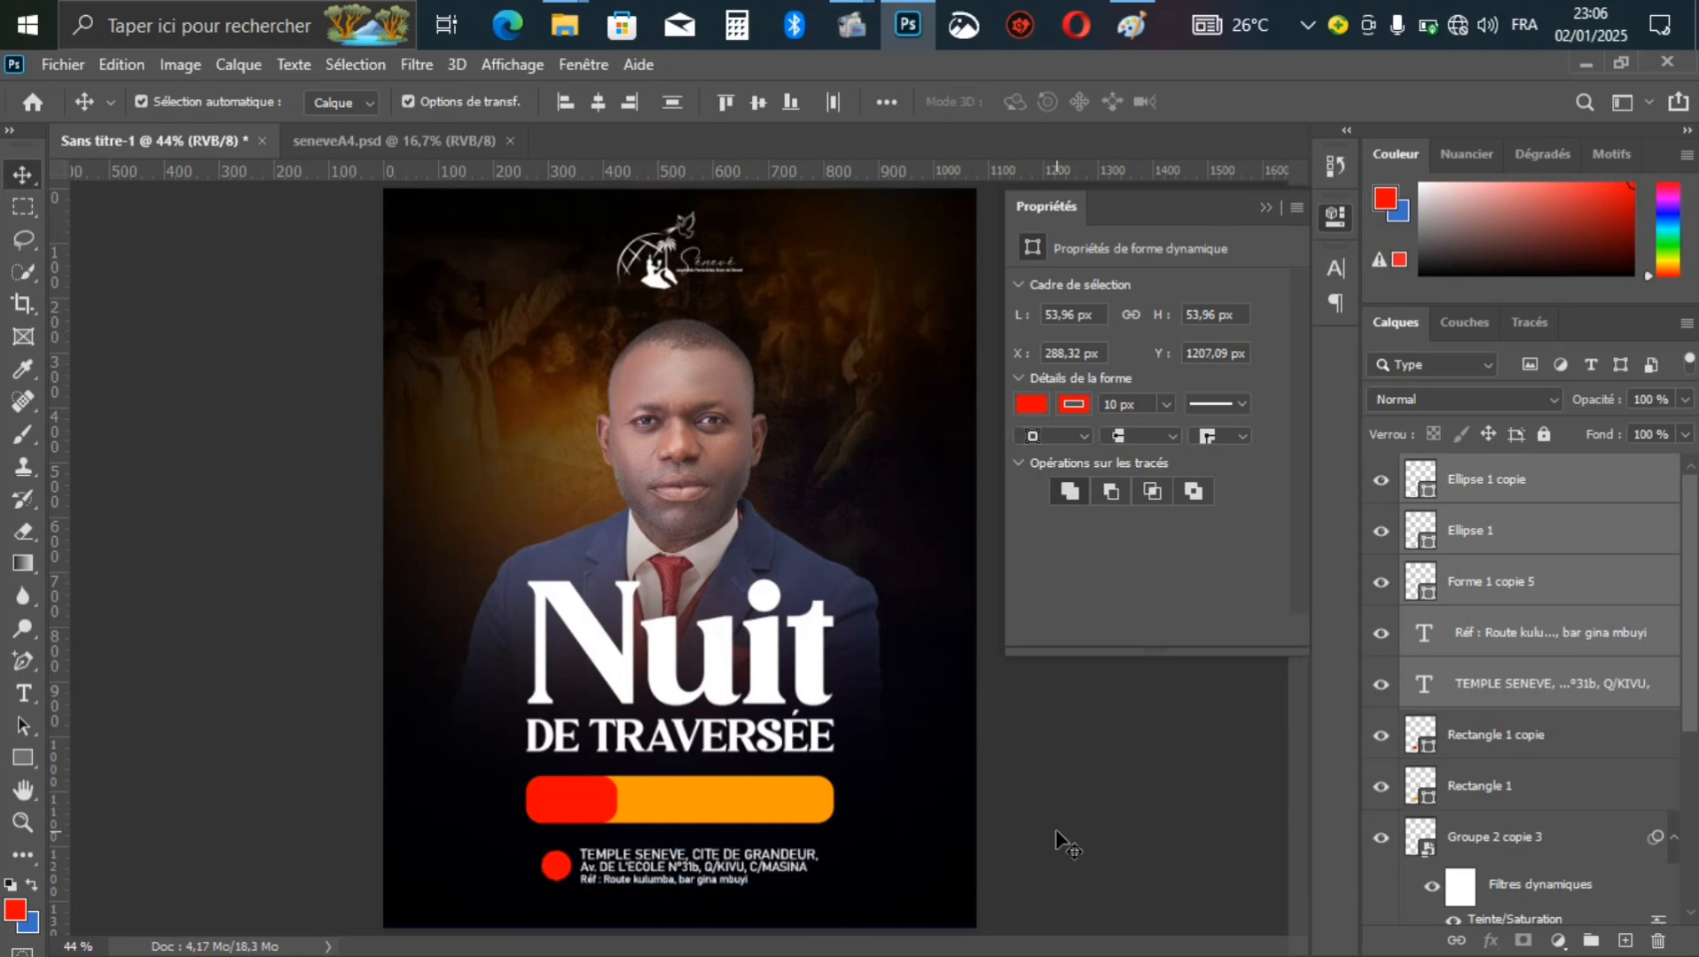
Step: Duplicate the "DE TRAVERSÉE" text line and replace the copy's text with "DATE/"
click(592, 816)
click(621, 736)
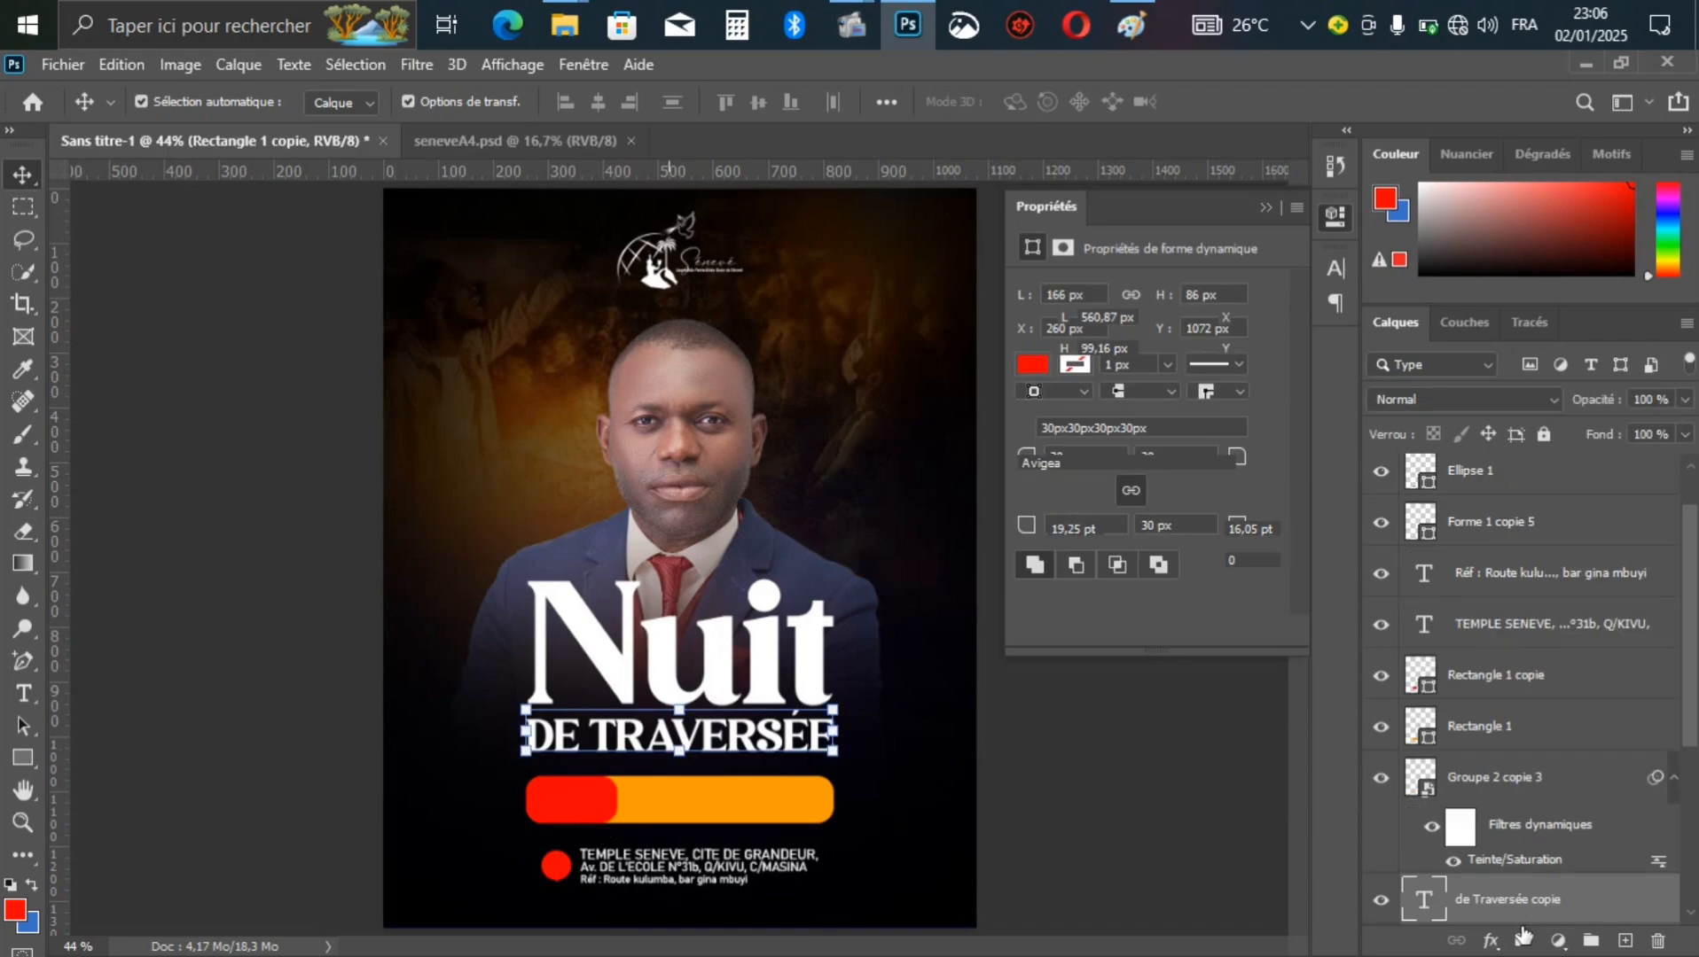
double_click(1423, 903)
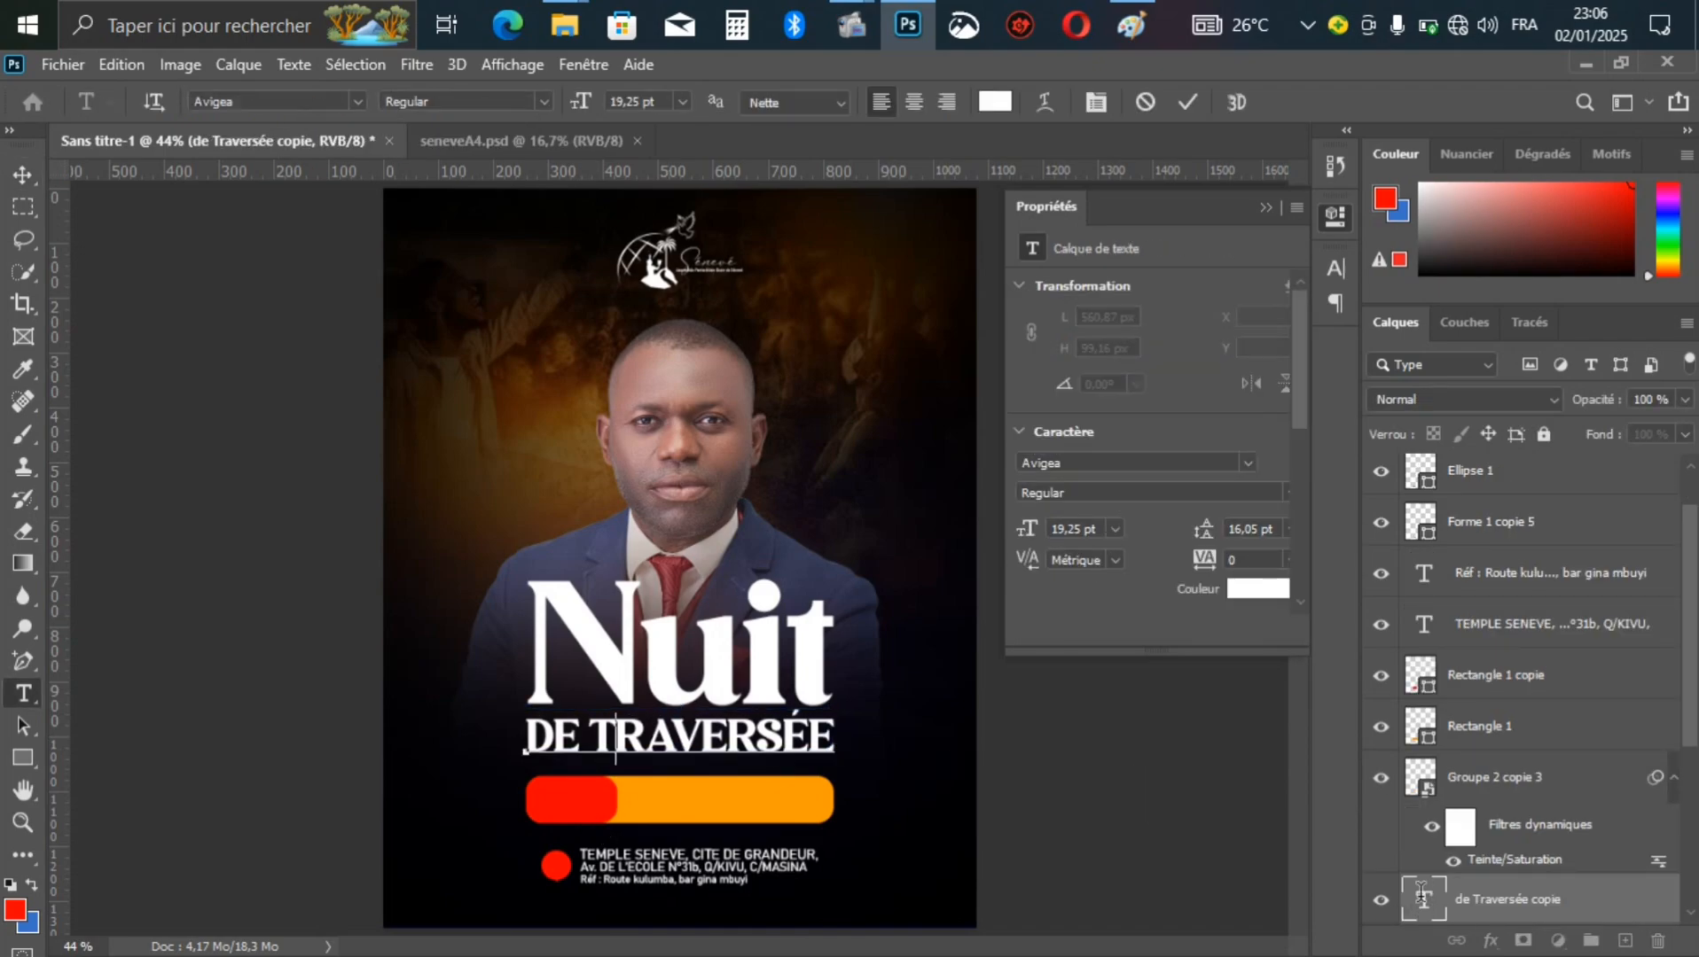
double_click(1421, 895)
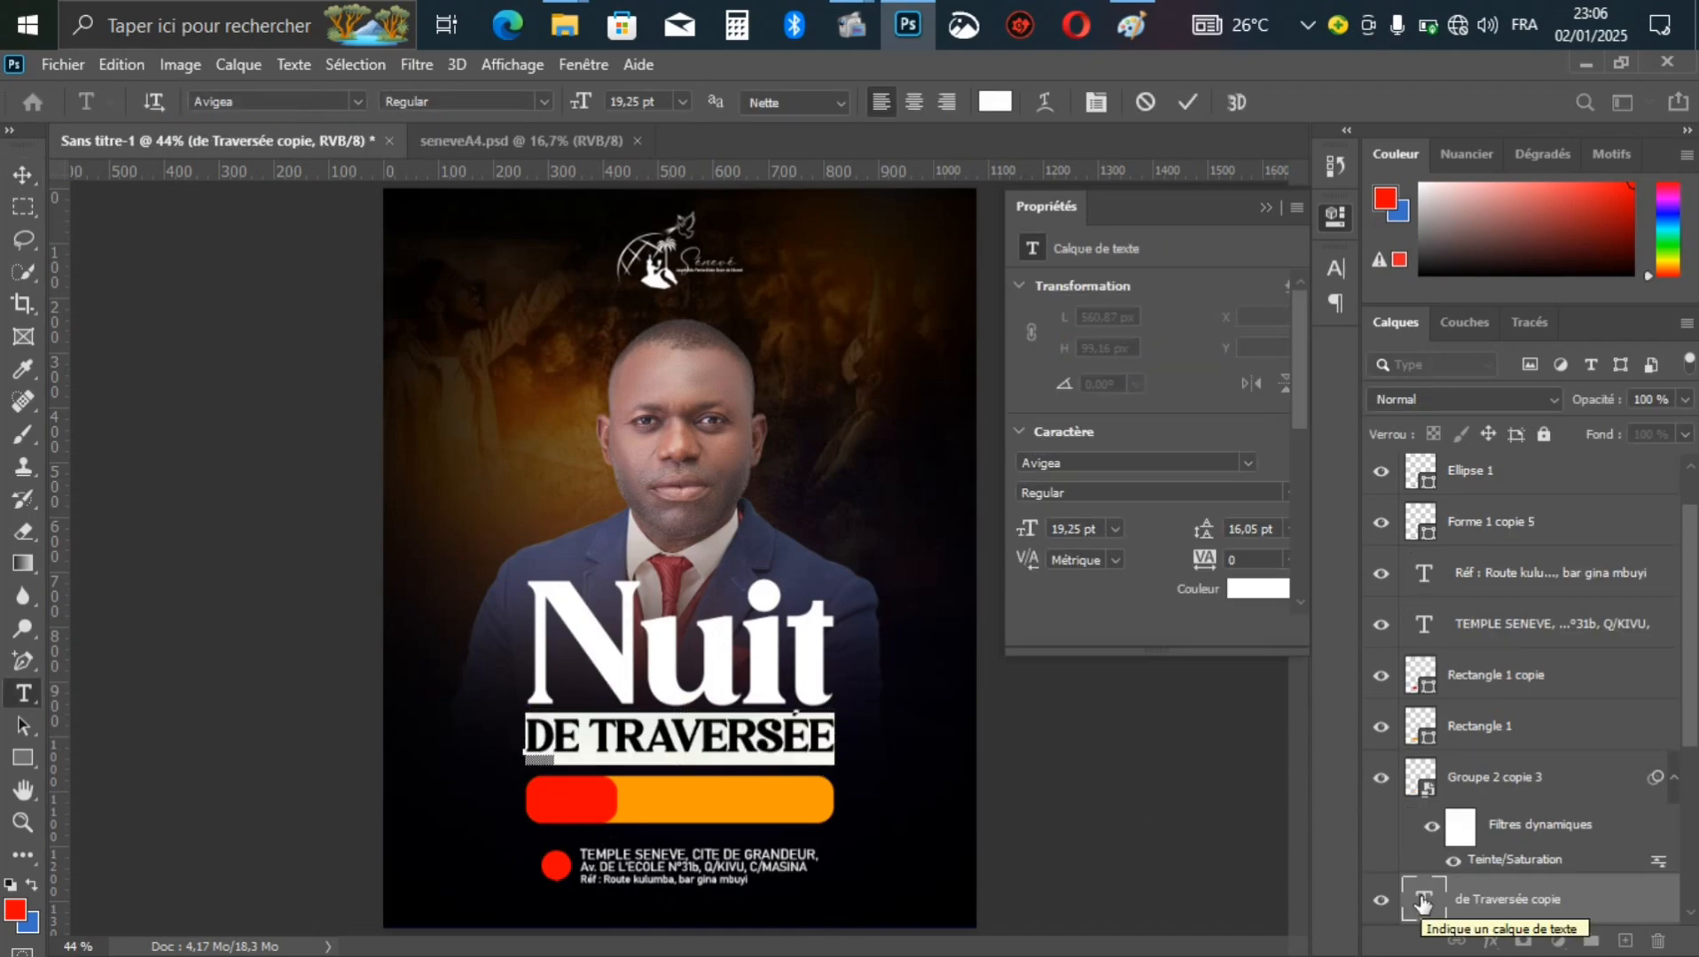
key(BackSpace)
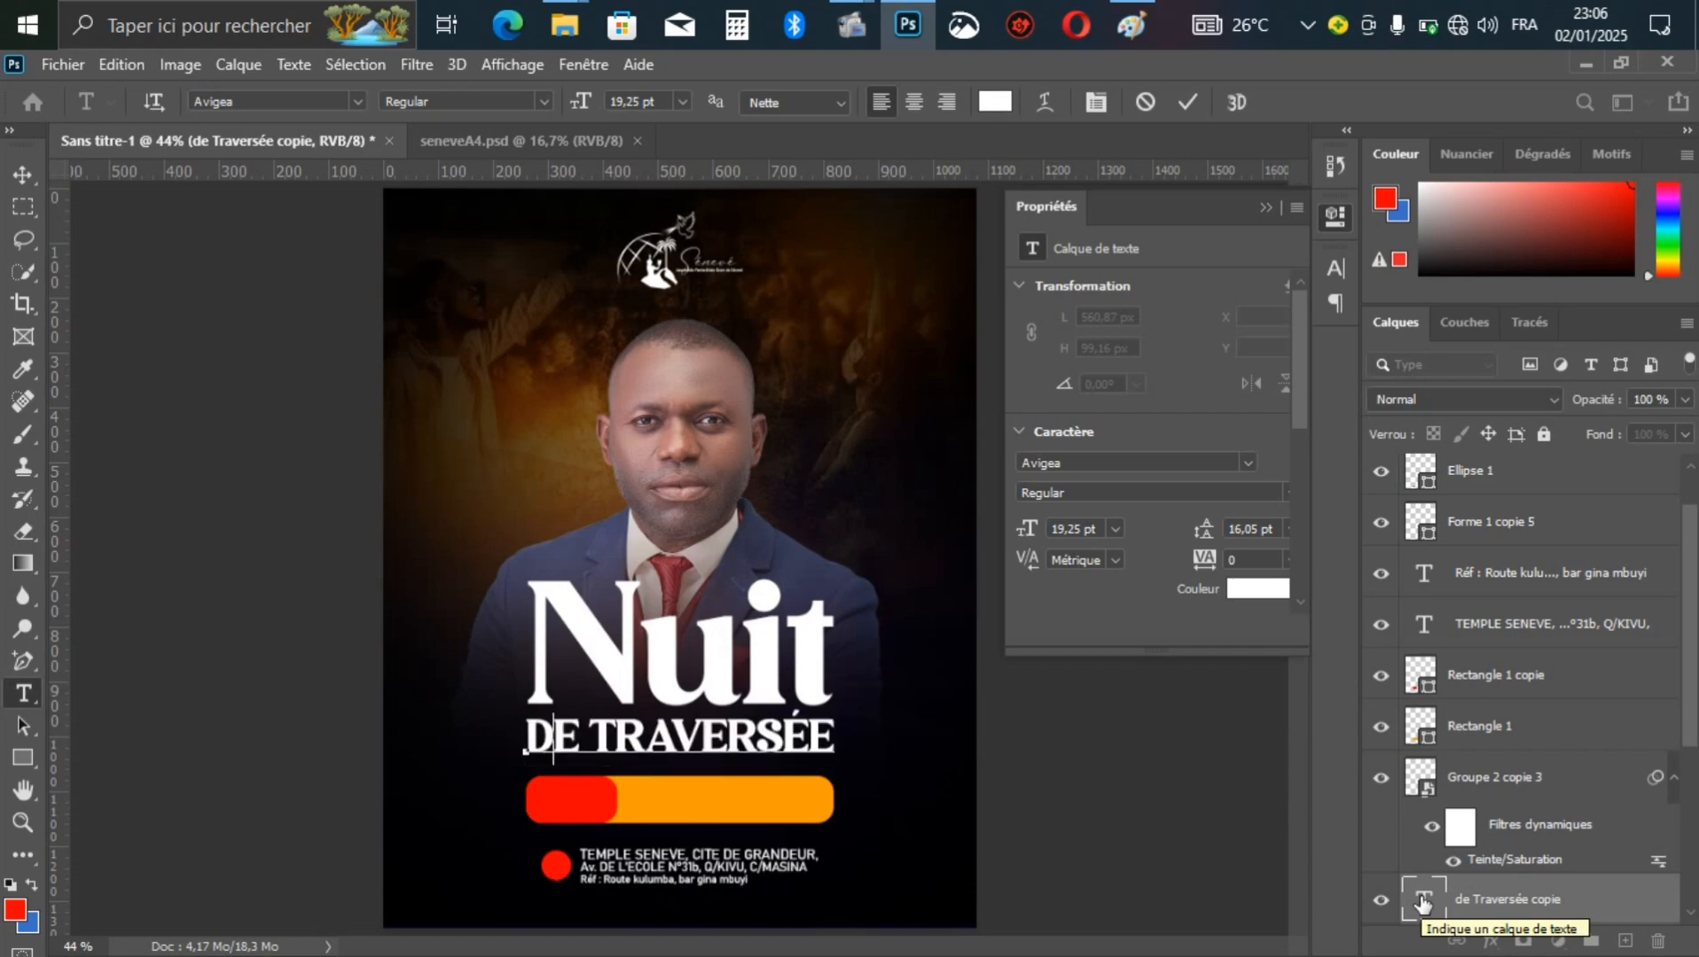
text(DATE)
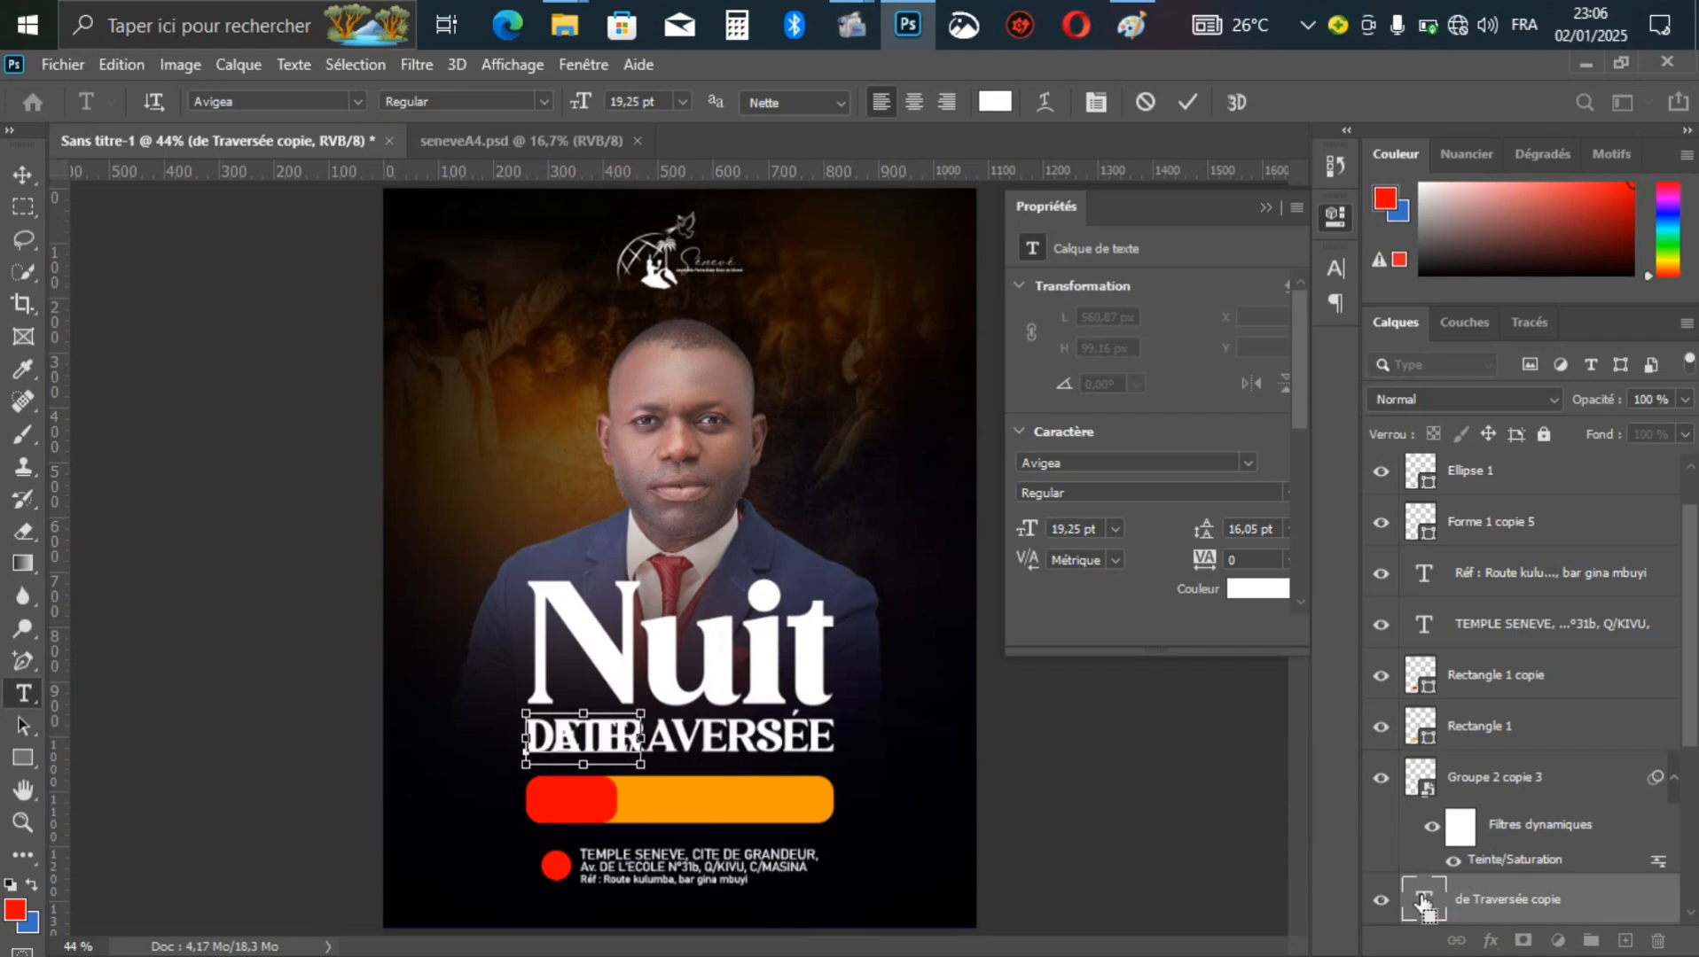
key(ctrl+Return)
Step: Move the "DATE/" text down onto the red end of the bar and bring its layer to the top of the stack
key(v)
drag(702, 616, 701, 680)
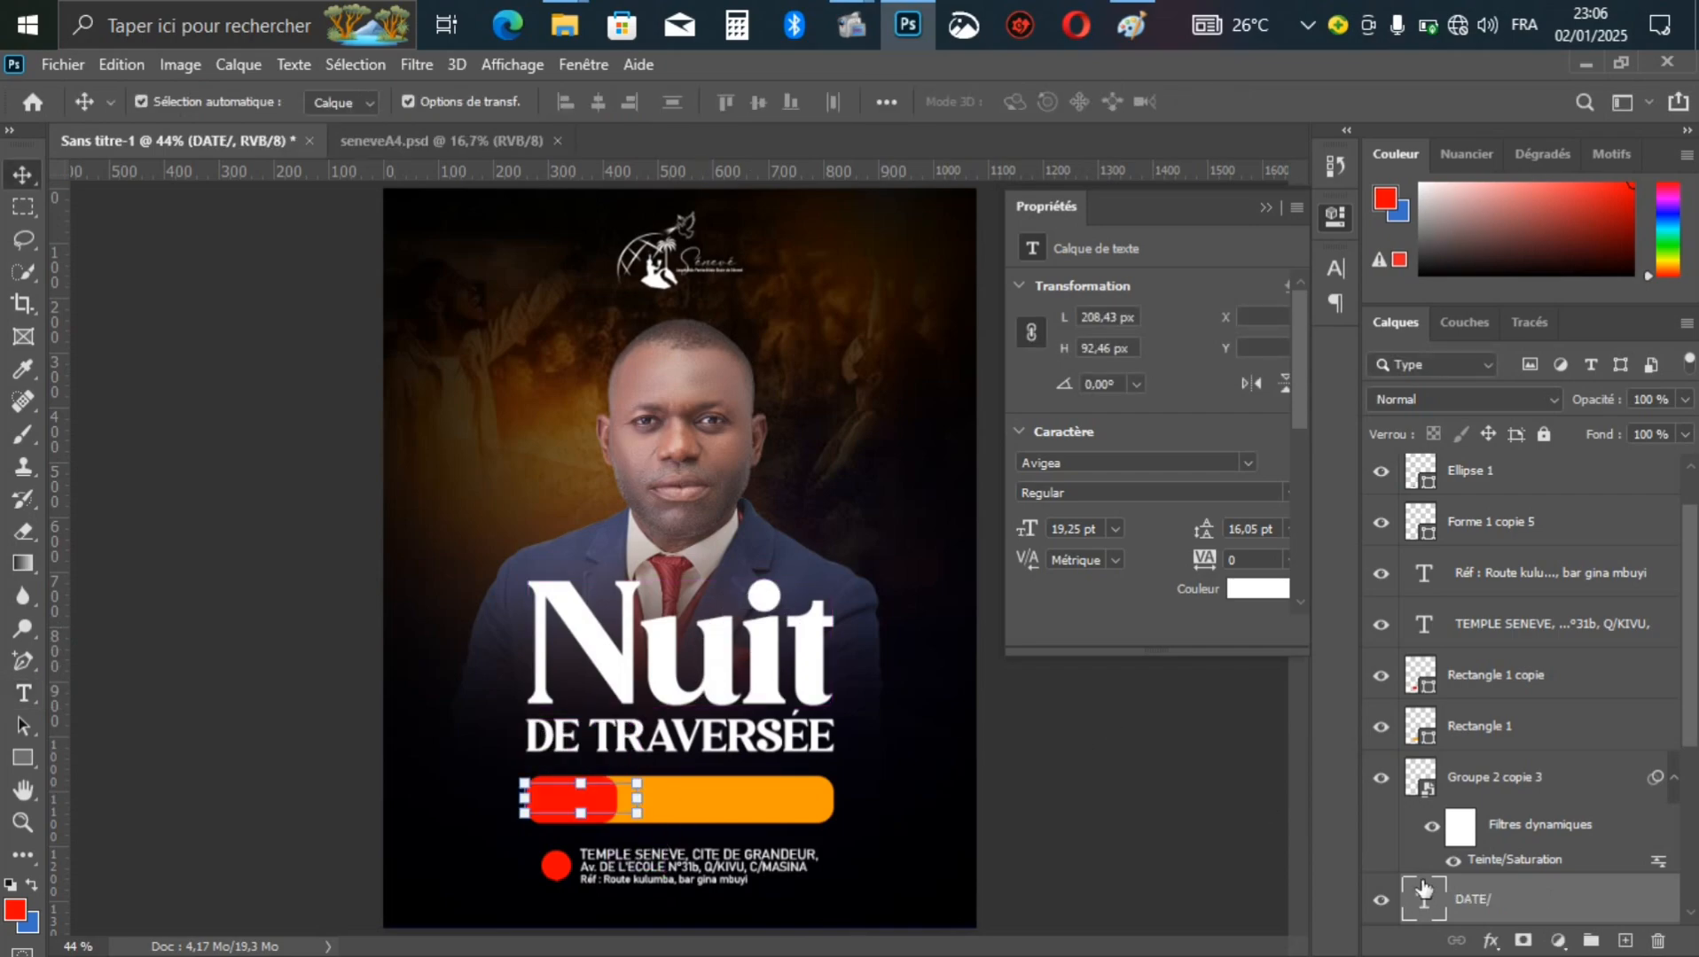
drag(1452, 903, 1421, 479)
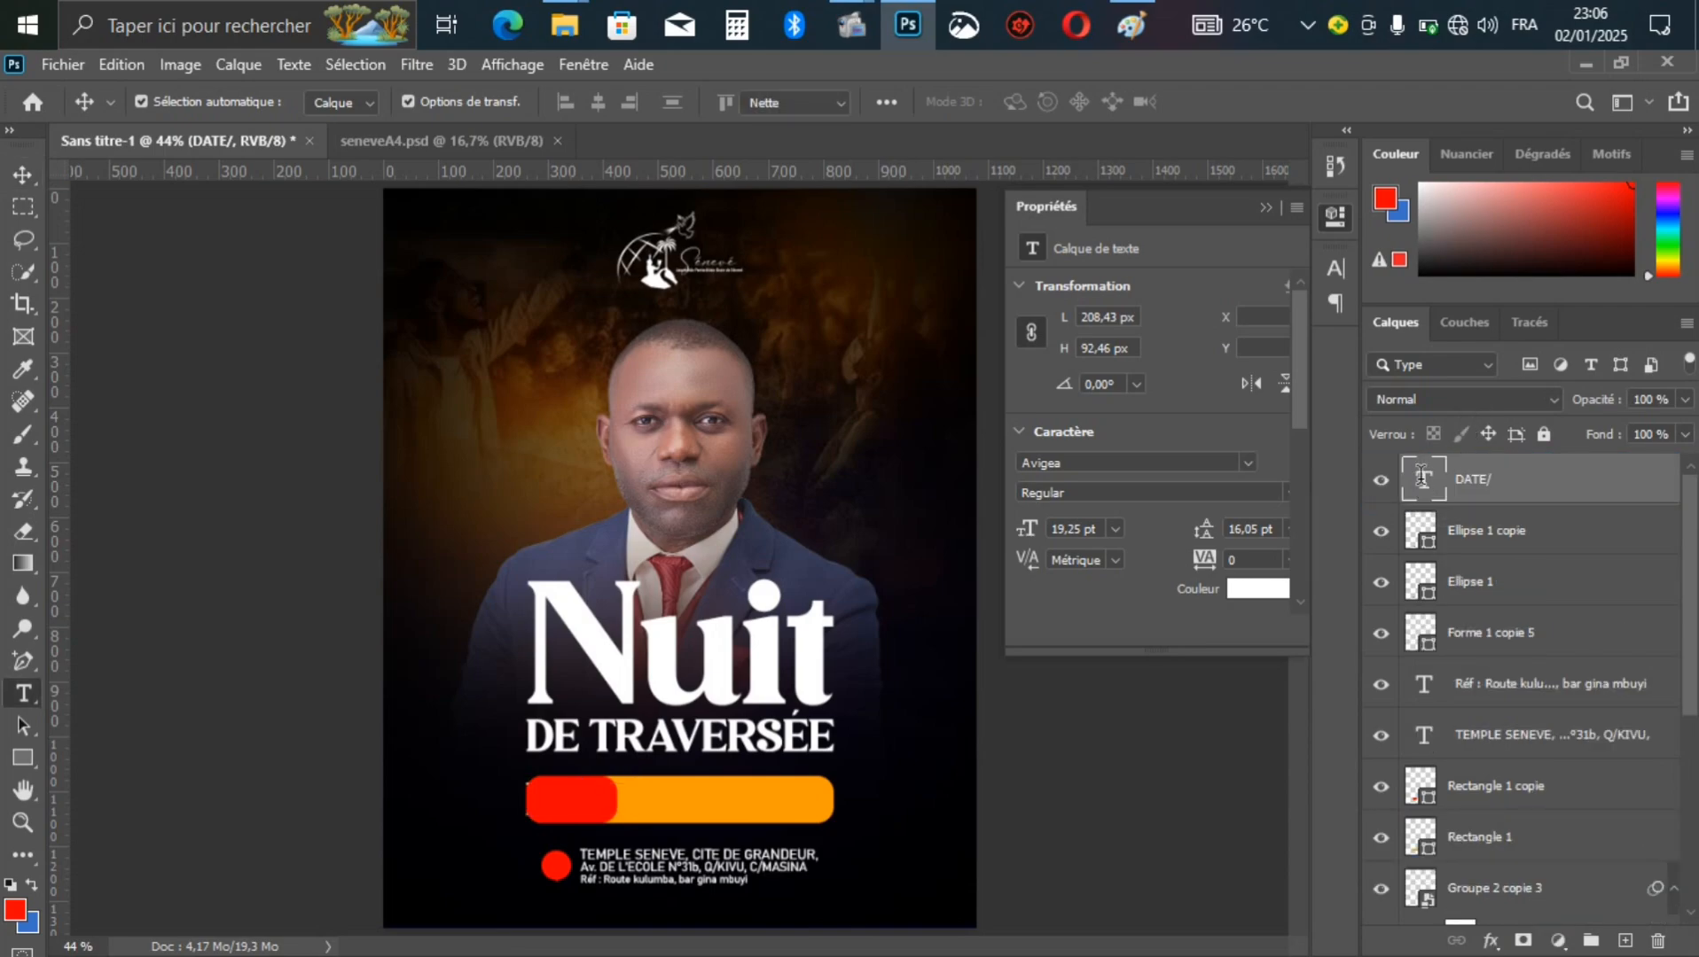
Step: Change the text on the bar to "DATE : 31 Déc 2024"
double_click(1422, 483)
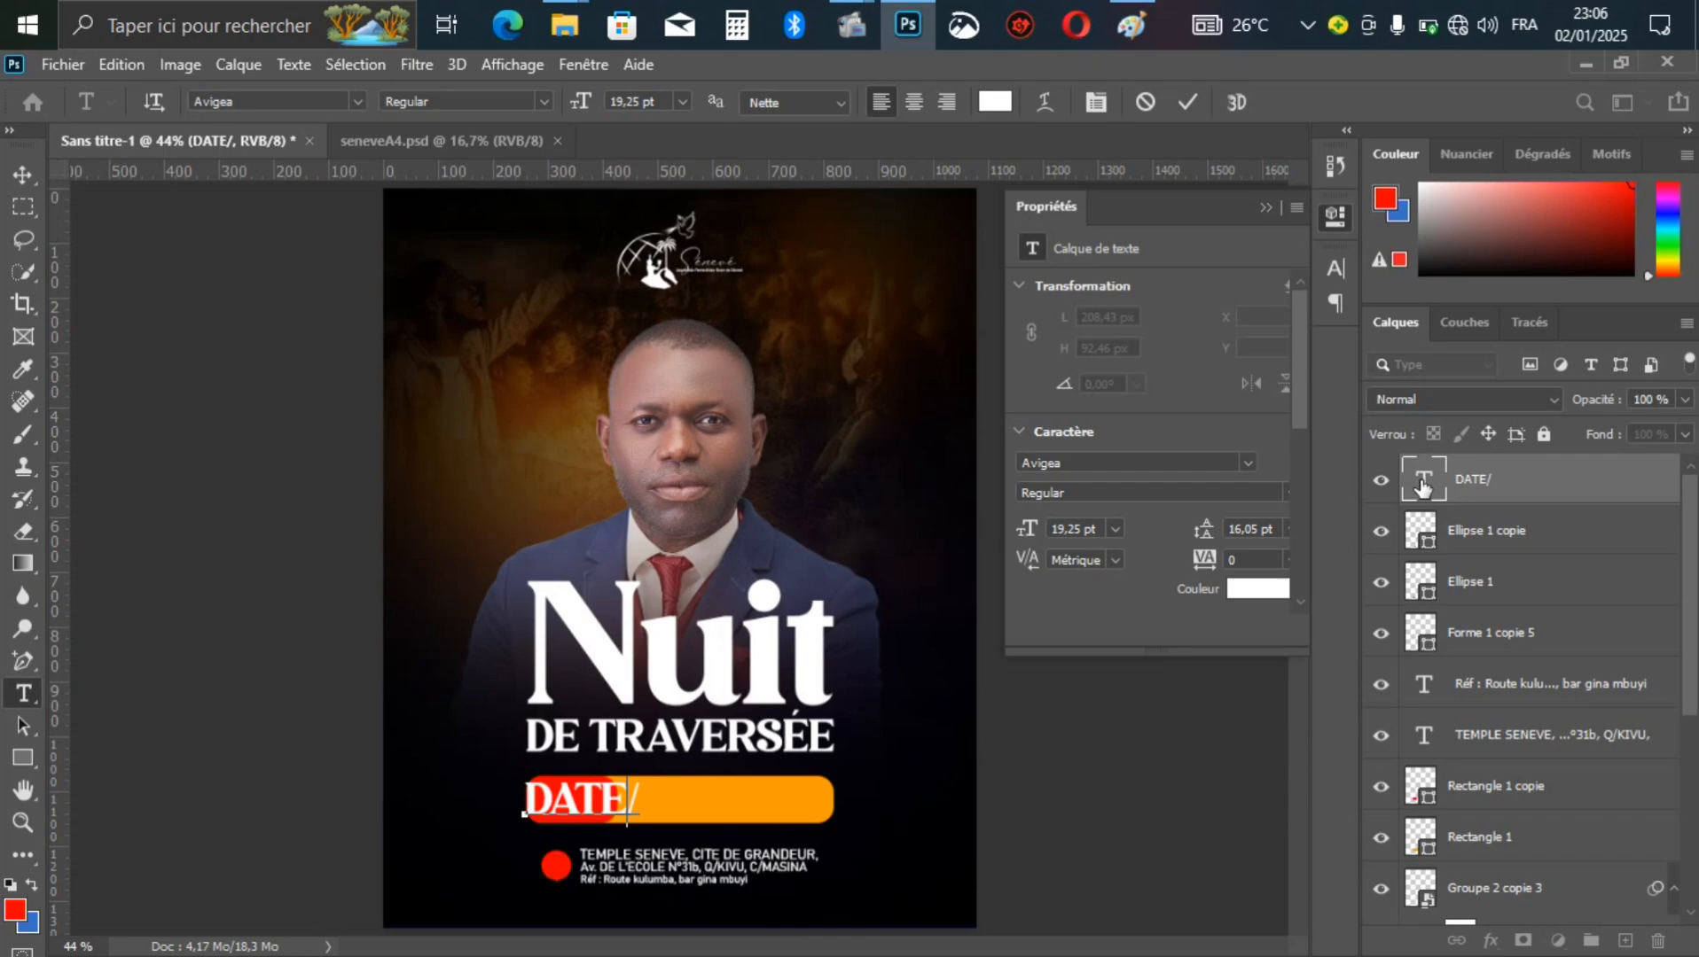
text(: 31)
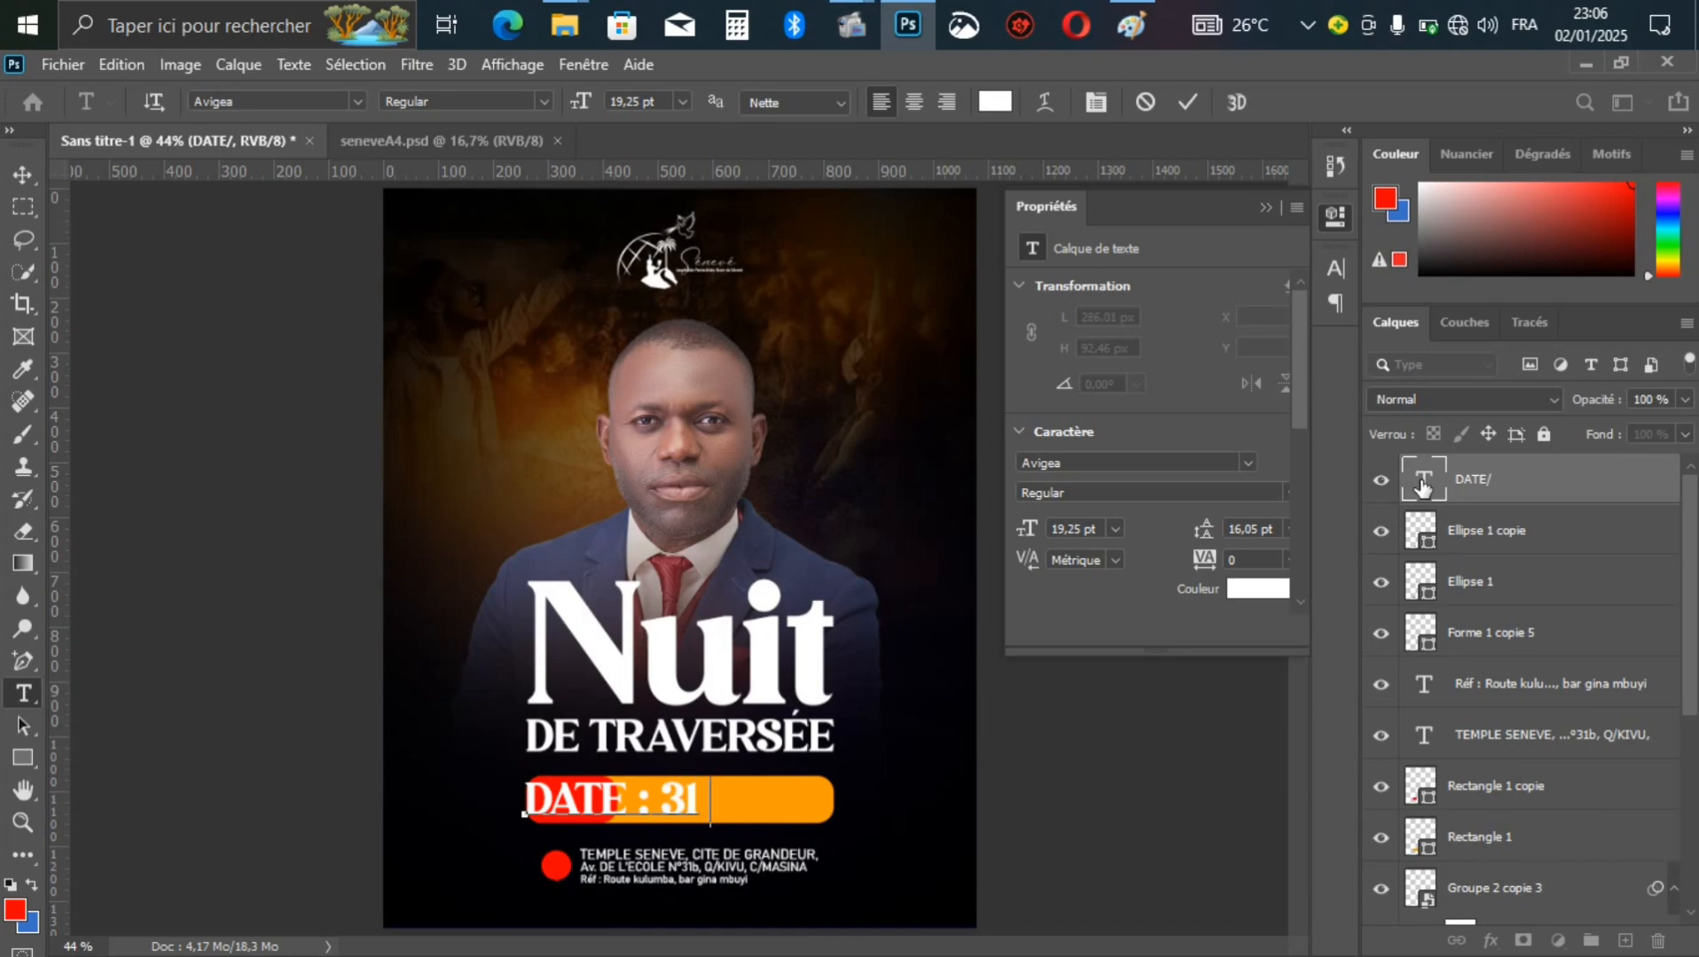
text( DÉC)
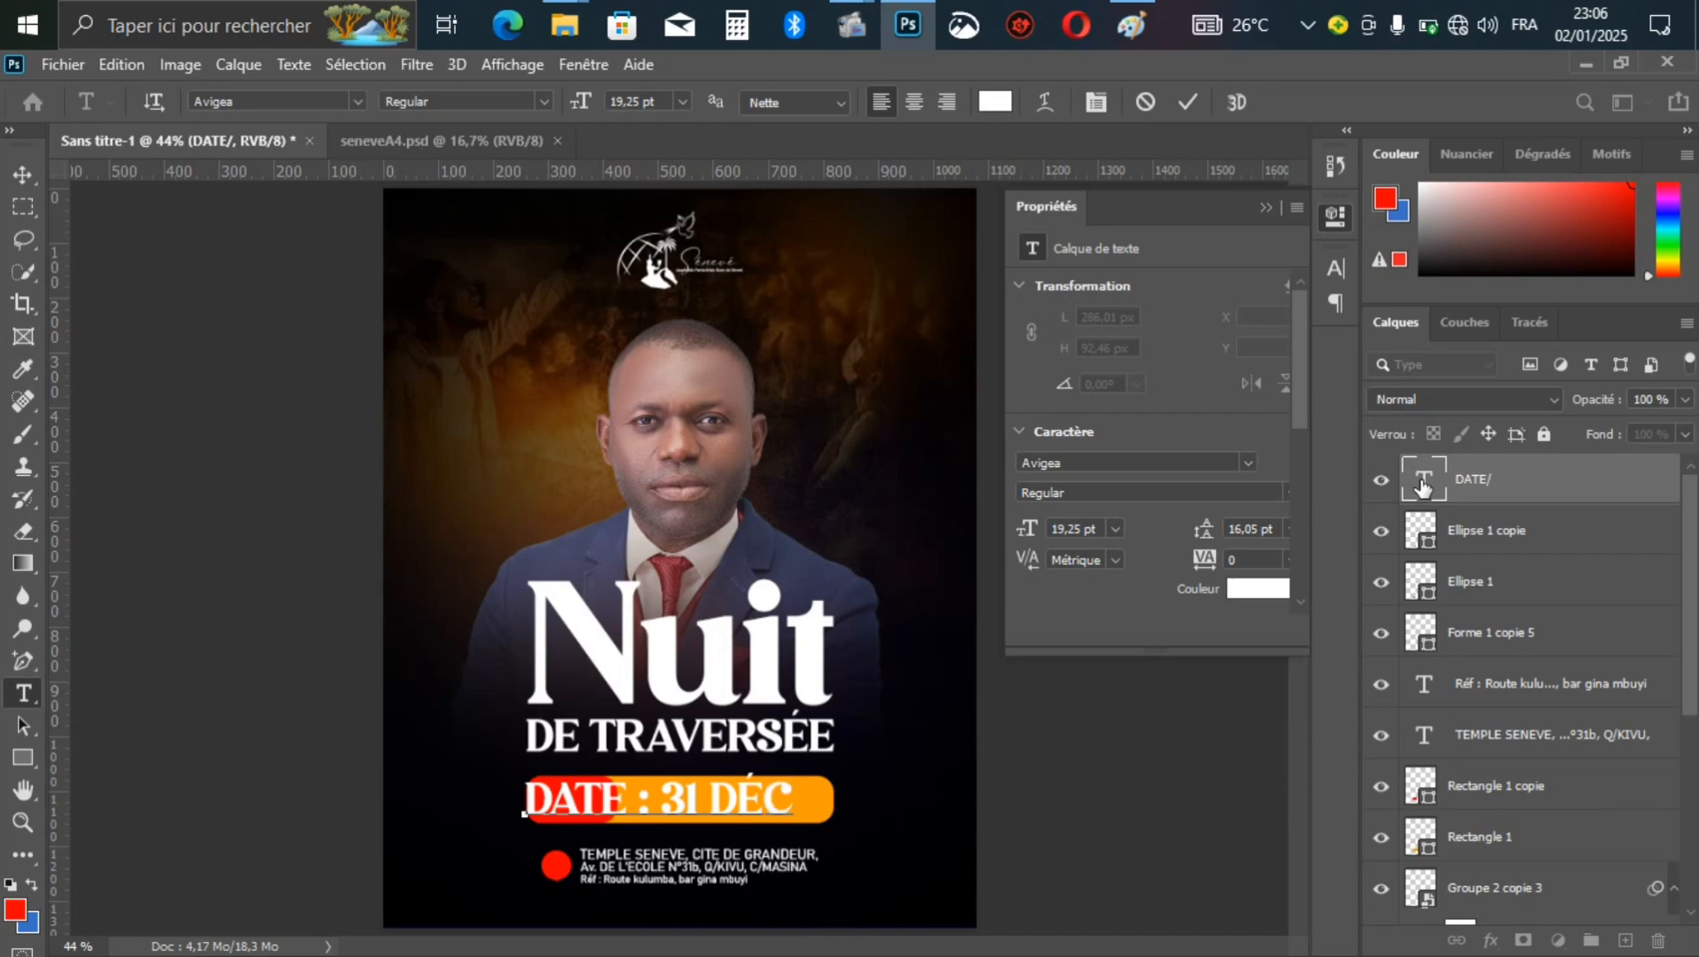
text( É)
key(BackSpace)
text(20)
text(24)
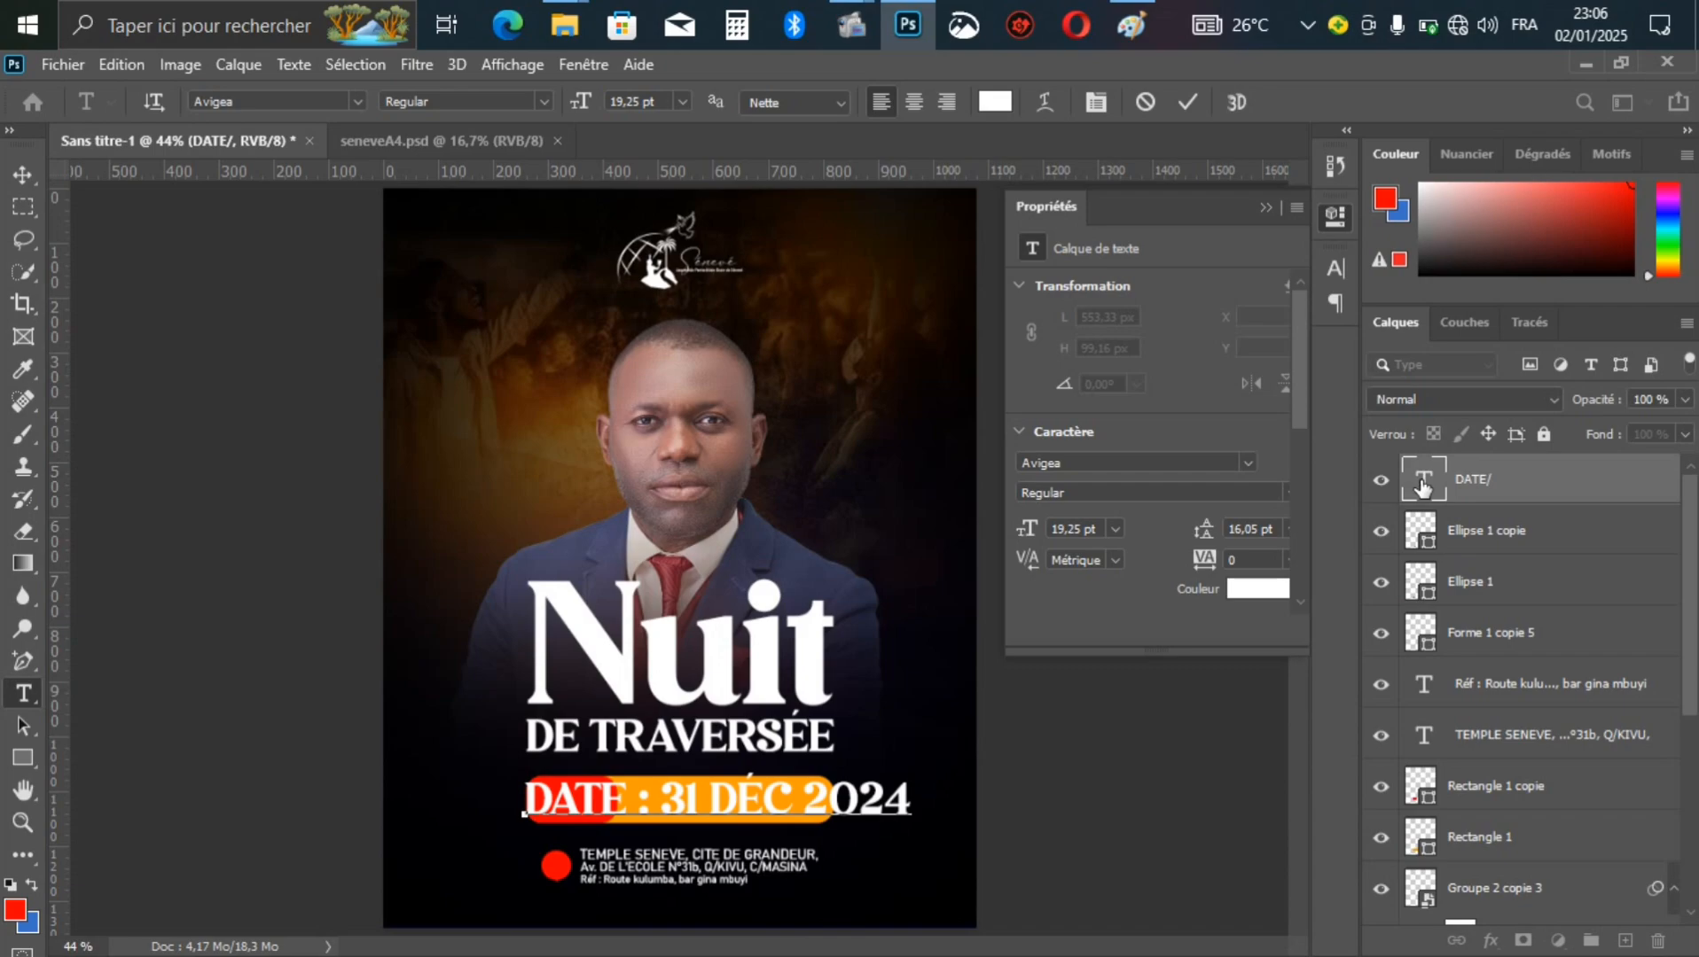
key(ctrl+Return)
key(v)
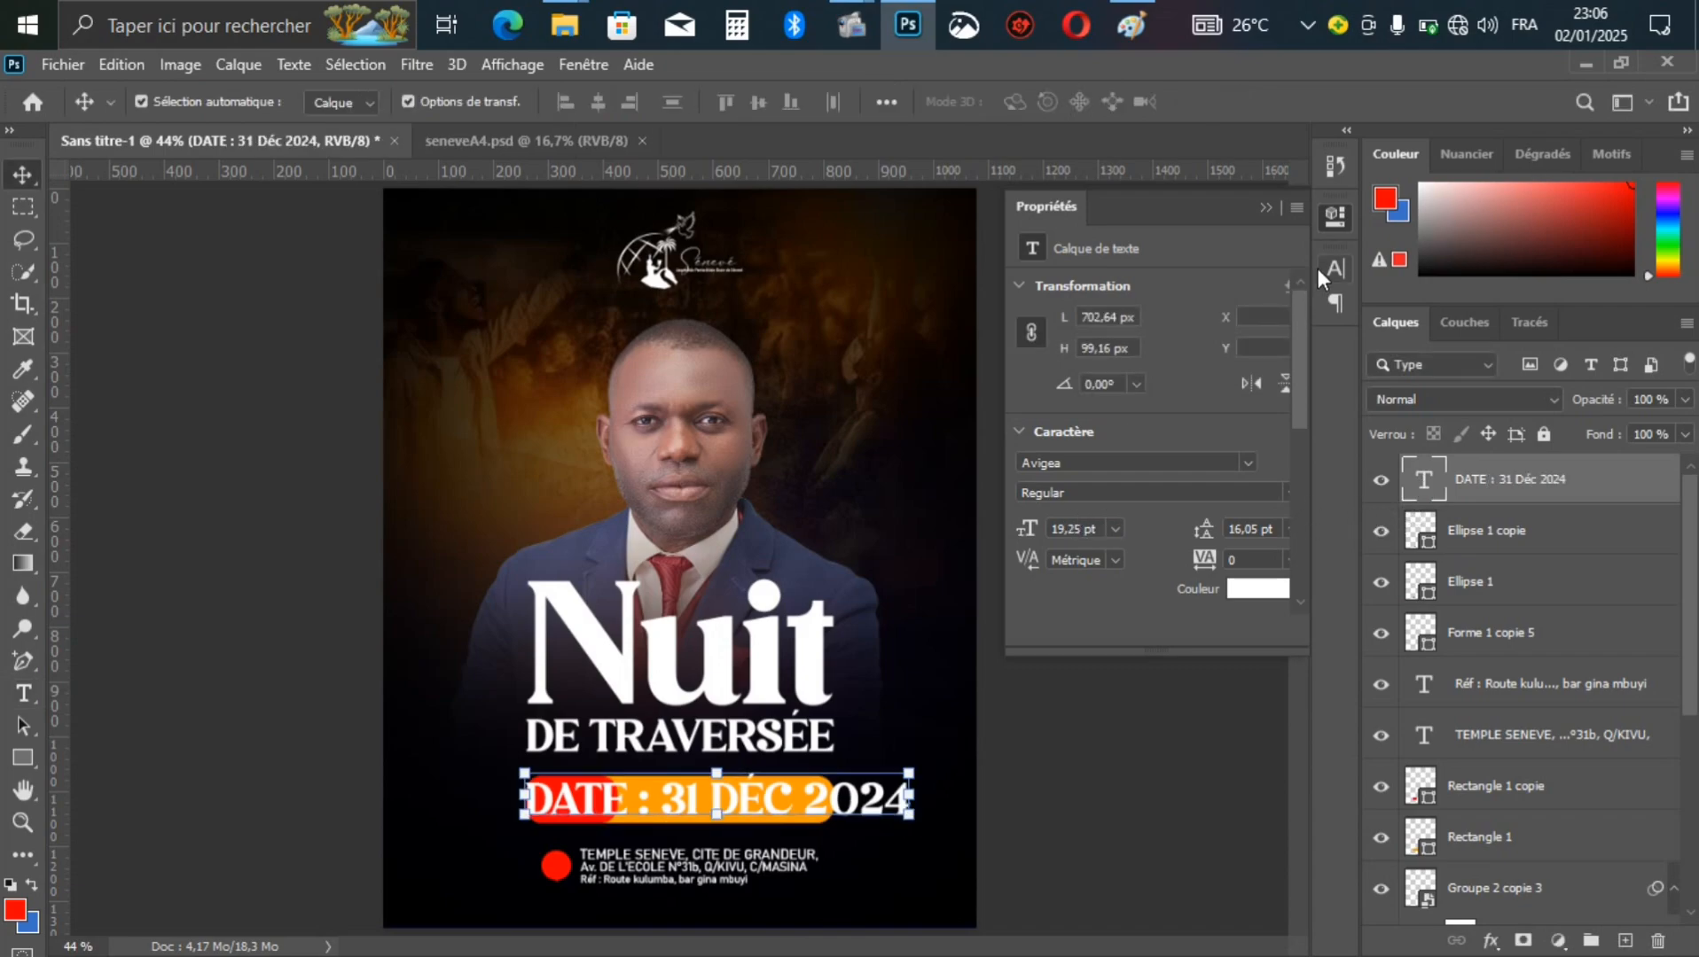
Step: Set the date text's font size to 12 pt and position it inside the red-orange bar
click(1330, 267)
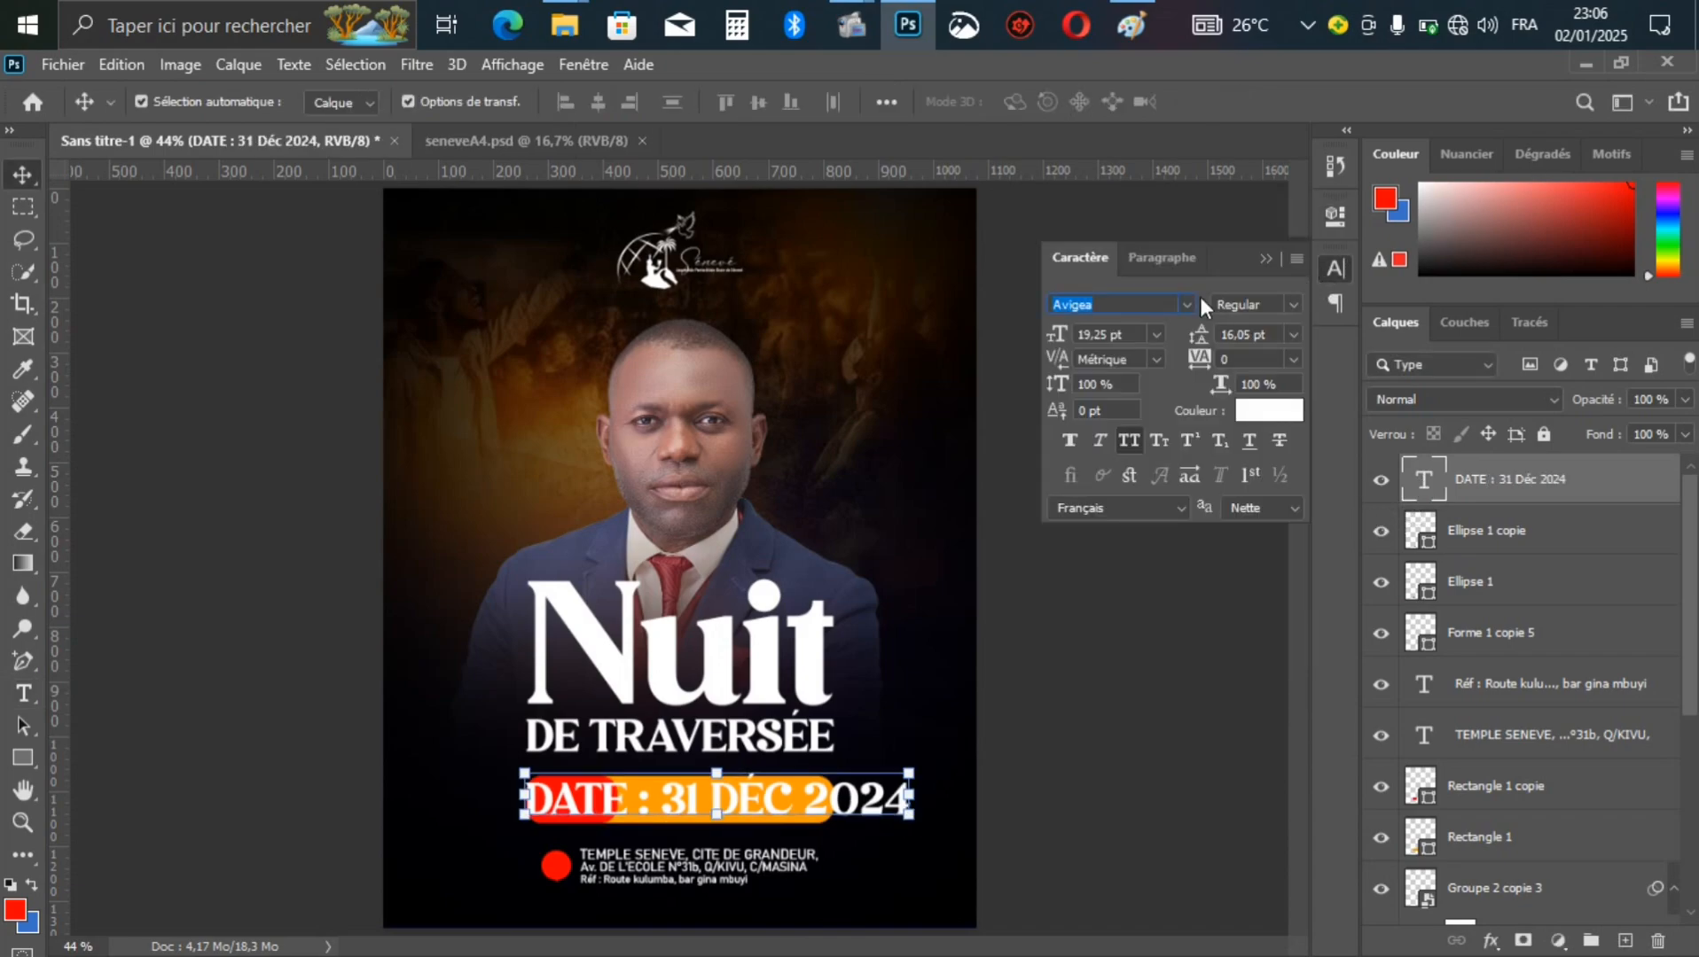
click(1154, 336)
click(1134, 484)
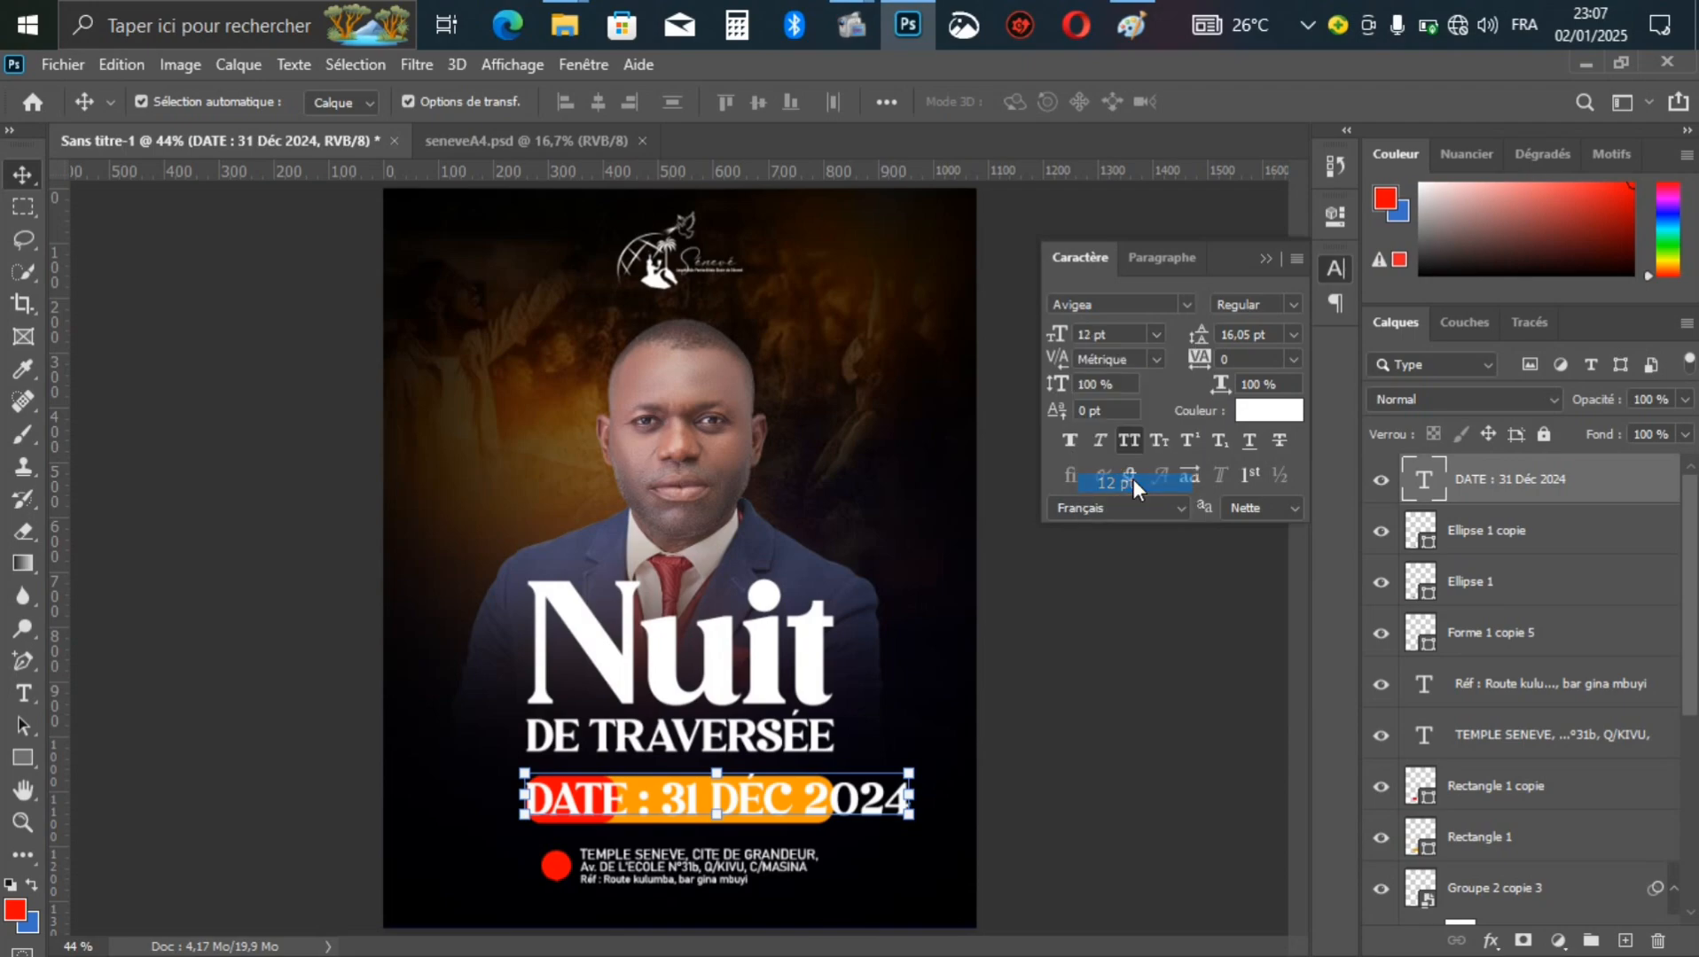
mouse_move(676, 816)
mouse_down()
mouse_move(699, 816)
mouse_move(695, 798)
mouse_up()
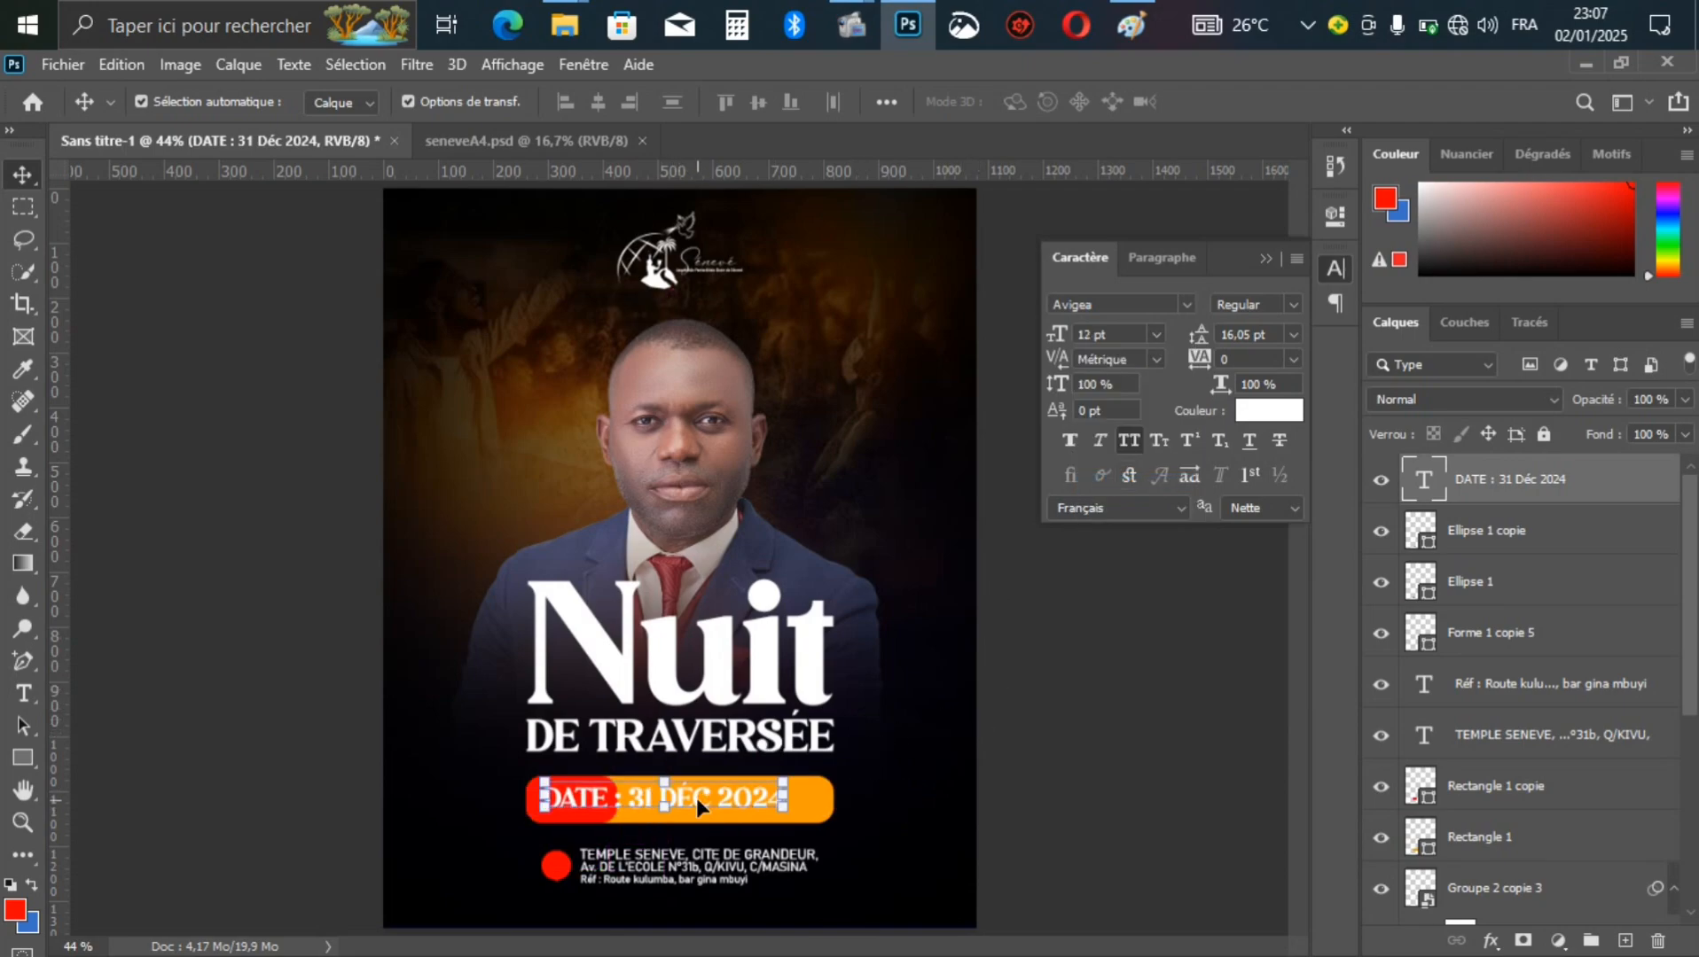
Step: Insert extra spaces between "DATE :" and "31 Déc 2024" so the date sits on the orange part of the bar
key(t)
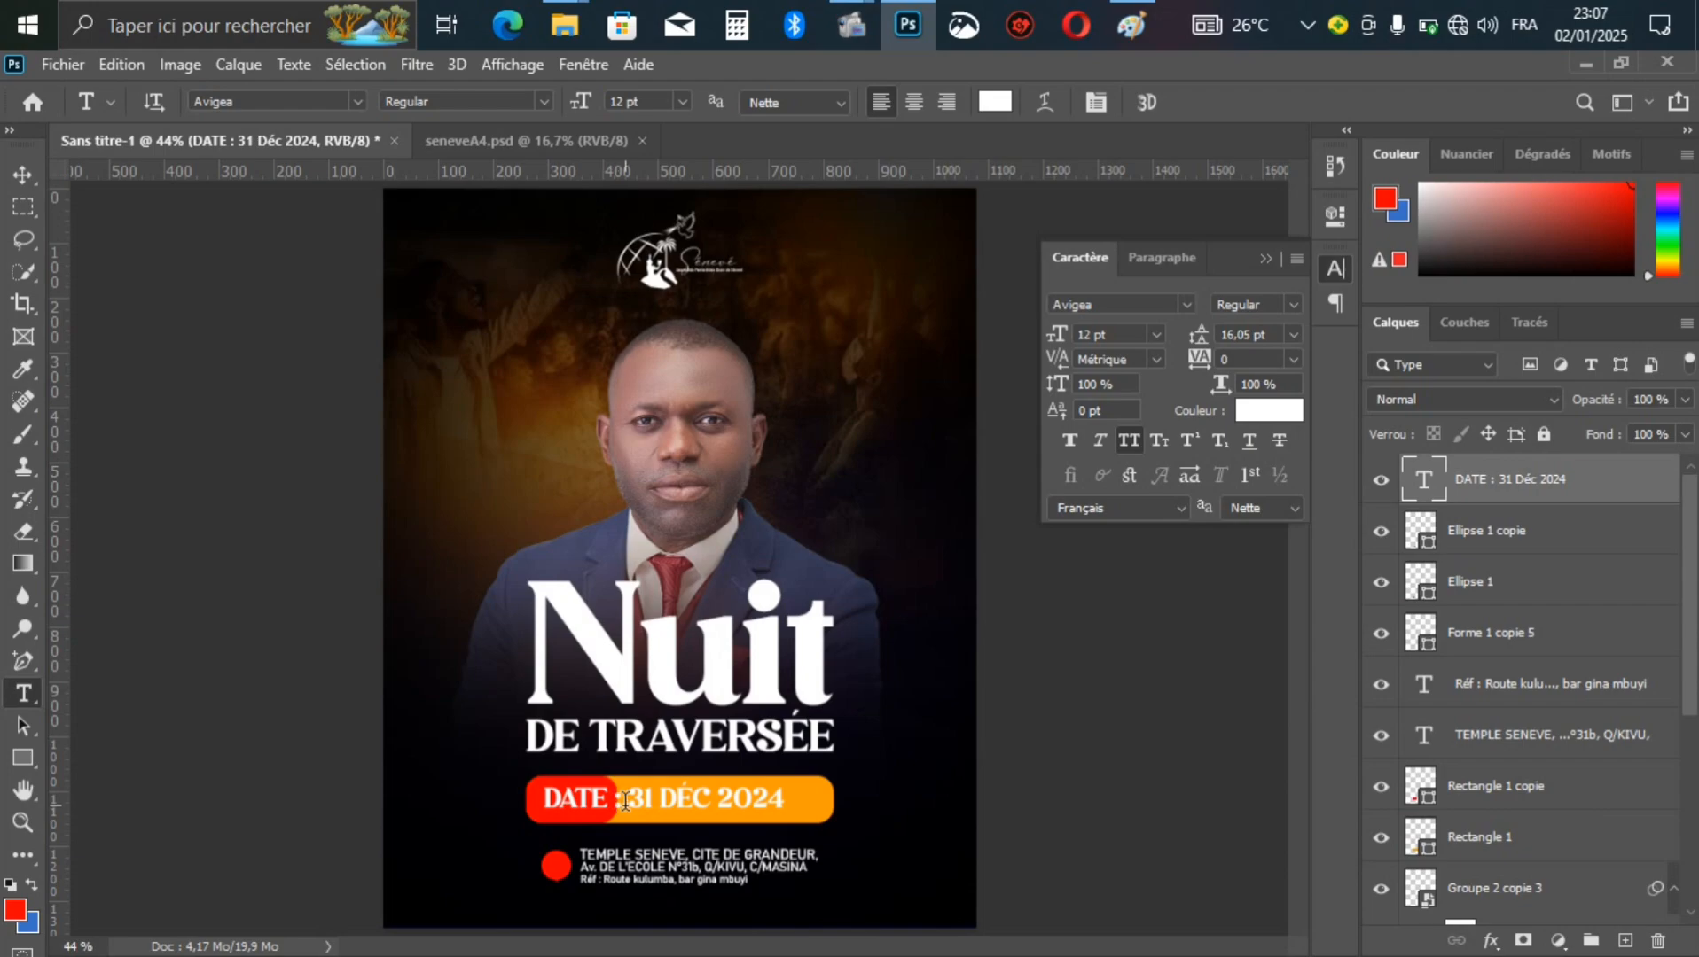
click(626, 800)
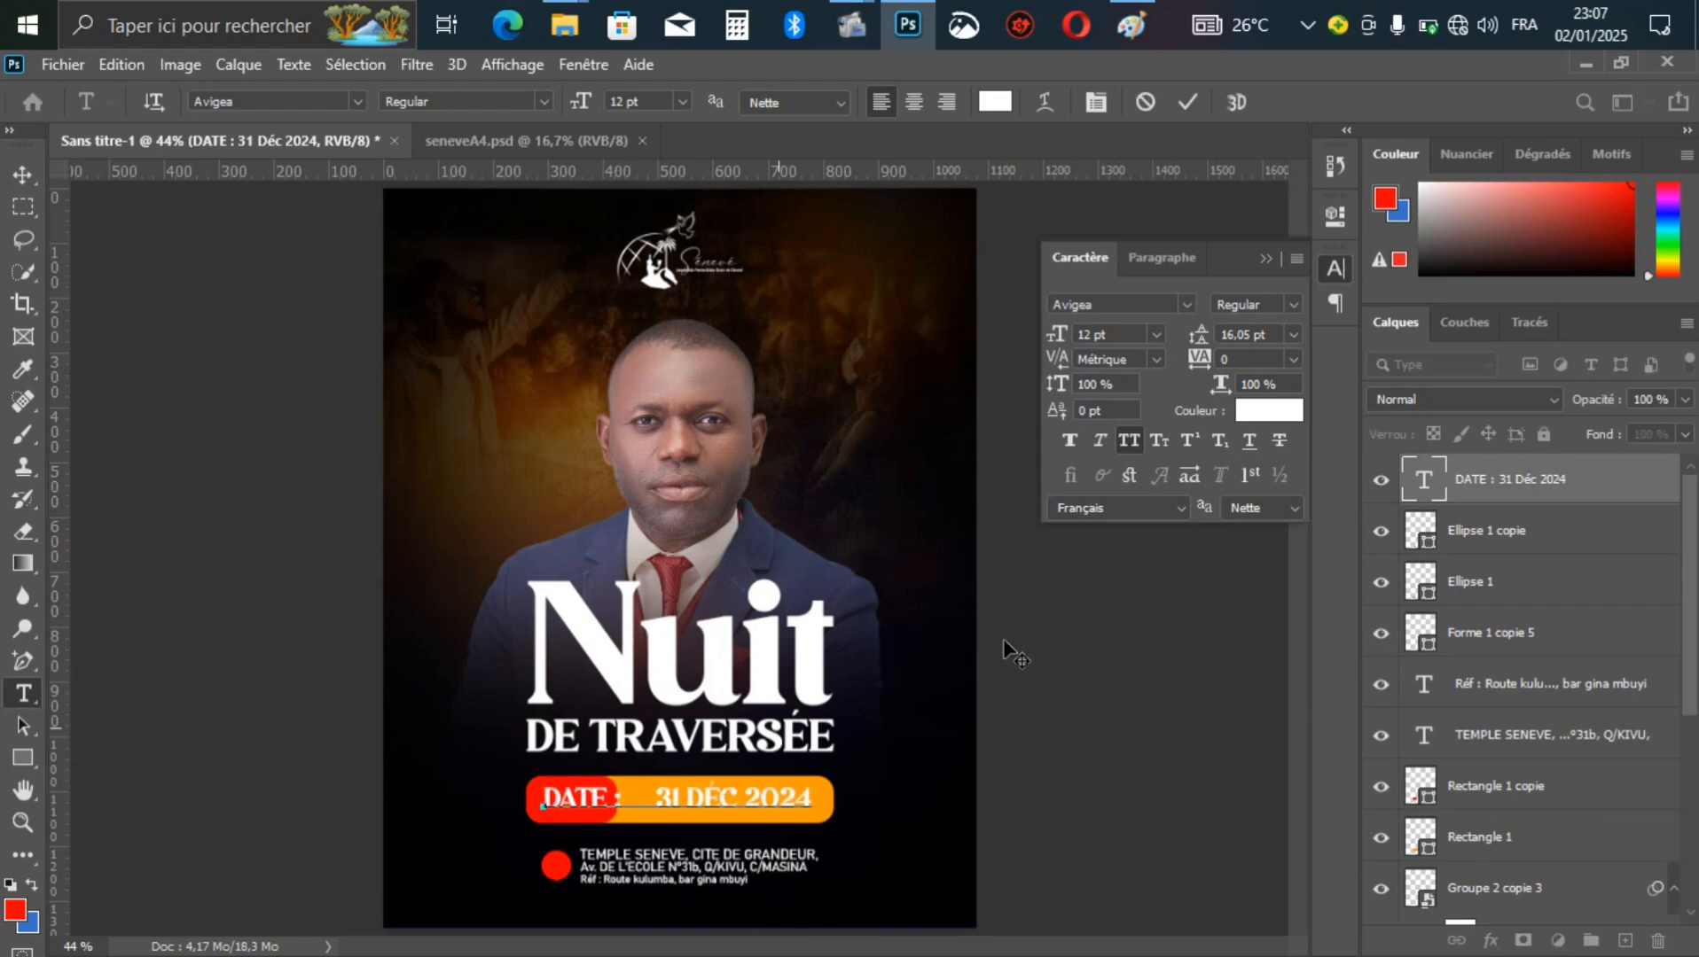
click(1549, 481)
Step: Nudge the date text slightly left and down to centre it vertically in the bar, and turn off its All Caps style
key(v)
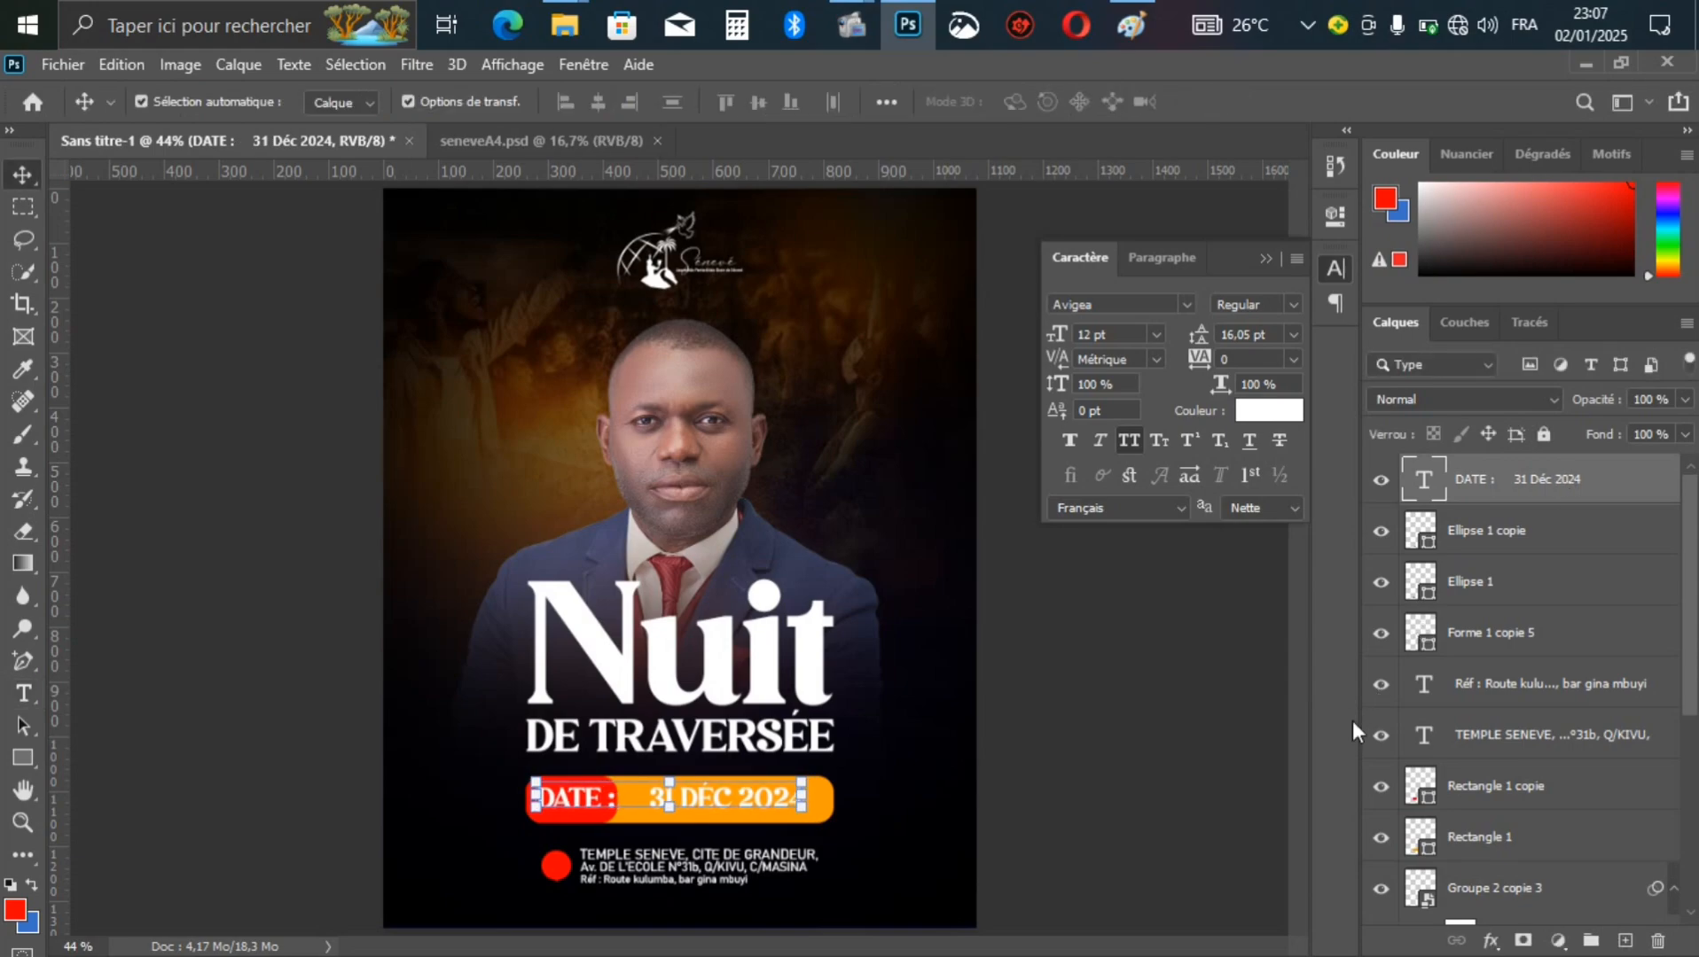
key(Down)
key(Down)
key(Down)
key(Down)
key(Down)
key(Down)
key(Down)
key(Down)
key(Down)
key(Down)
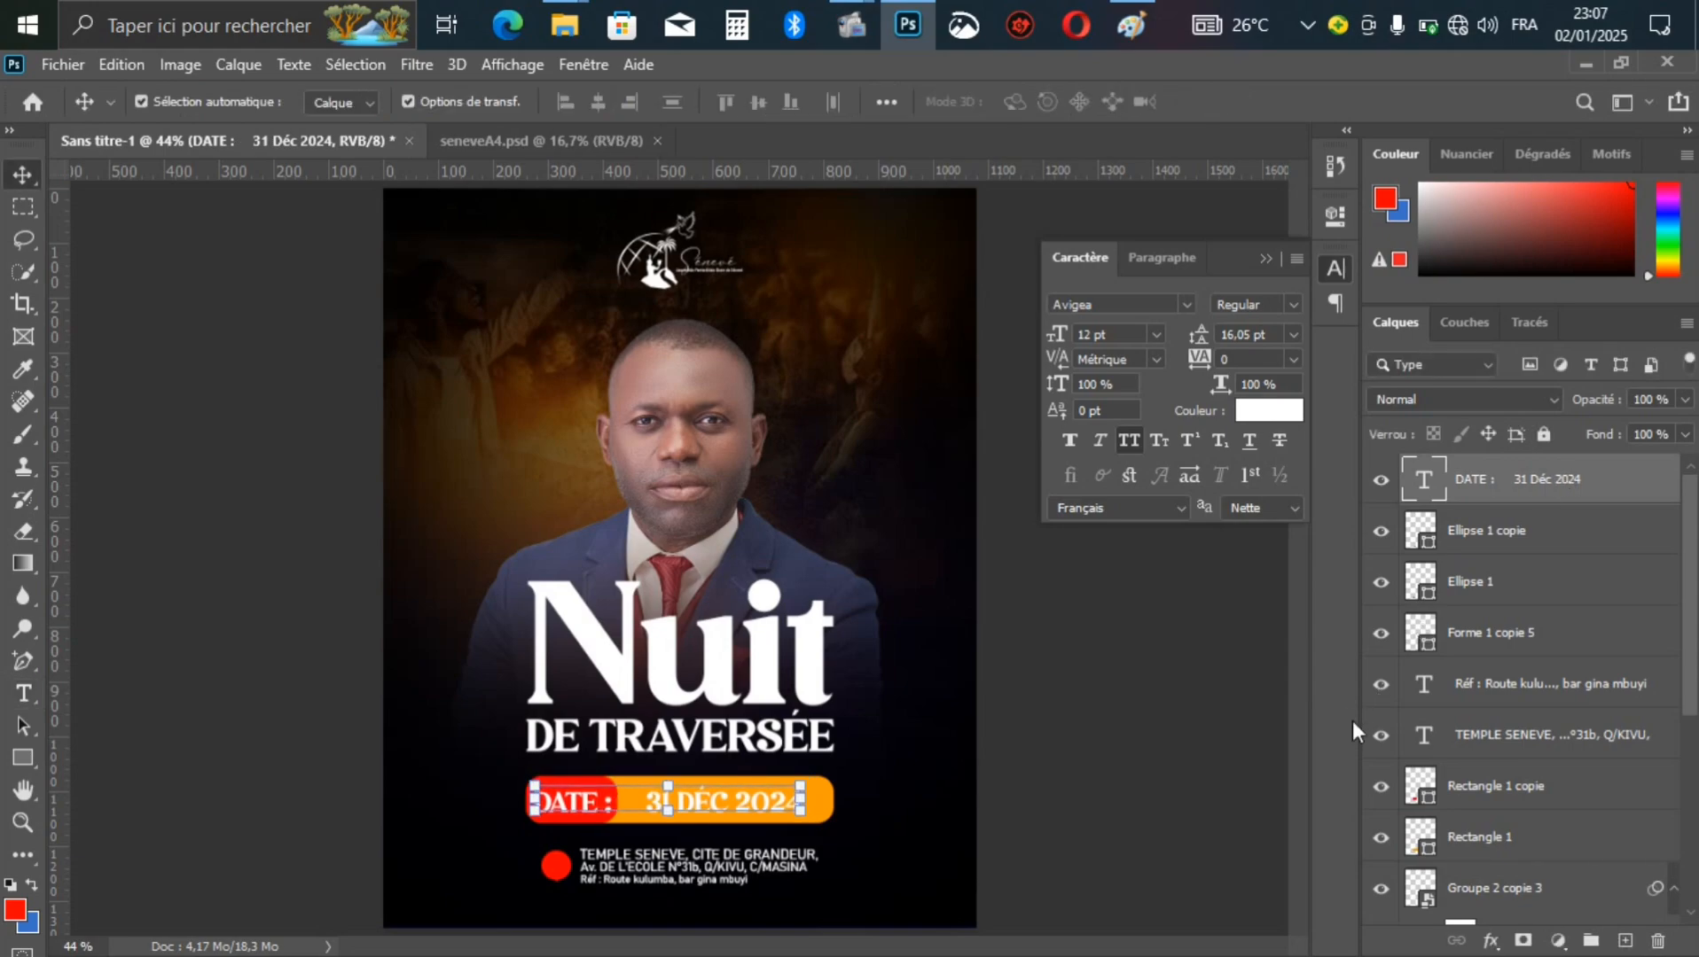
key(Up)
key(Up)
key(Up)
key(Up)
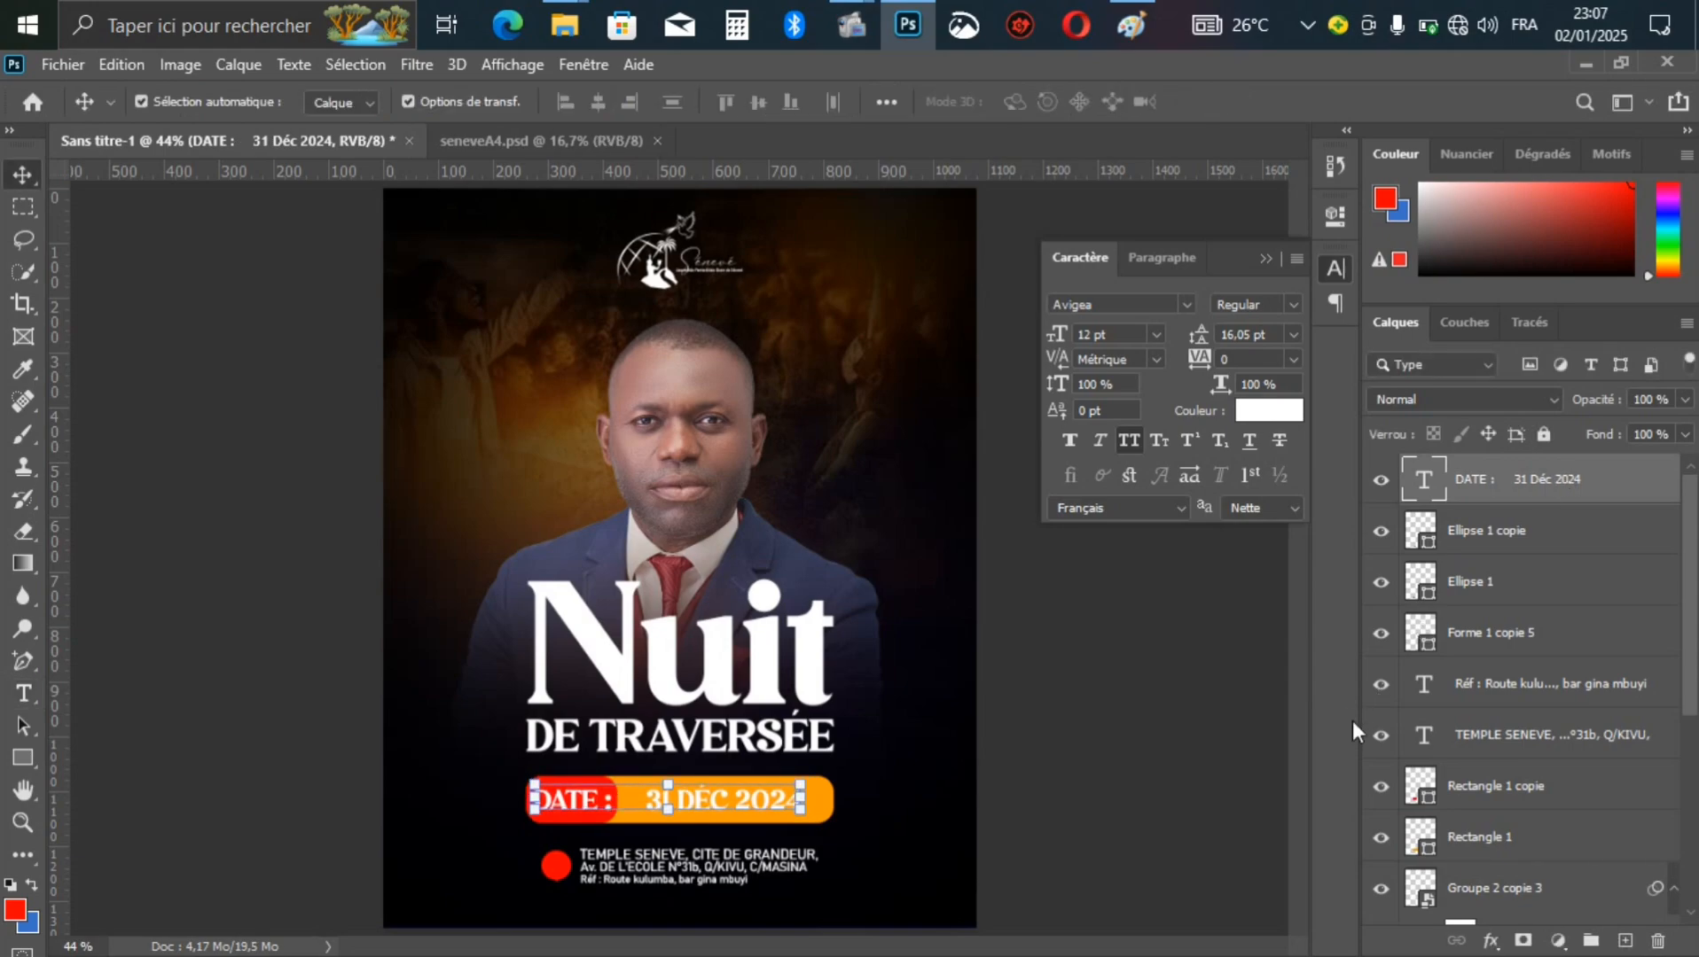
click(1127, 440)
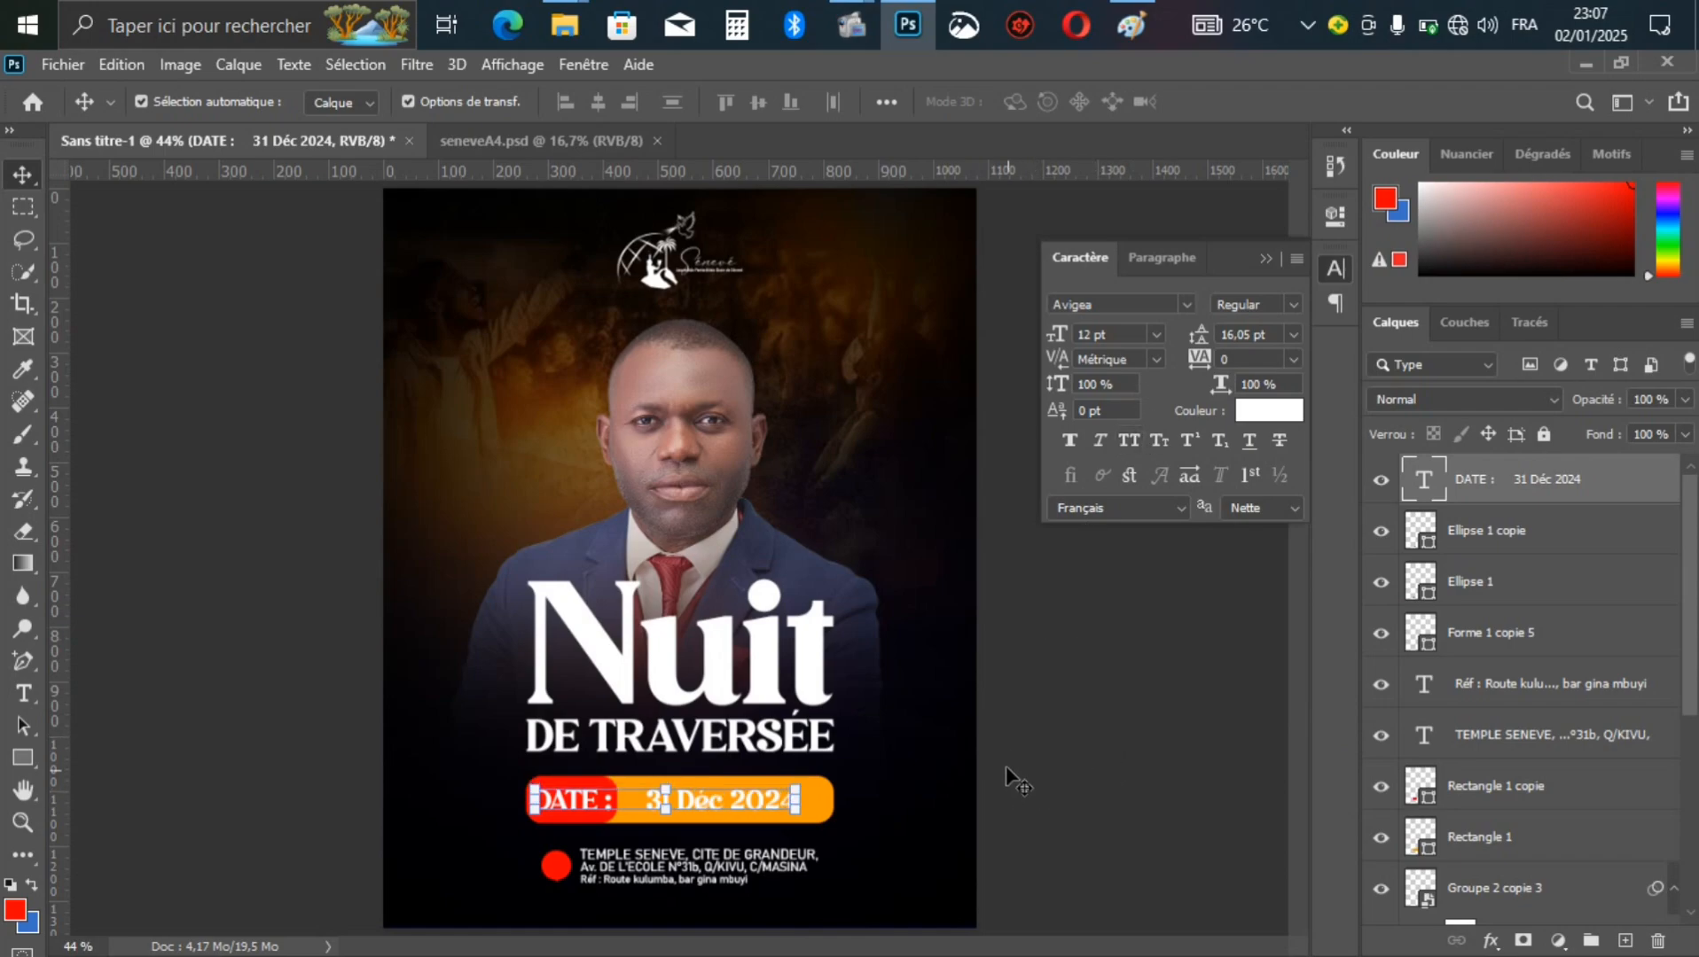
click(1030, 761)
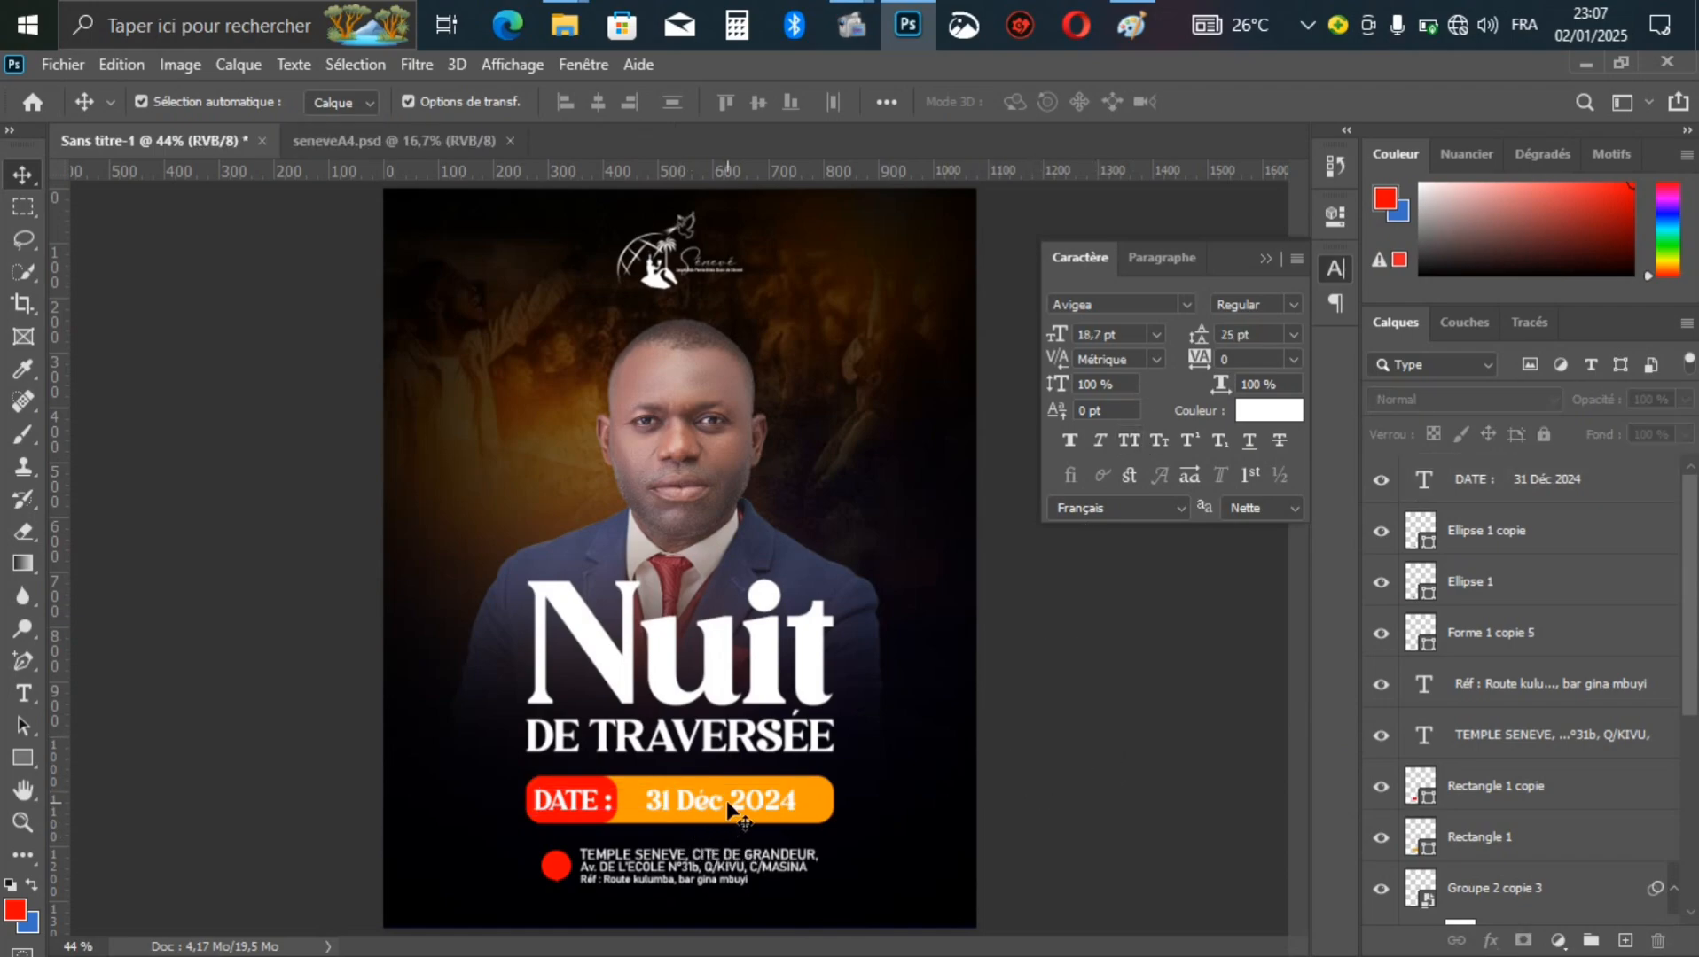
Step: Set the text colour of "31 Déc 2024" to black, keeping "DATE :" white
click(703, 809)
key(t)
click(650, 801)
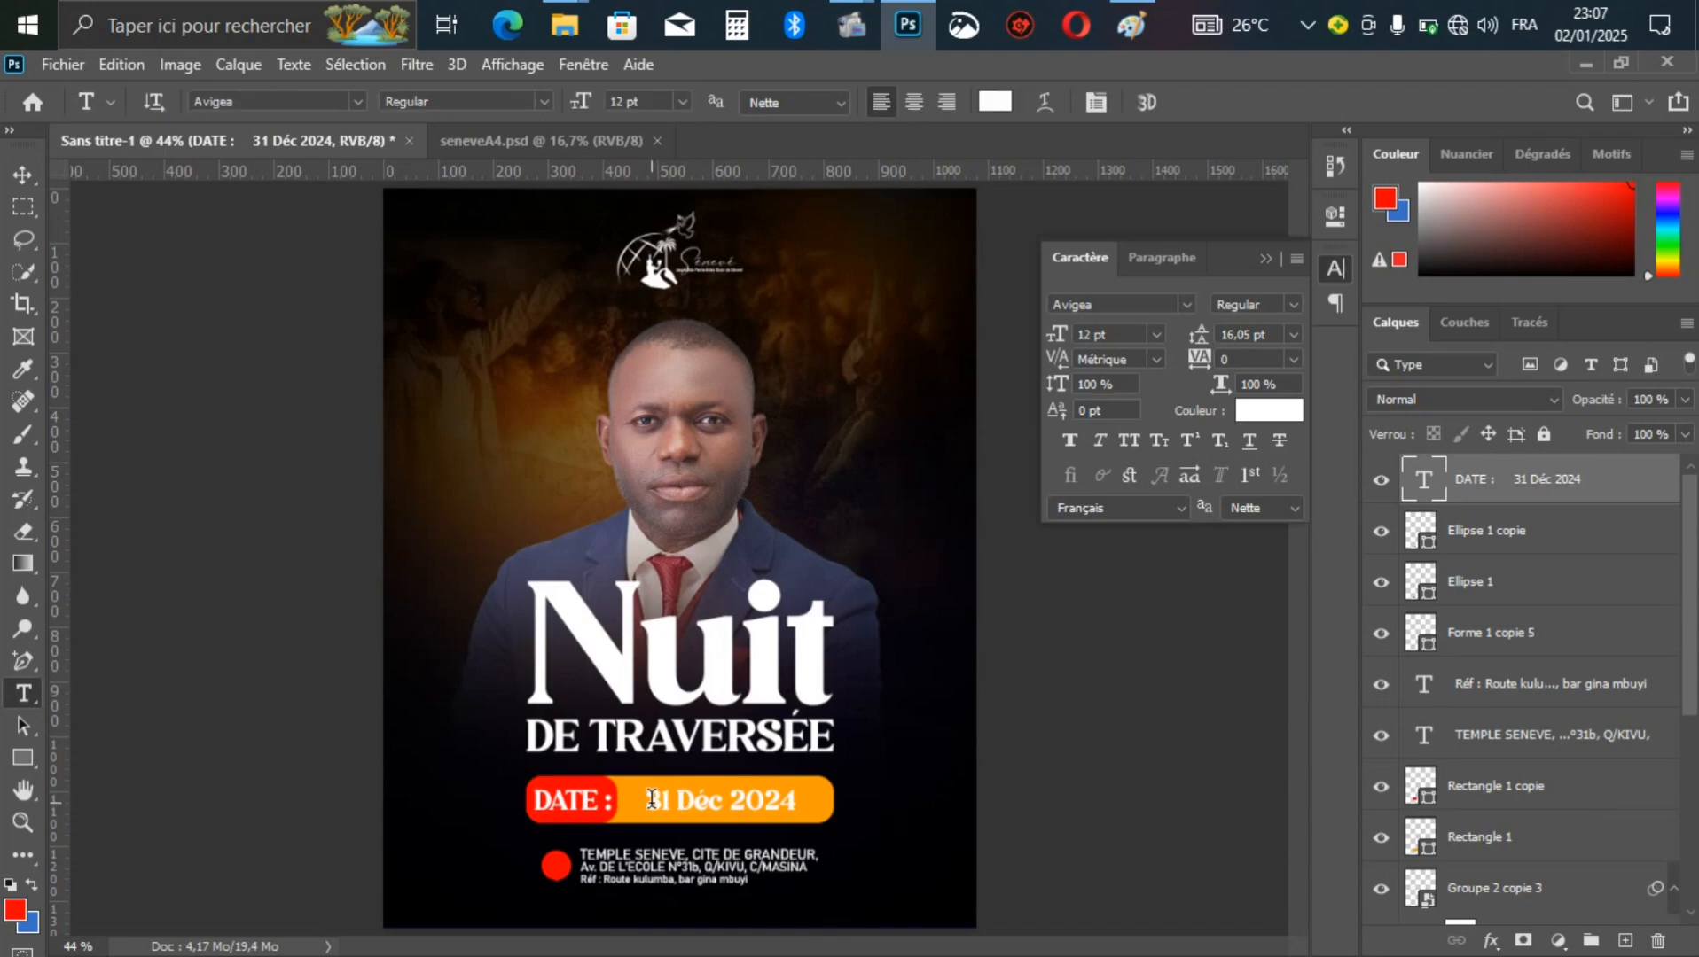
drag(649, 801, 902, 791)
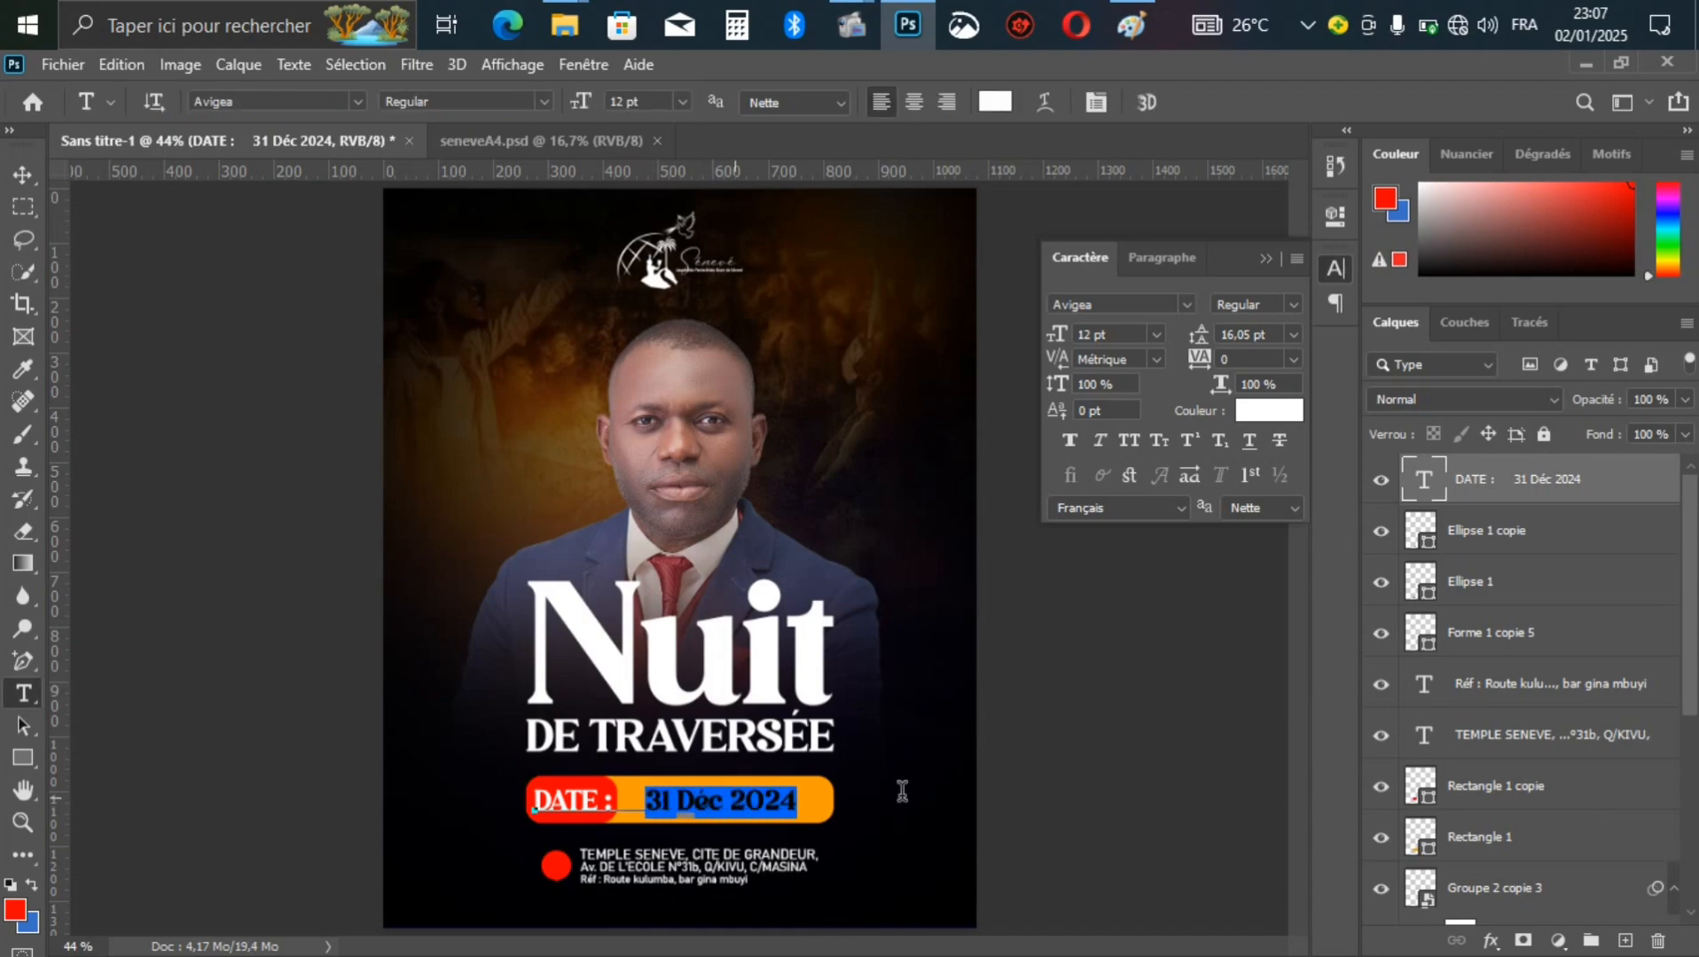
click(1257, 412)
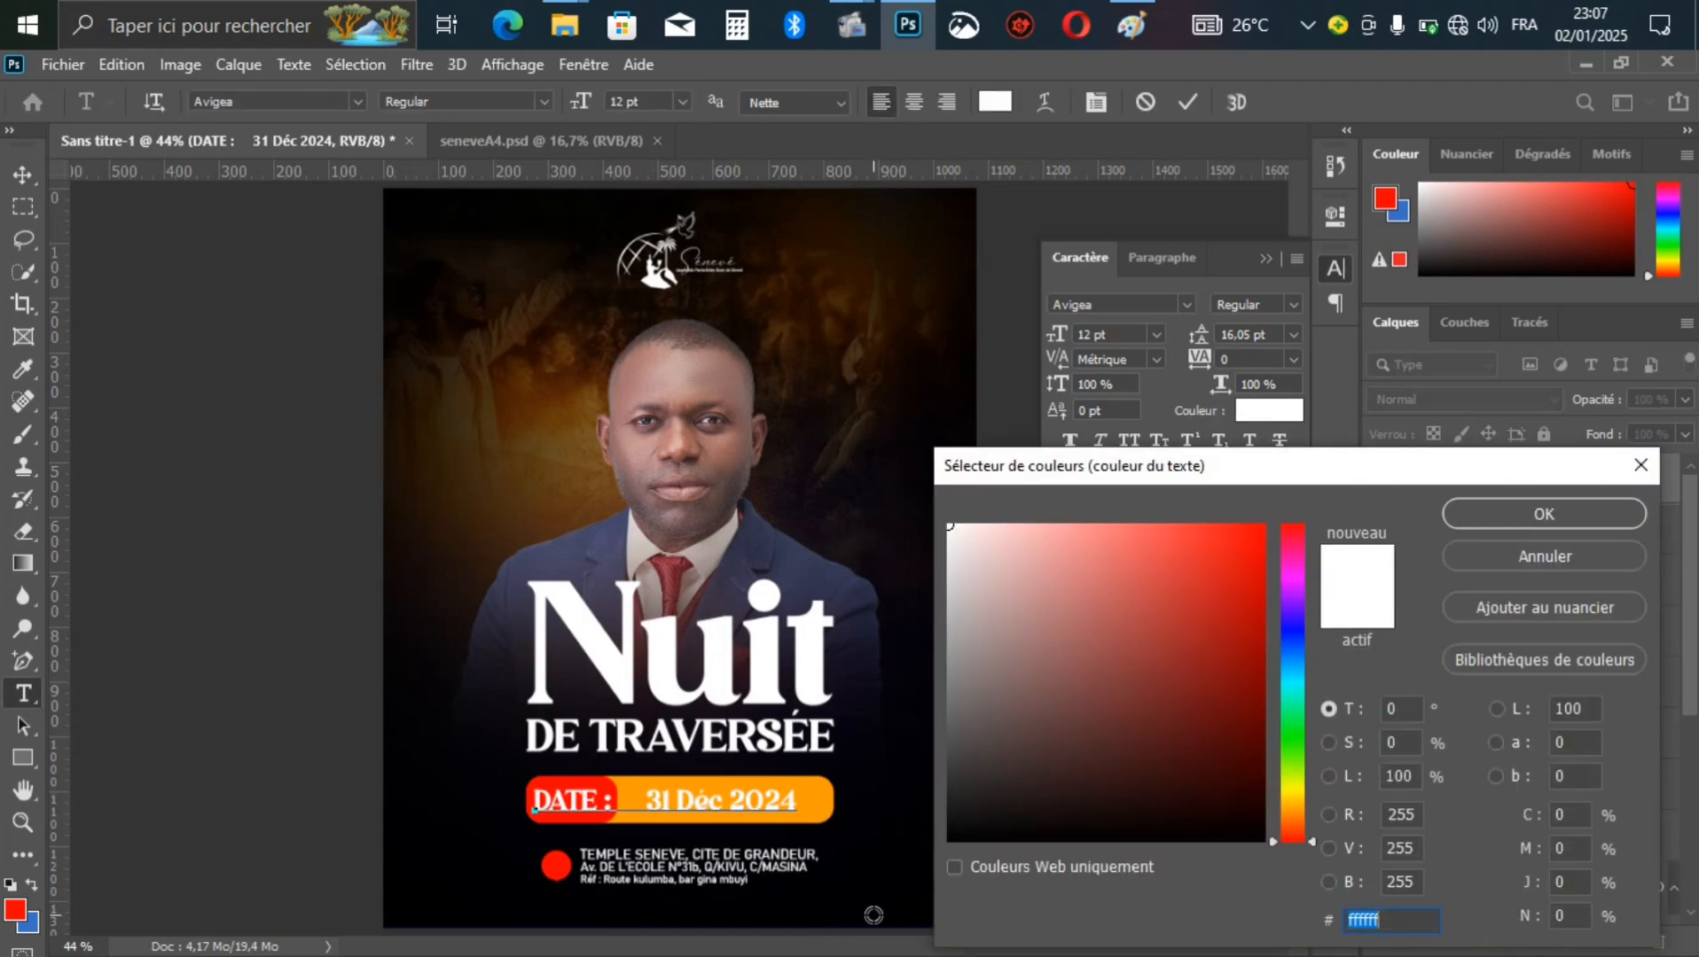
text(0000002)
key(Return)
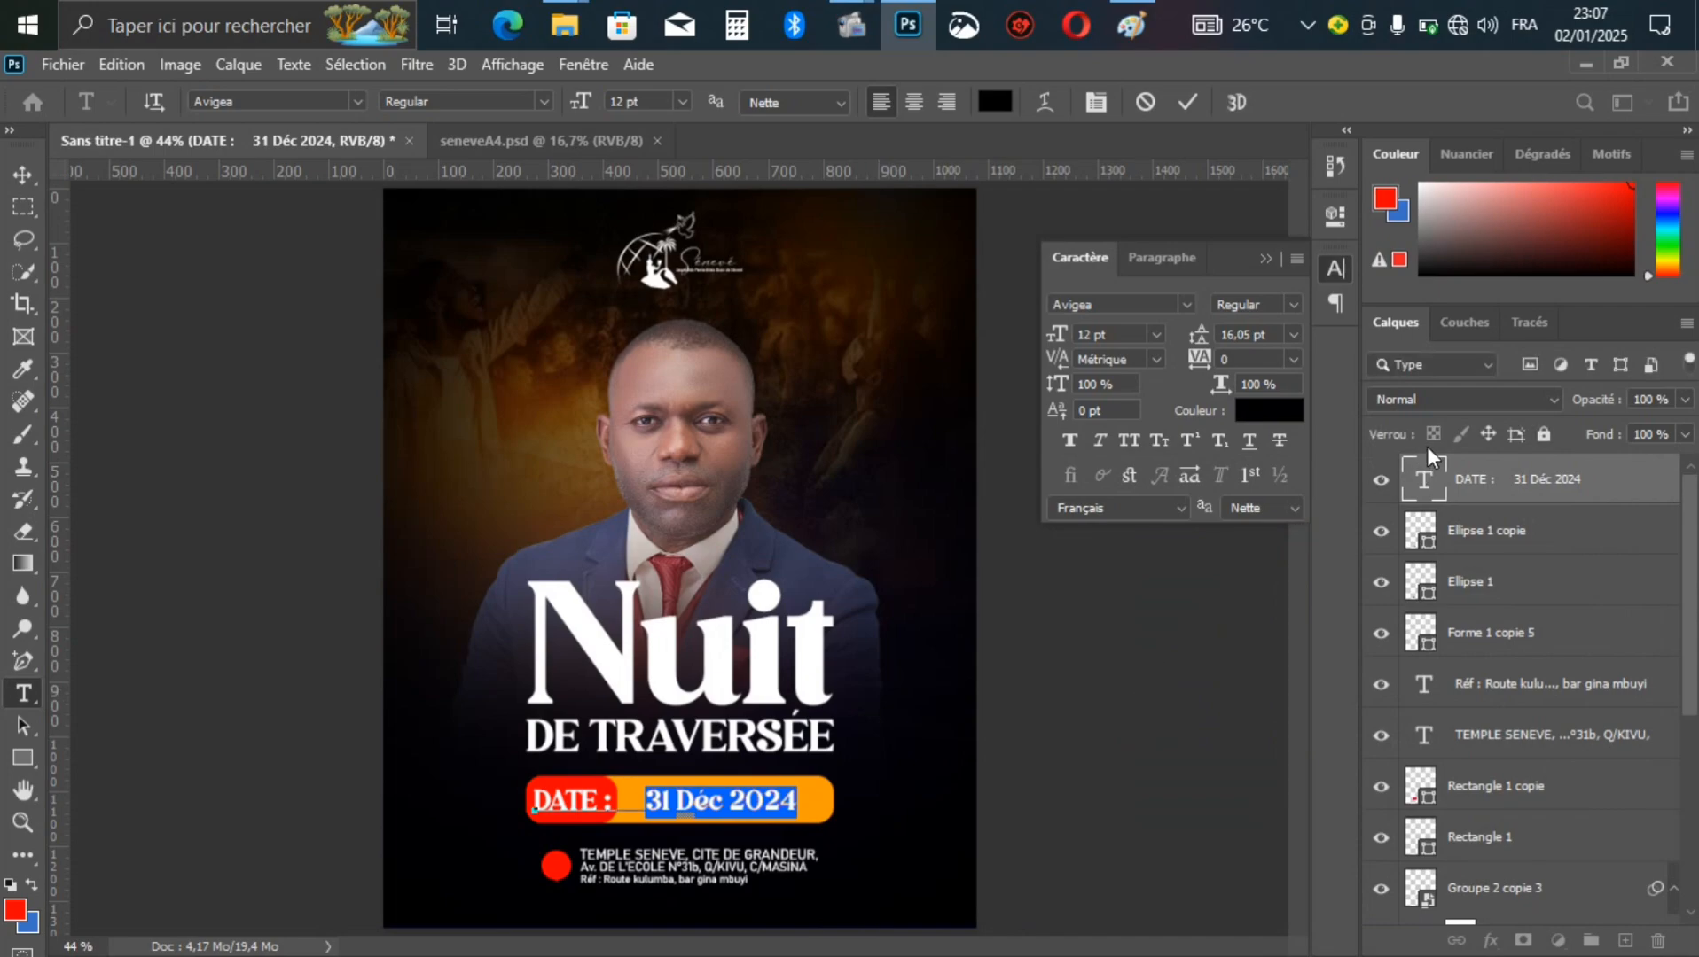
Step: Insert the word "le" before "31 Déc 2024" in the date text
key(Left)
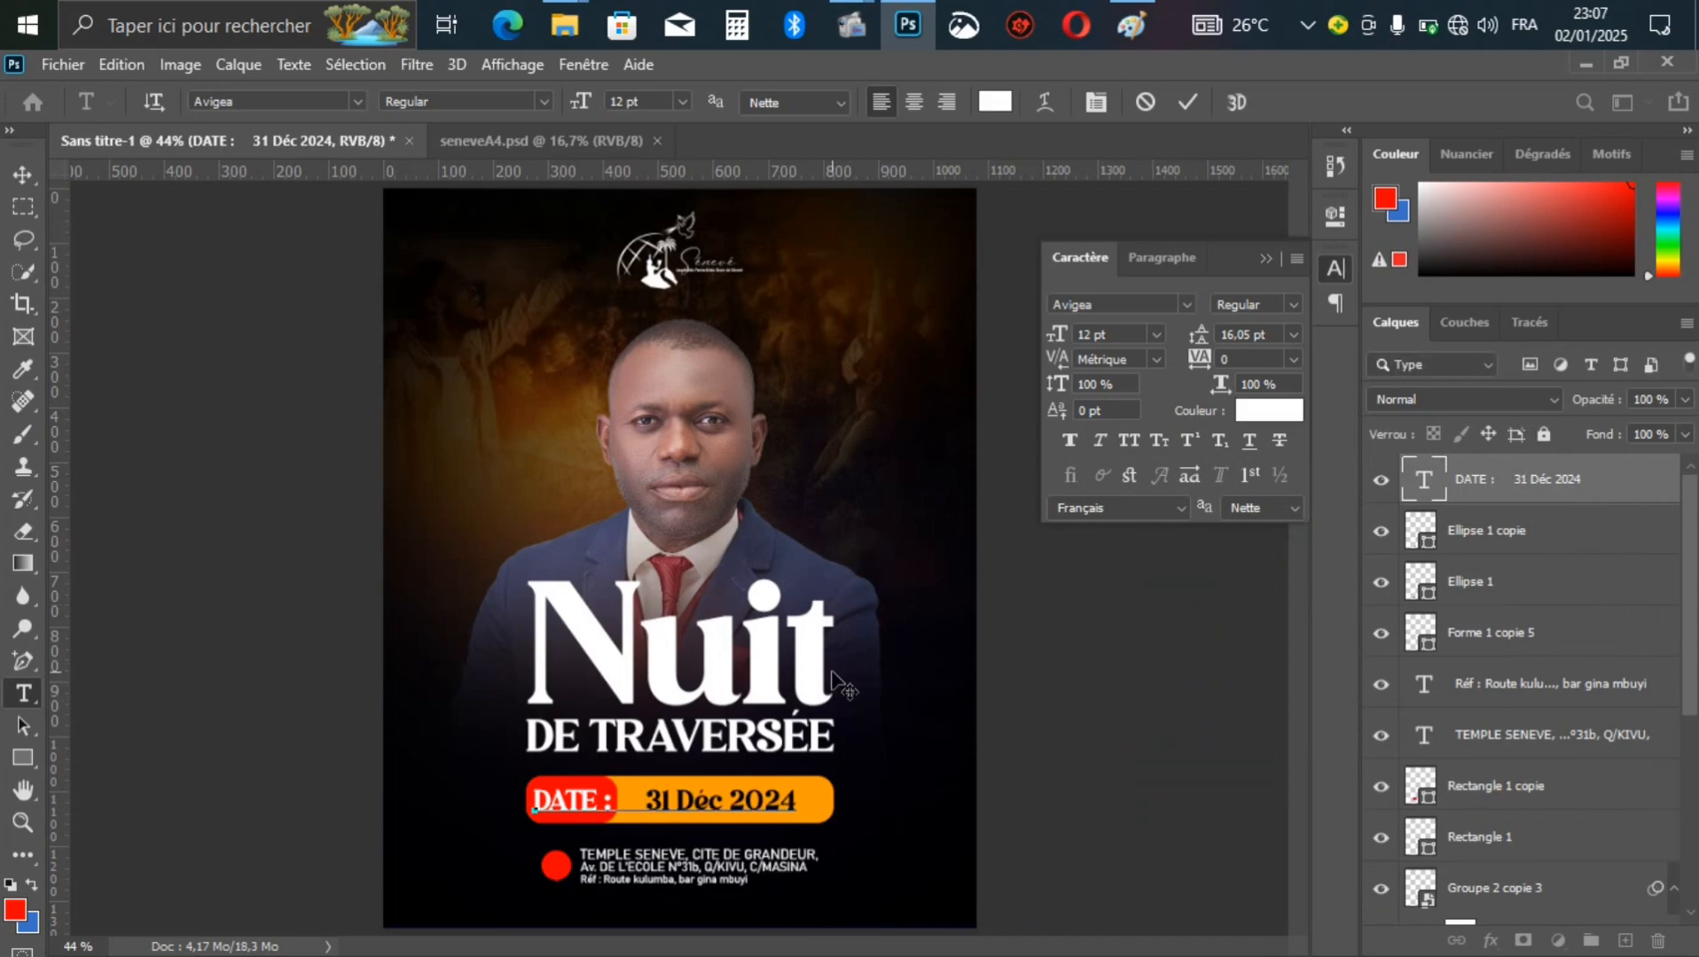
key(BackSpace)
text(le)
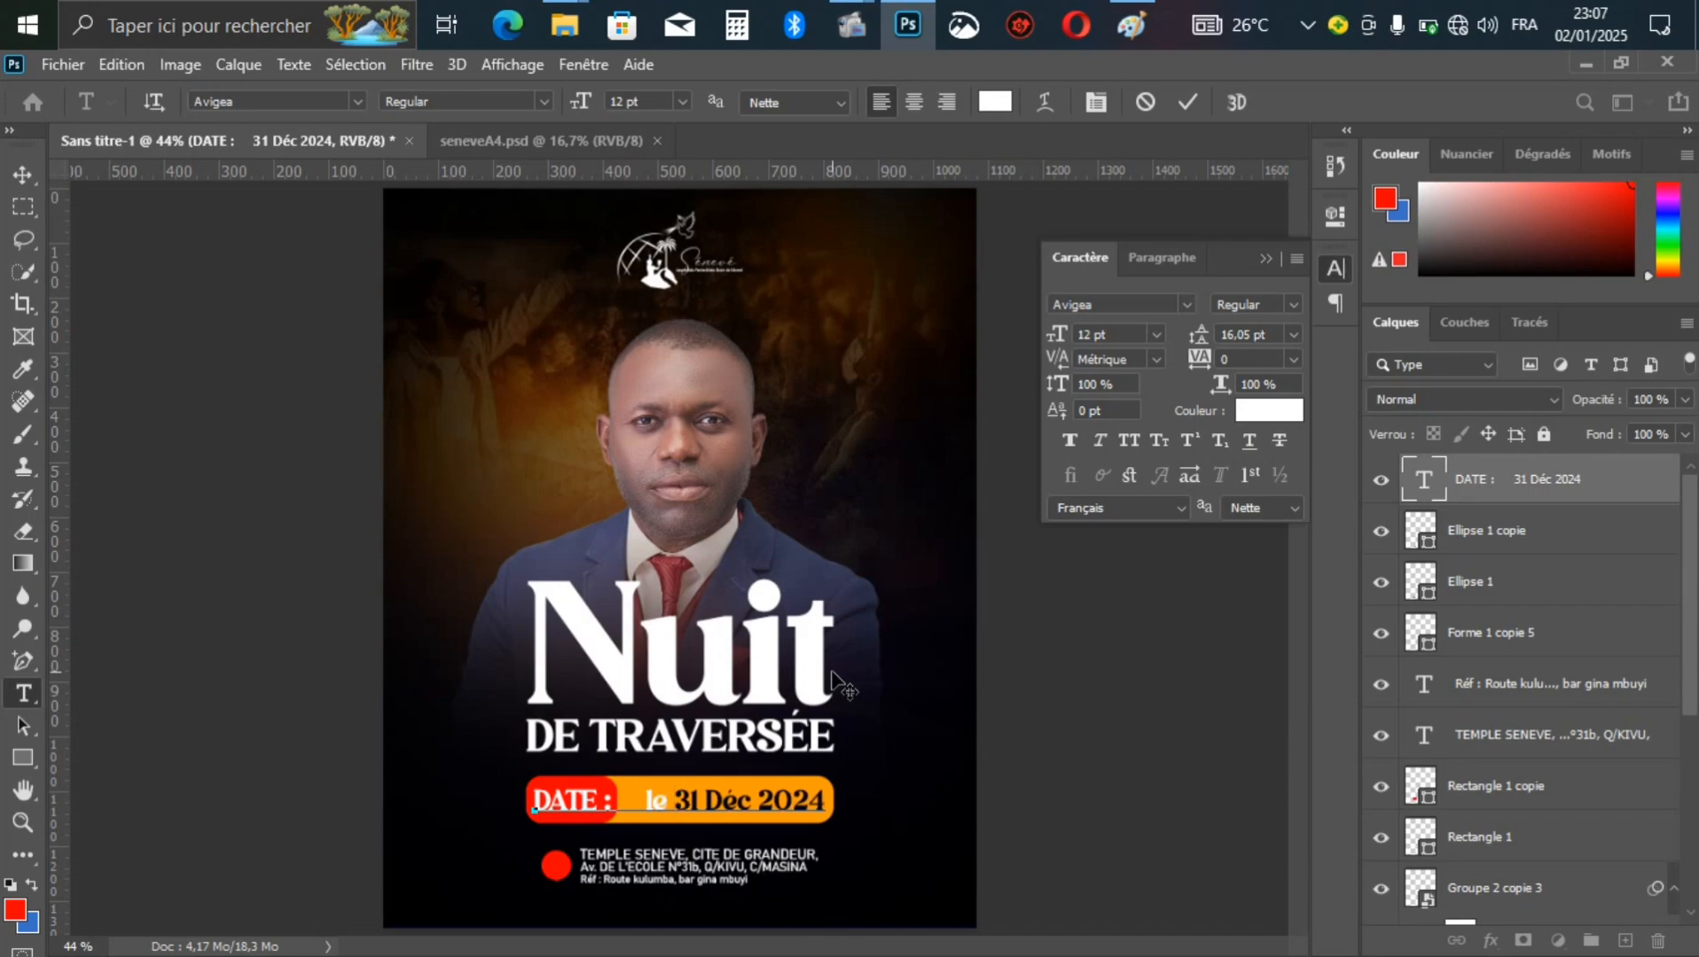
Step: Set the colour of the word "le" to black 000003, sampled from the poster's dark background
key(ctrl+shift+Left)
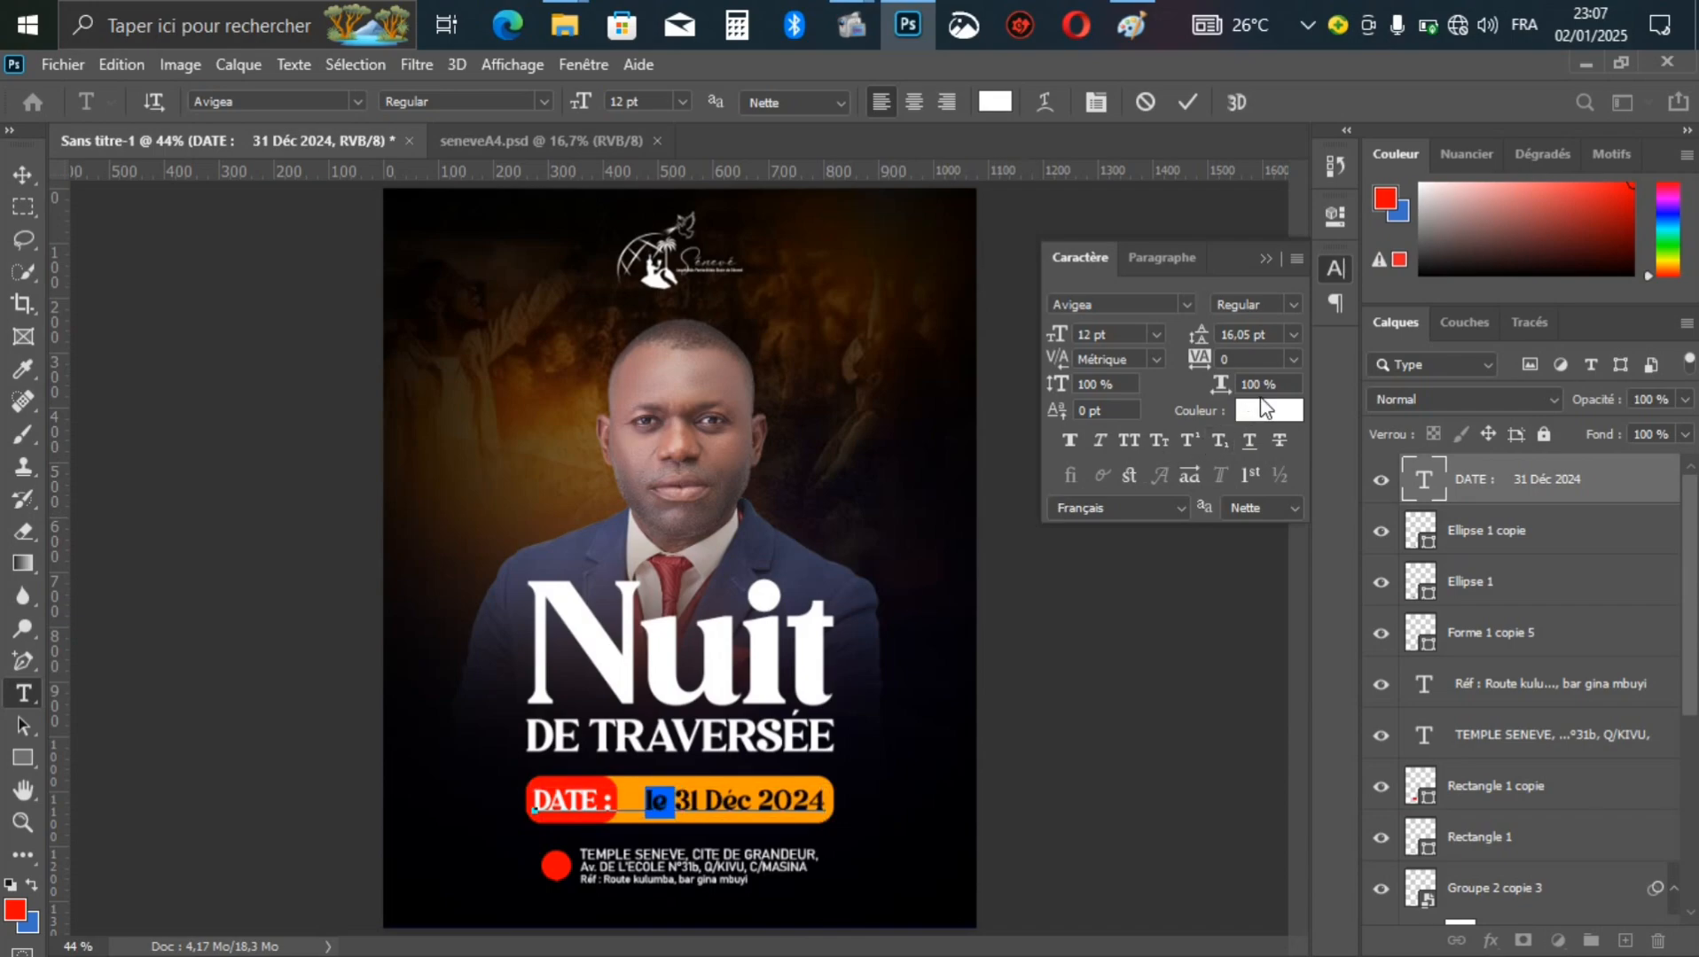
click(1260, 400)
click(890, 850)
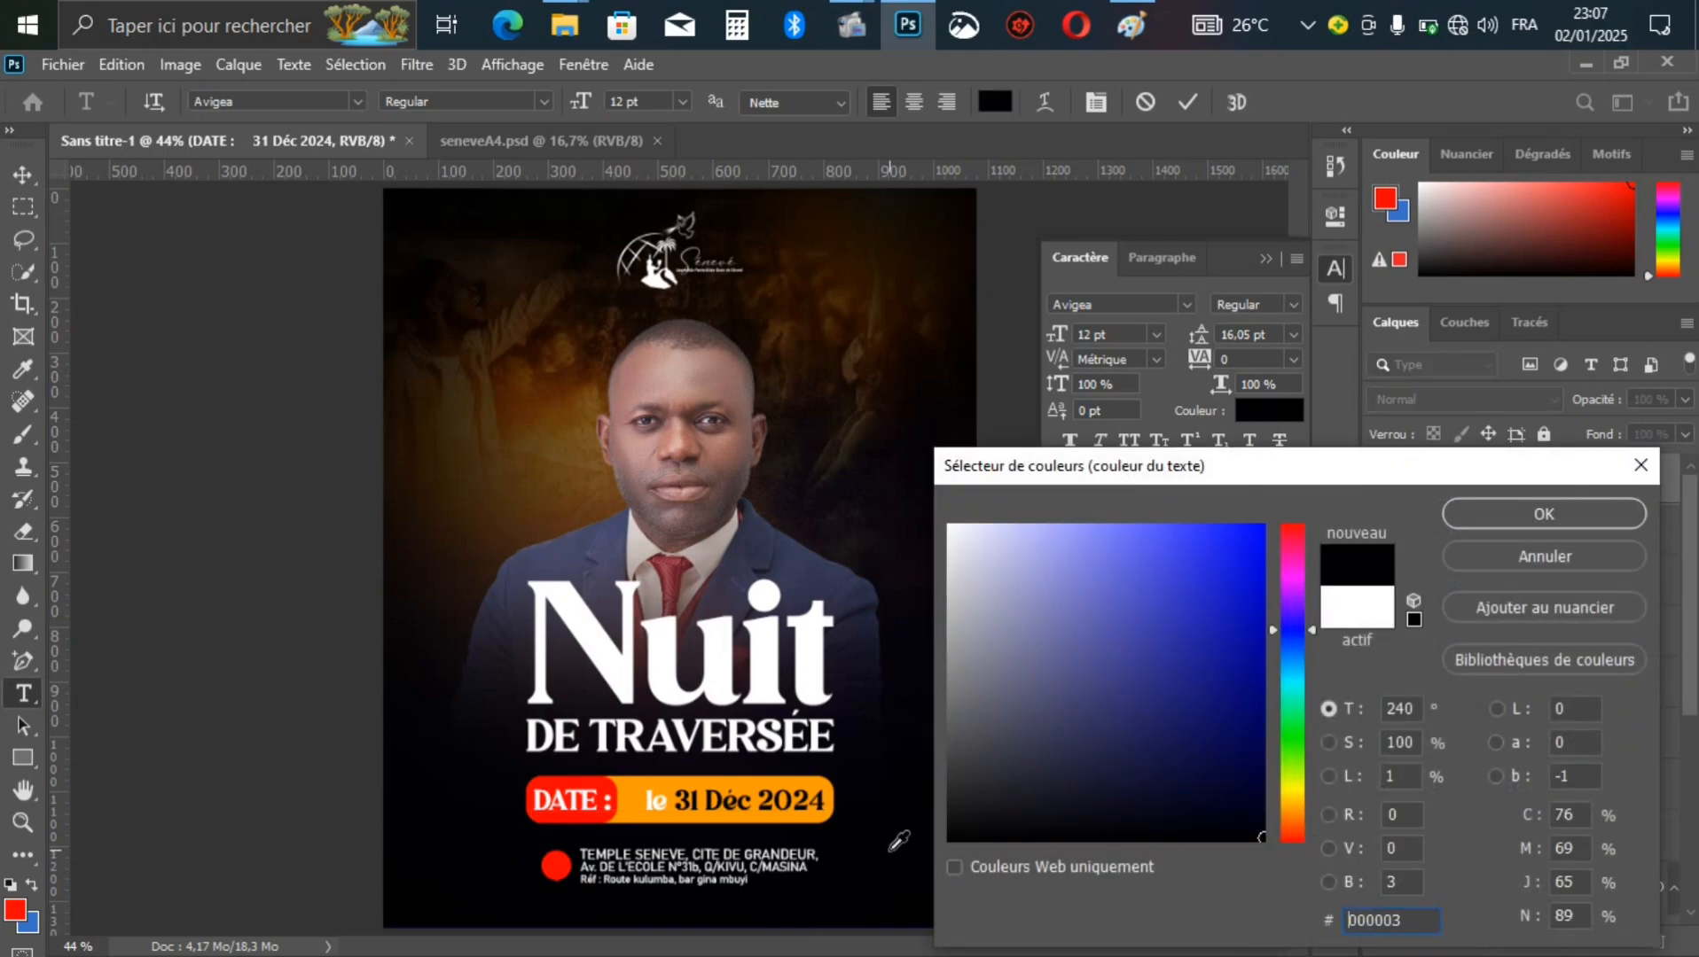
key(Return)
Step: Delete two of the spaces before "le 31 Déc 2024" to centre it on the orange area, then commit and deselect the text
click(625, 802)
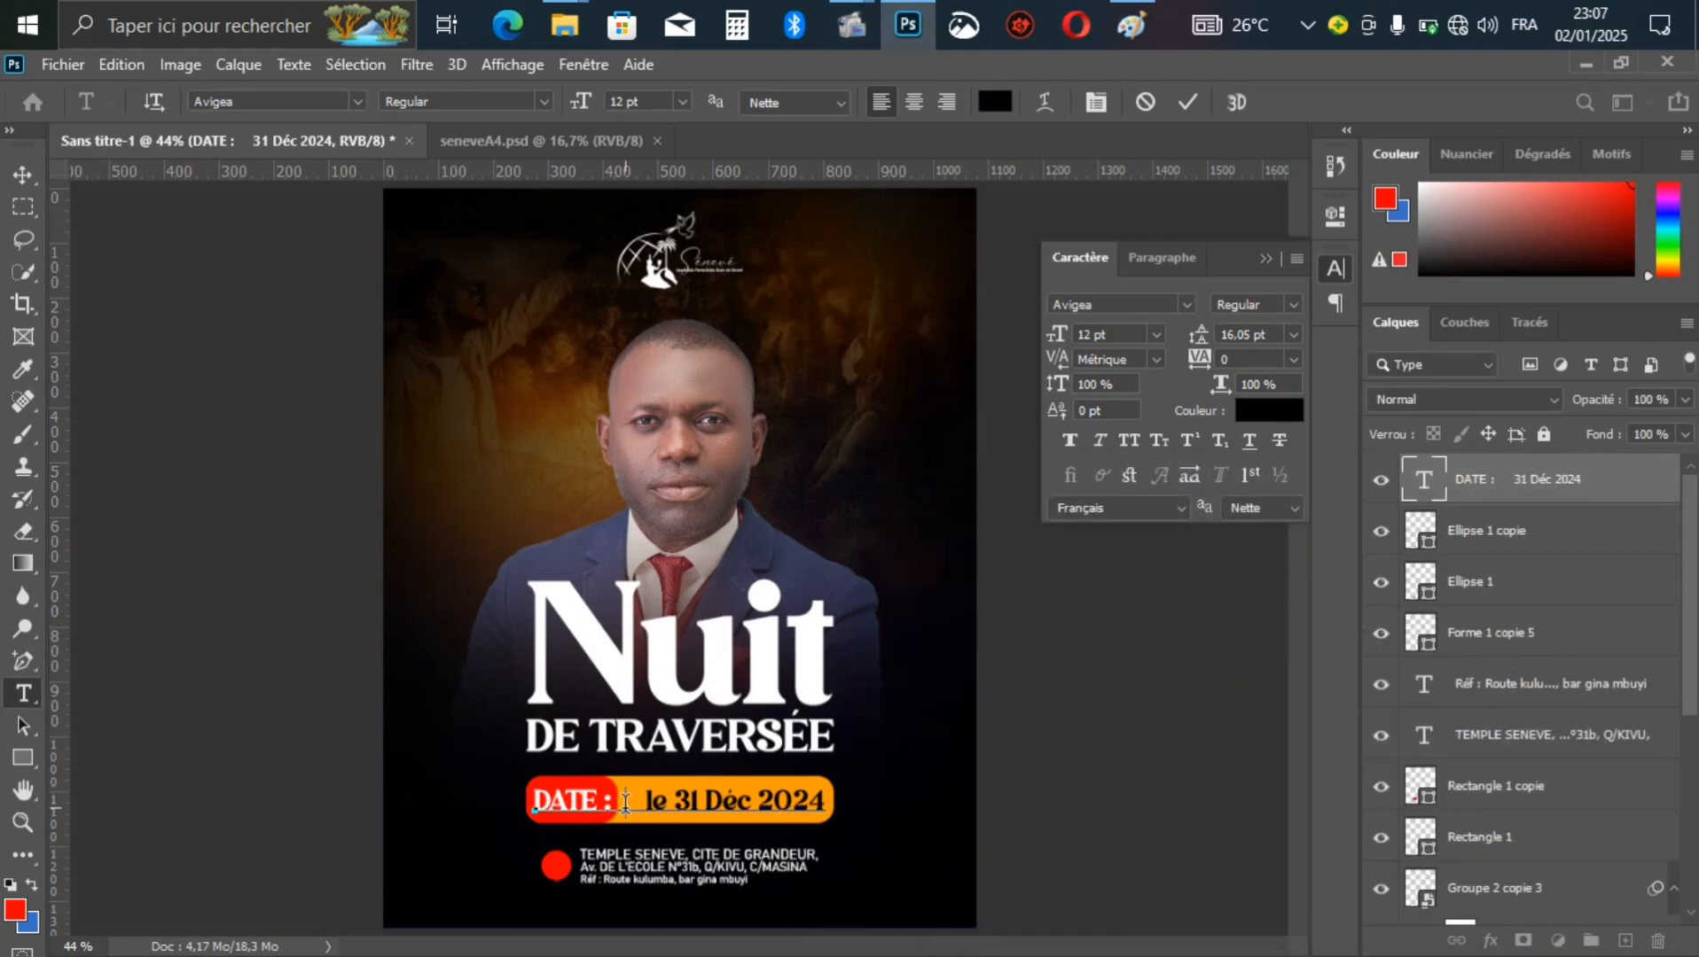
key(BackSpace)
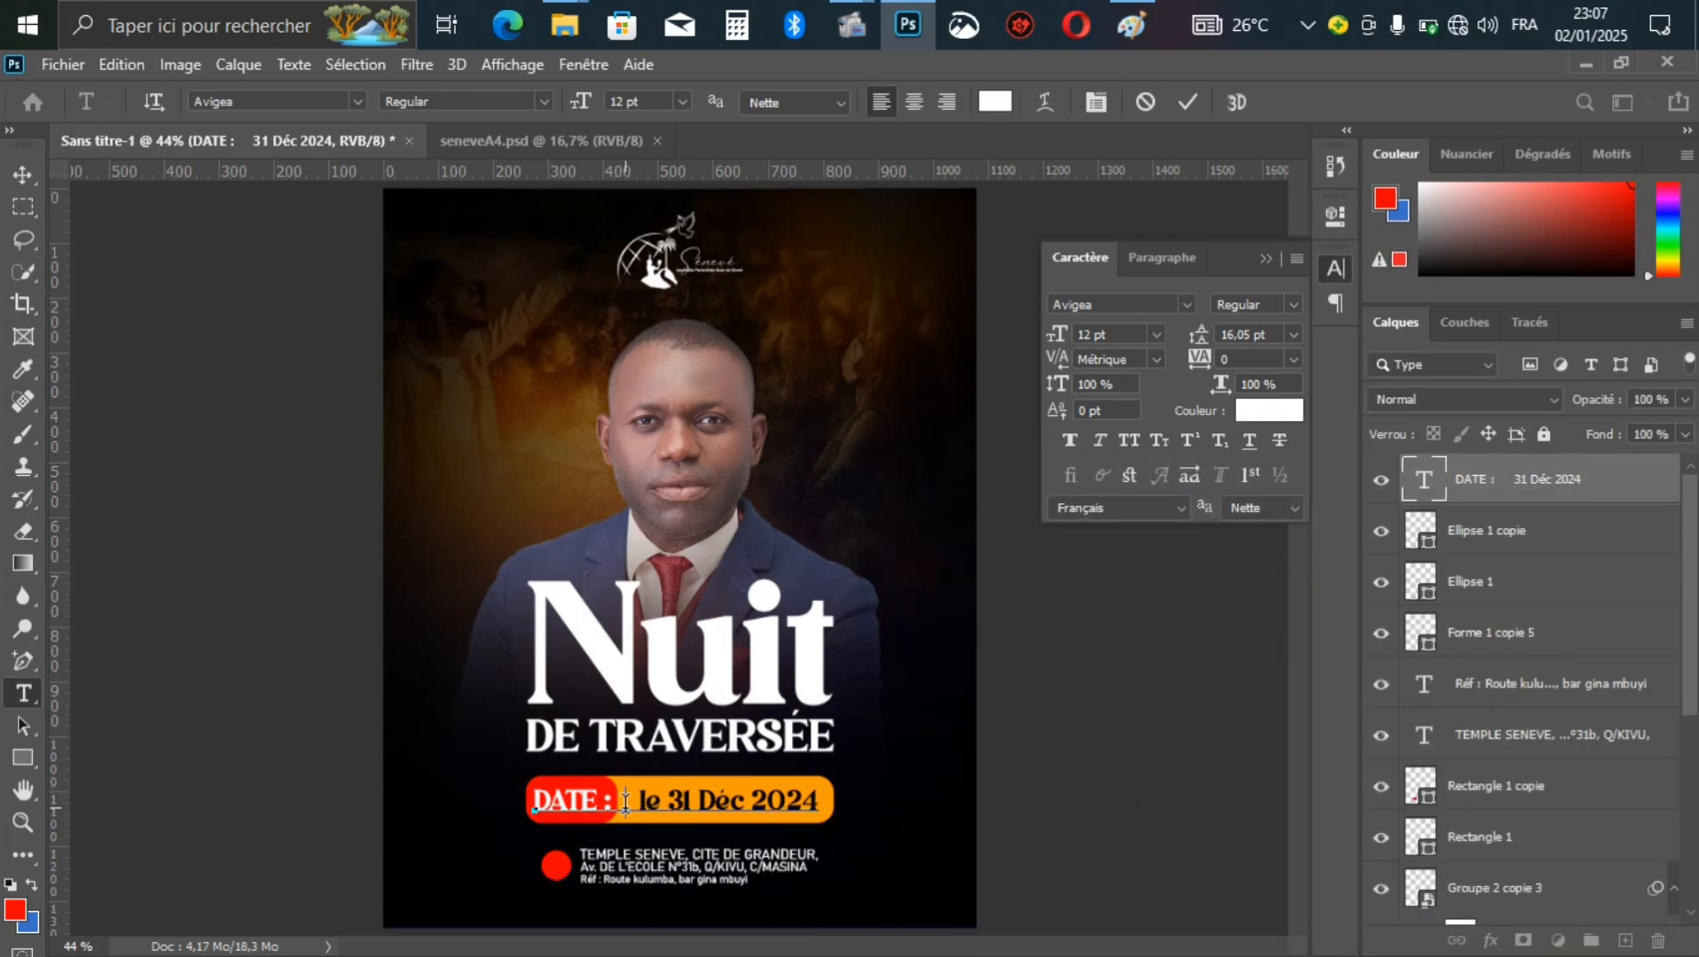
key(BackSpace)
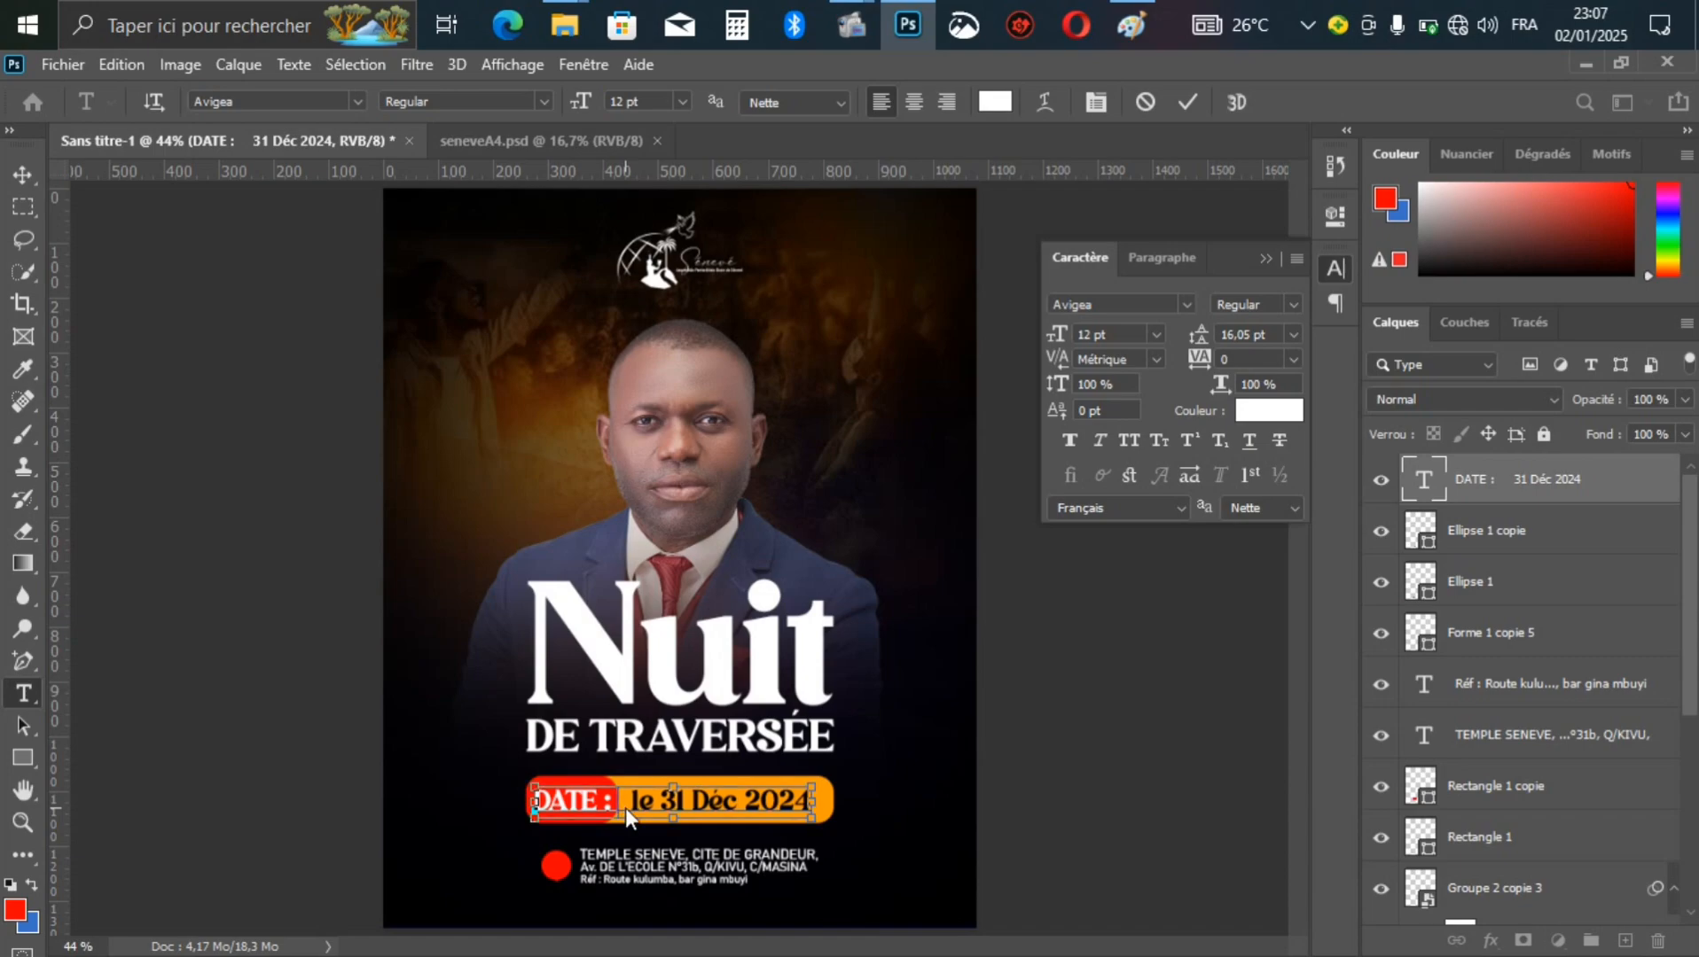
key(ctrl+Return)
key(v)
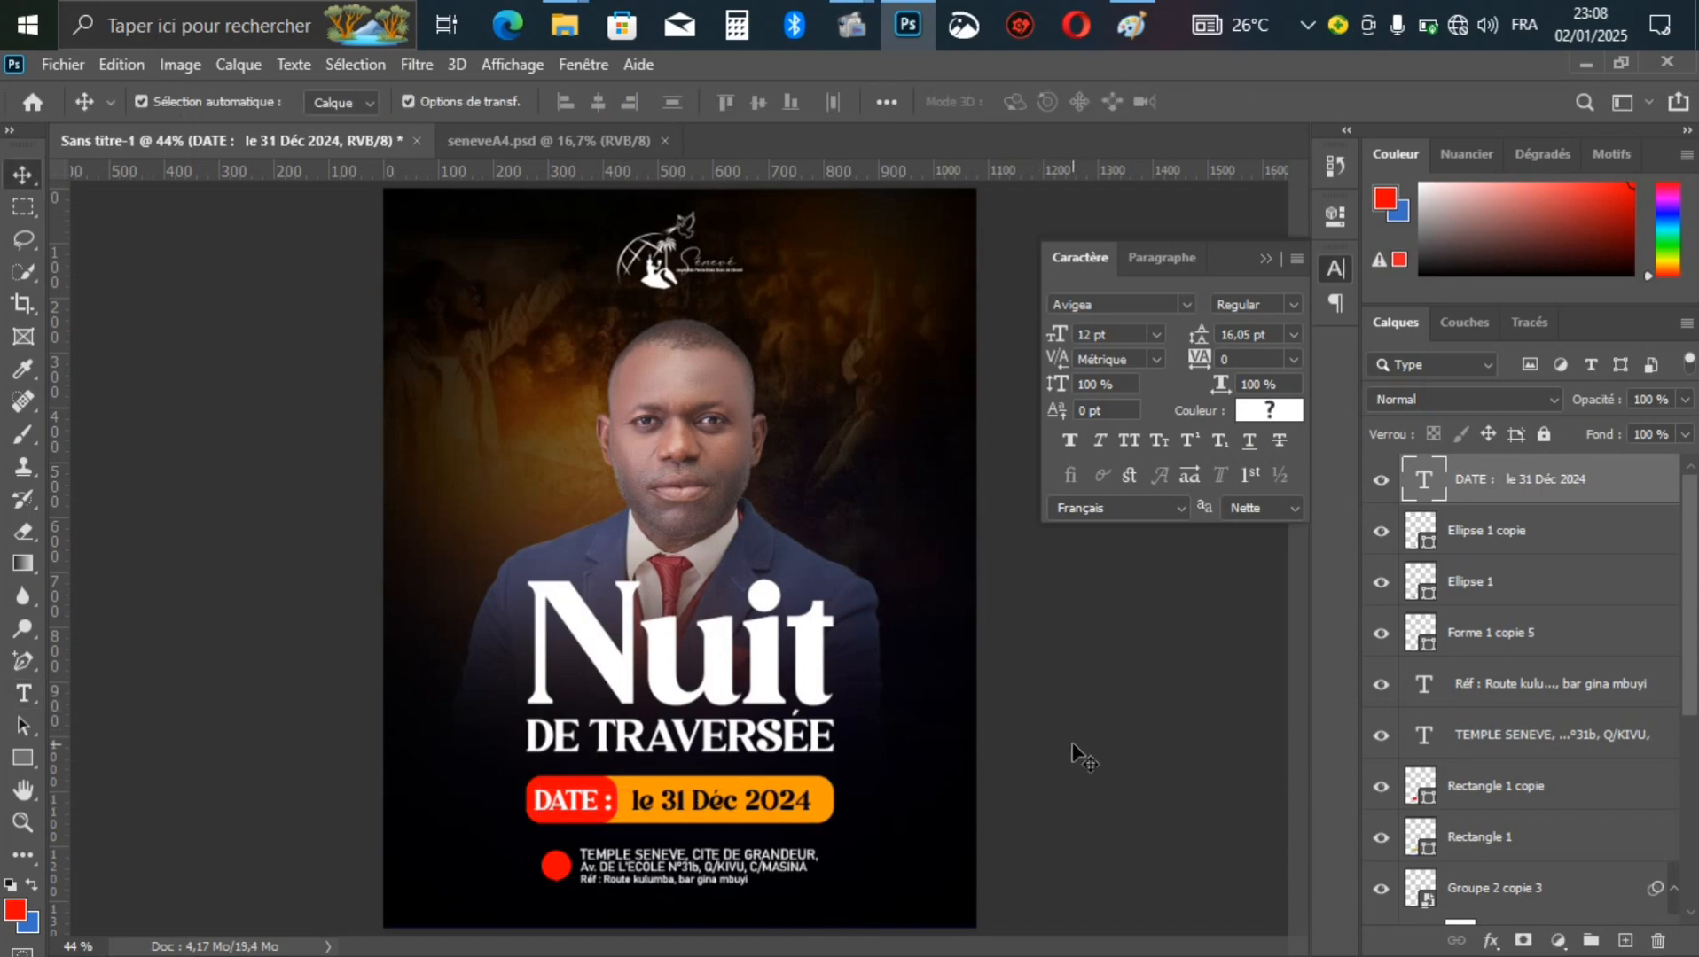
click(1057, 764)
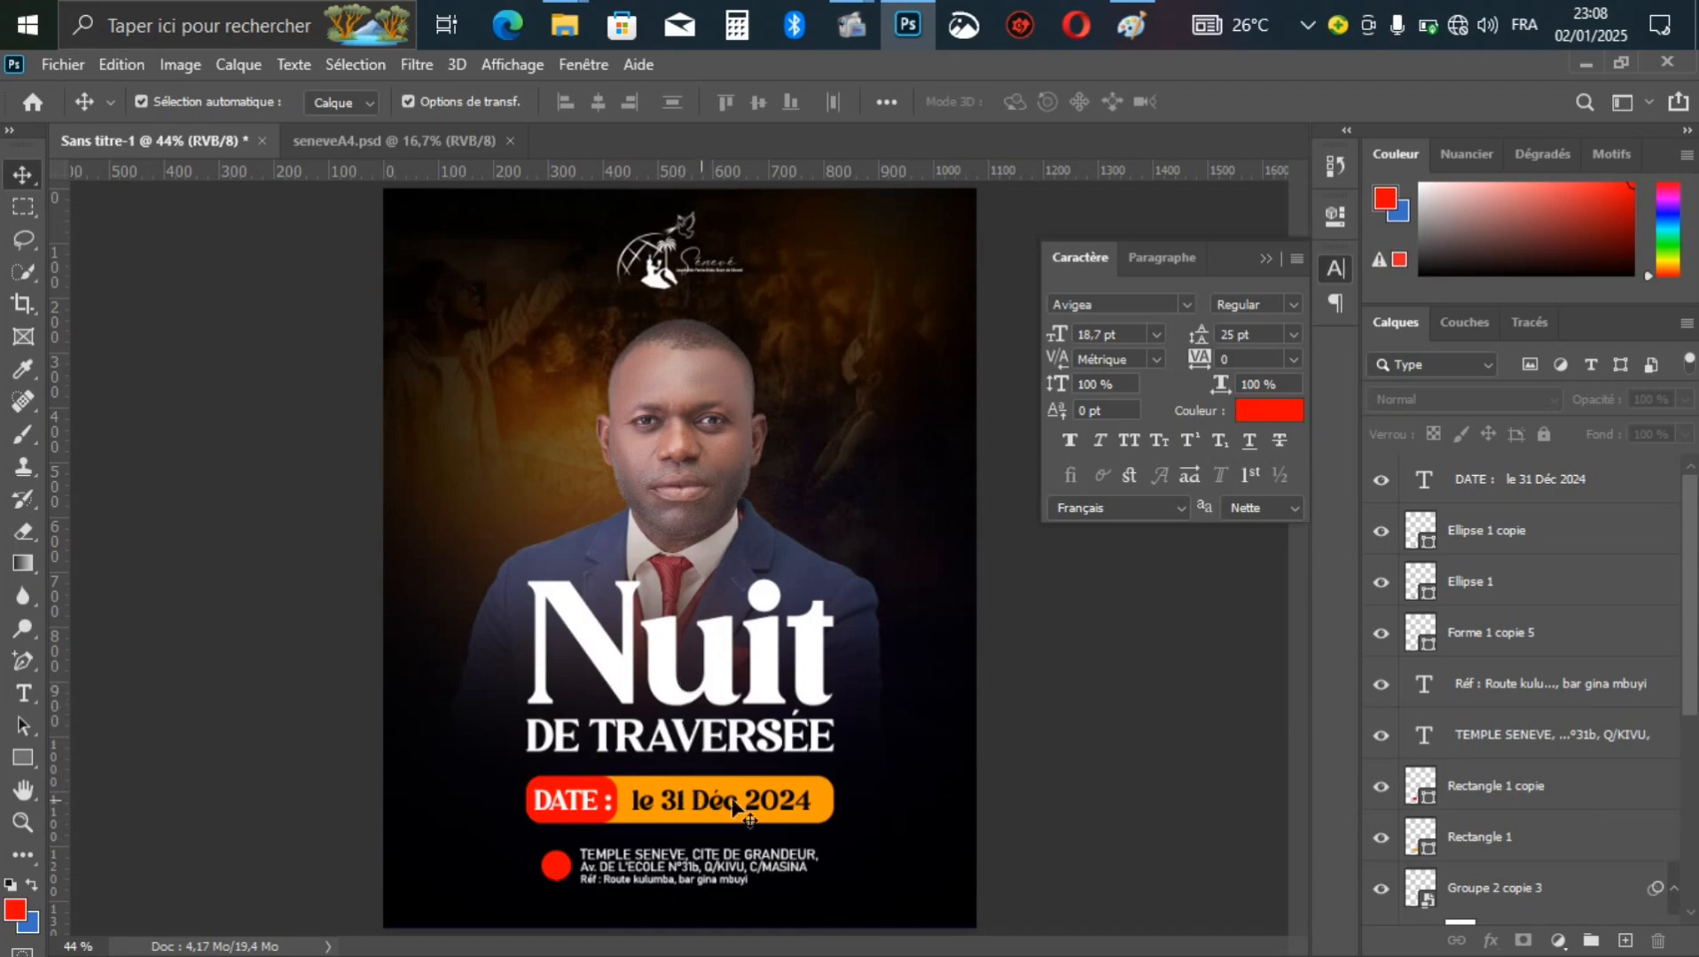
Step: Move the date bar together with its text up, closer beneath "DE TRAVERSÉE", and deselect it
drag(858, 784, 532, 804)
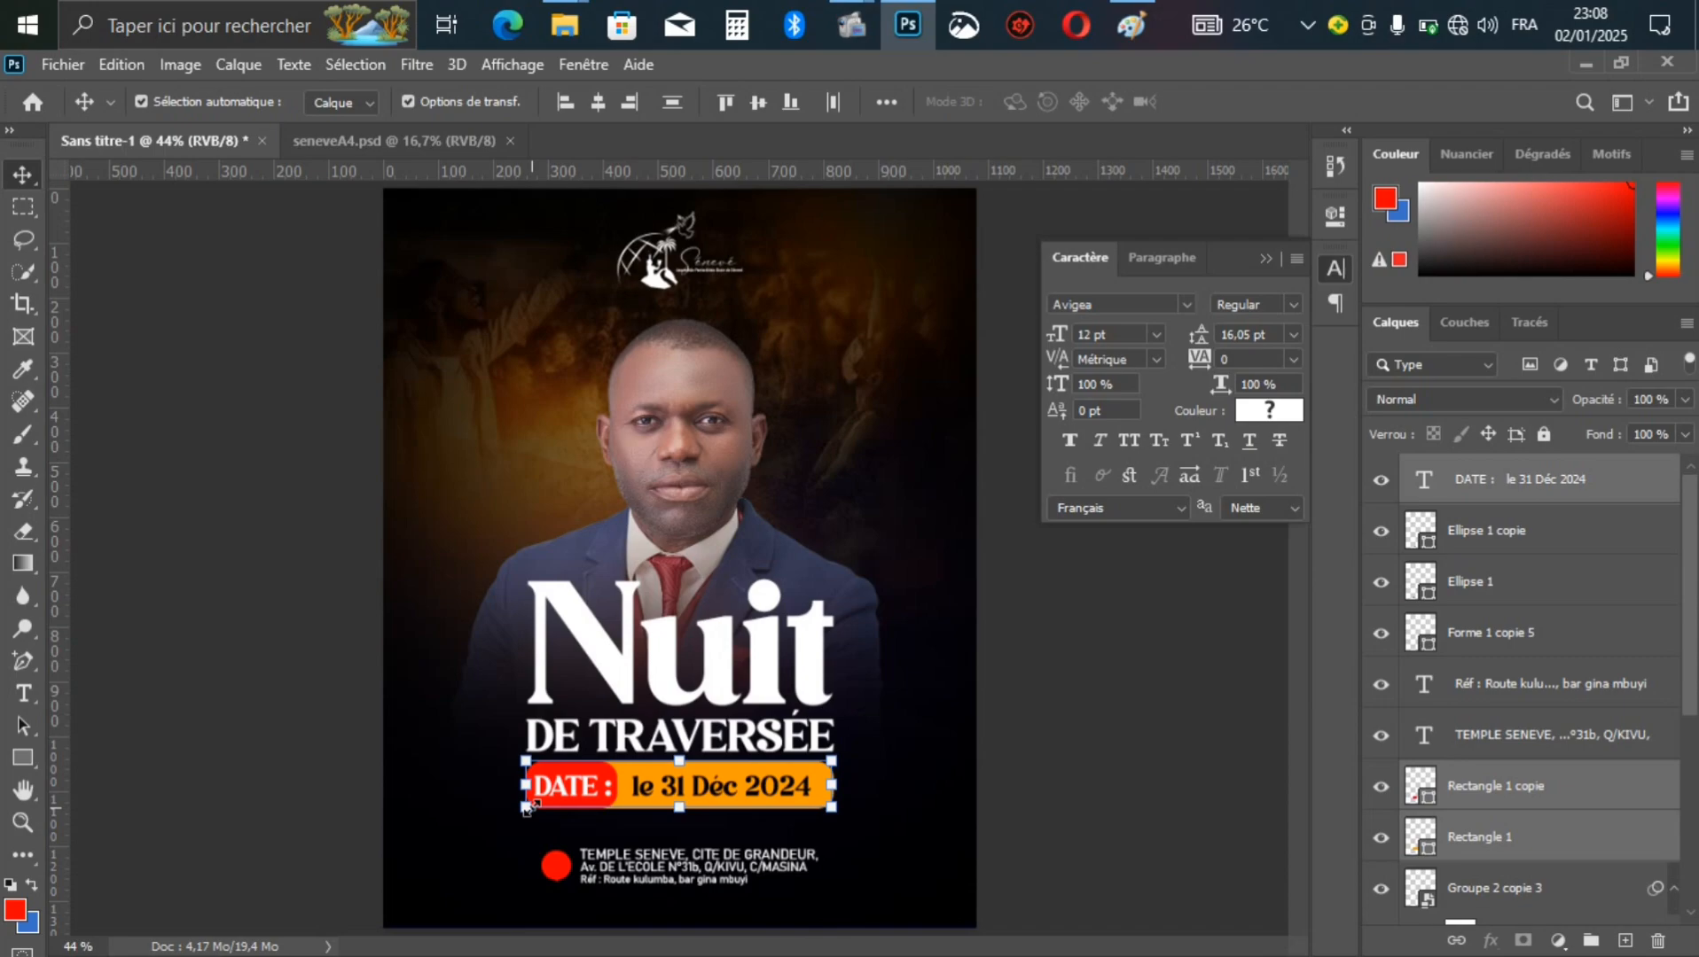
click(1076, 811)
Step: Duplicate the "DATE : le 31 Déc 2024" text layer and shift the copy straight down to just below the date bar
click(671, 797)
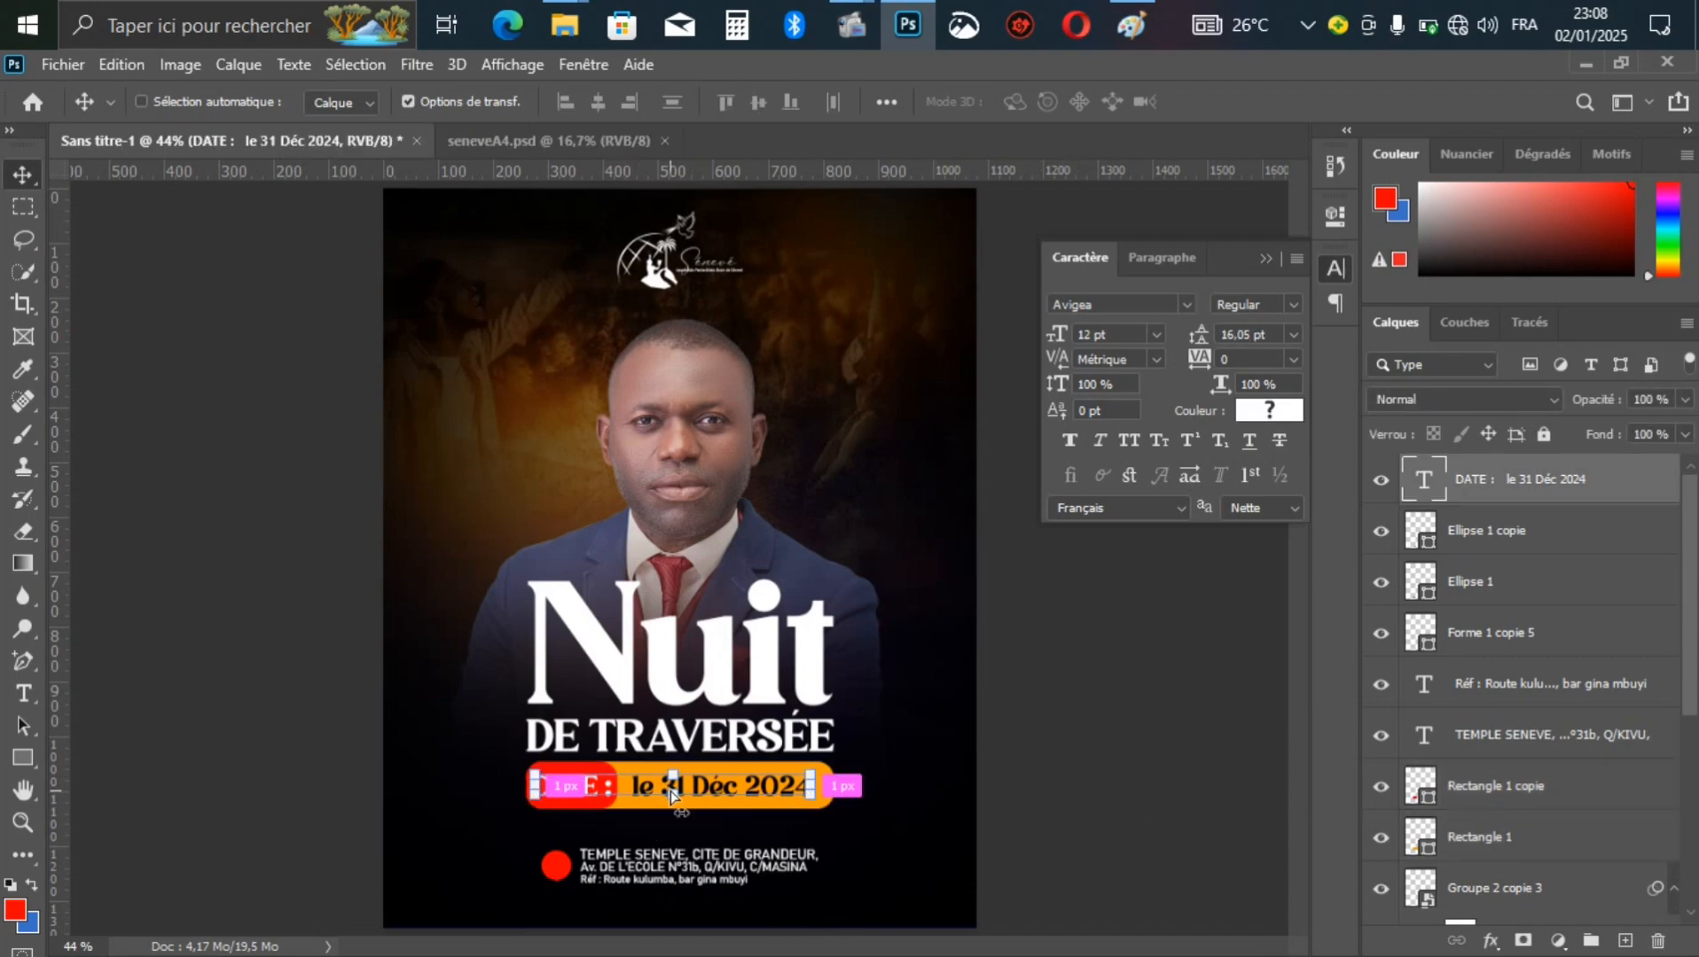
key(ctrl+j)
drag(671, 789, 671, 803)
key(Down)
key(Down)
key(Down)
key(Down)
key(Down)
key(Down)
key(Down)
key(Down)
key(Down)
key(Down)
key(Down)
key(Down)
key(Down)
key(Down)
key(Down)
key(Down)
key(Down)
key(Down)
key(Down)
key(Down)
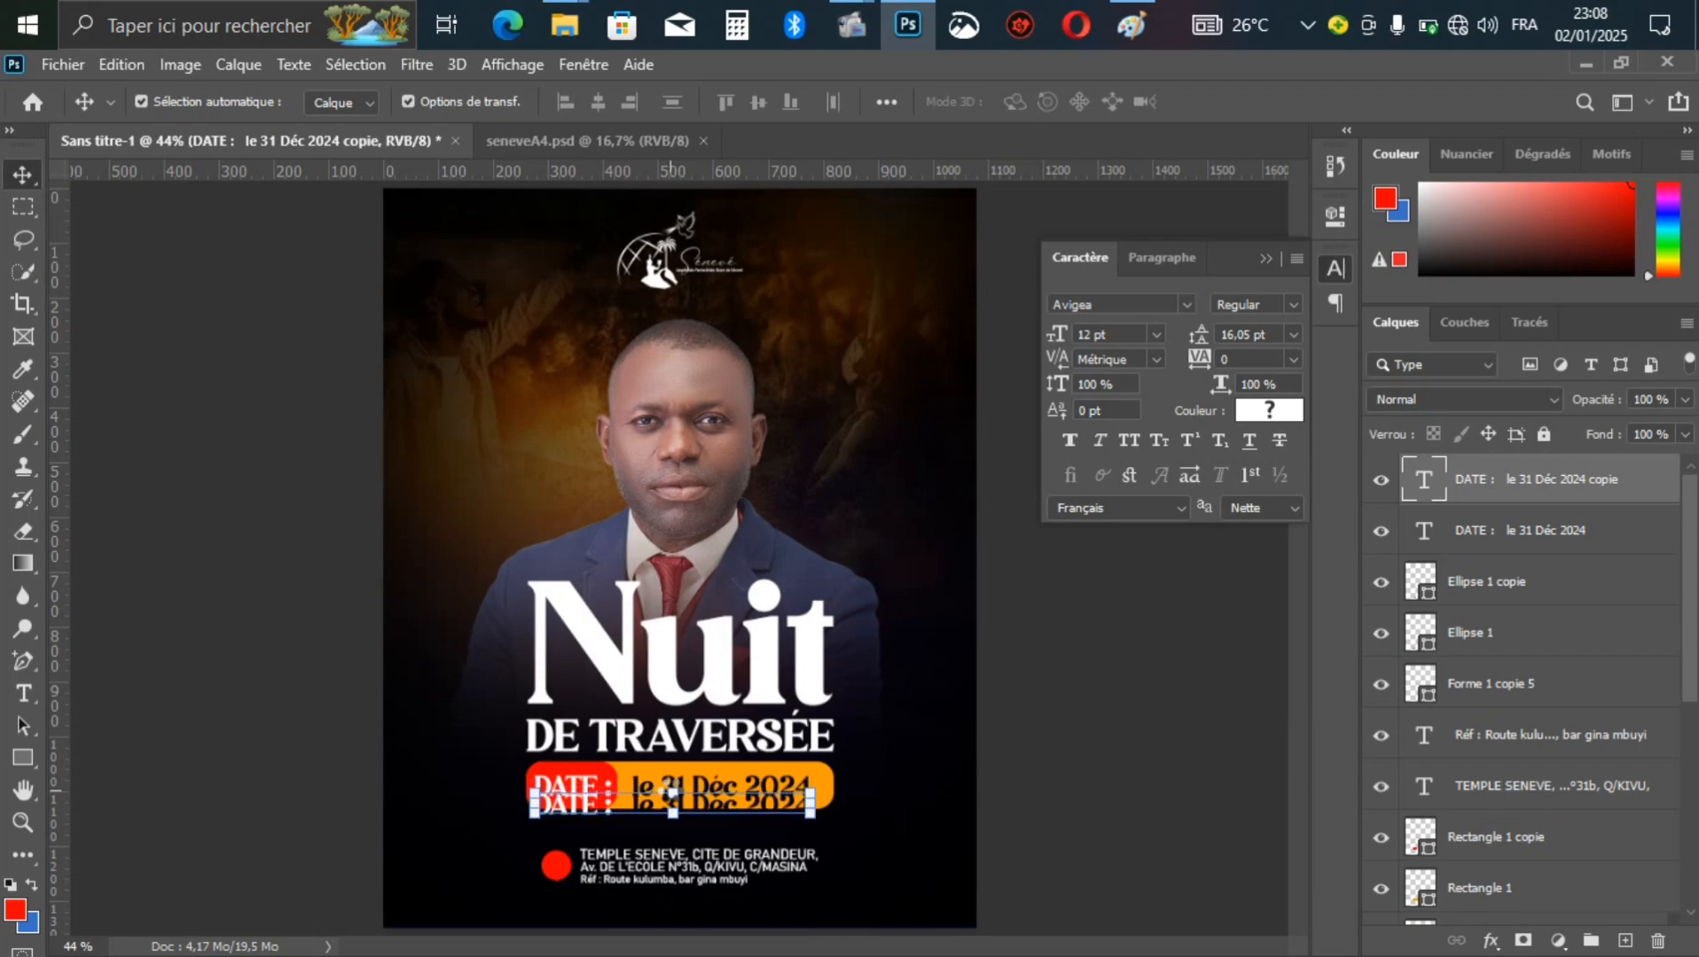
key(Down)
key(Down)
key(Down)
key(Down)
key(Down)
key(Down)
key(Down)
key(Down)
key(Down)
key(Down)
key(Down)
key(Down)
key(Down)
key(Down)
key(Down)
key(Down)
key(Down)
key(Down)
key(Down)
key(Down)
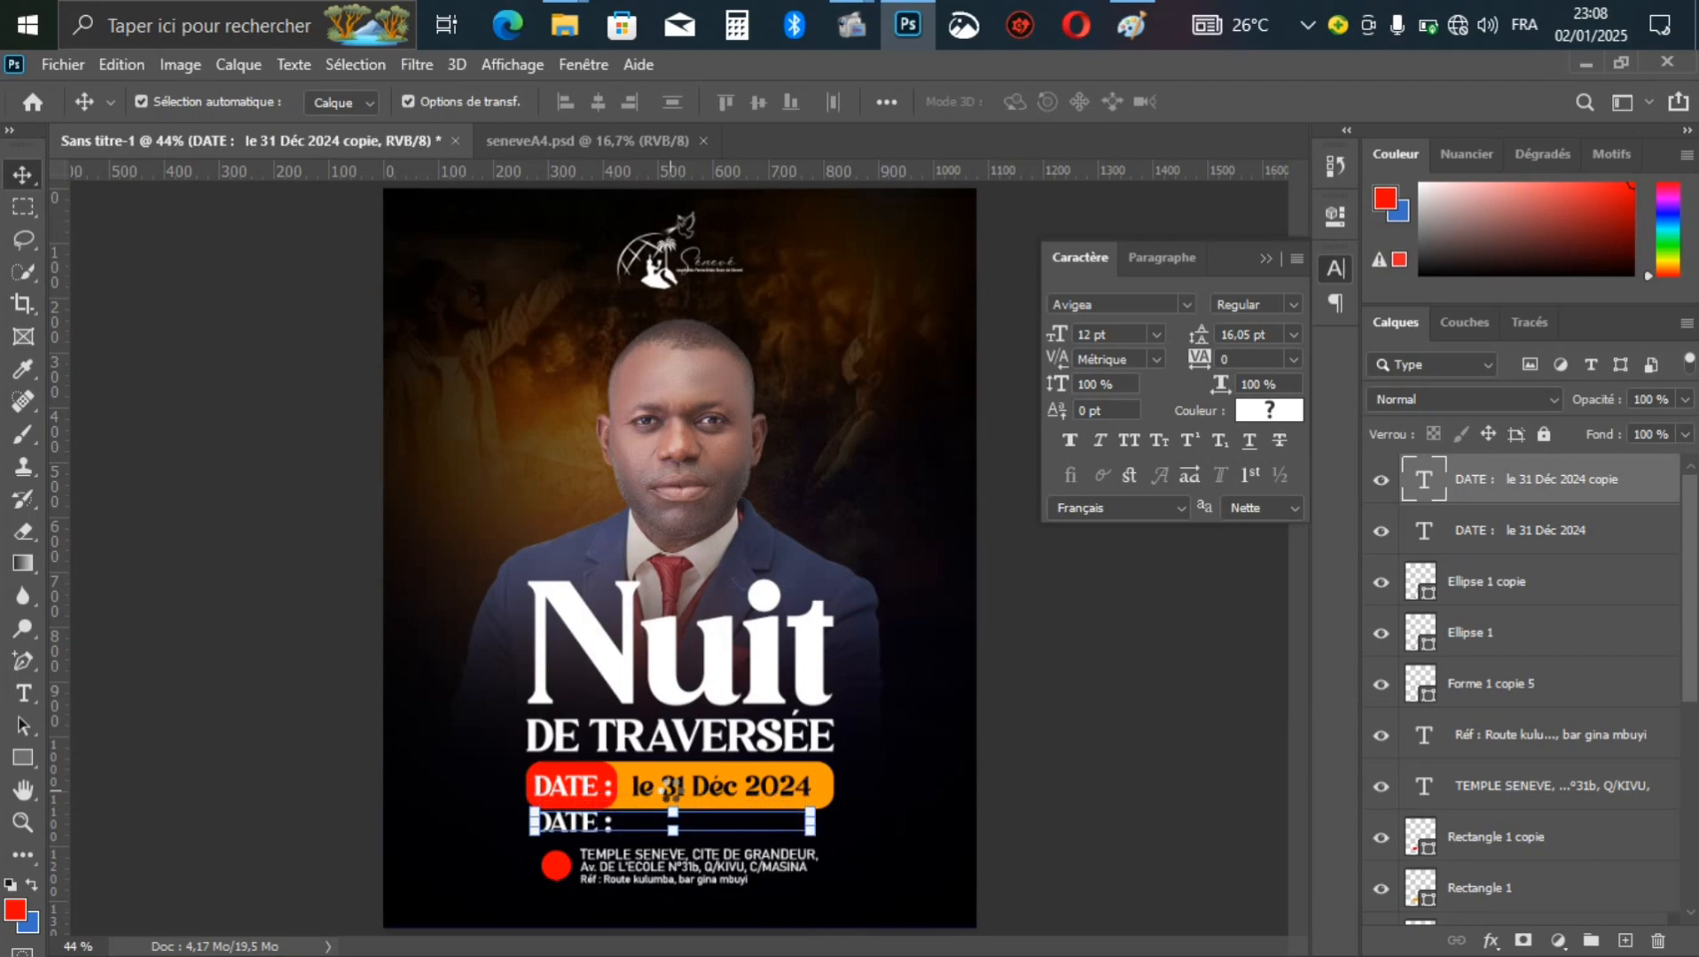
Step: Replace the word "DATE" in the duplicated text with "Heure", keeping the colon
double_click(1422, 482)
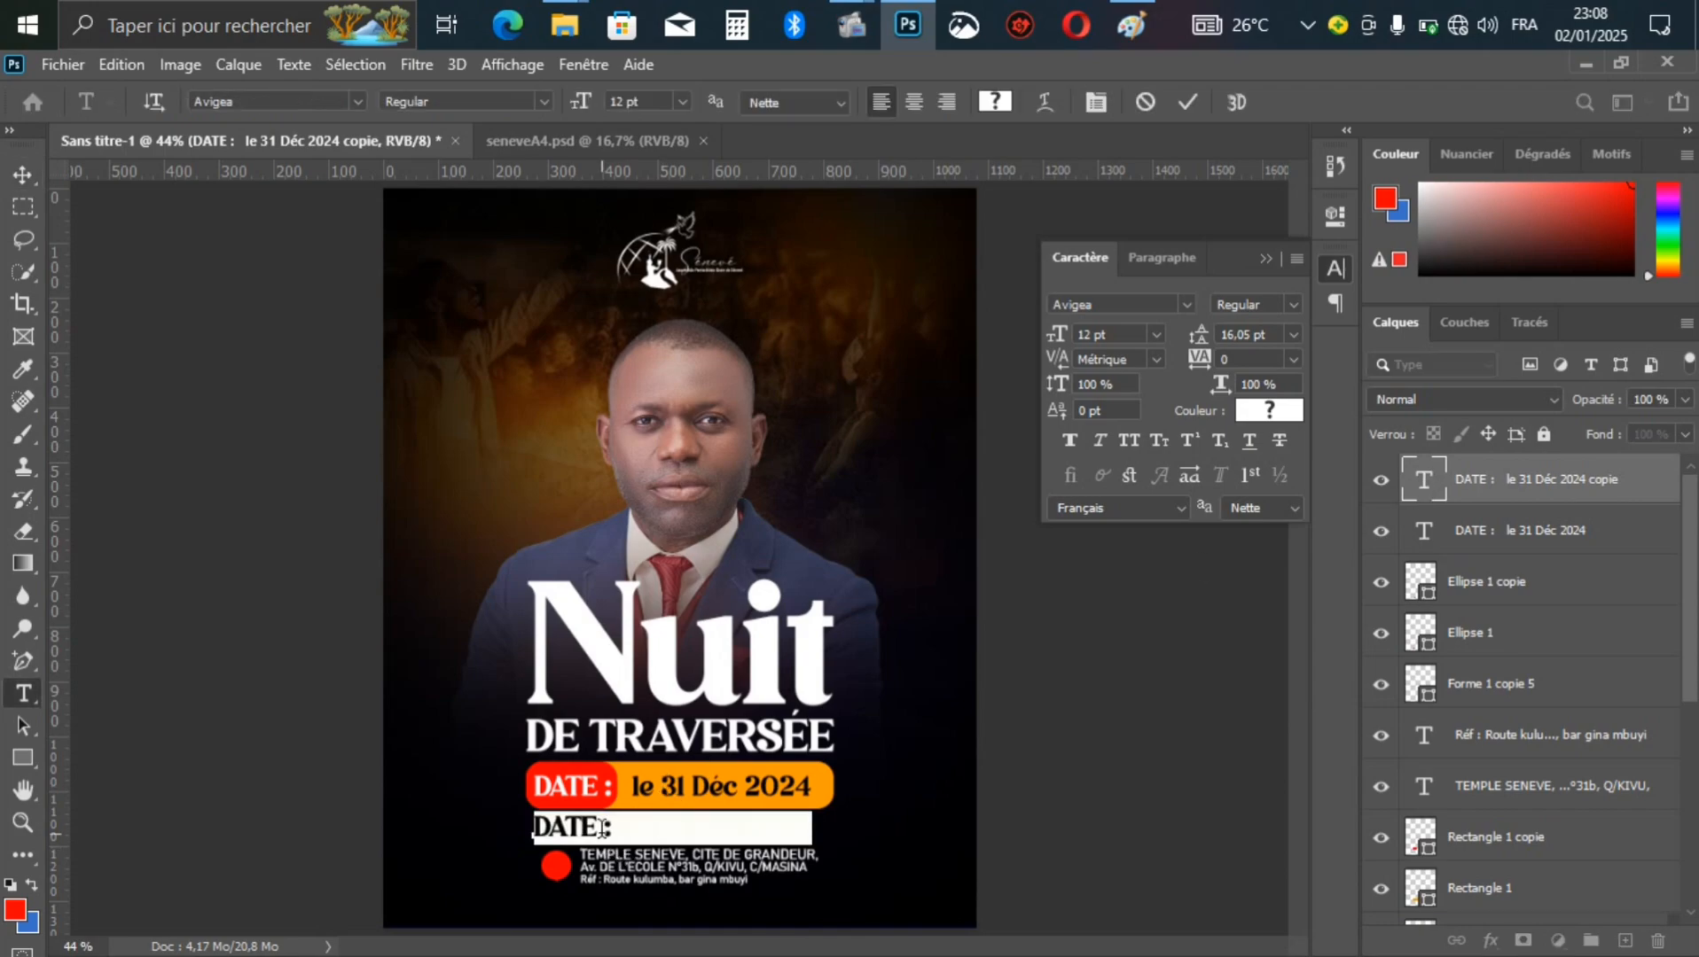
drag(609, 828, 496, 829)
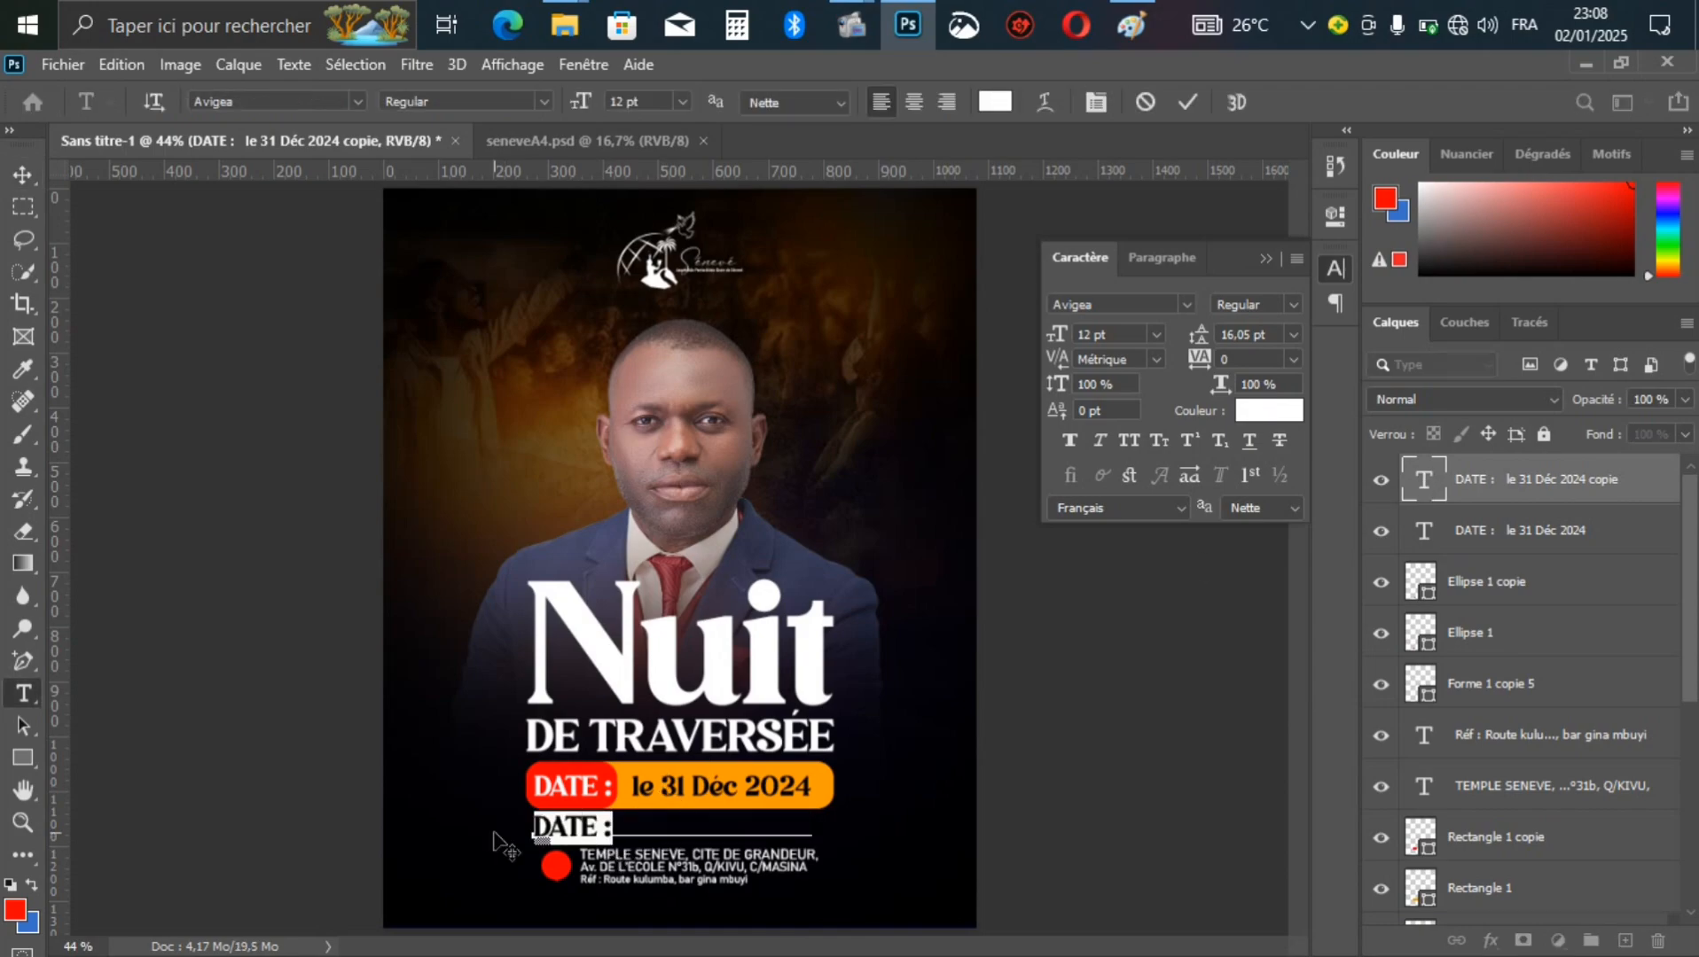
key(Left)
key(ctrl+shift+Right)
text(h)
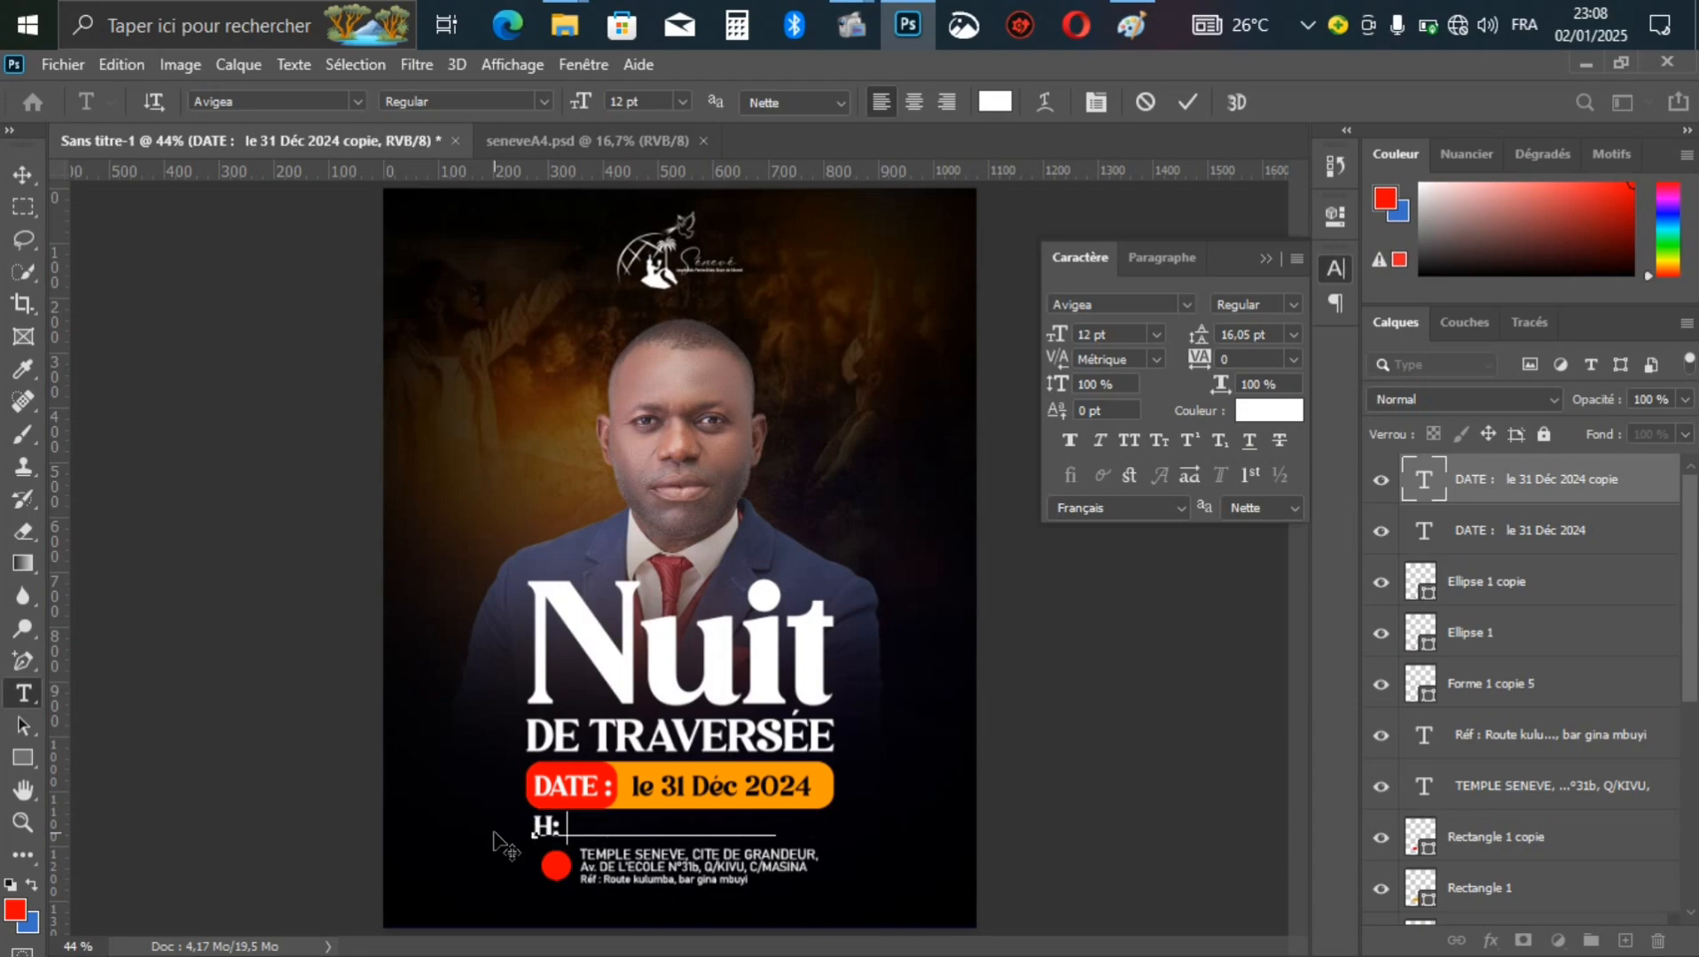
text(eure)
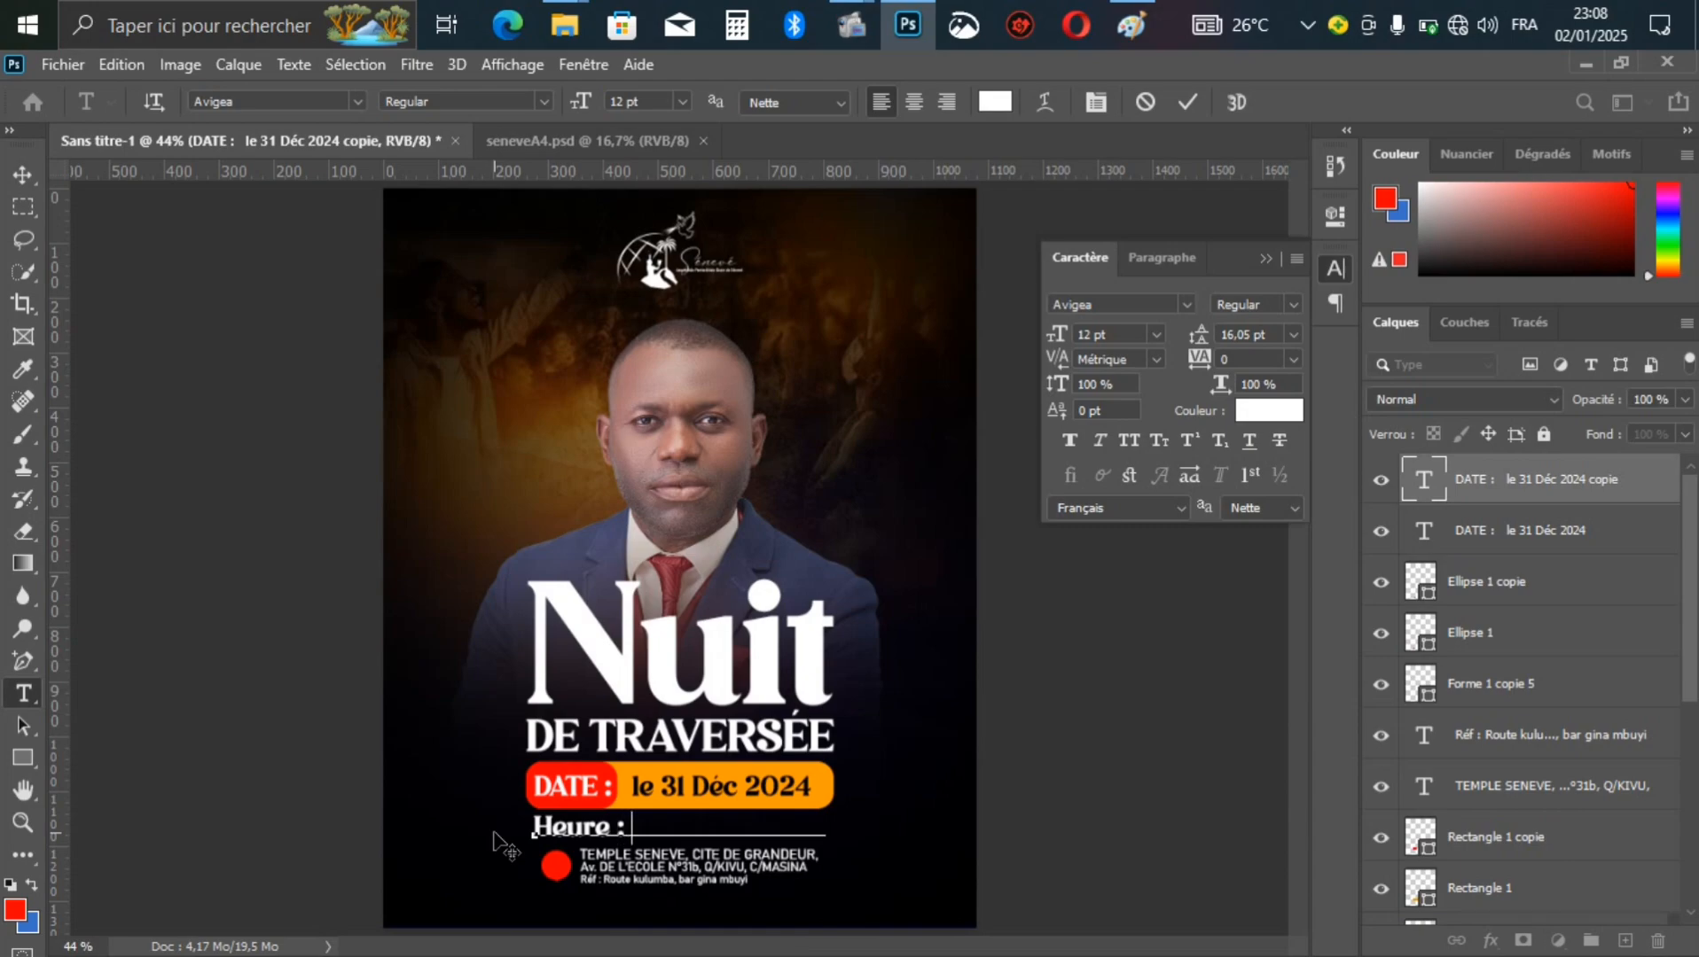
Step: Replace the copied date after "Heure :" with "22H à 05H" and commit the text
key(ctrl+shift+Right)
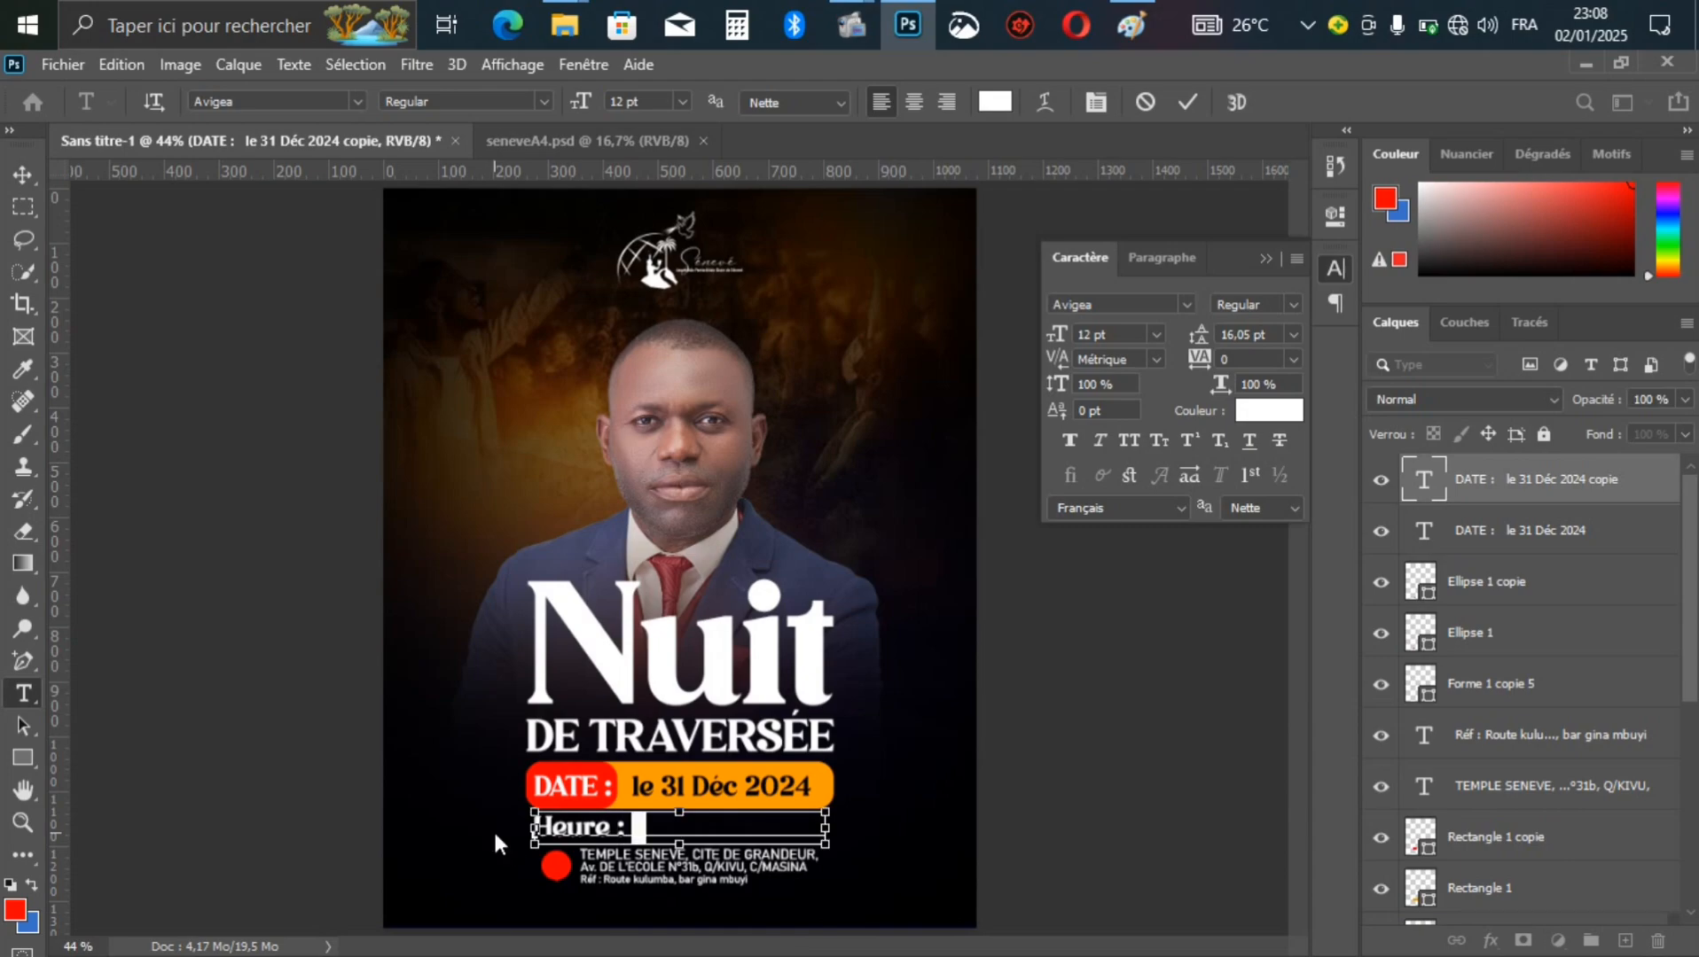
key(shift+End)
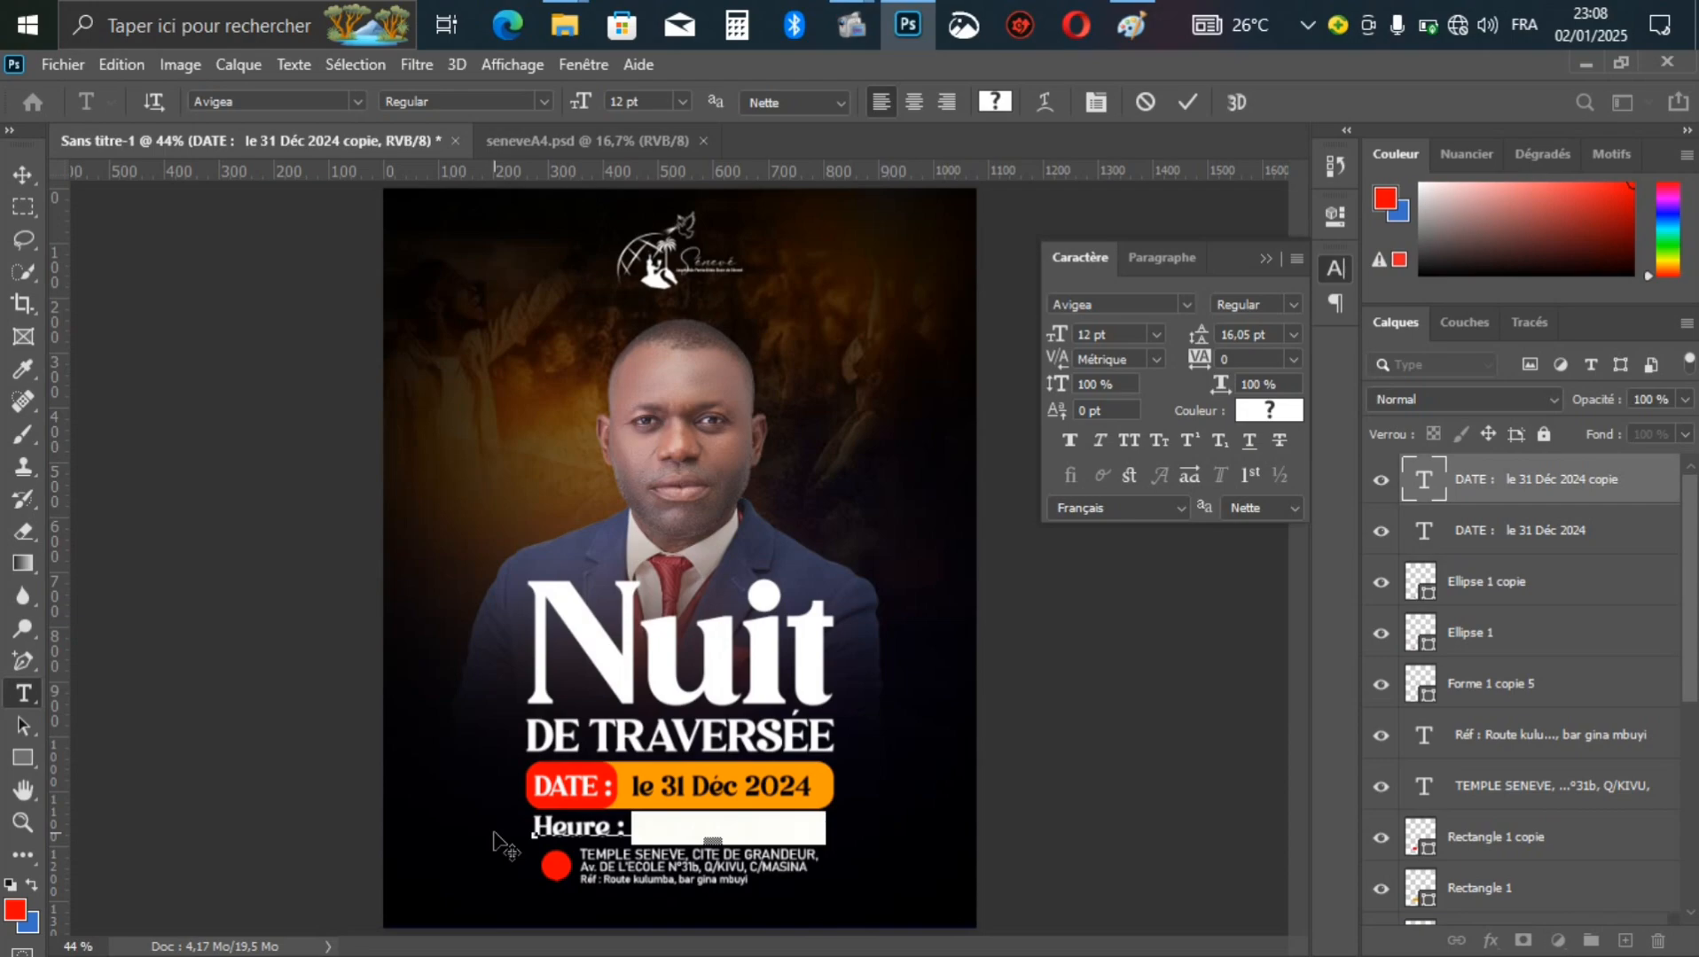
text(éé)
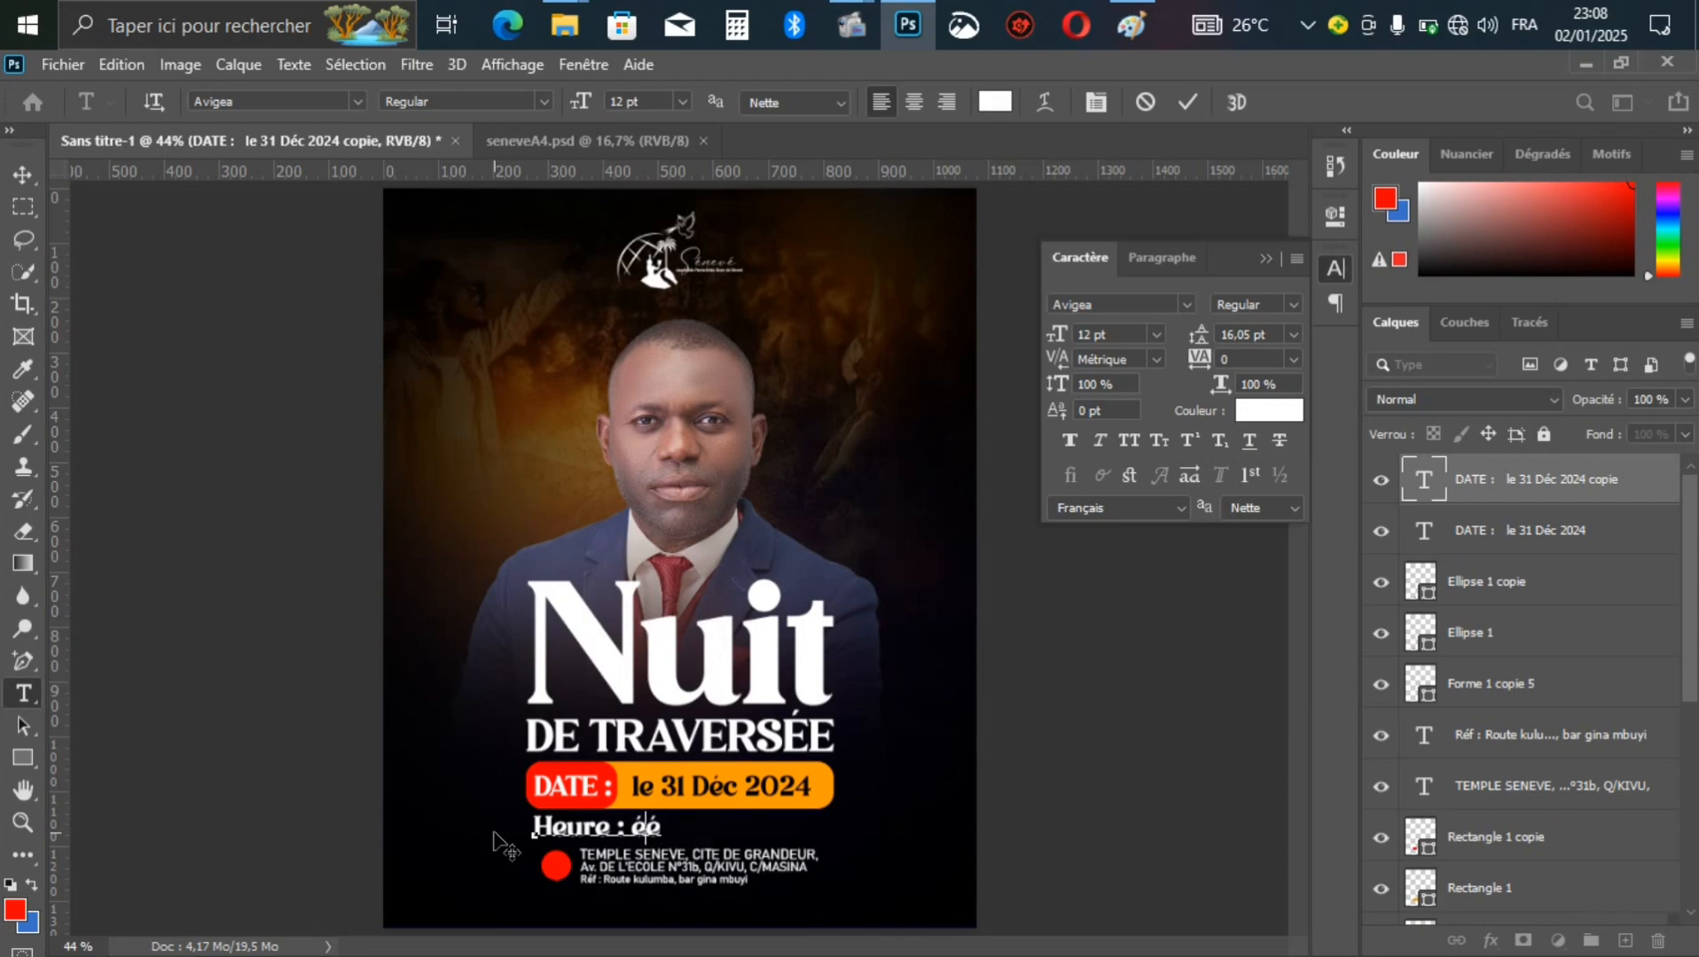
key(Delete)
key(Delete)
text(22H à 05)
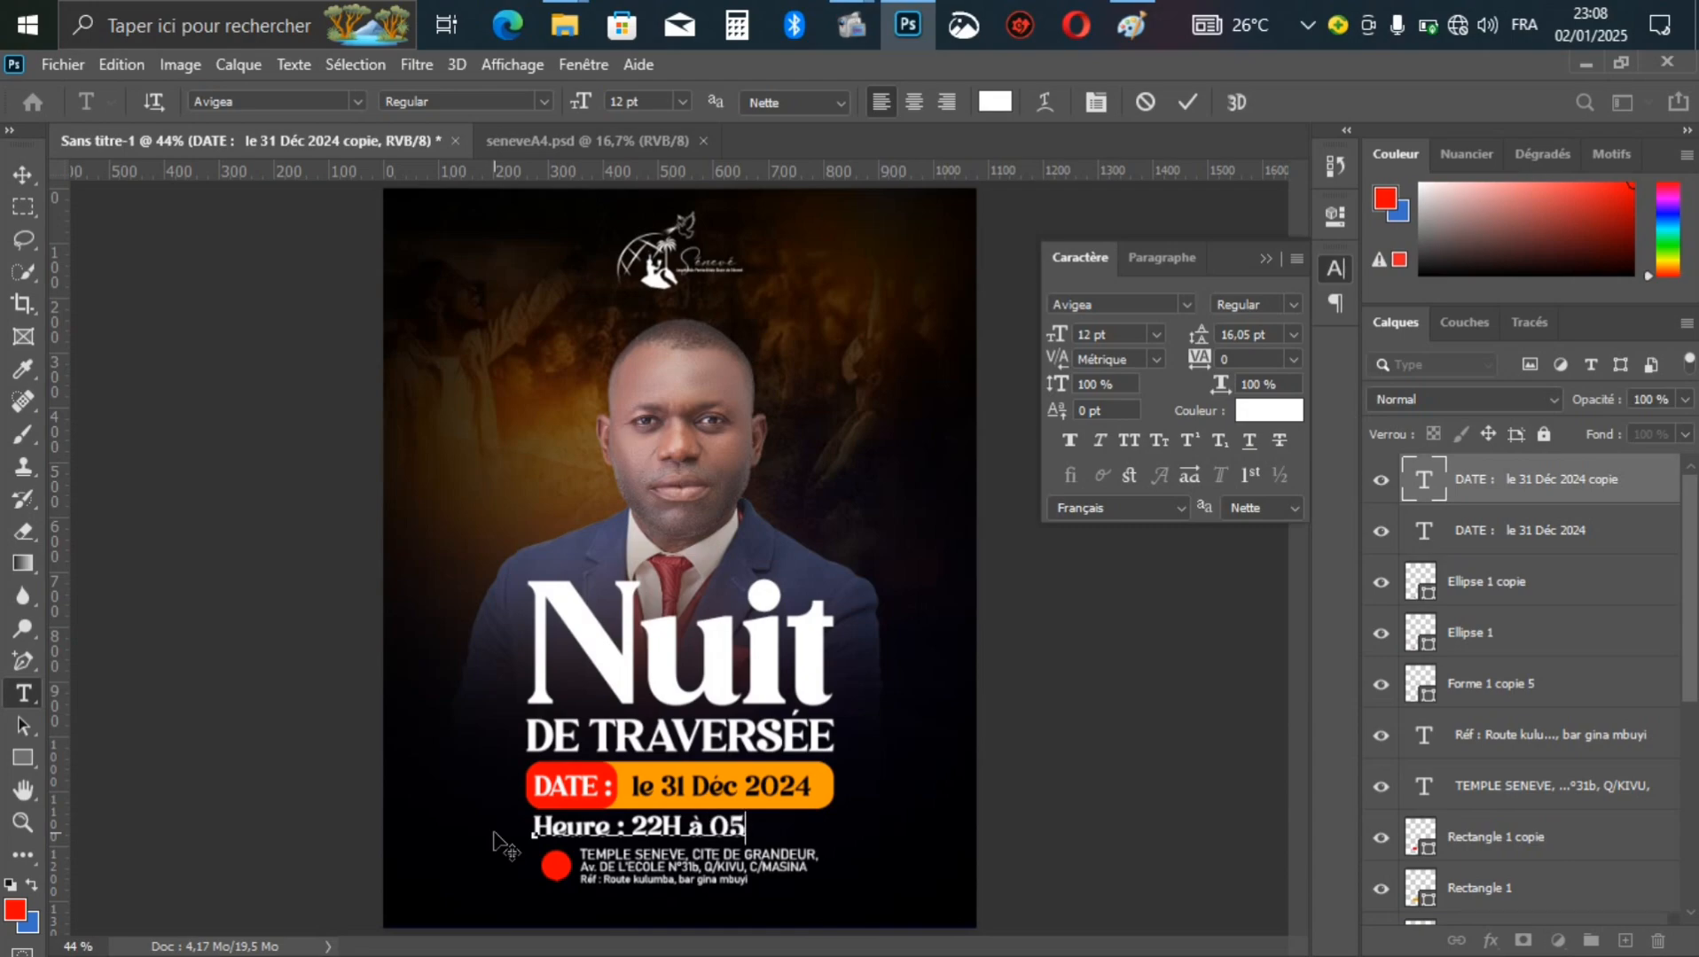
text(H)
key(ctrl)
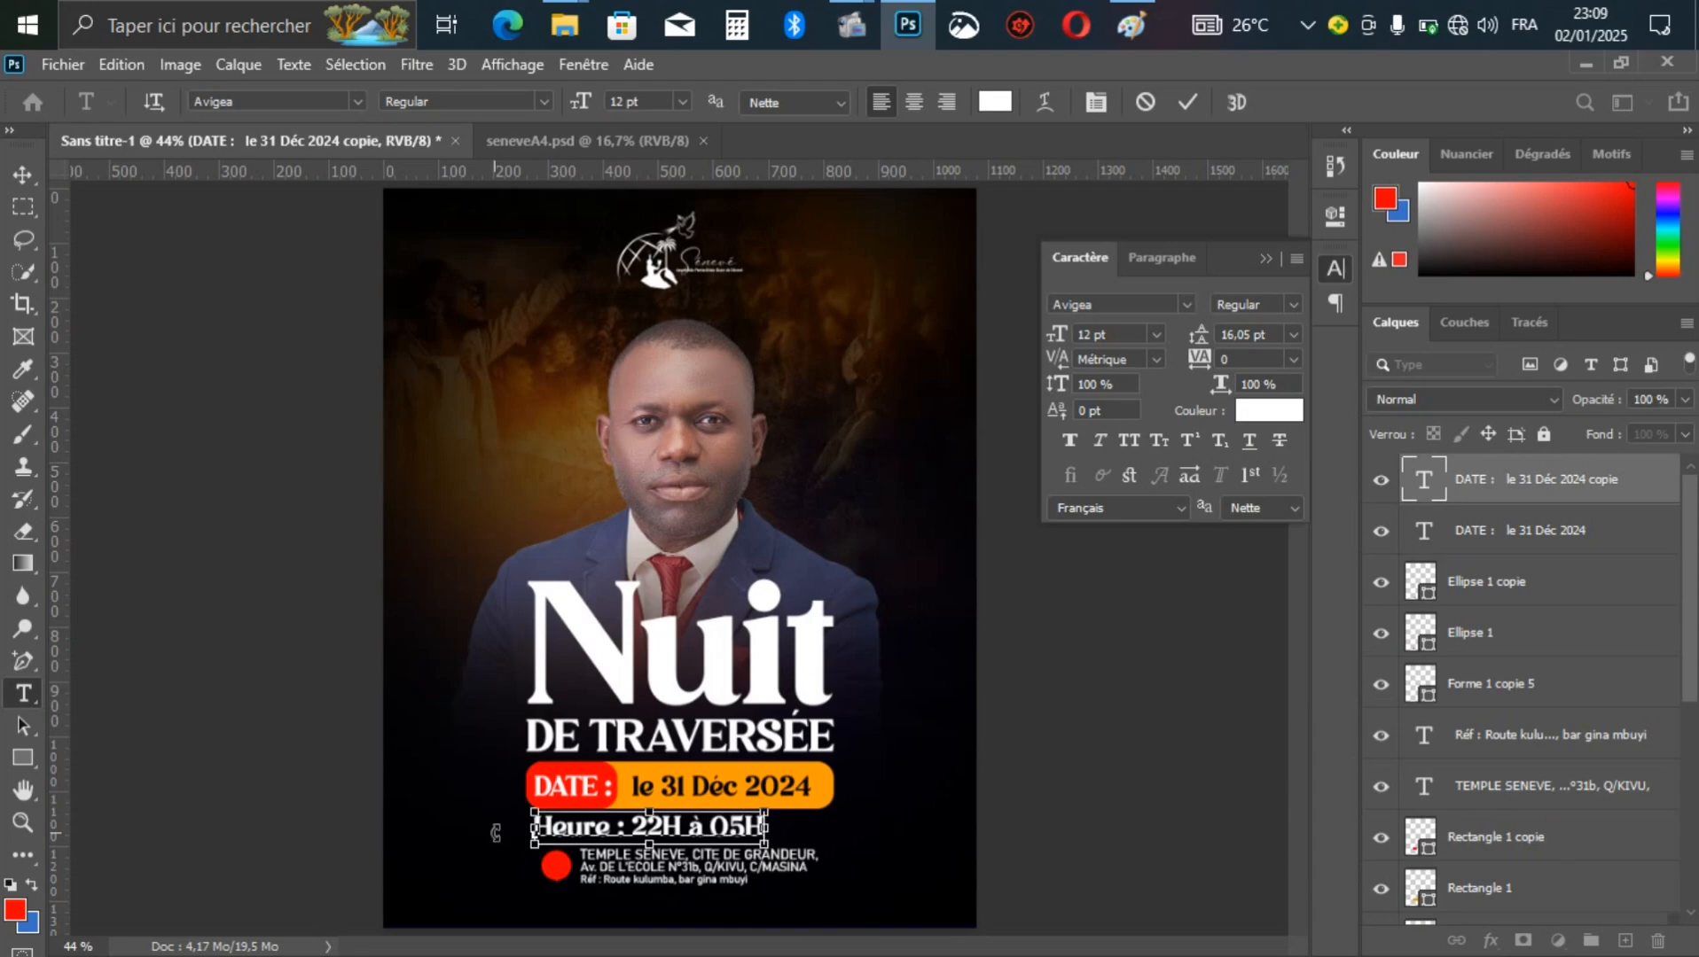
key(ctrl+Return)
key(v)
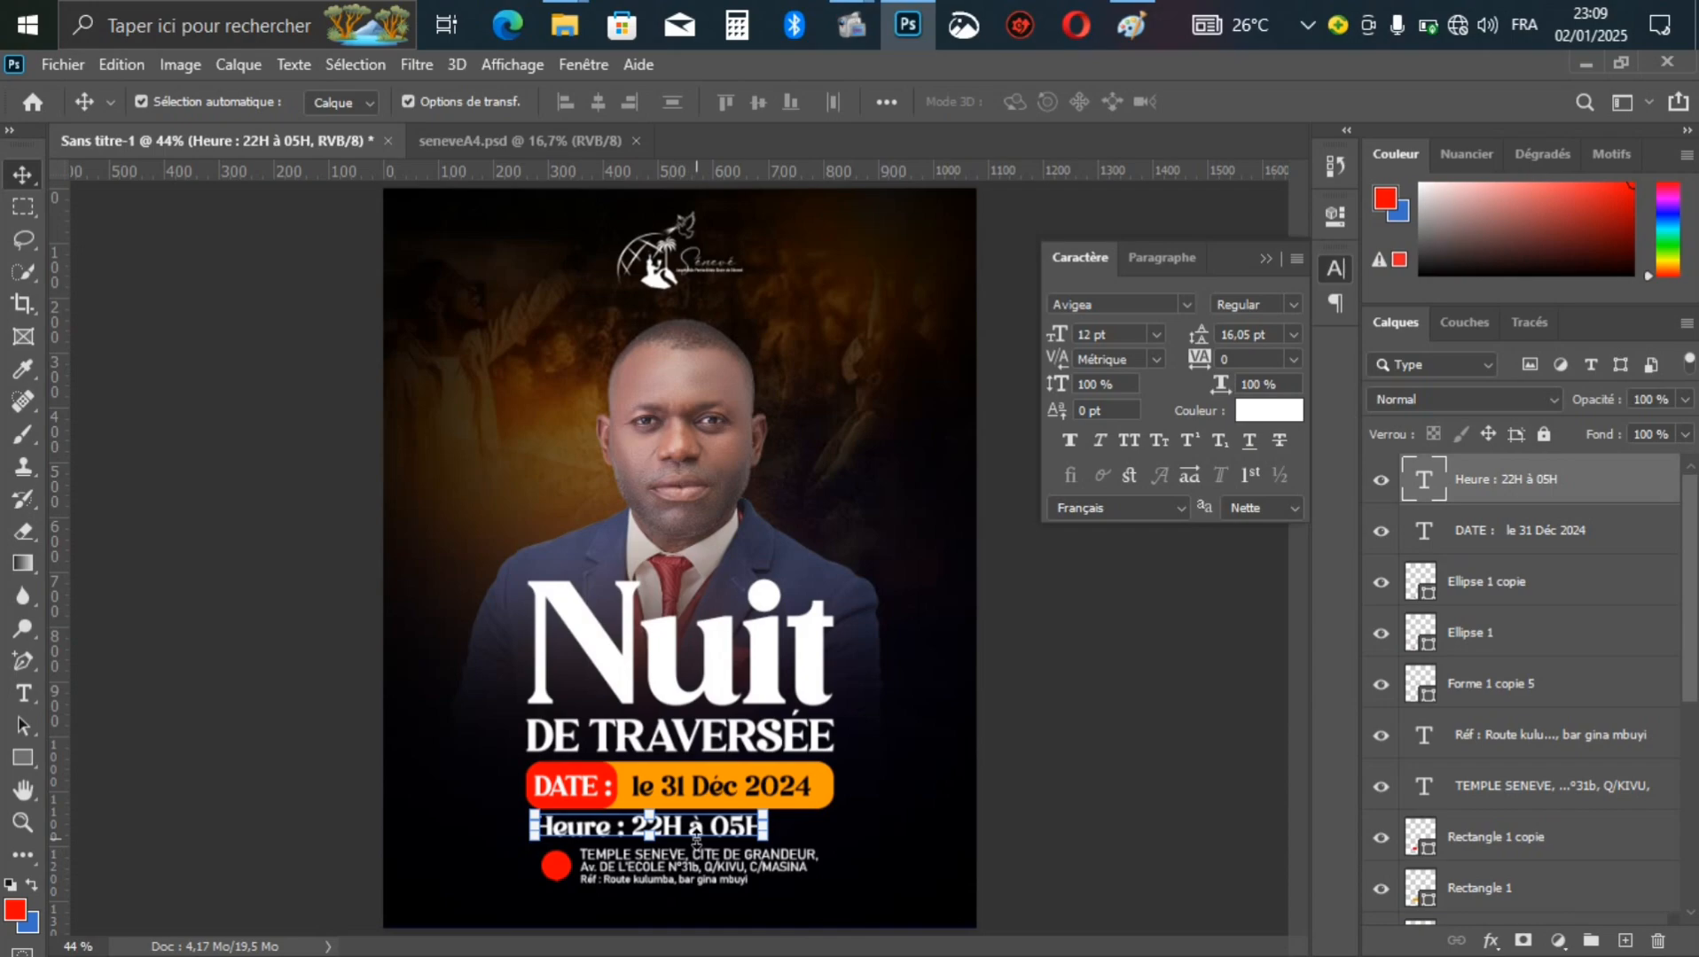
Step: Centre the "Heure : 22H à 05H" line under the date bar, lowering the address block slightly so both are evenly spaced
drag(706, 831, 733, 831)
drag(751, 902, 546, 862)
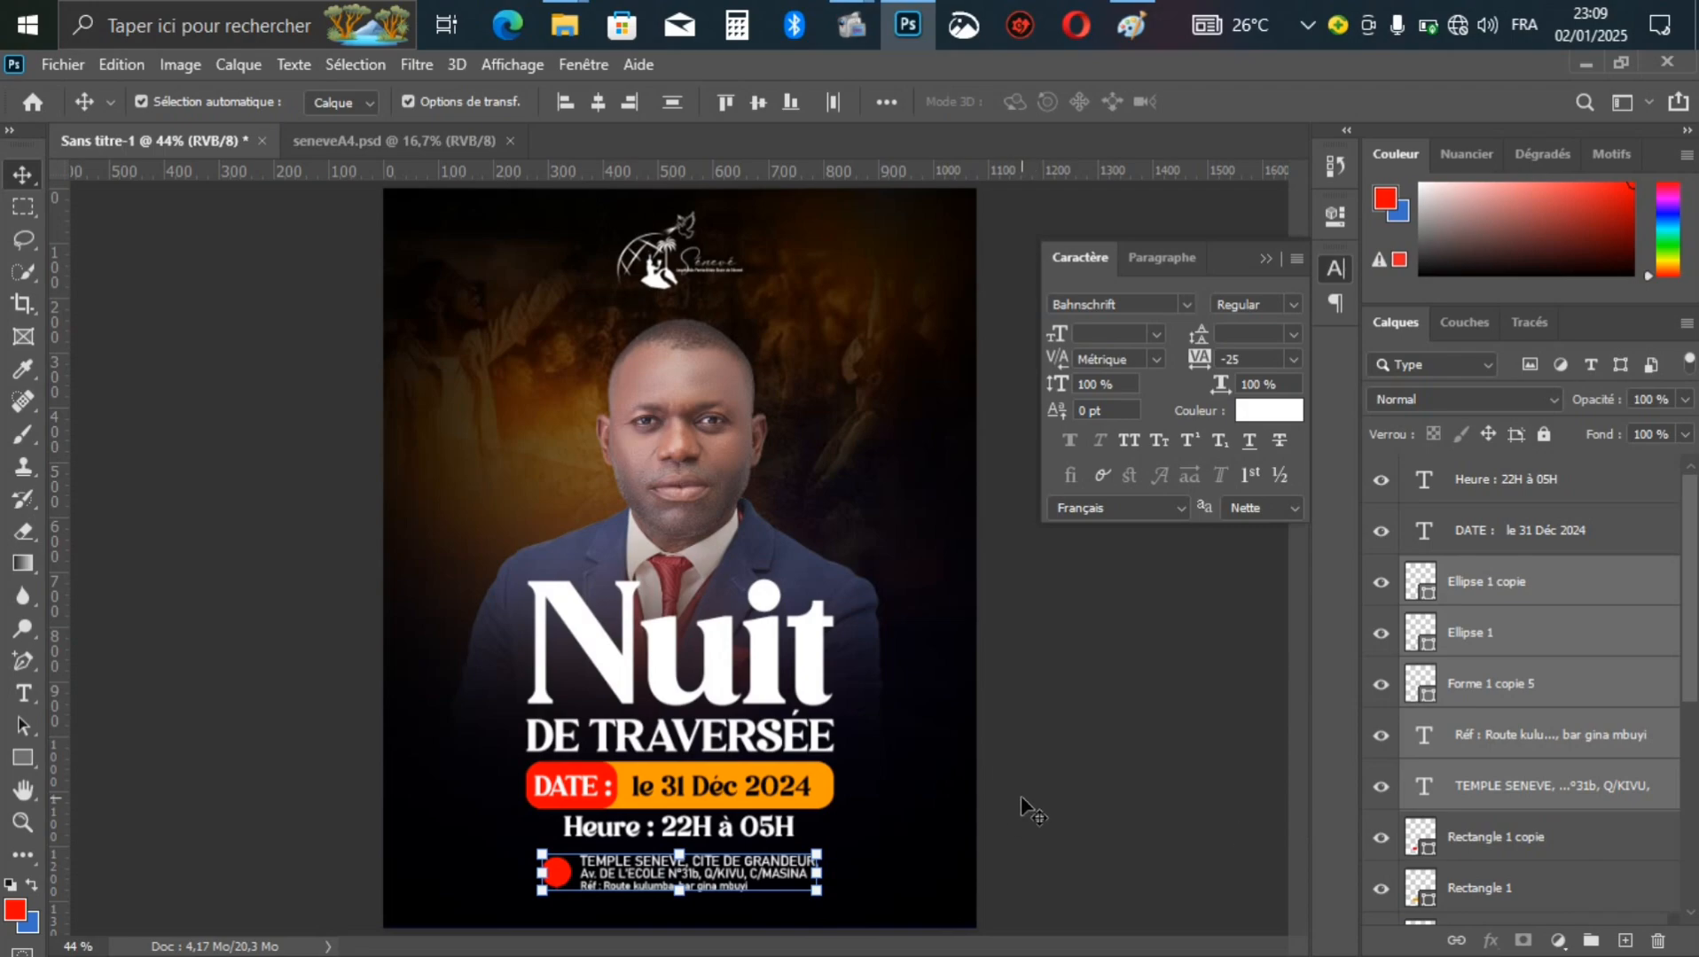
click(681, 827)
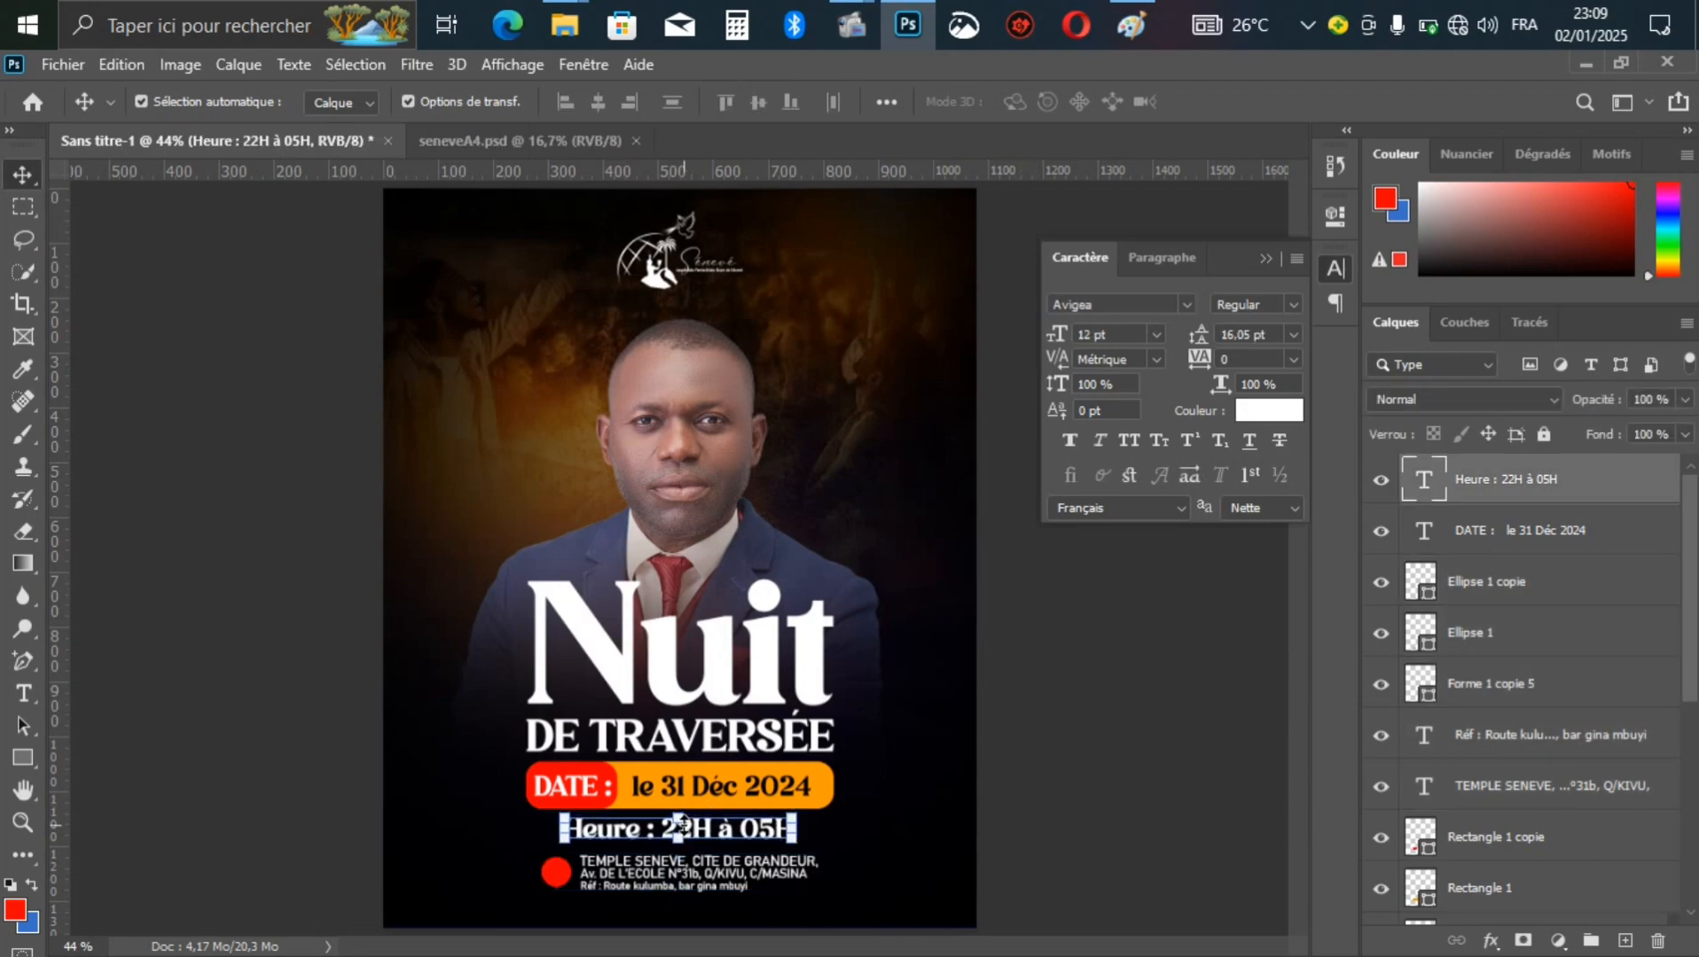
drag(681, 827, 681, 830)
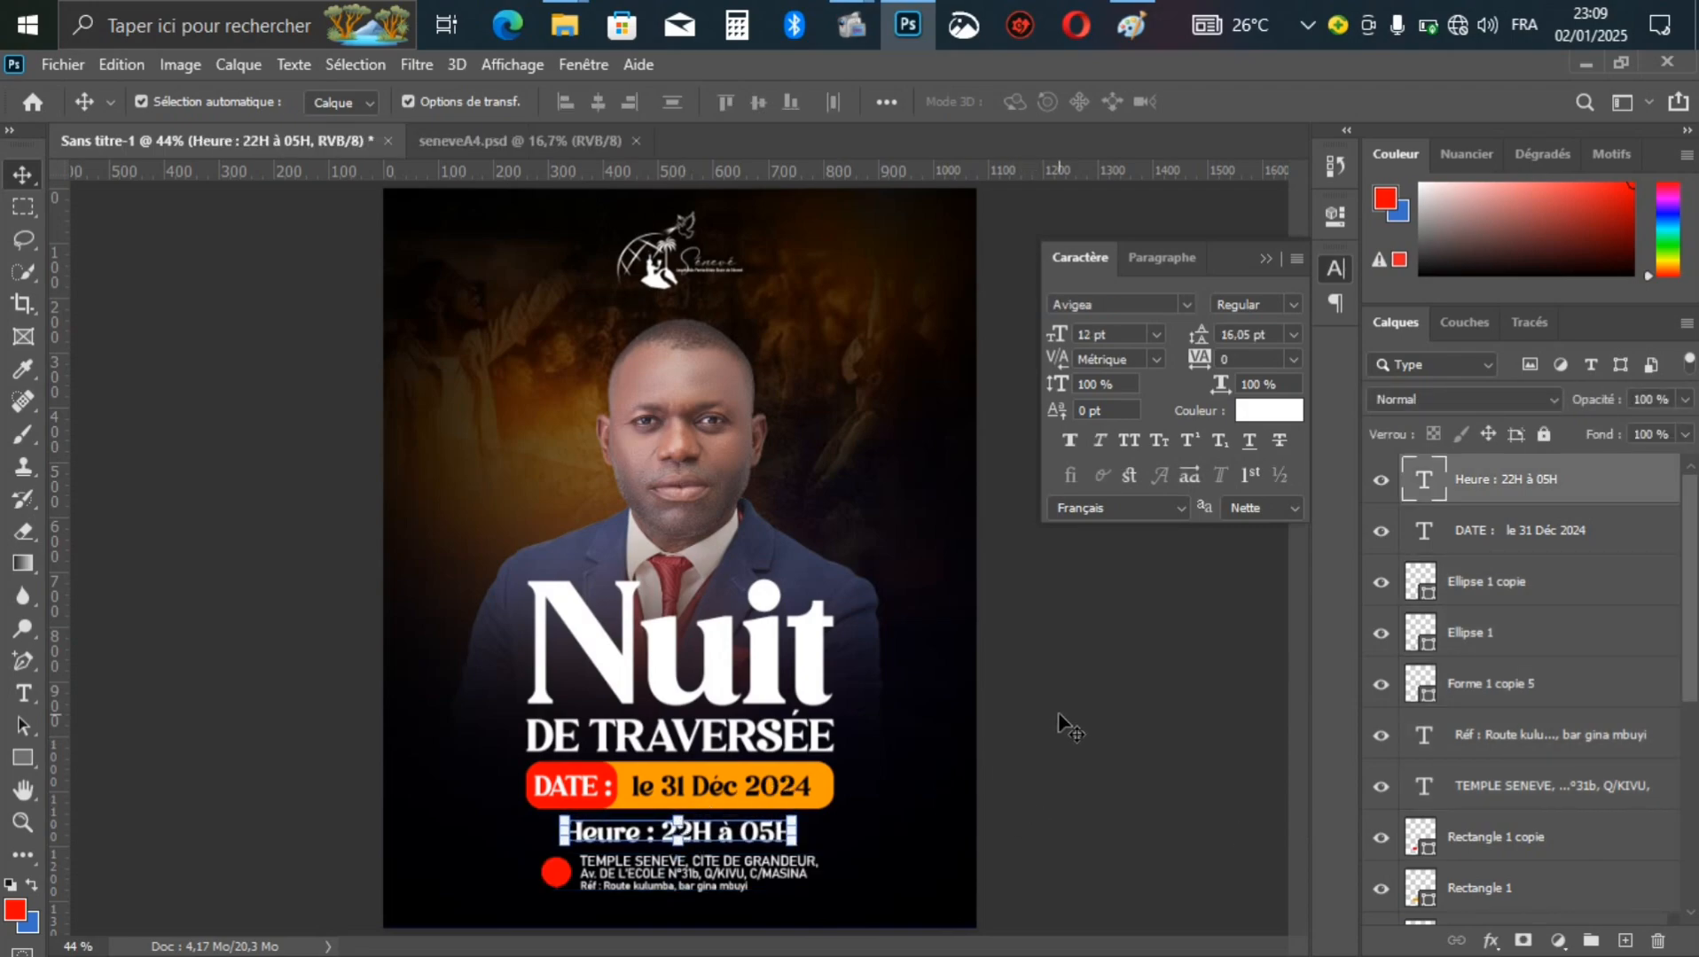
click(922, 479)
click(727, 842)
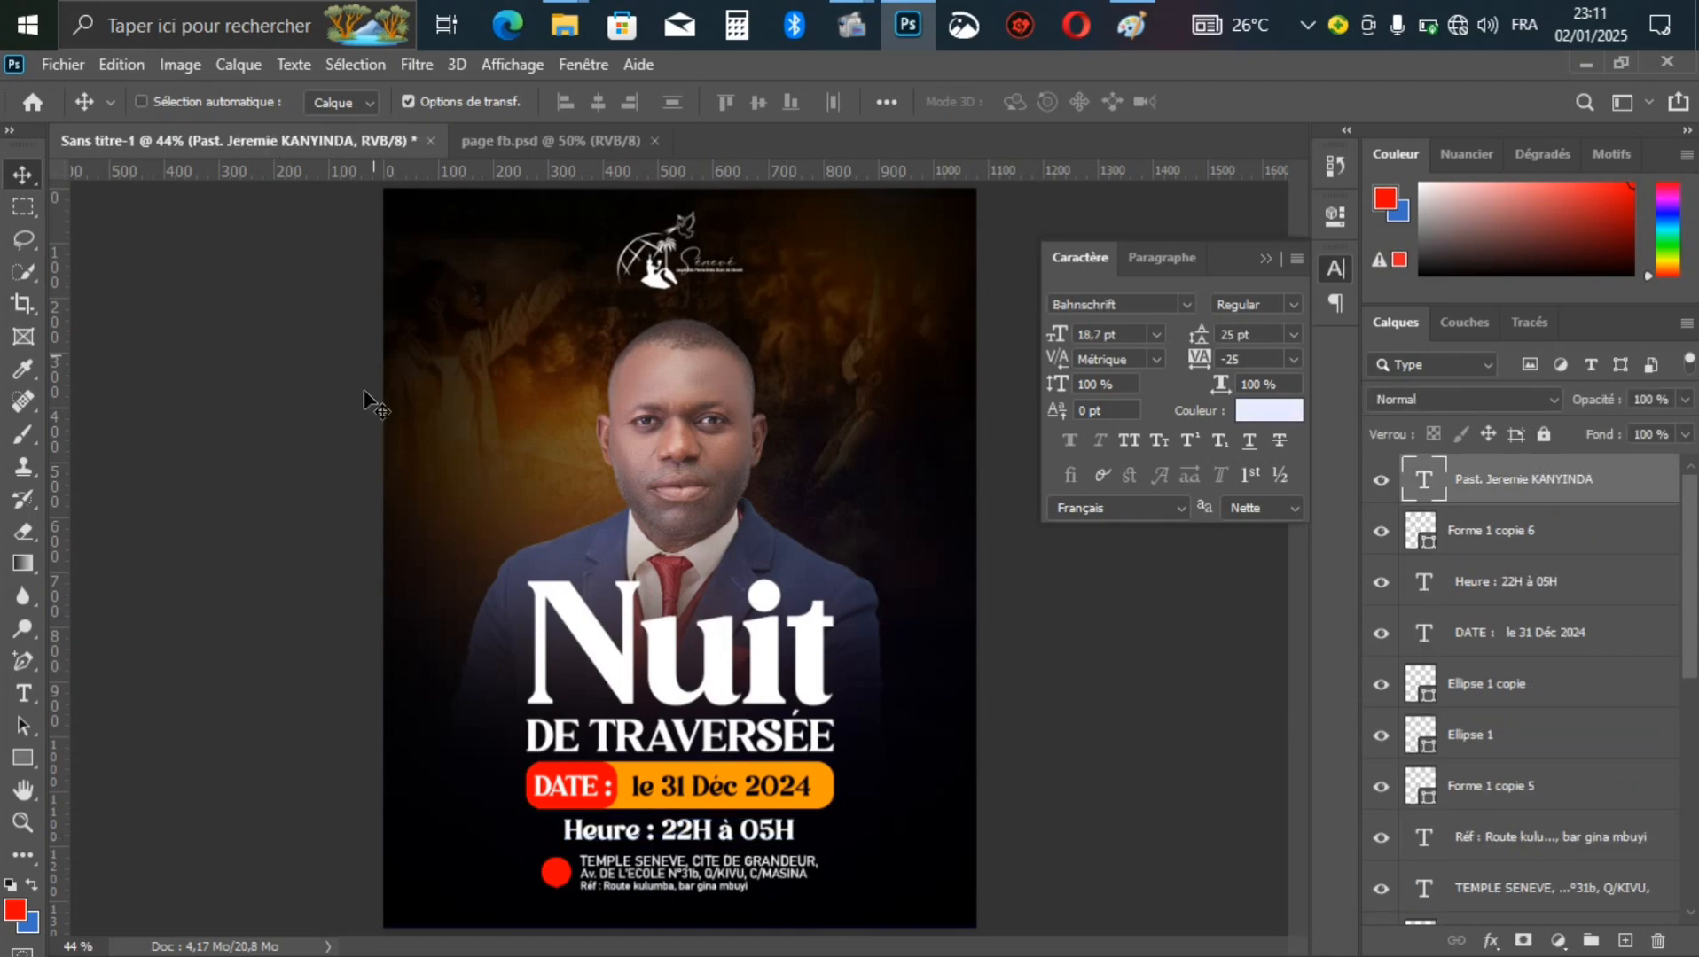
Step: Move the pastor's name text and its small arrow from outside the canvas onto the poster, beside the portrait above the shoulder
drag(368, 394, 191, 549)
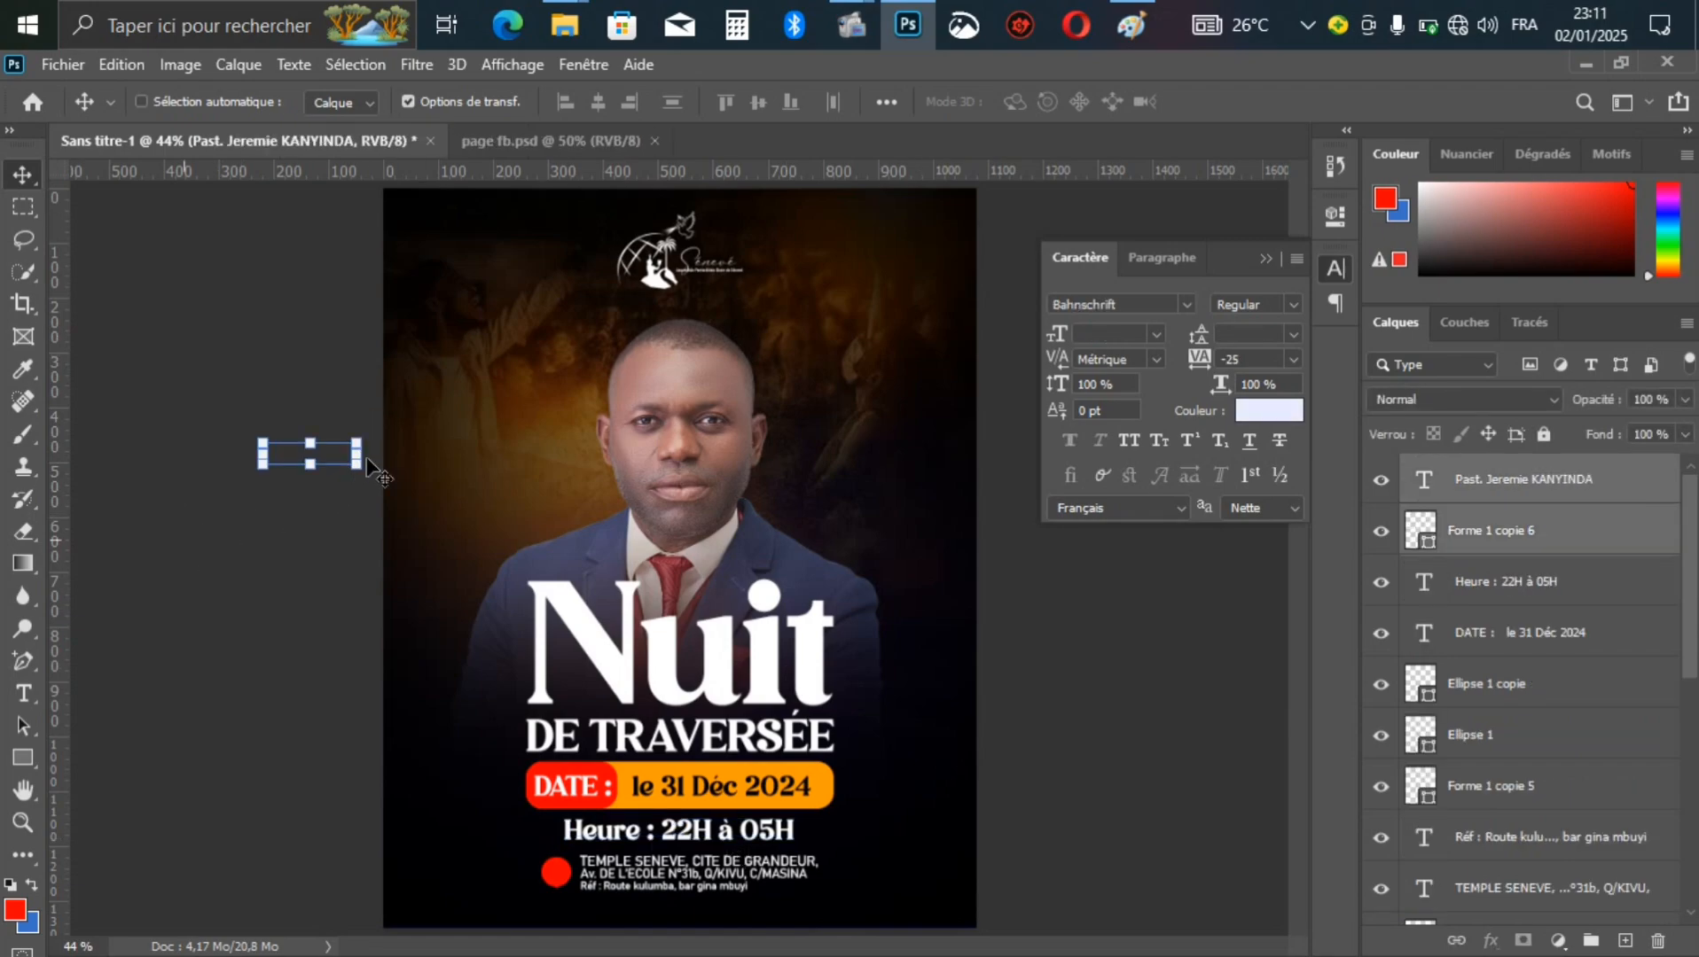
drag(436, 462, 657, 484)
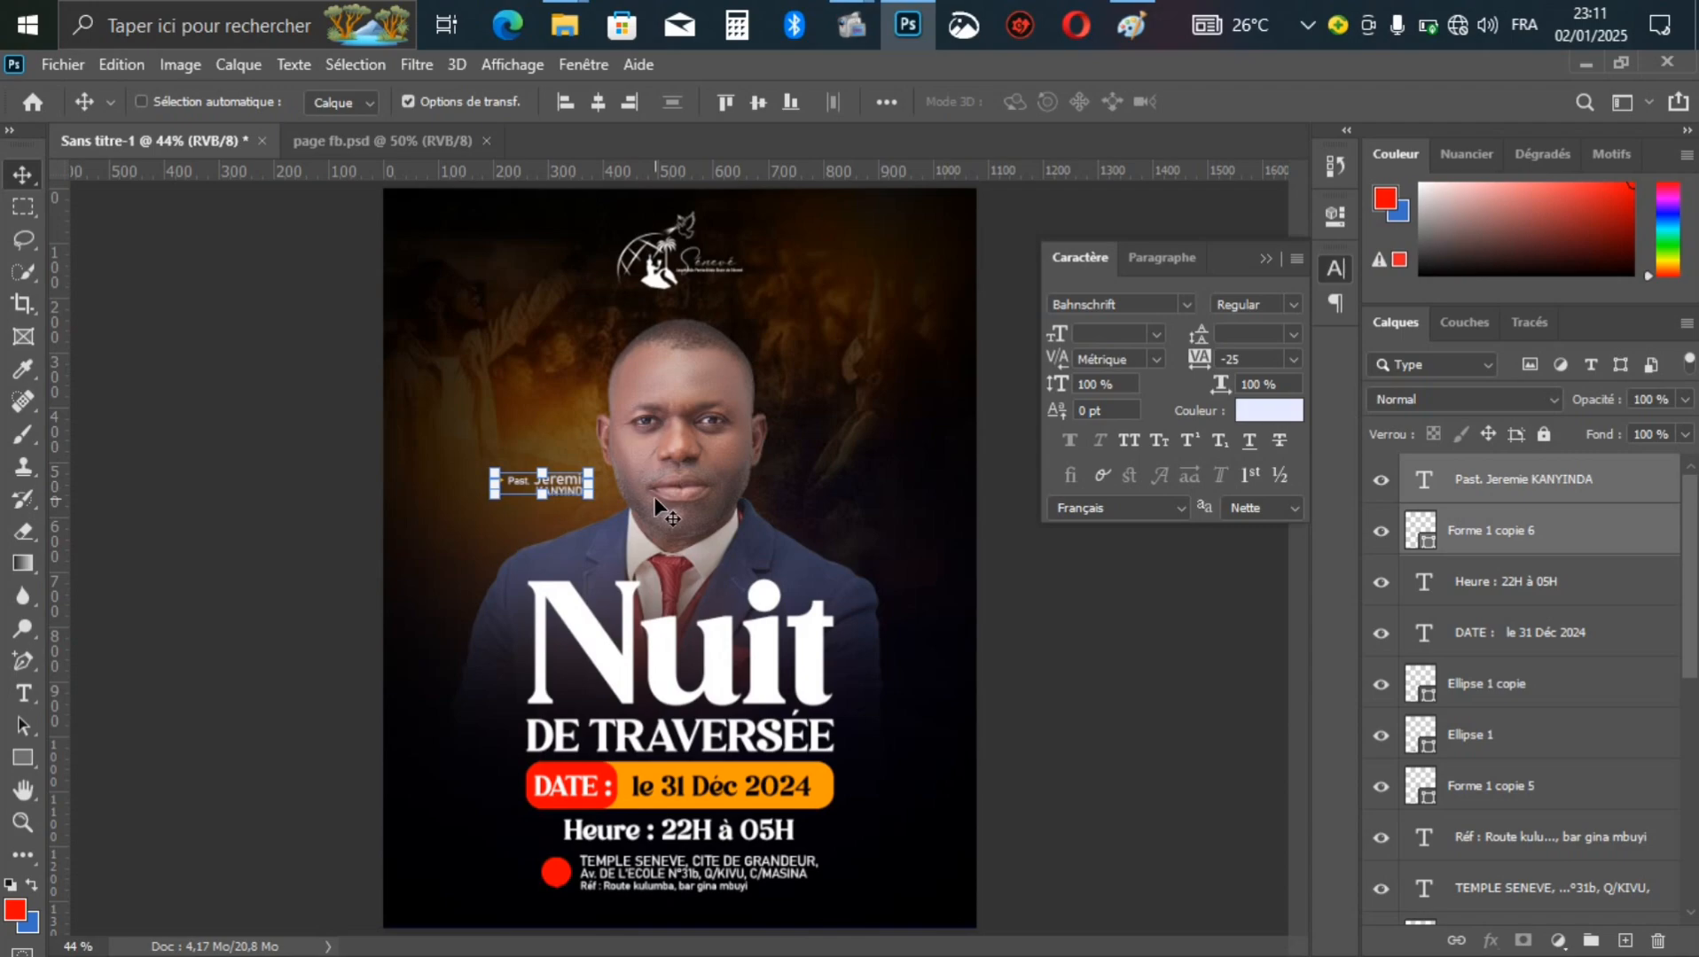
click(993, 566)
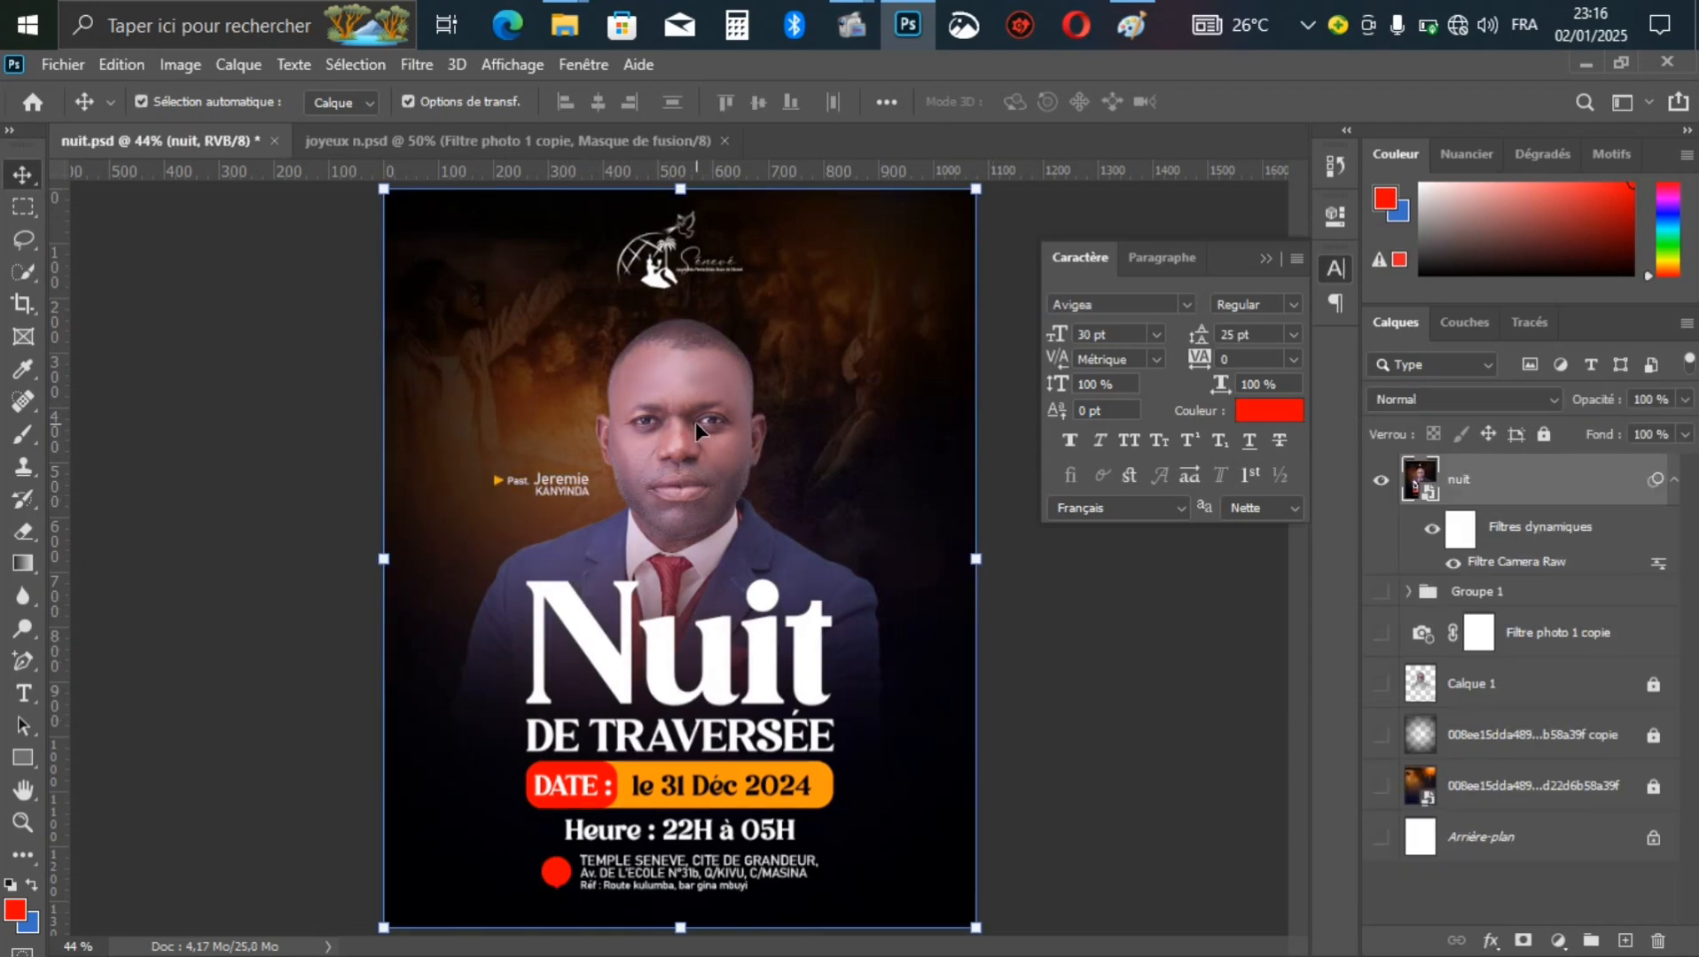
Step: Save a JPEG copy of the poster on the desktop as "nuiti" with maximum quality 12 and the standard baseline format
key(ctrl+s)
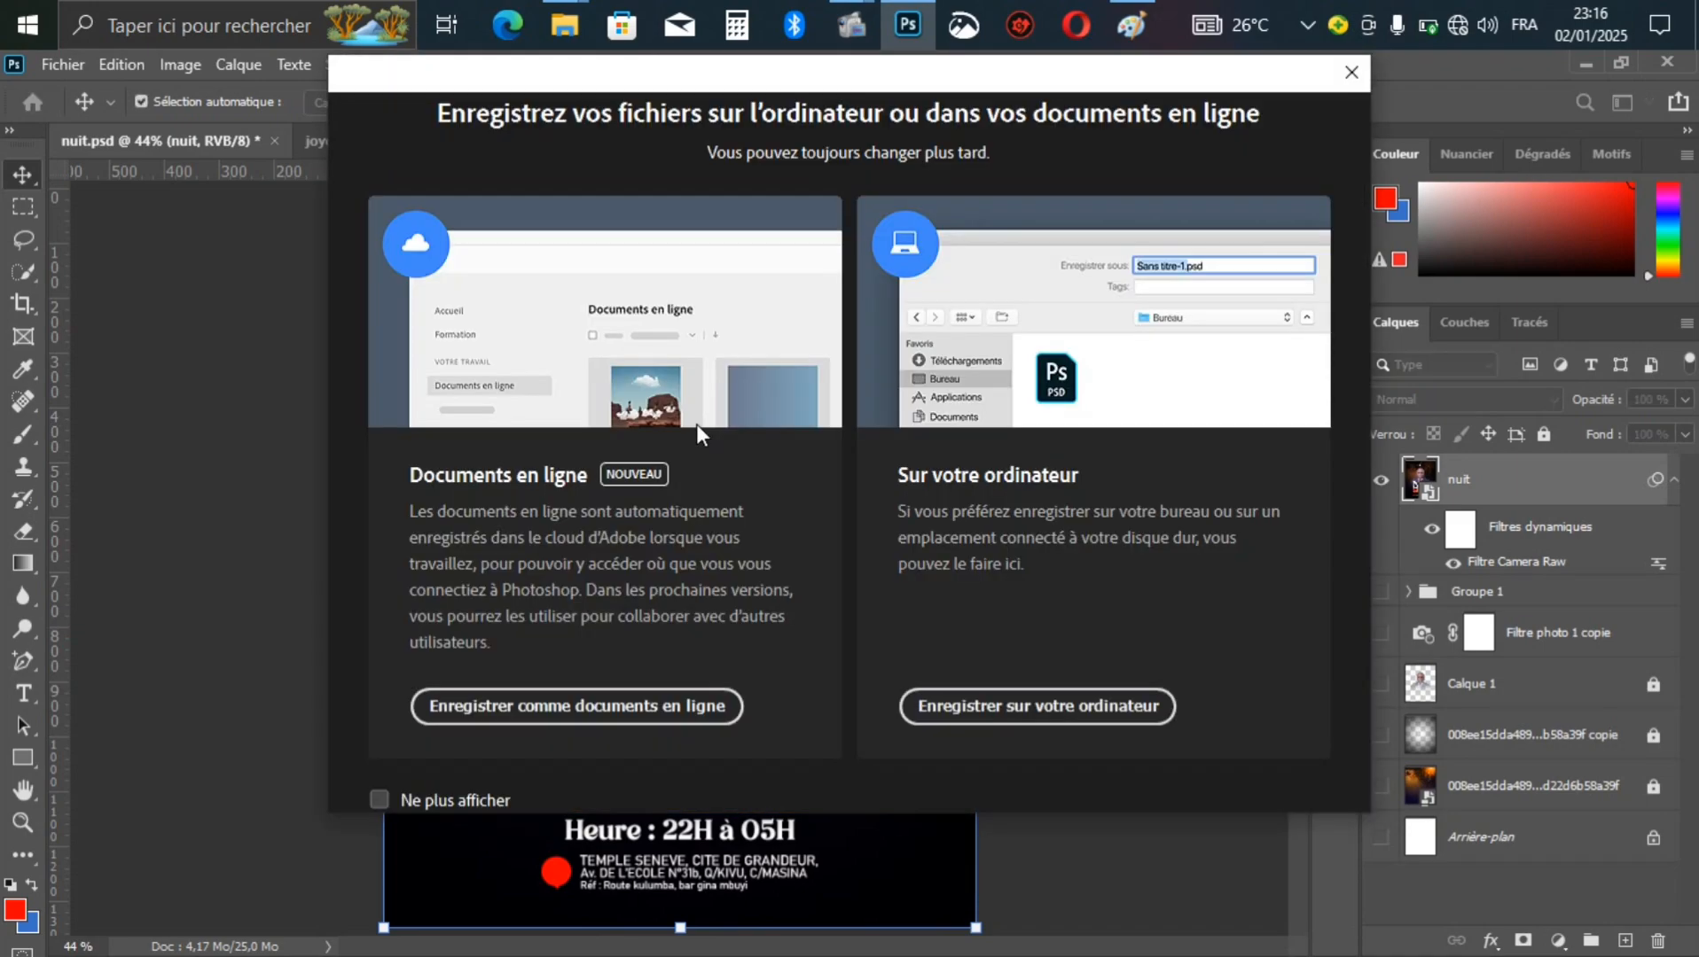
key(Escape)
key(ctrl+shift+s)
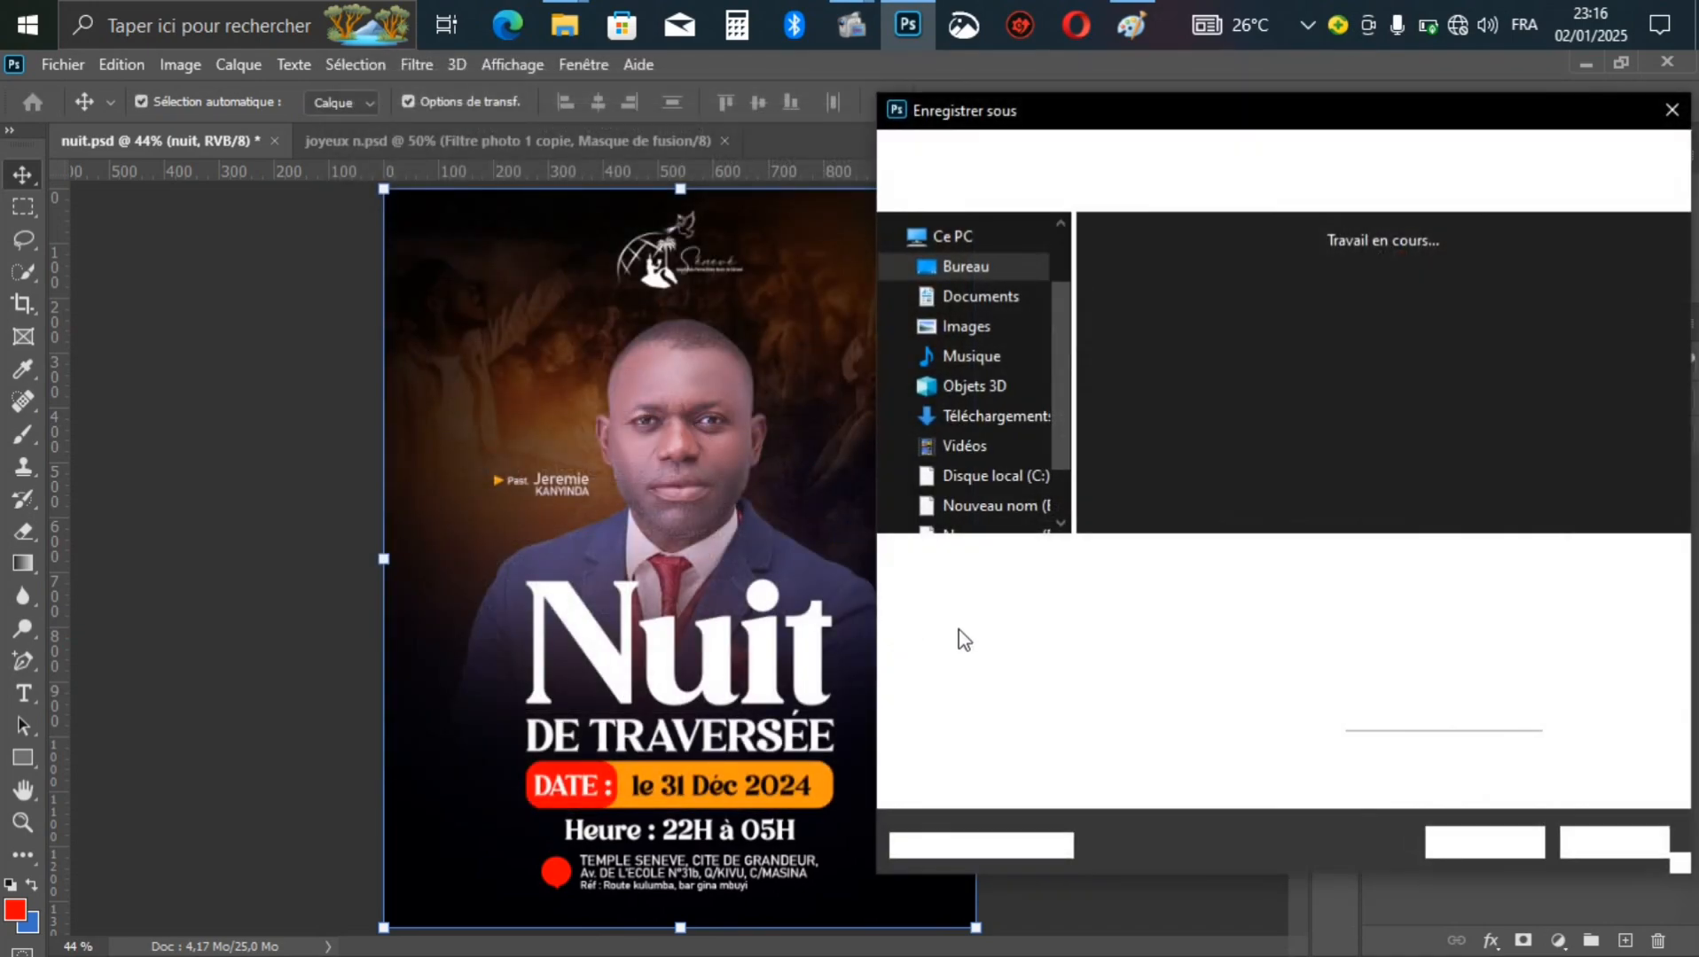
click(1084, 595)
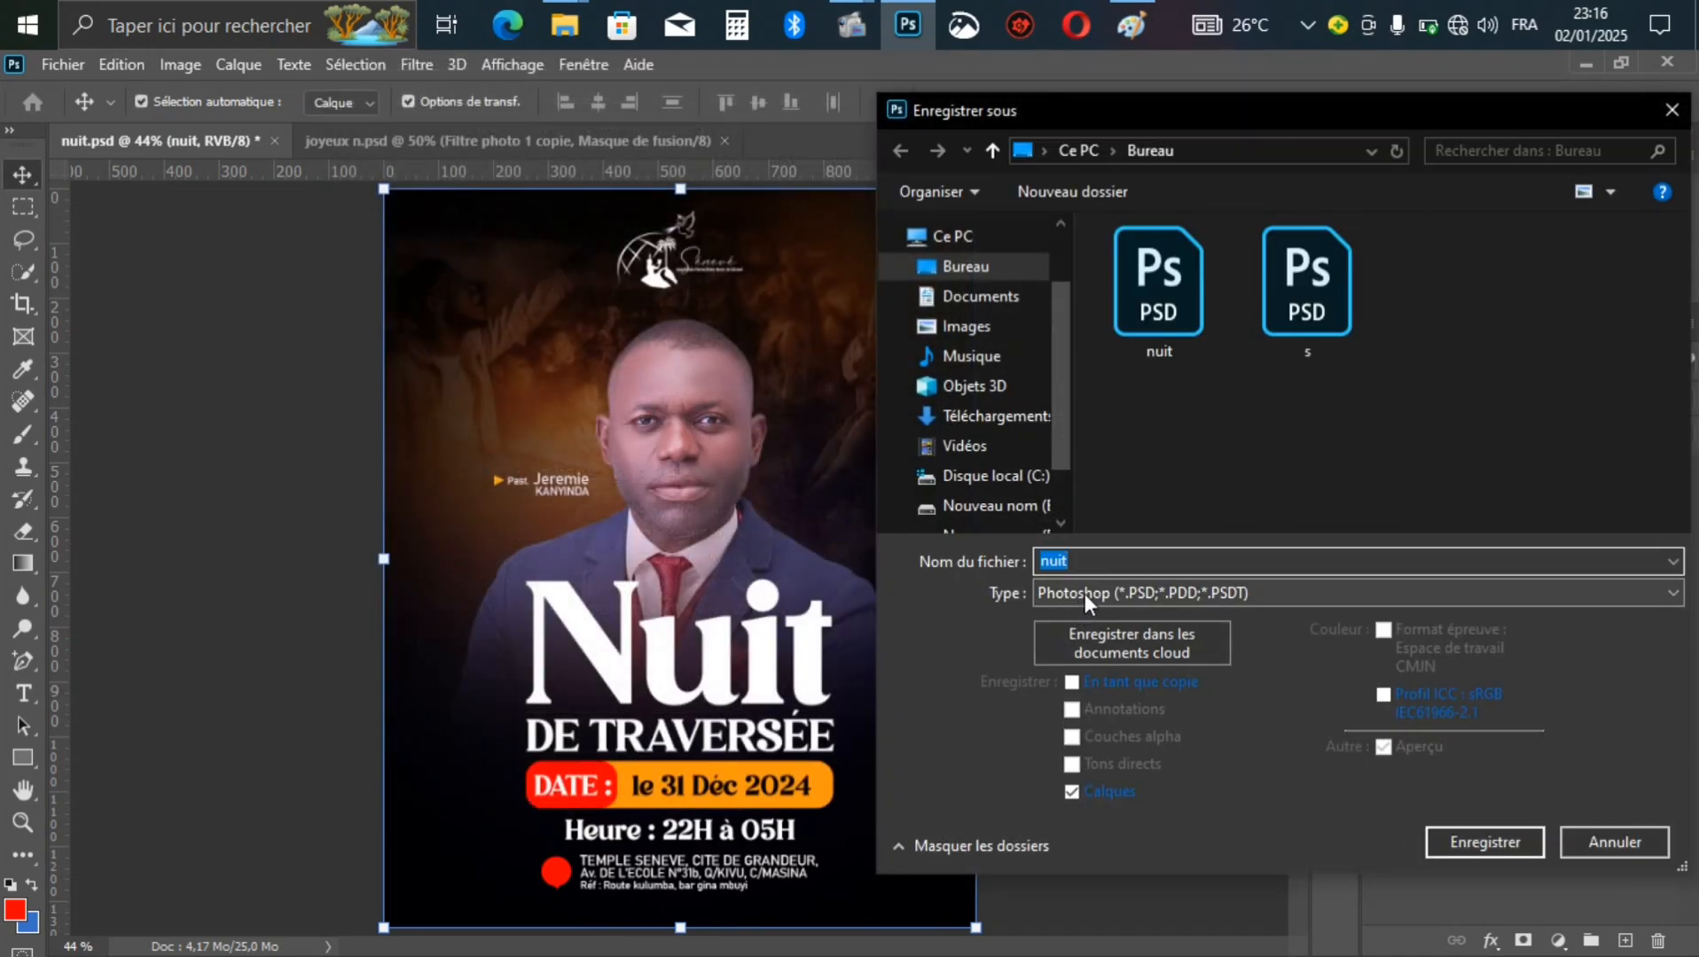
click(1077, 595)
double_click(1090, 565)
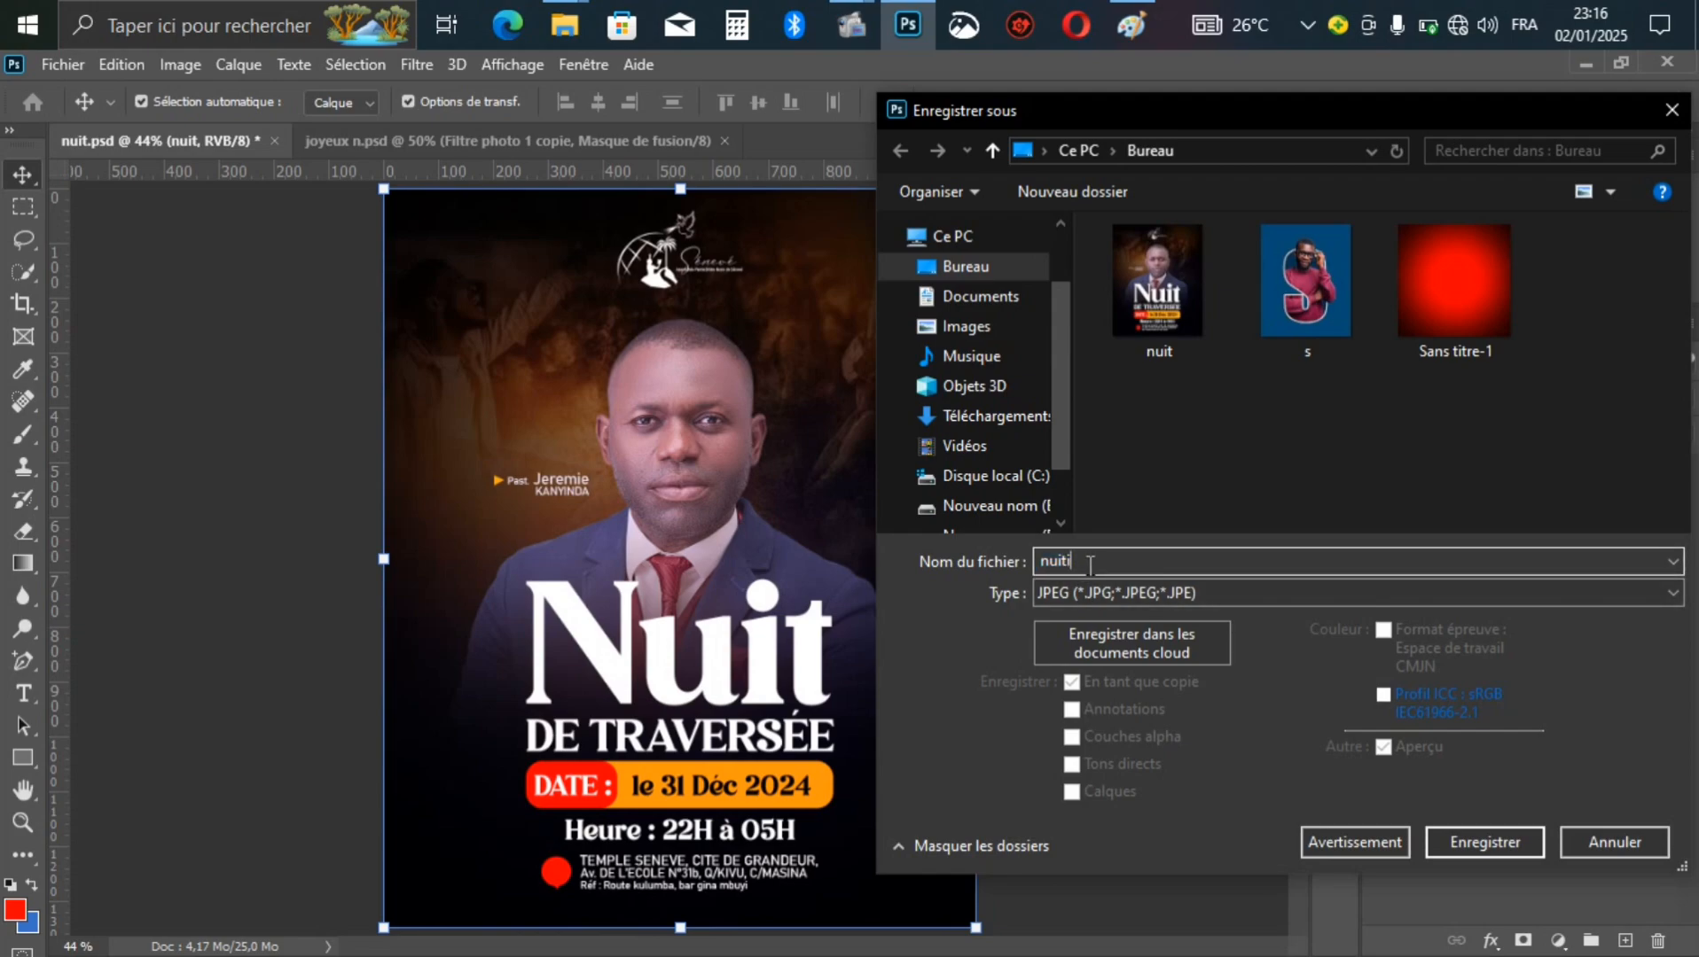
text(nuiti)
key(Return)
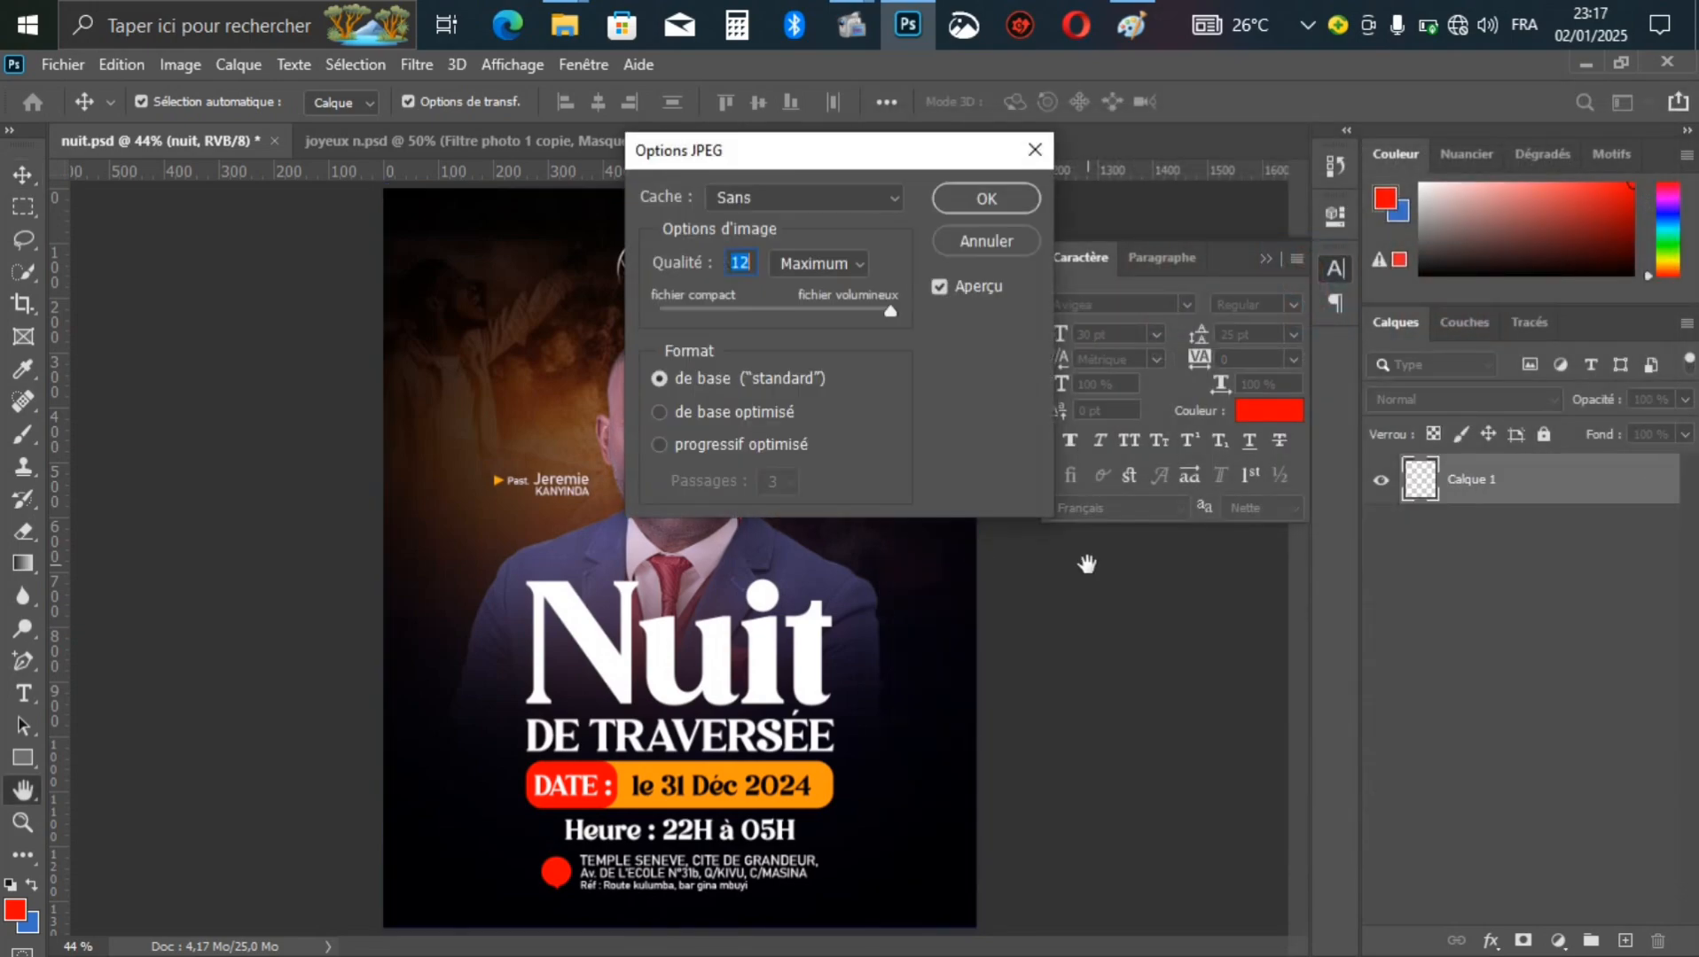
key(Return)
Step: Switch to the Windows desktop and open the exported "nuiti" image full screen to review the finished poster
key(super+d)
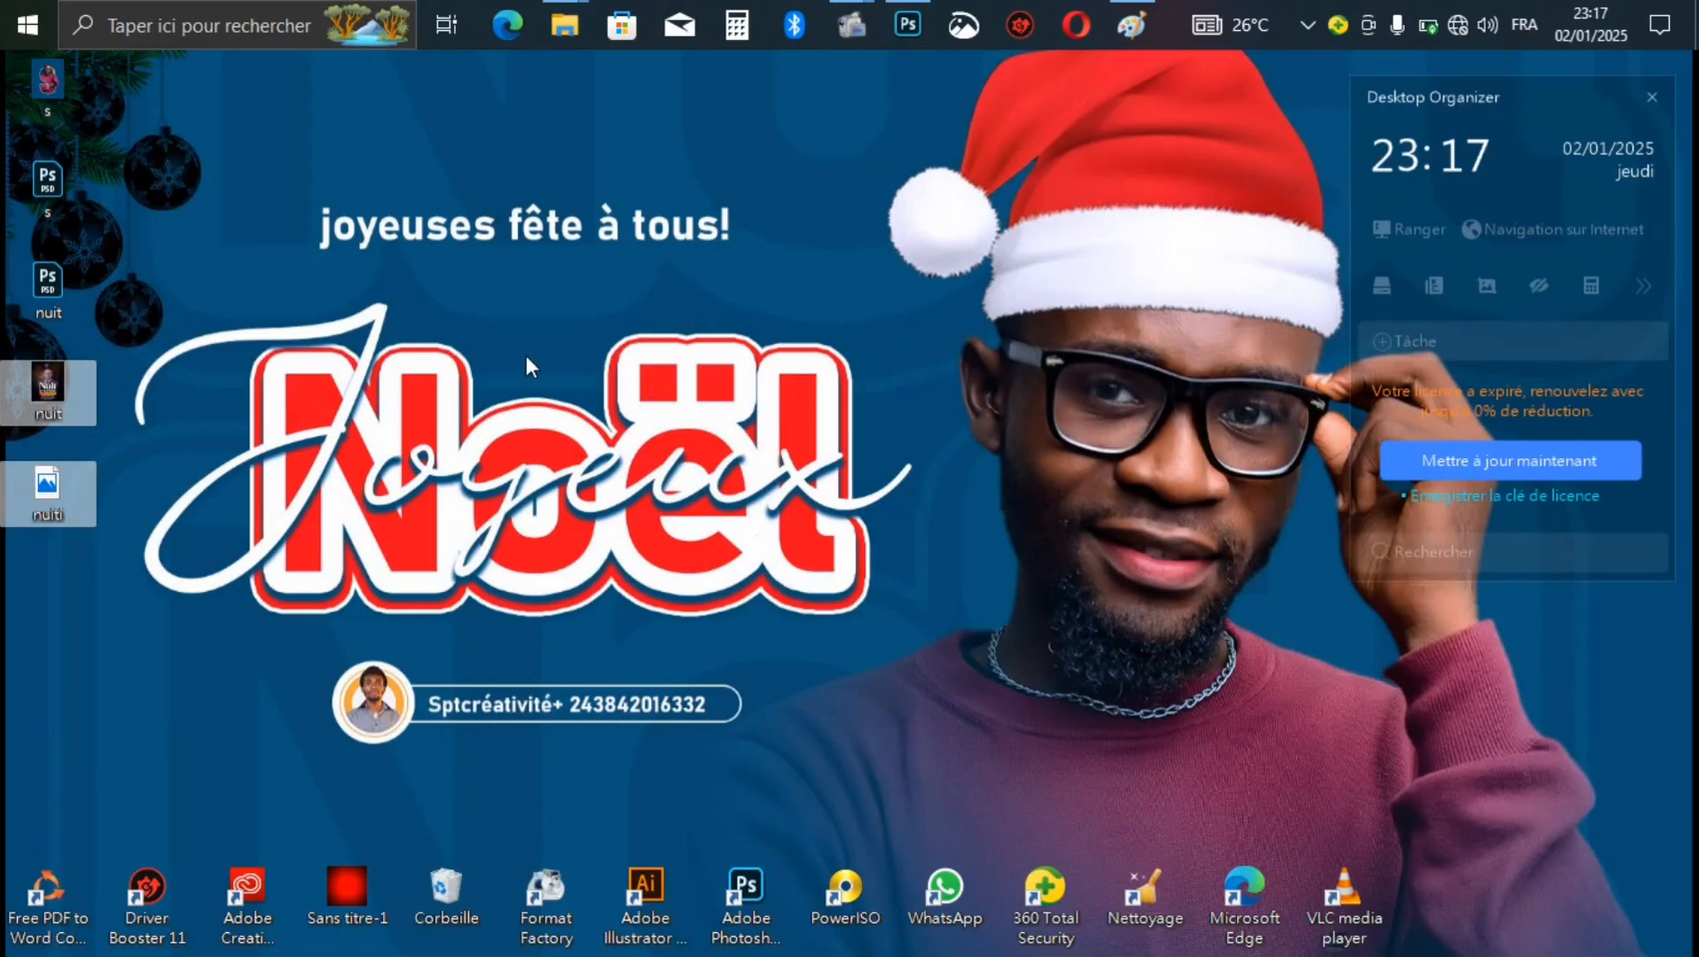
click(244, 360)
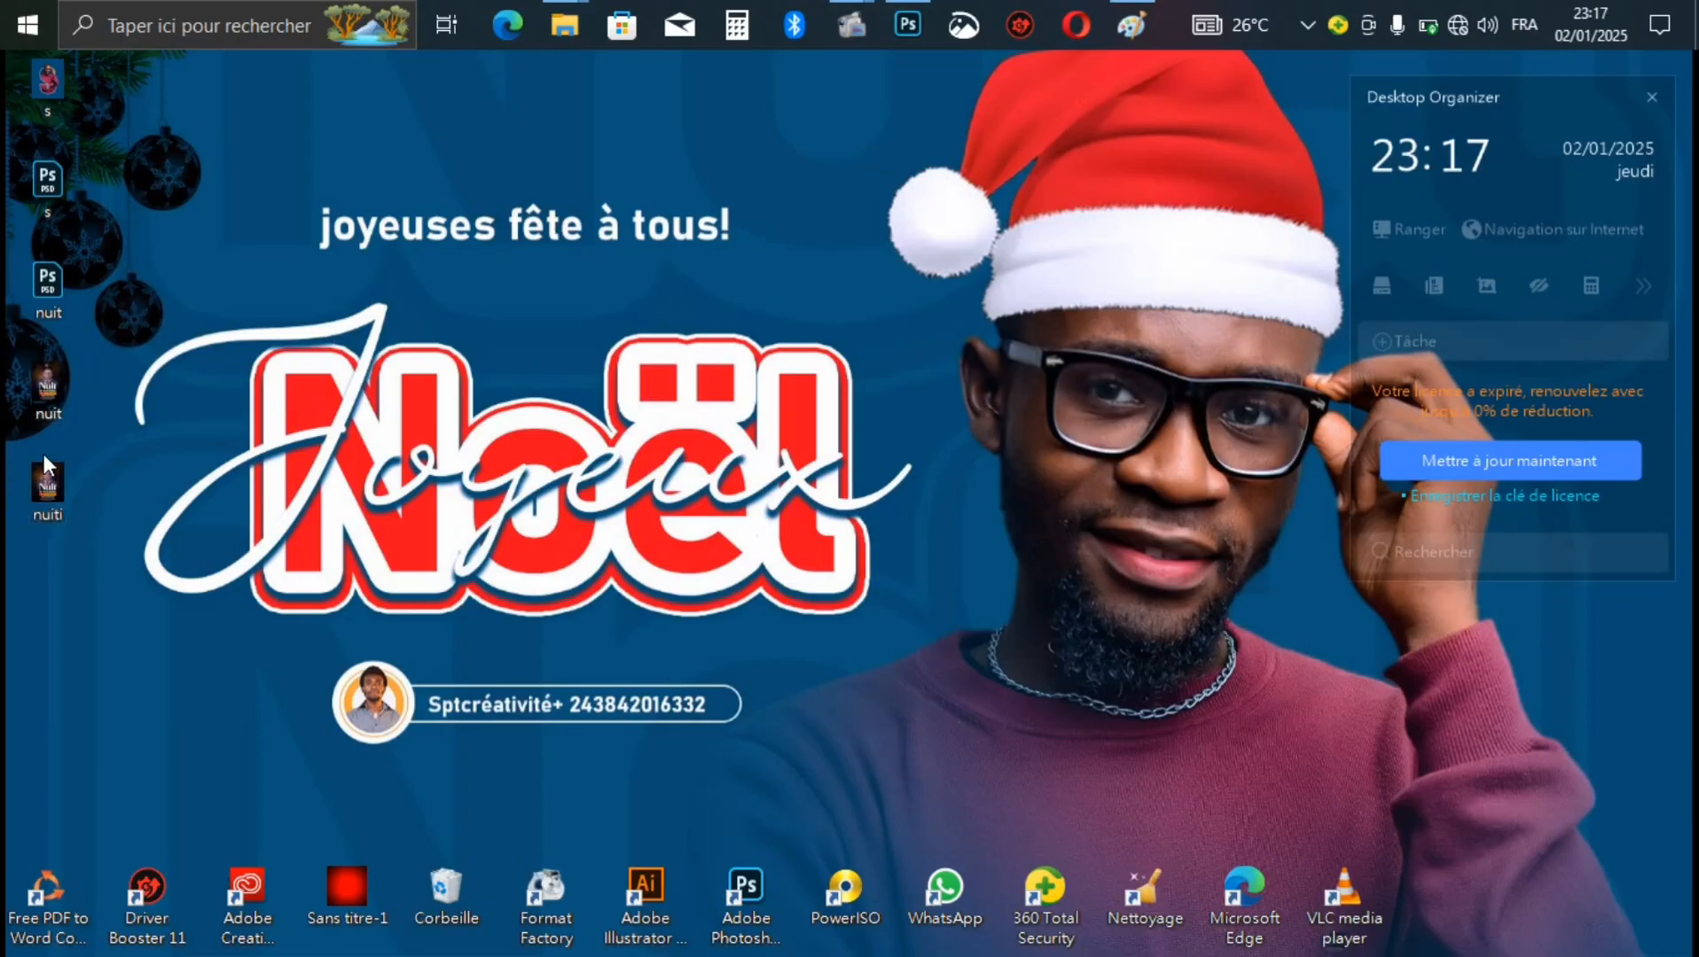
right_click(46, 488)
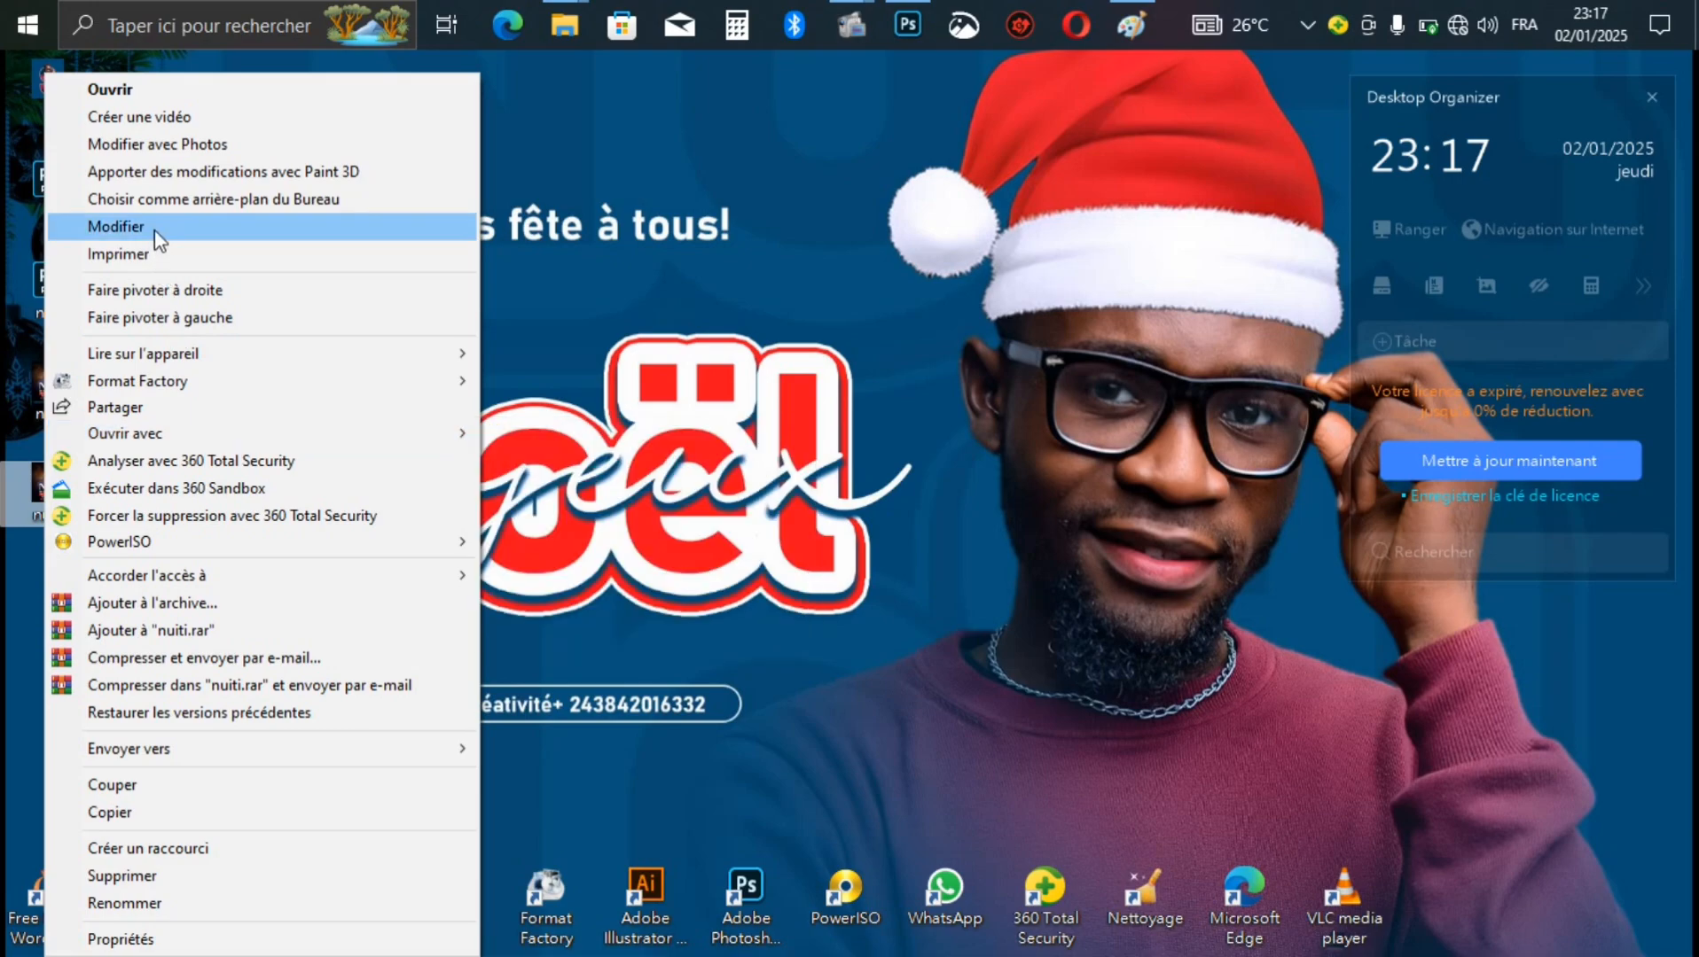
click(151, 226)
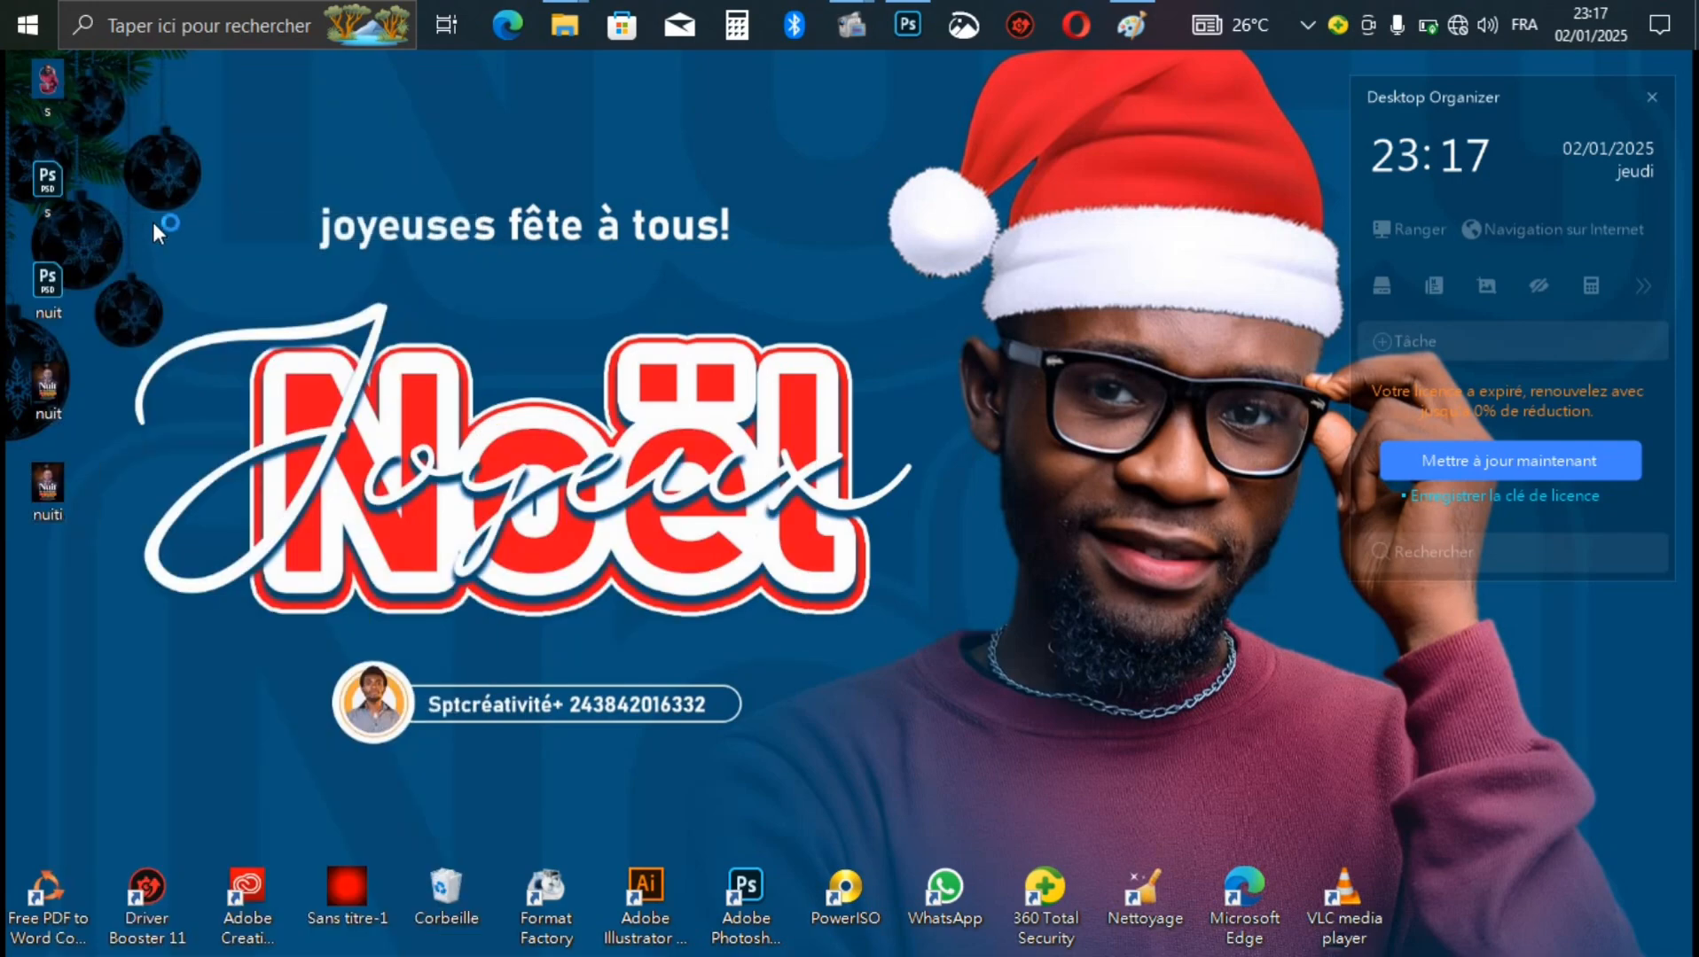
key(F11)
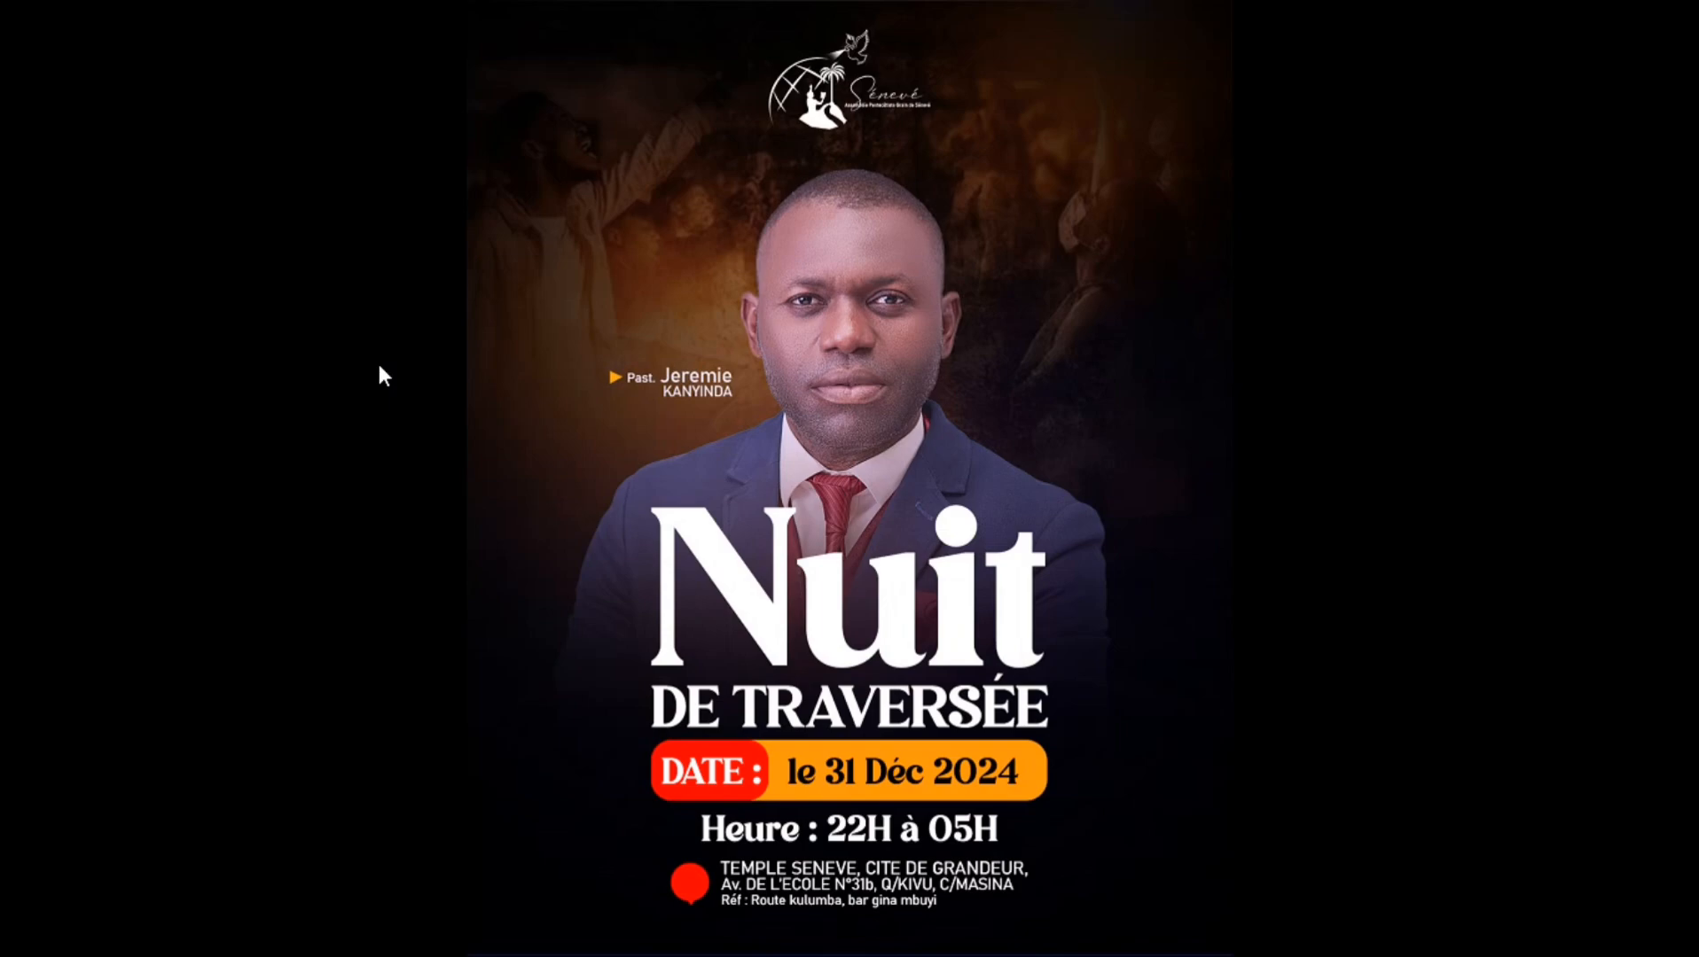